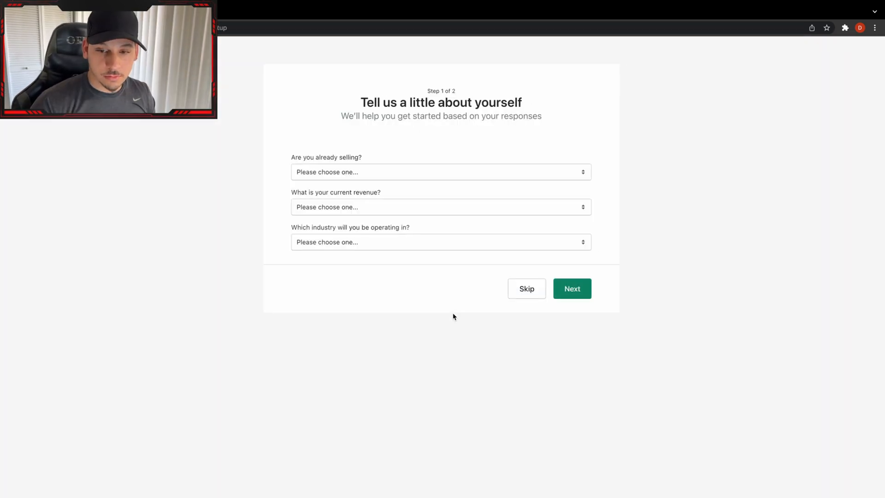
Get past the introductory store questionnaire and open the General profile in the store's shipping and delivery settings.
click(405, 172)
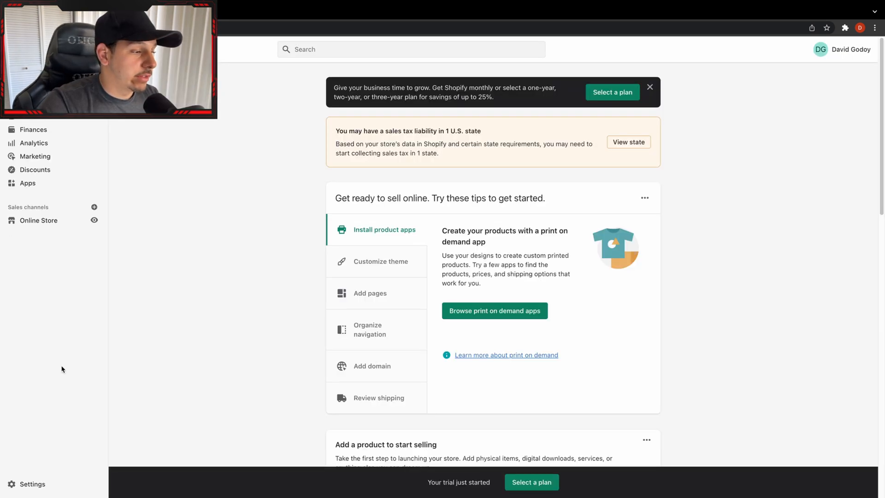
click(31, 489)
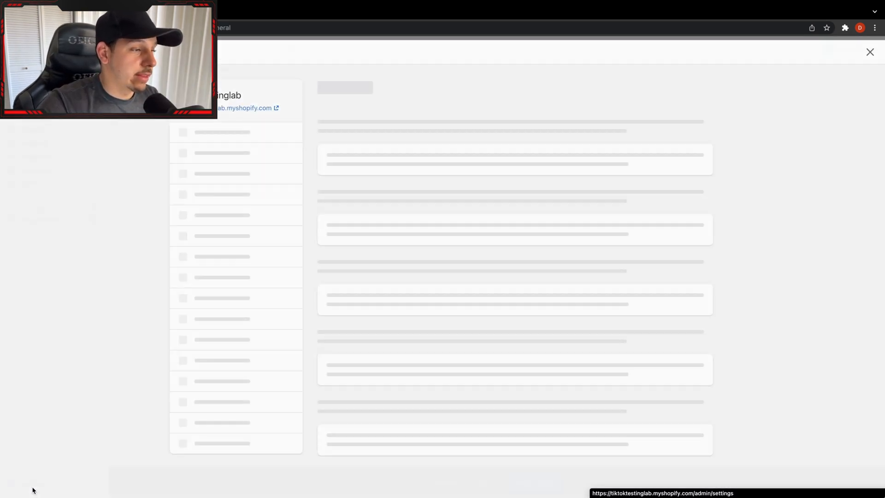
scroll(251, 356, down, 1)
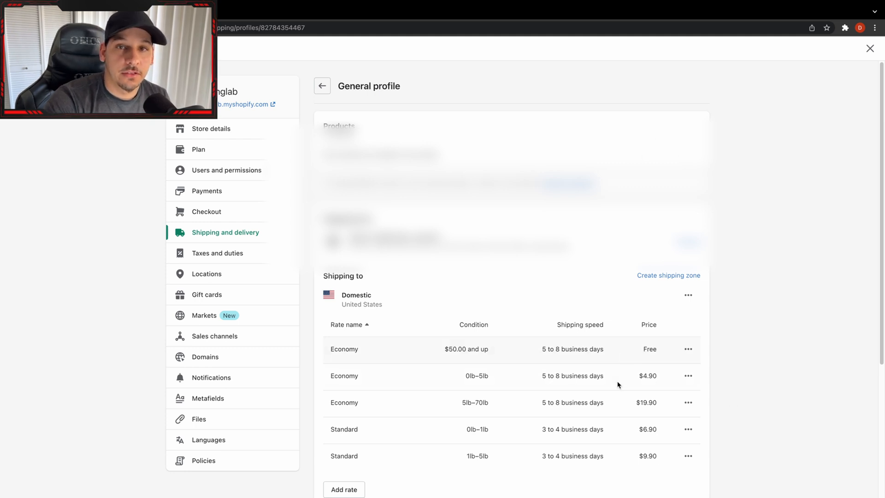
Delete the Domestic shipping zone and remove the DHL Express and USPS rates from the Rest of the World zone.
scroll(502, 285, down, 2)
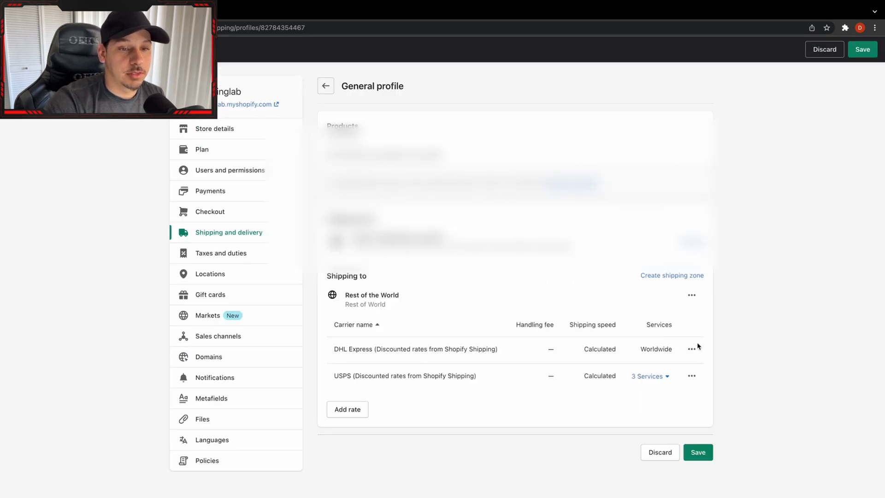
click(692, 349)
click(674, 389)
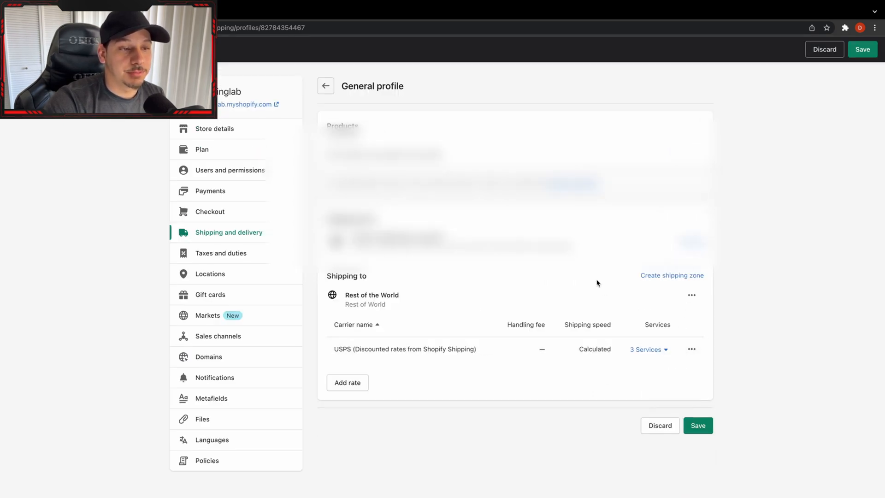
click(691, 349)
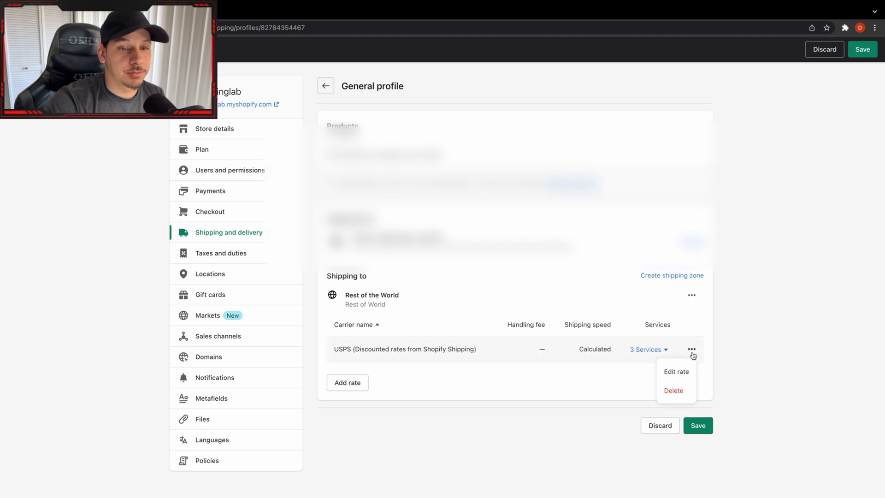
click(683, 389)
Start a new shipping zone named United States & Canada and include the United States in it.
click(687, 276)
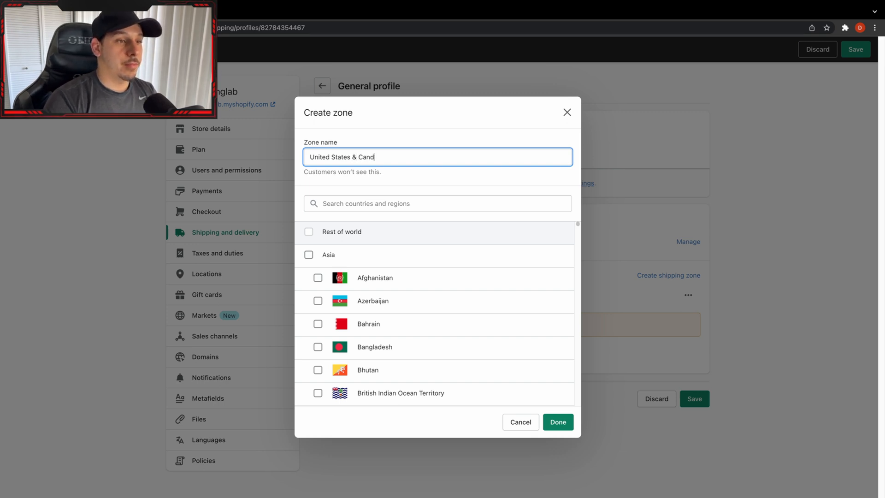
click(376, 203)
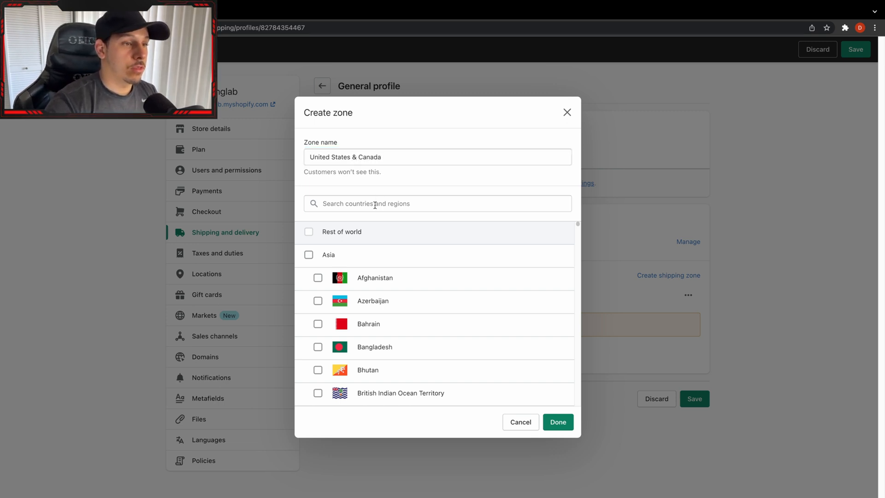
text(united)
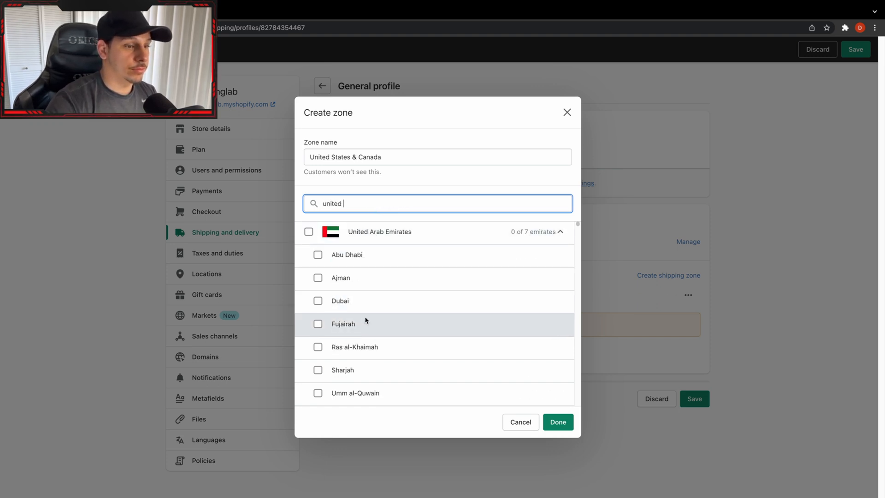
scroll(378, 341, down, 2)
click(353, 395)
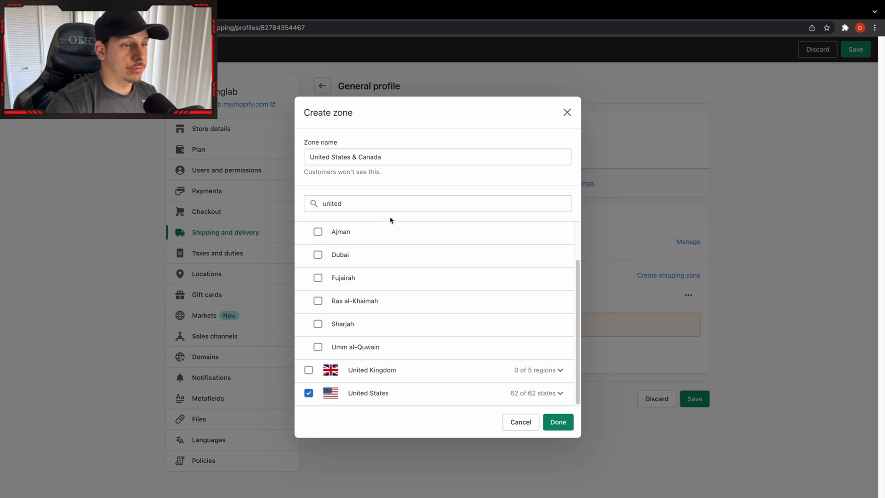
Find Canada in the country list, include it in the new zone and finish creating the zone.
triple_click(370, 196)
text(ca)
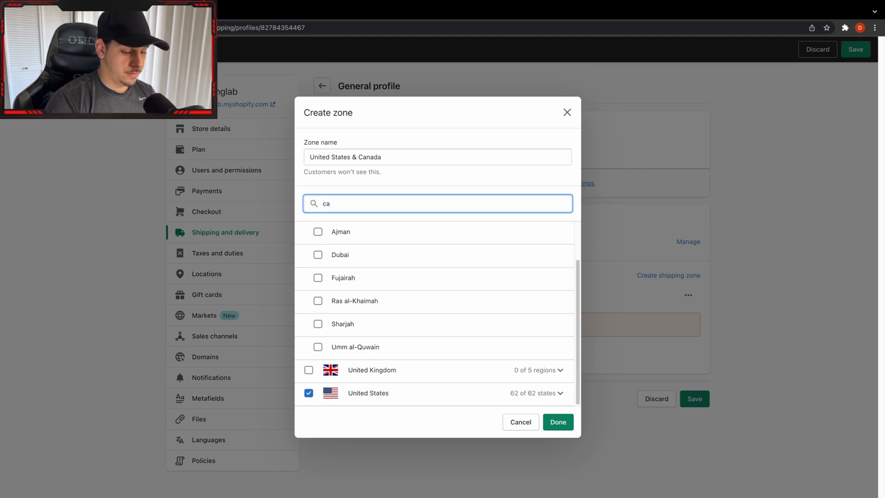
text(nada)
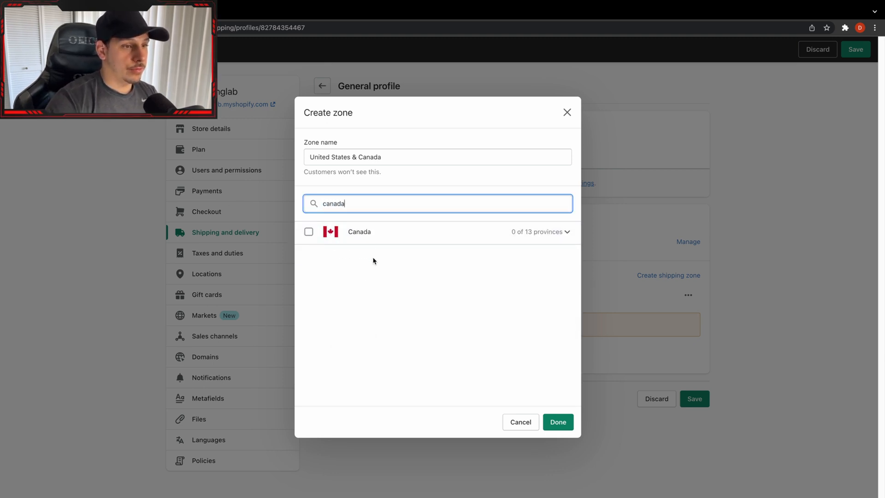
click(381, 235)
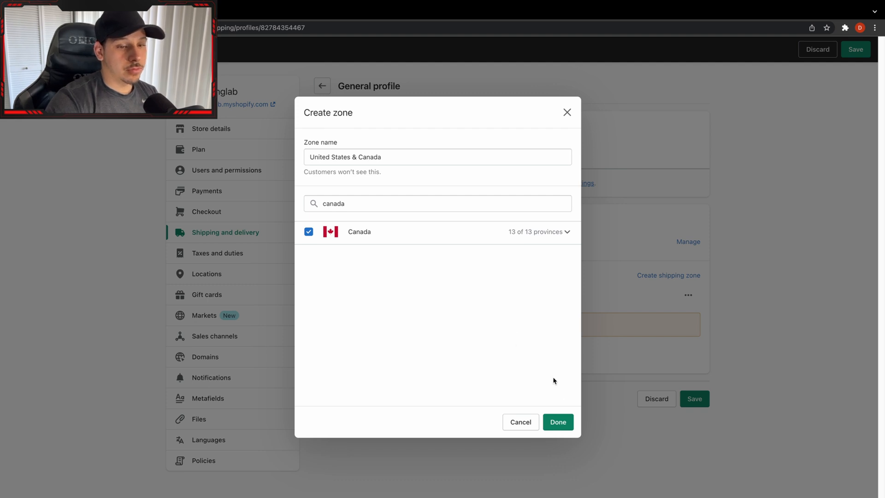
click(558, 422)
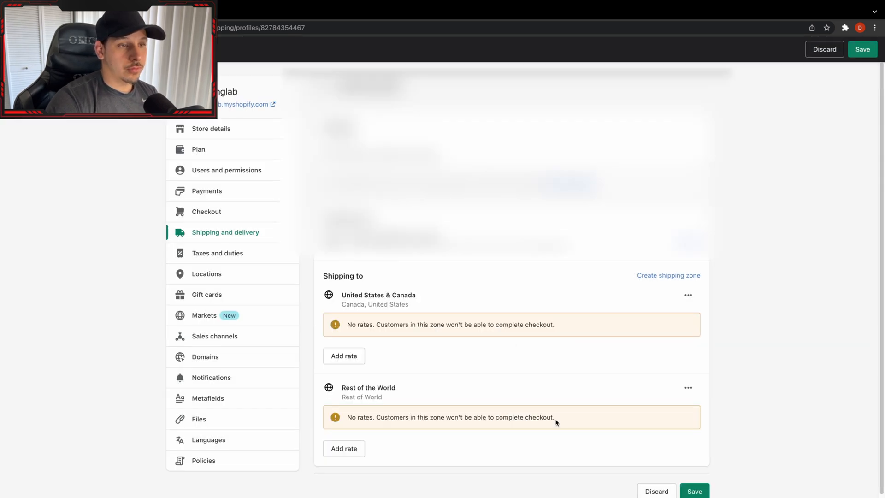
Start a new rate for the United States & Canada zone and name it Tracked & Insured Shipping.
click(355, 354)
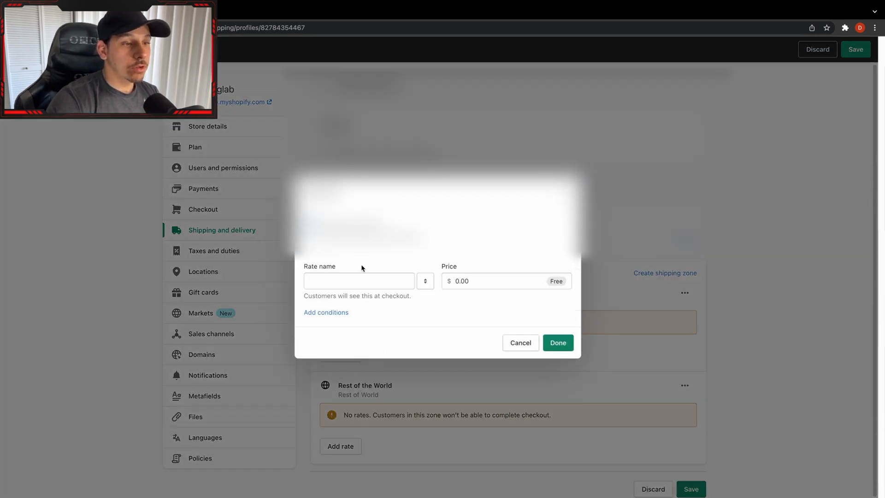
click(333, 282)
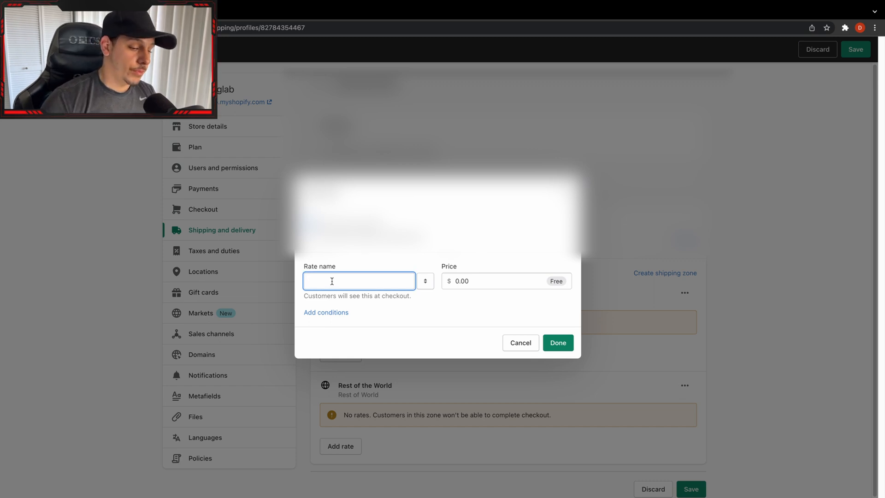
text(Tracked)
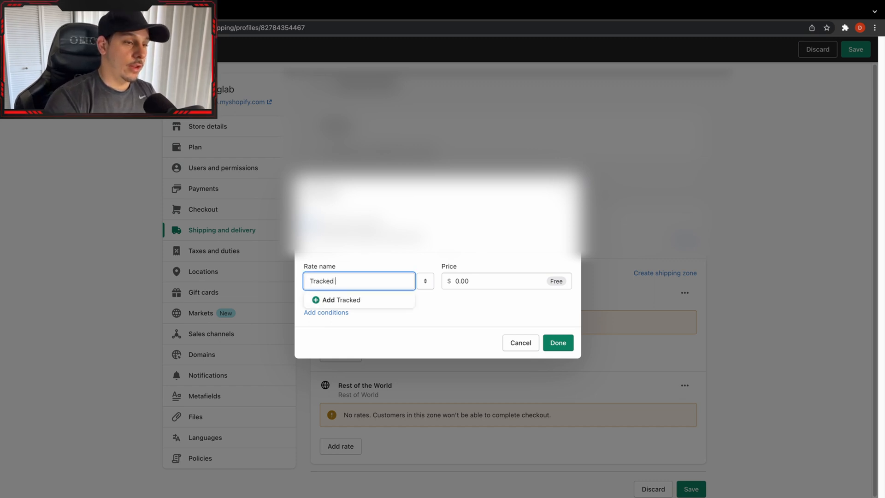
text( &)
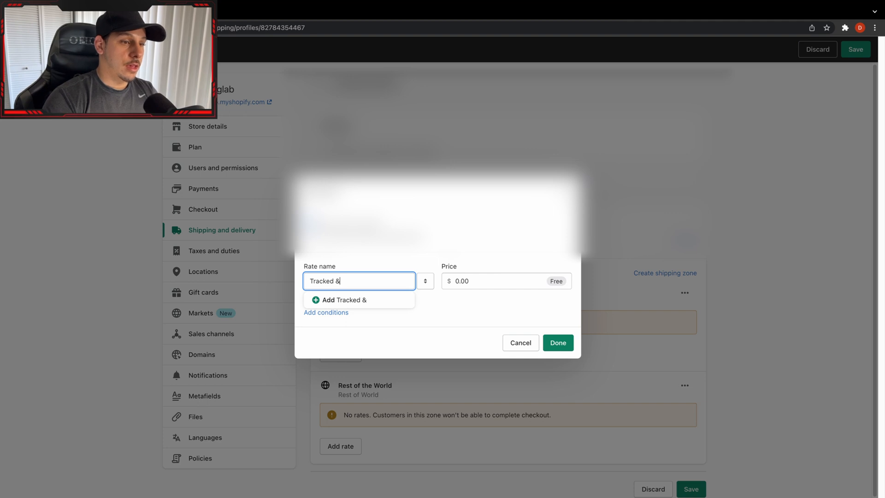
text( Insured)
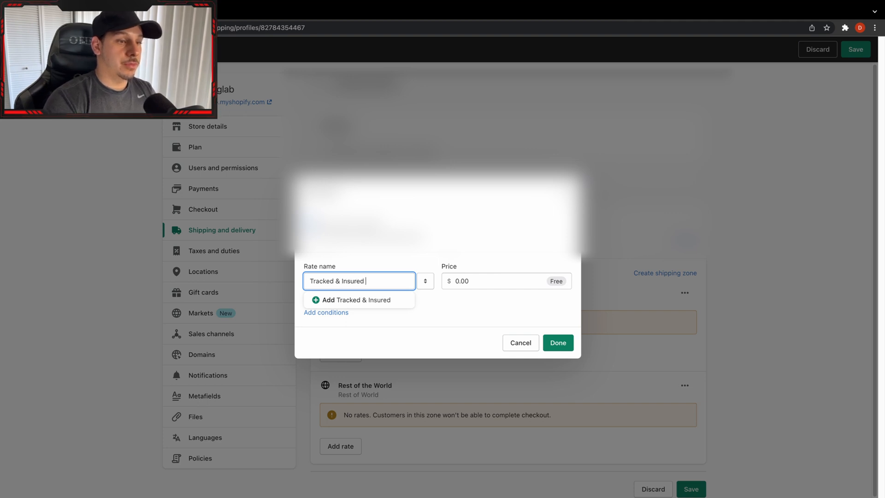
text( Shippin)
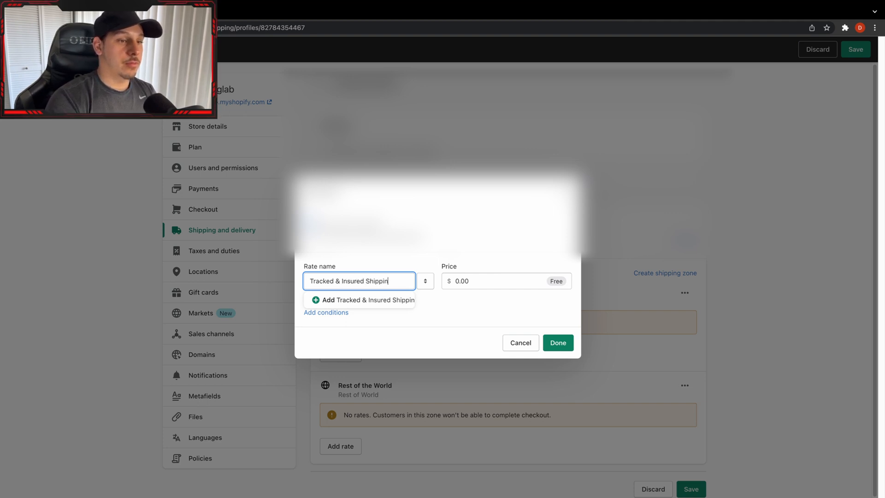
text(g)
click(447, 350)
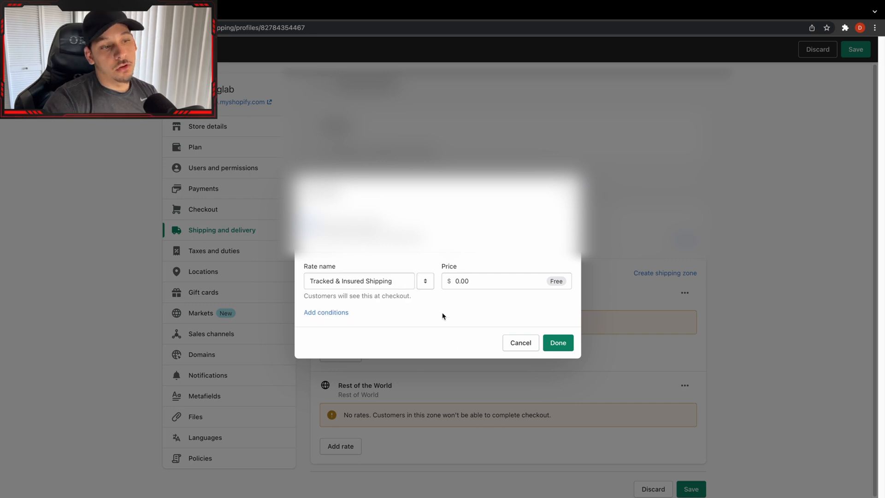
Rename the new rate Free Shipping and add it to the zone at a price of $0.00.
triple_click(403, 283)
text(Free)
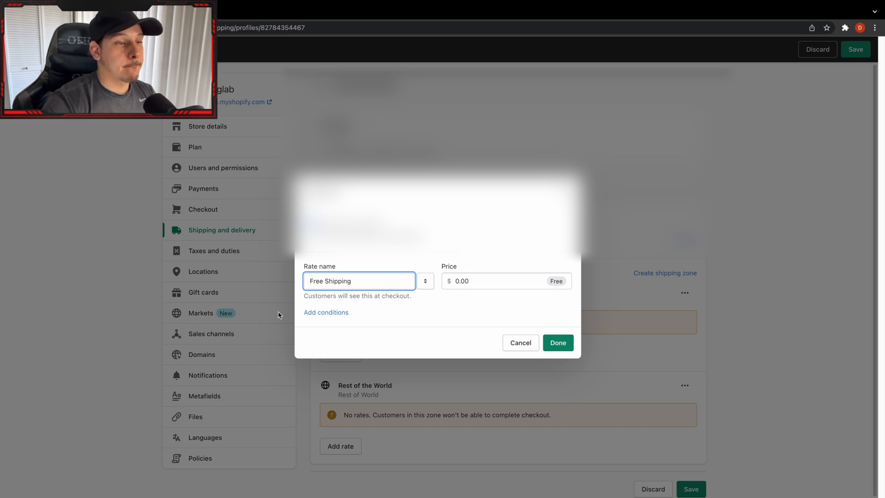
click(559, 342)
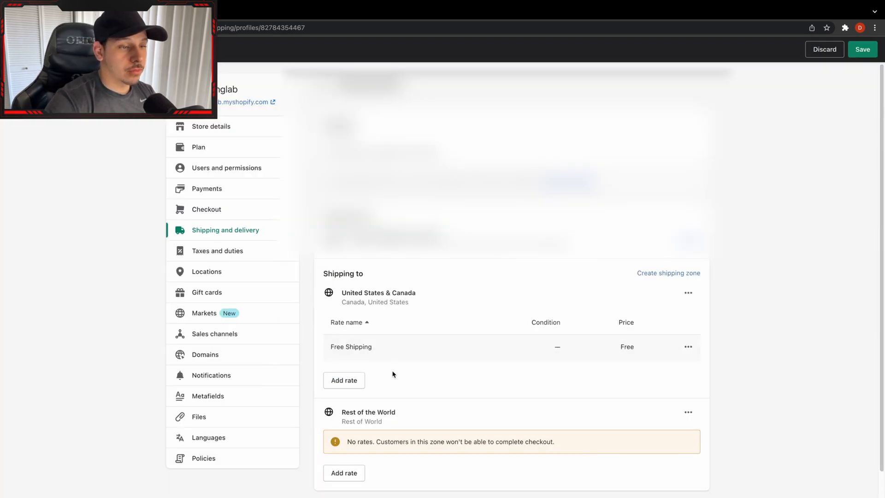
Delete the Rest of the World shipping zone and save the General profile.
scroll(461, 335, down, 1)
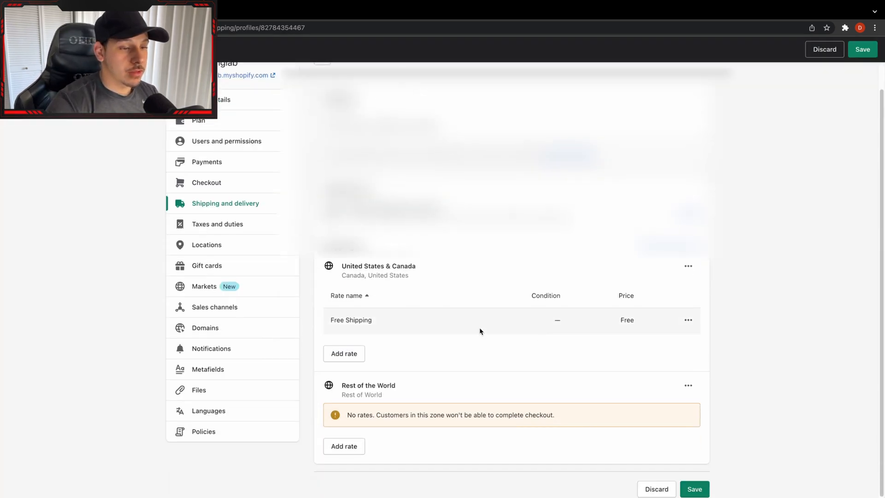
click(692, 386)
click(690, 428)
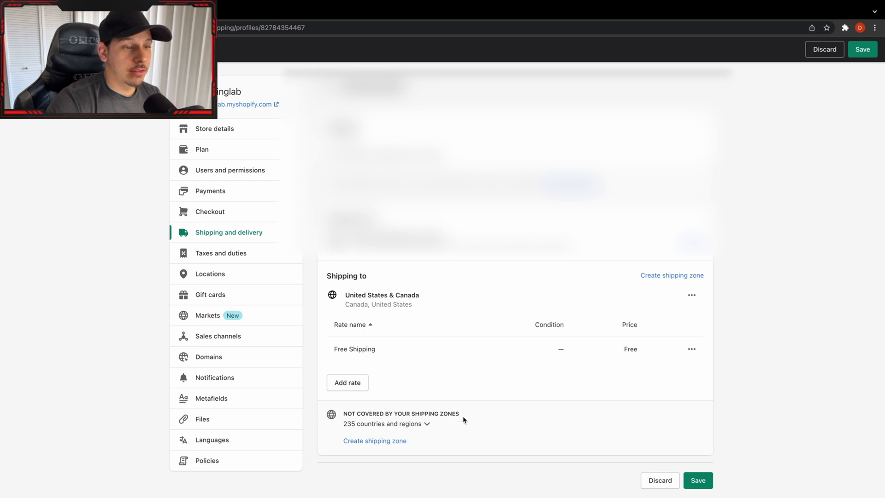
click(698, 480)
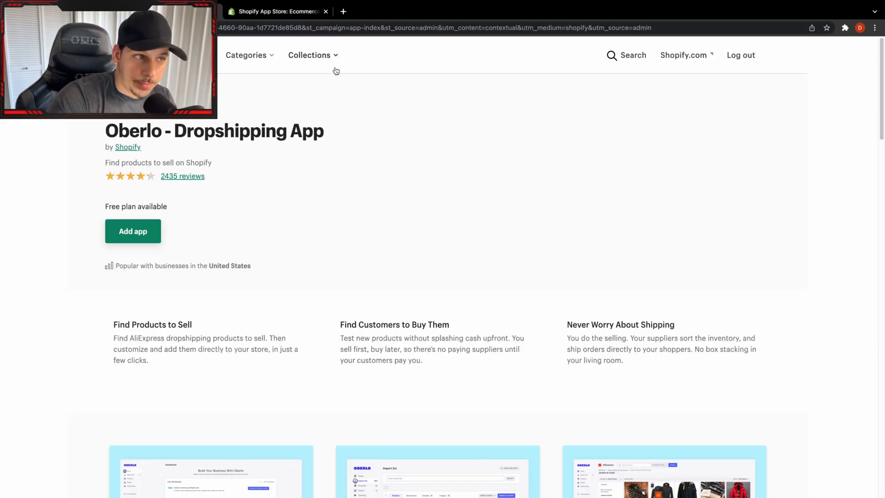
Add the Oberlo - Dropshipping App to the store and create its account with an e-mail address and password.
click(130, 240)
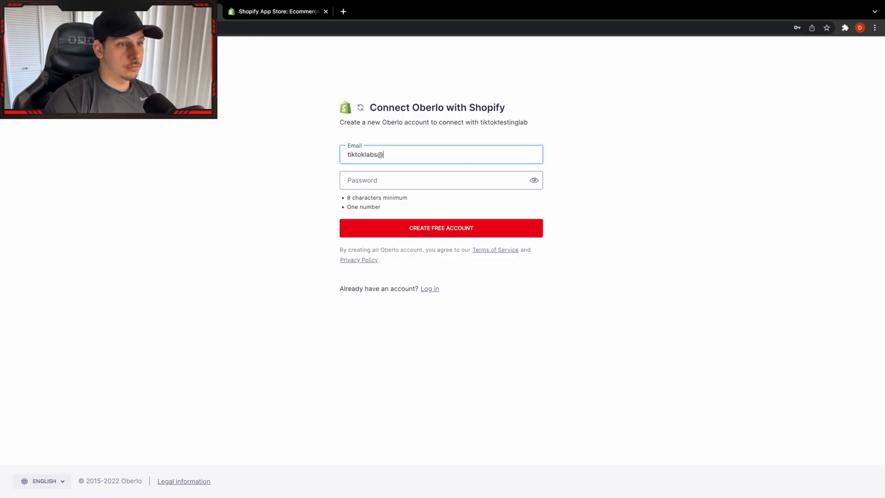
text(gmail.com)
key(Tab)
text(•••••••••)
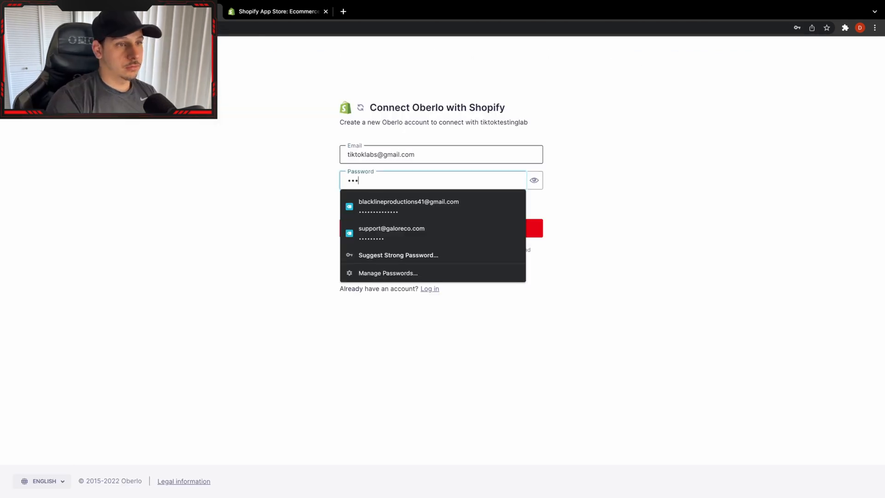
key(Return)
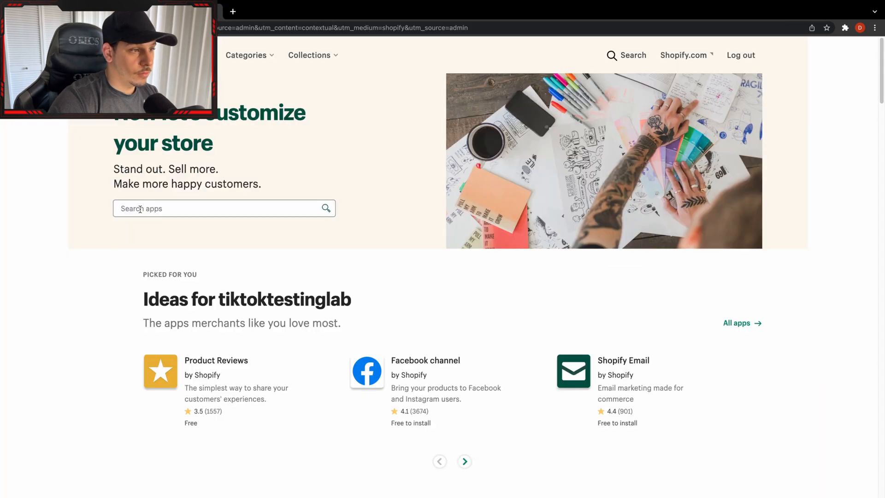
Search the Shopify App Store for areviews and open the Areviews - Reviews Importer listing.
click(140, 210)
text(areviews)
key(Return)
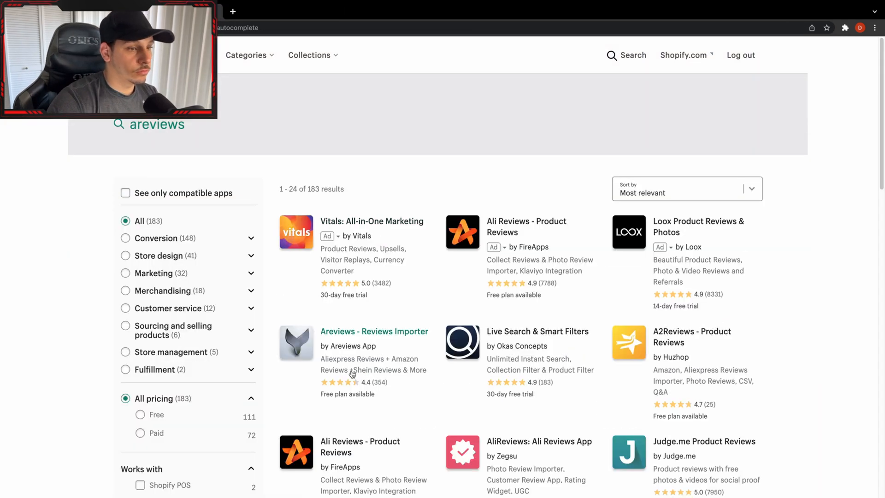
click(352, 372)
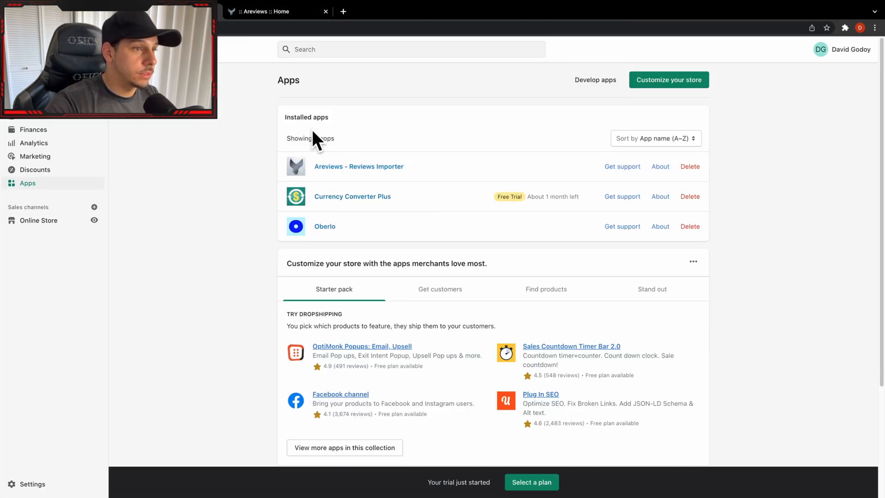
Open the installed Areviews - Reviews Importer app, compare its plans and approve the recurring charge for a paid plan.
click(369, 169)
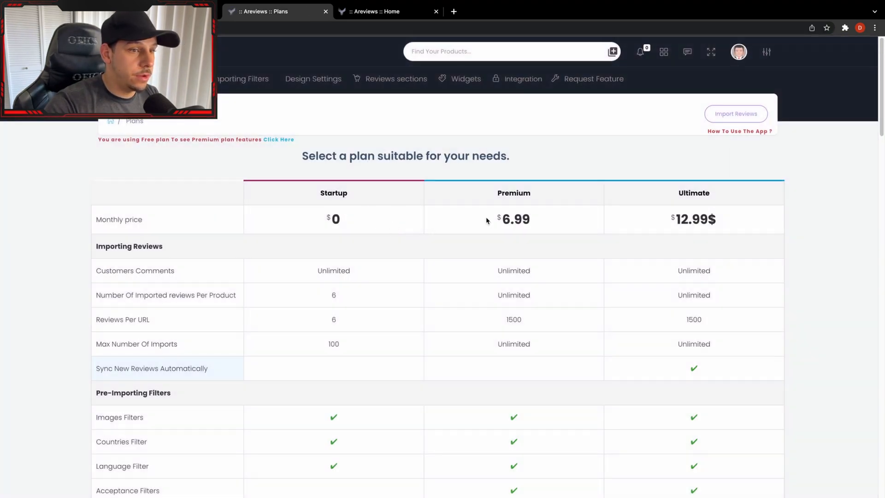
scroll(486, 269, down, 10)
scroll(525, 374, down, 15)
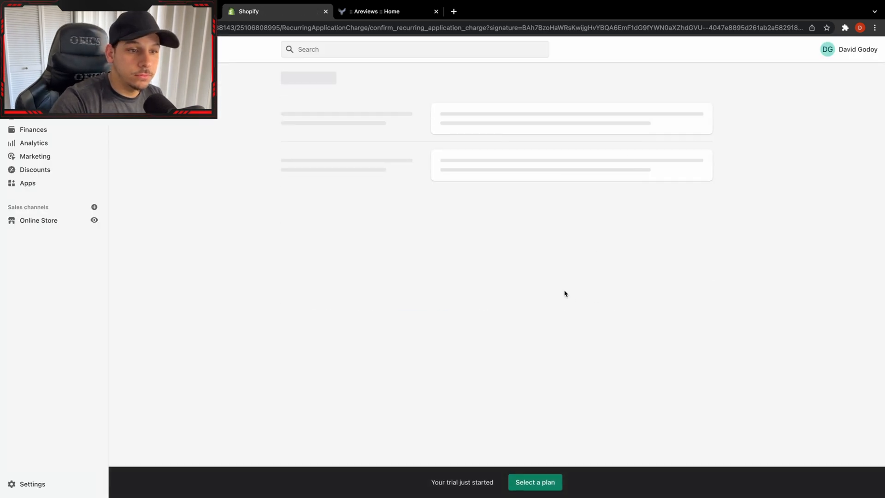
click(649, 264)
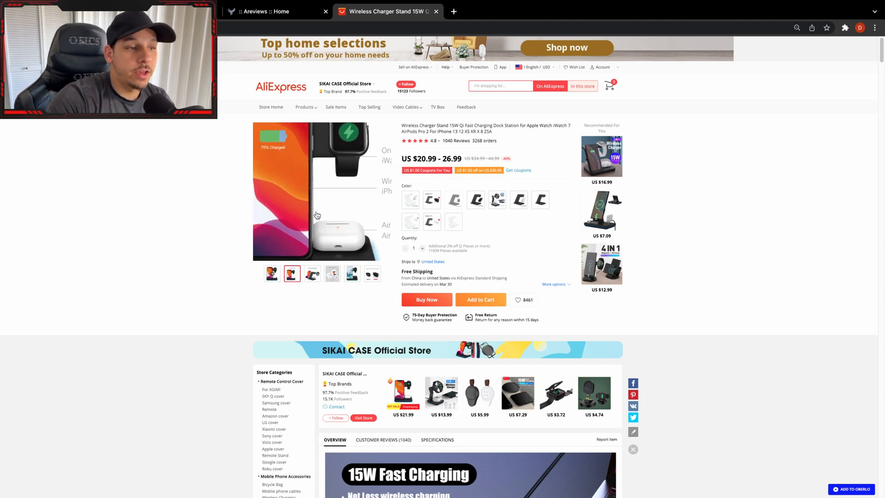
Examine the wireless charger stand's gallery images and product overview on its AliExpress page.
click(352, 274)
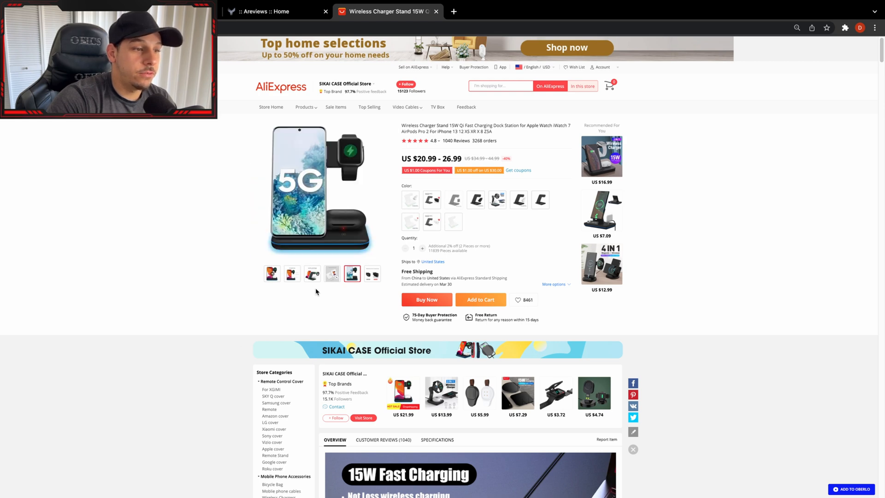
scroll(481, 305, down, 2)
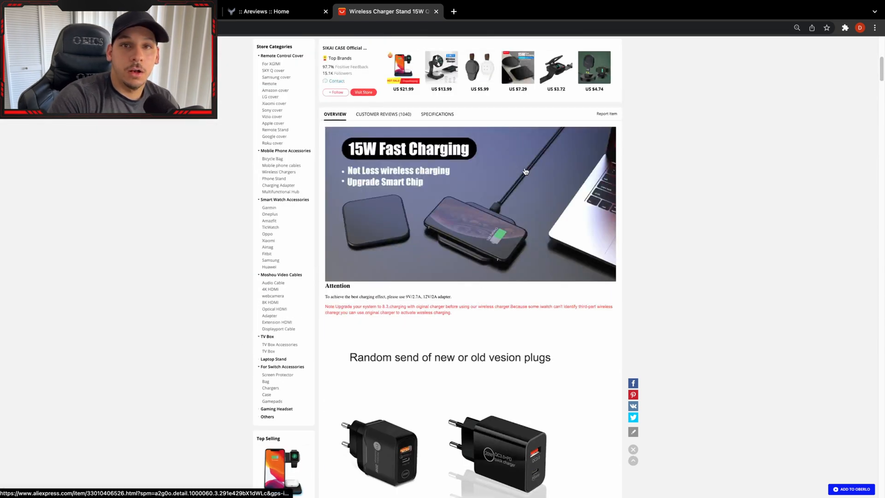
scroll(652, 180, up, 6)
scroll(507, 208, up, 1)
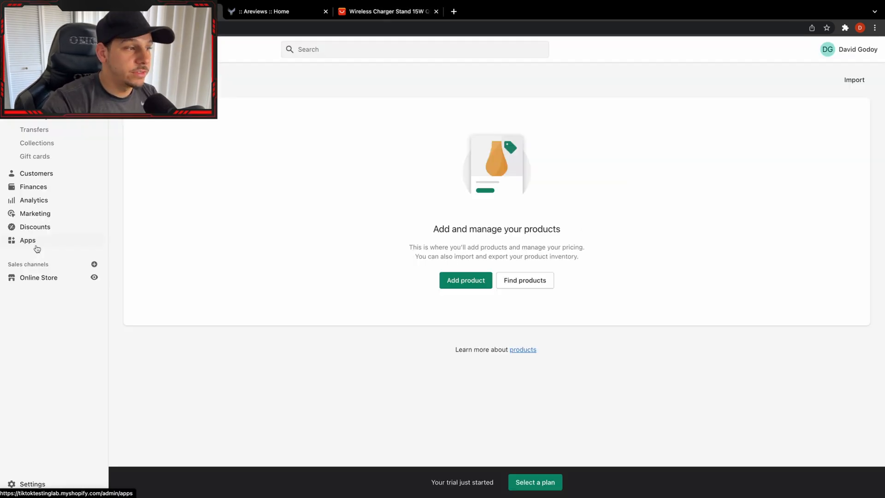
Open the Oberlo app from the store's installed apps and copy the AliExpress wireless charger stand's product URL.
click(35, 244)
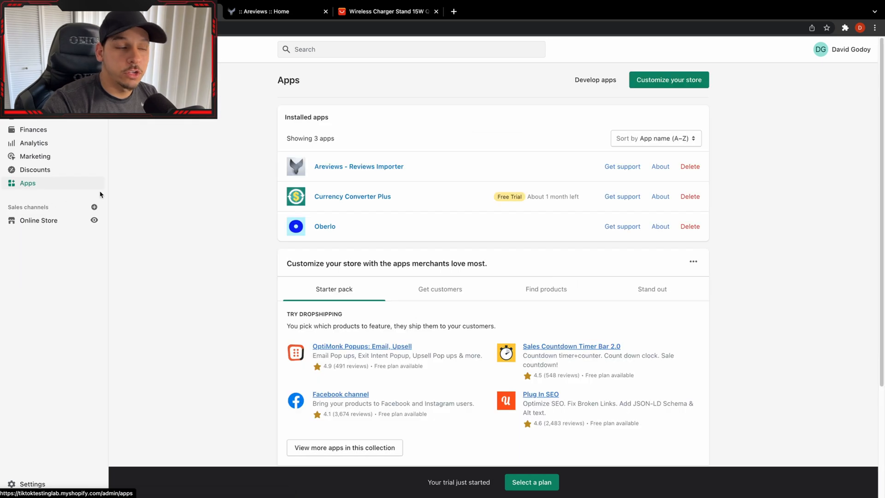
click(362, 233)
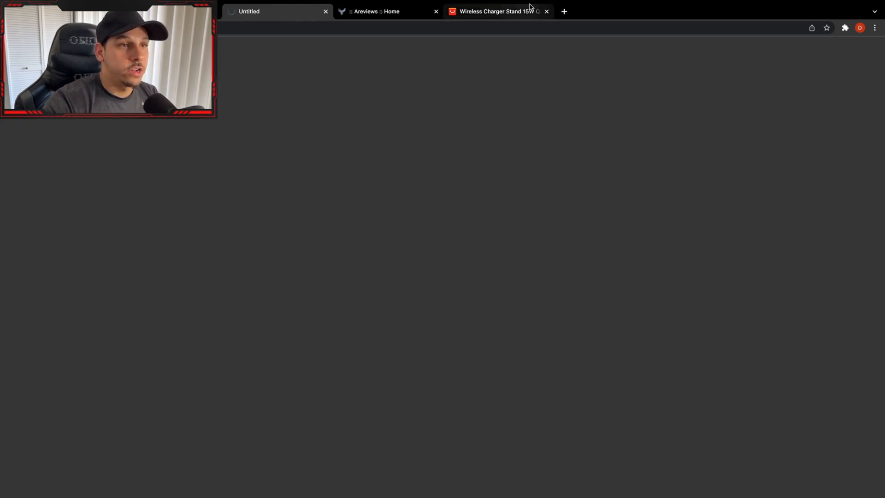
click(490, 14)
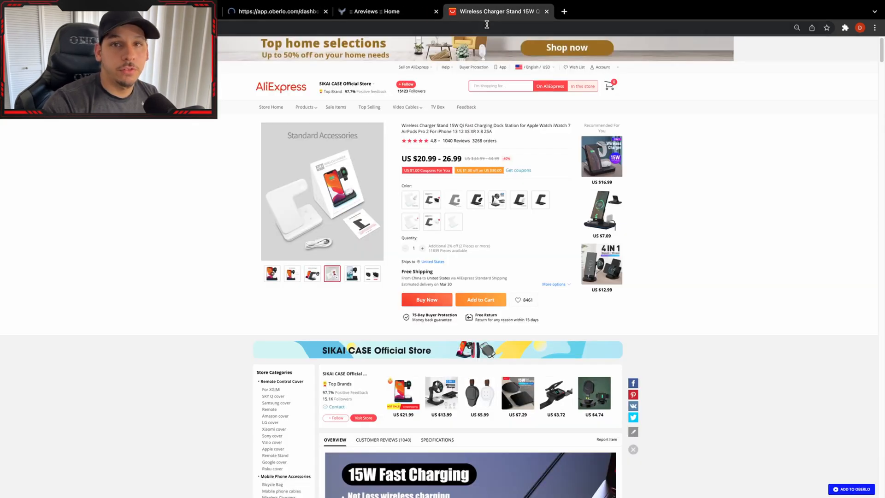
click(264, 29)
right_click(264, 29)
click(308, 107)
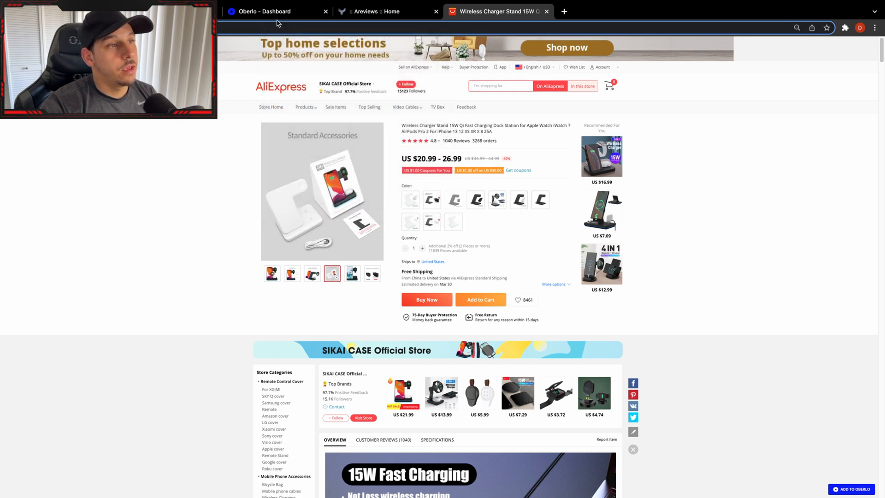
Add the charger to Oberlo's import list by its copied URL and retitle it Wireless Charging Stand 15W Qi Fast Charging.
click(263, 11)
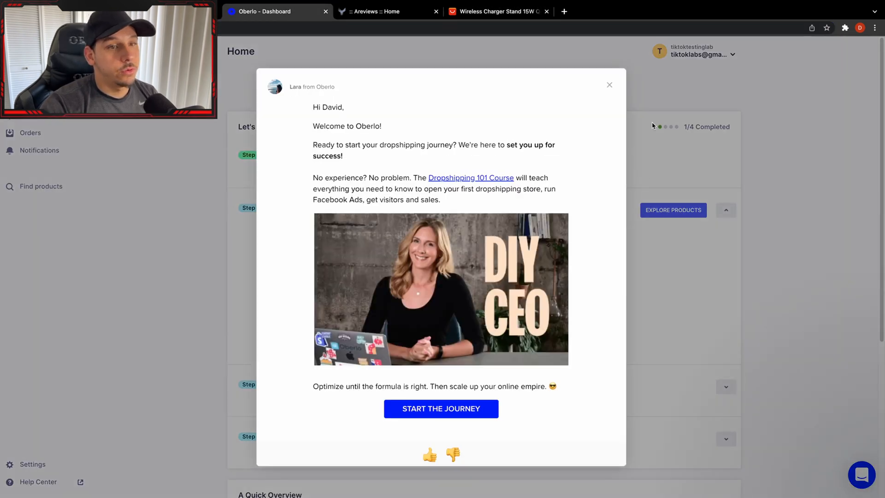
click(618, 86)
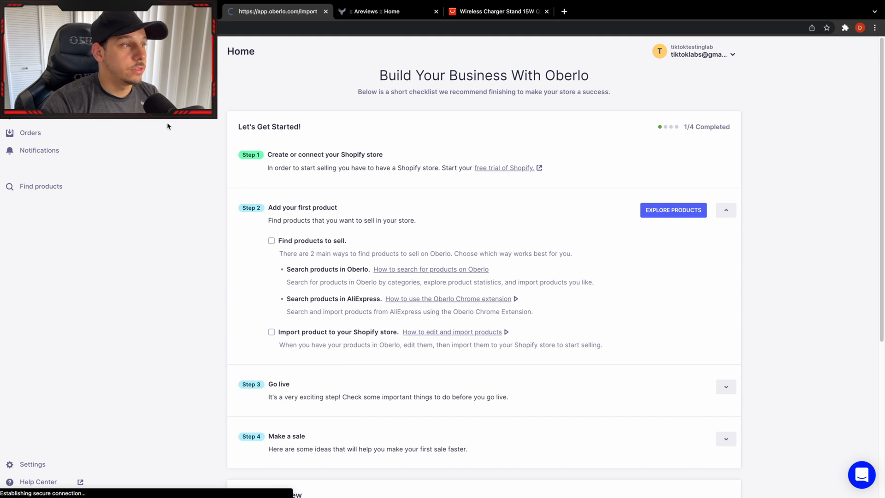
click(348, 302)
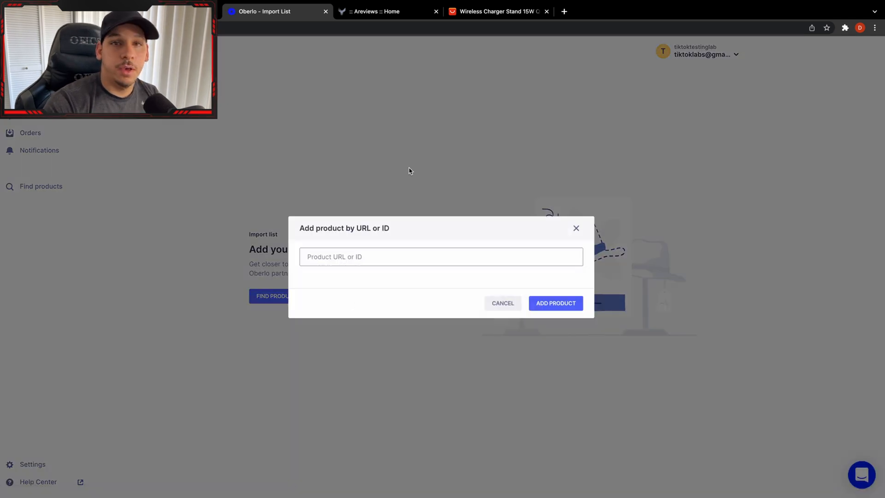
click(351, 257)
right_click(353, 257)
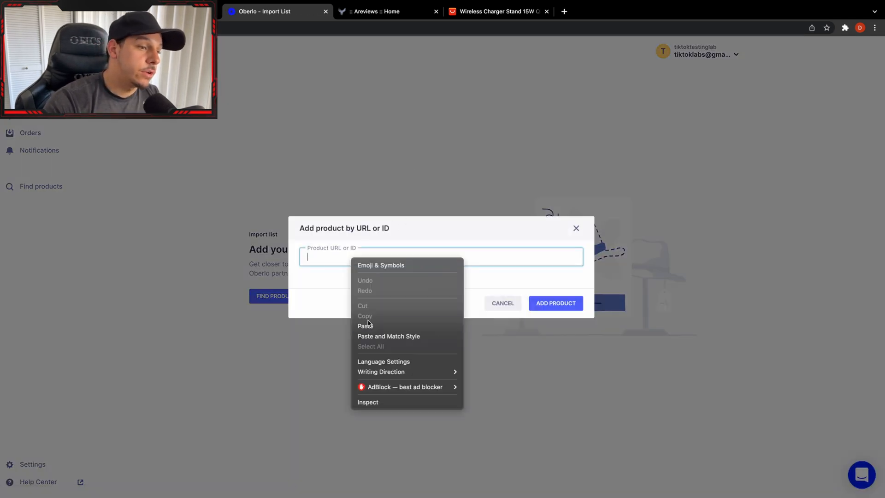
click(365, 326)
click(556, 303)
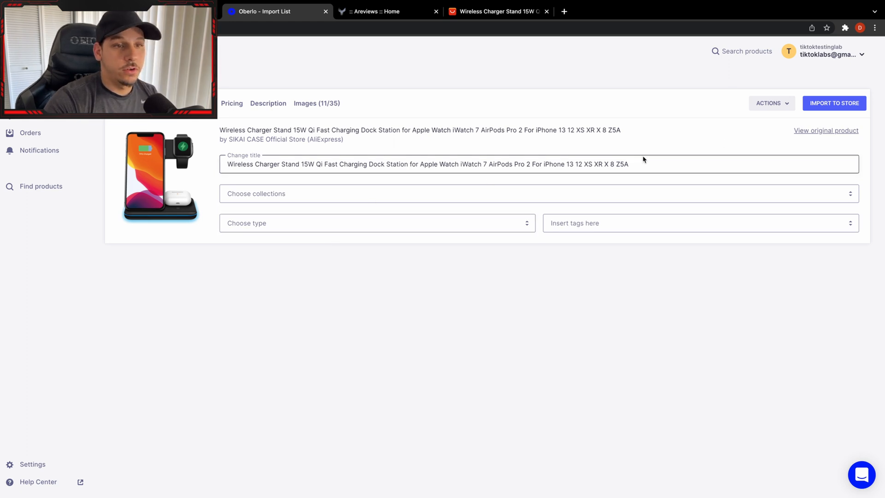
drag(642, 164, 403, 163)
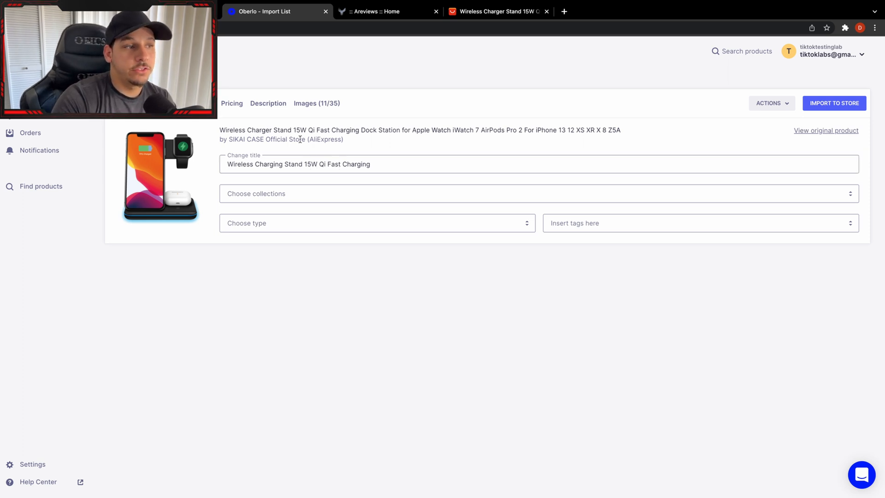
Exclude the Russian Federation variants of 3 in 1 charger and 3 in 1 charger 2, plus both Mini charger variants.
click(193, 104)
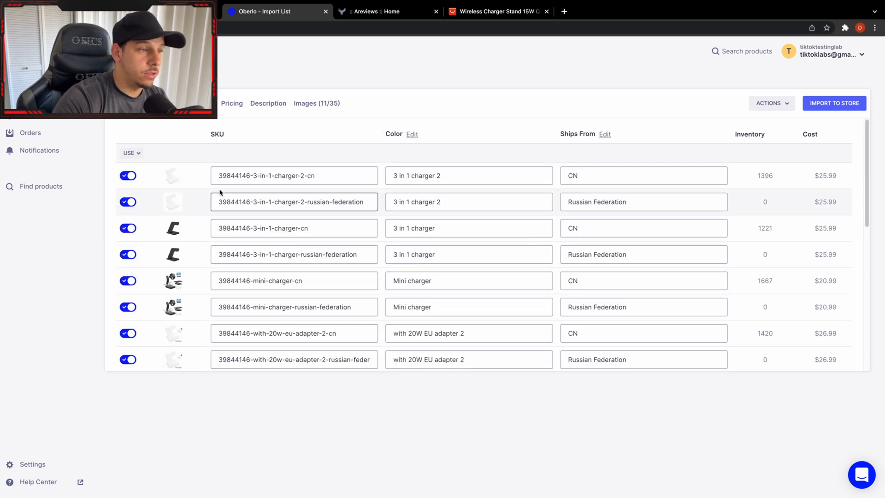
scroll(277, 216, down, 1)
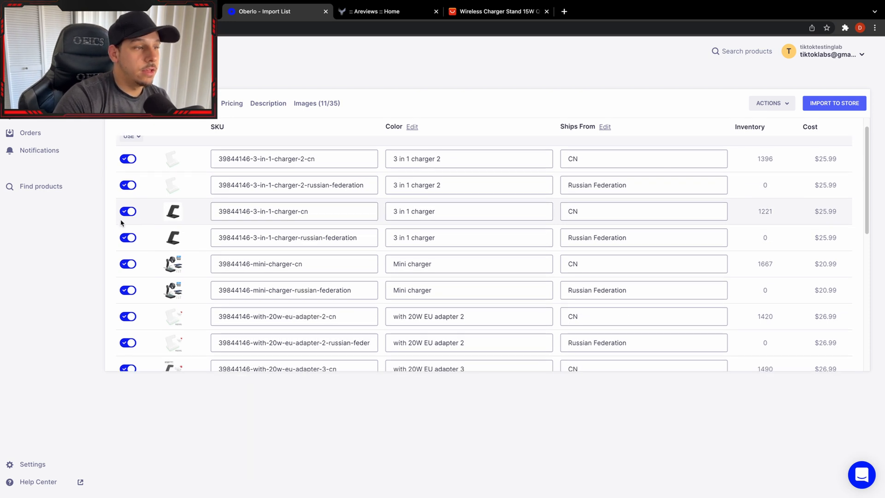
scroll(132, 223, up, 1)
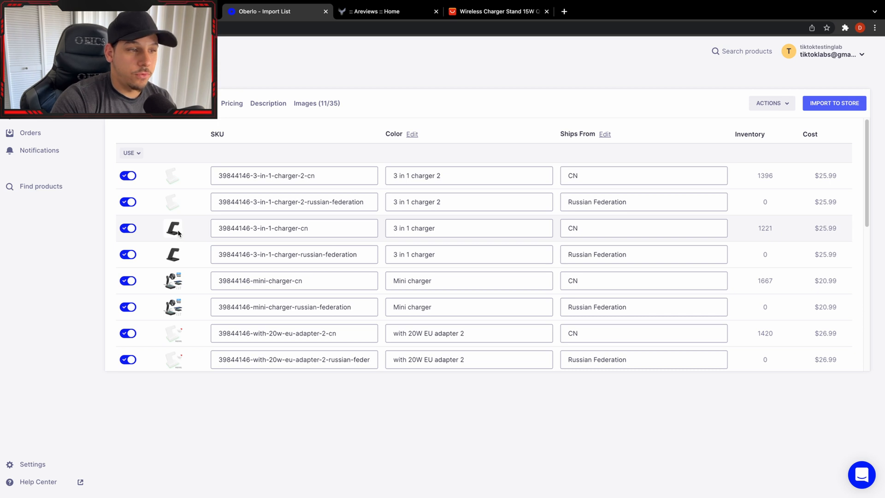
click(134, 203)
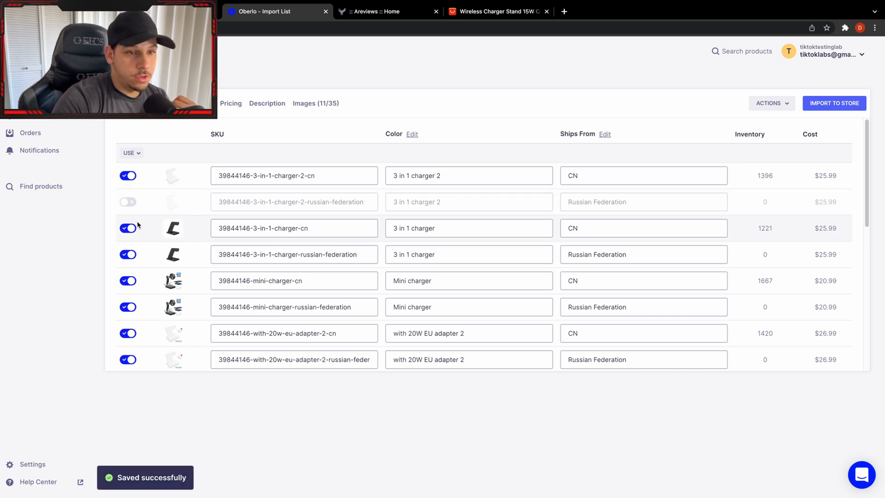
click(129, 255)
click(130, 280)
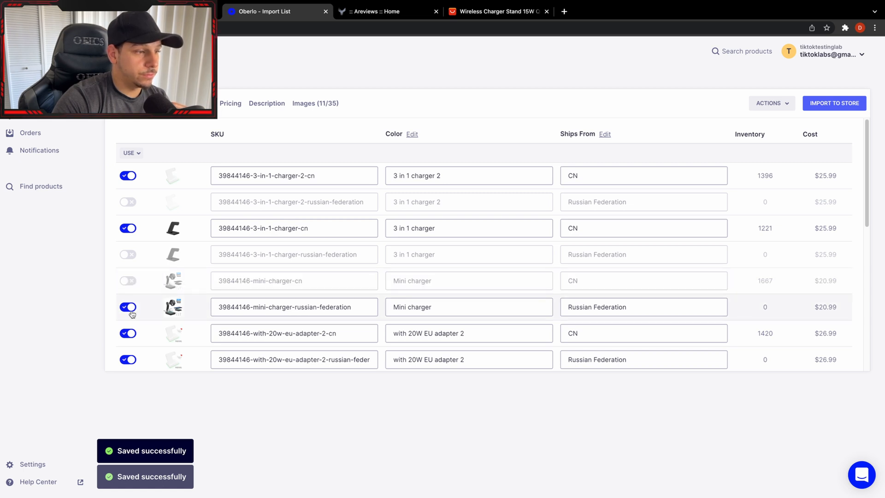
click(130, 308)
Exclude all 20W EU adapter 3, white adapter, white adapter 2 and US adapter variants, plus the CN variant of 20W EU adapter.
scroll(131, 276, down, 3)
click(129, 256)
scroll(130, 258, down, 3)
click(128, 347)
click(128, 321)
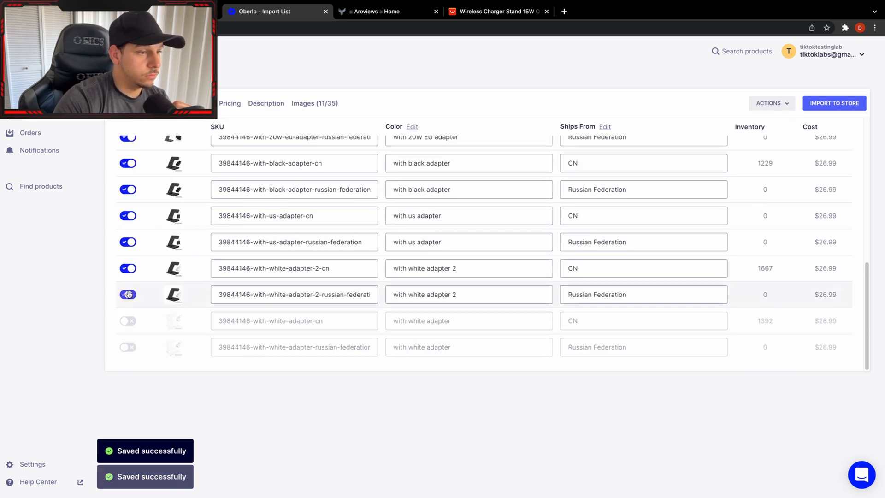
click(129, 294)
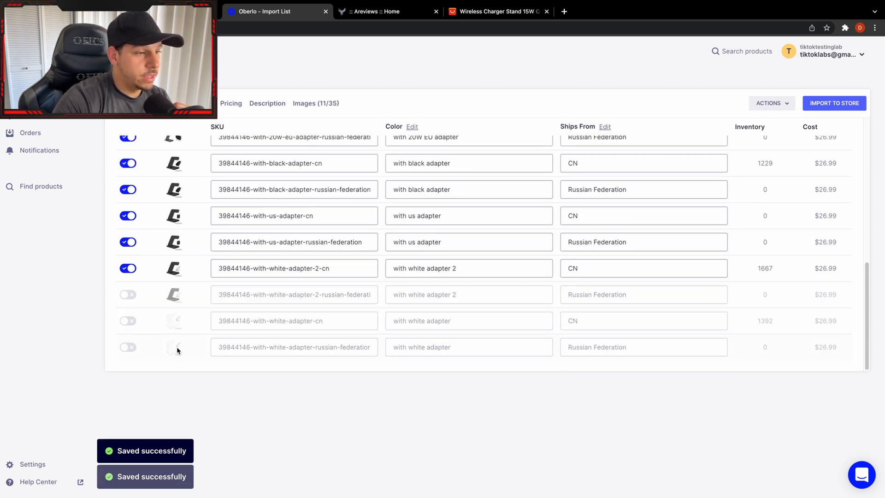
click(128, 268)
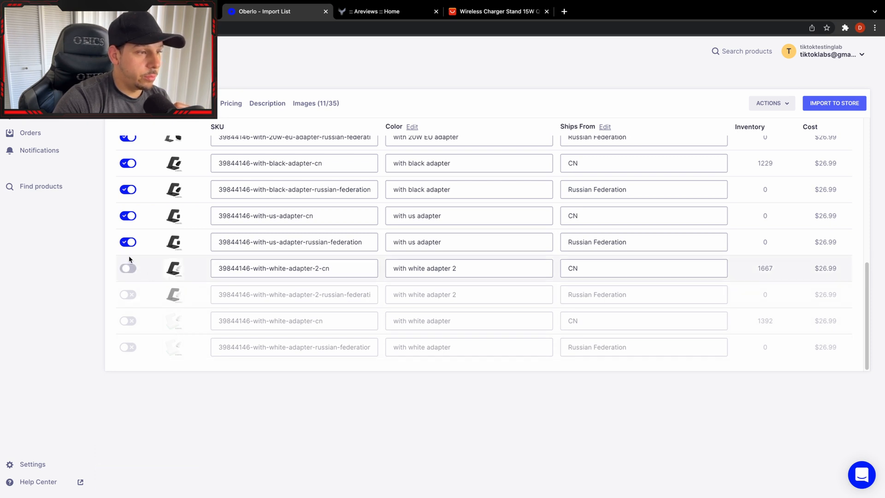
click(137, 242)
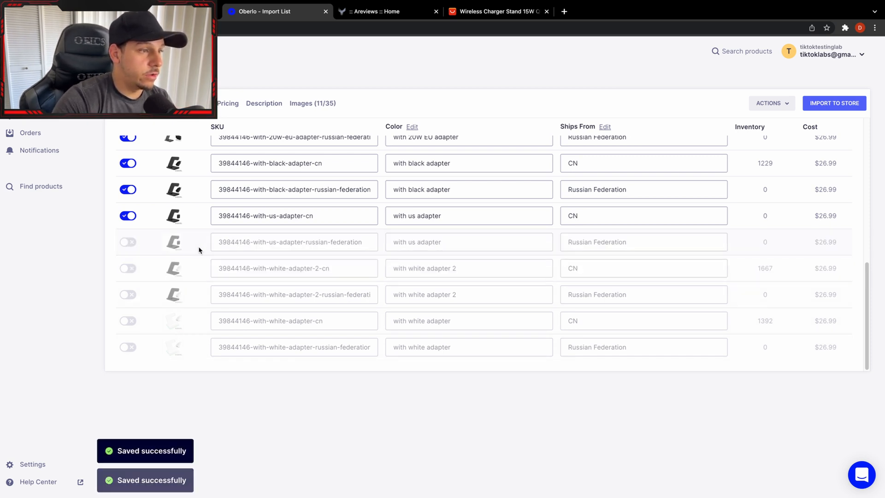
scroll(184, 243, up, 1)
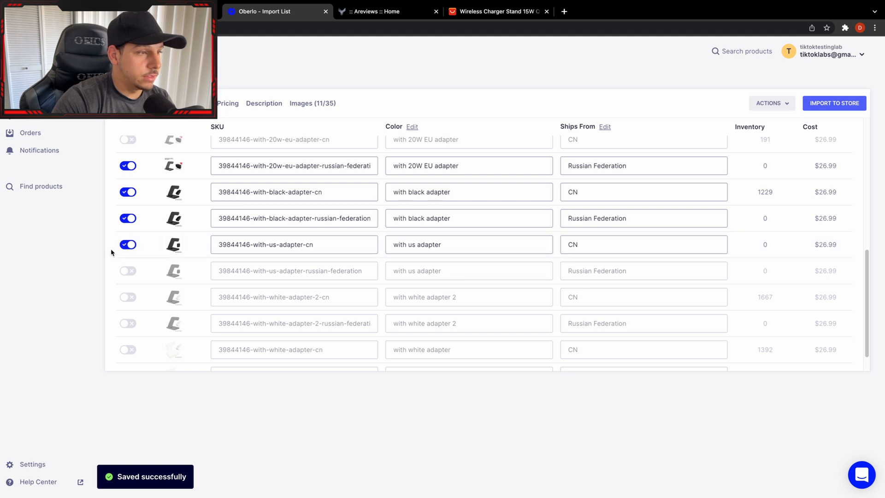
click(128, 246)
Exclude both black adapter variants, the Russian Federation 20W EU adapter variant and both 20W EU adapter 2 variants.
scroll(136, 247, up, 5)
scroll(154, 323, down, 5)
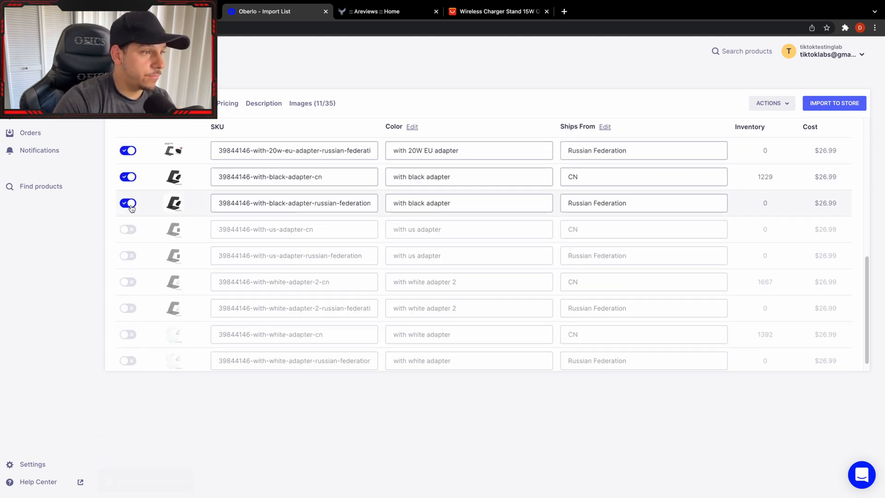
click(130, 204)
click(130, 178)
click(130, 152)
scroll(162, 186, up, 2)
scroll(162, 187, up, 4)
click(130, 295)
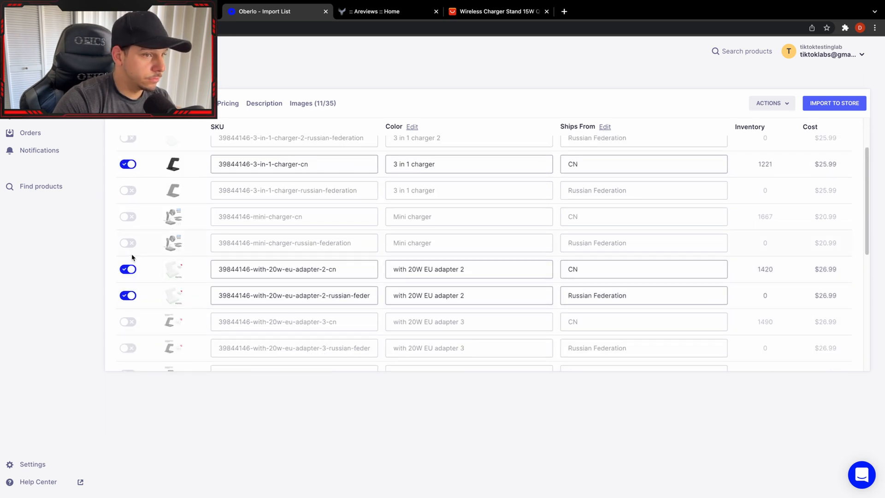
click(131, 269)
scroll(143, 264, up, 2)
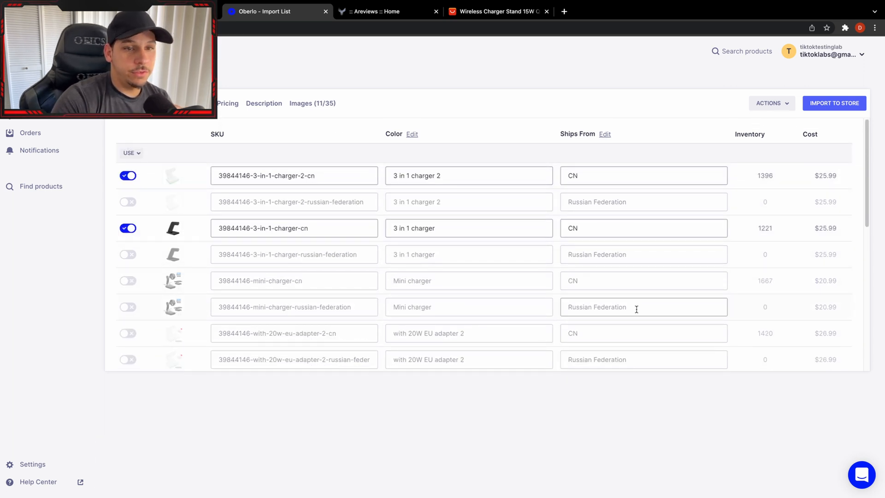
scroll(194, 298, down, 6)
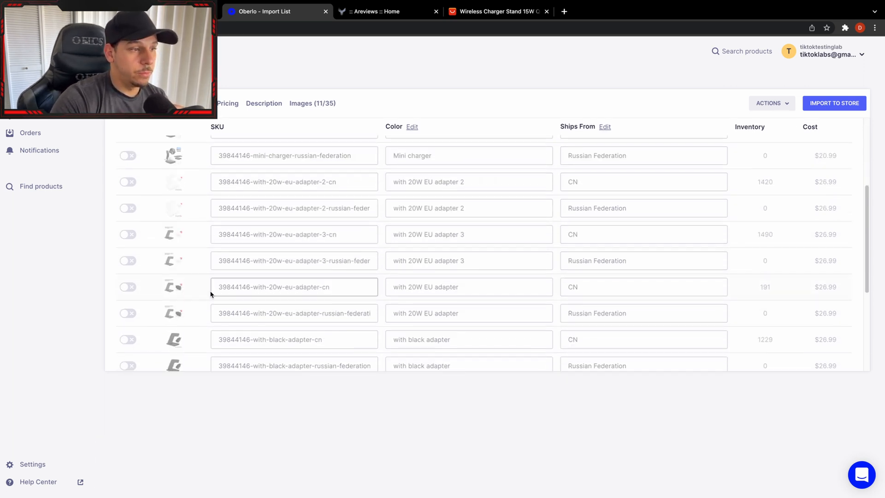
scroll(249, 293, up, 6)
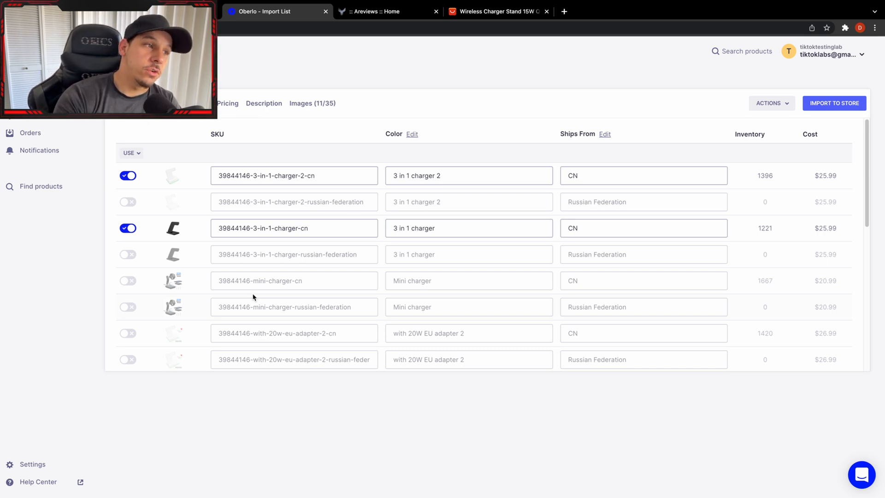
Open the remaining variants' pricing in Oberlo and check the white 3 in 1 charger's price on its AliExpress page.
click(224, 105)
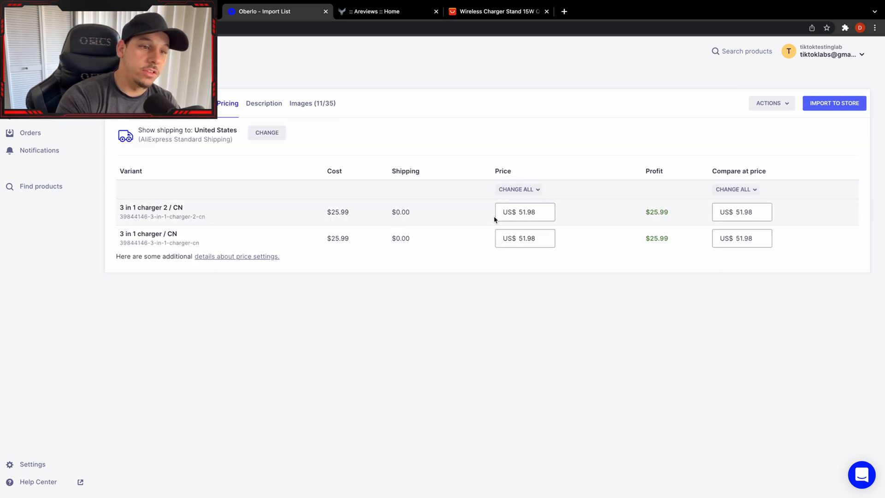
double_click(533, 213)
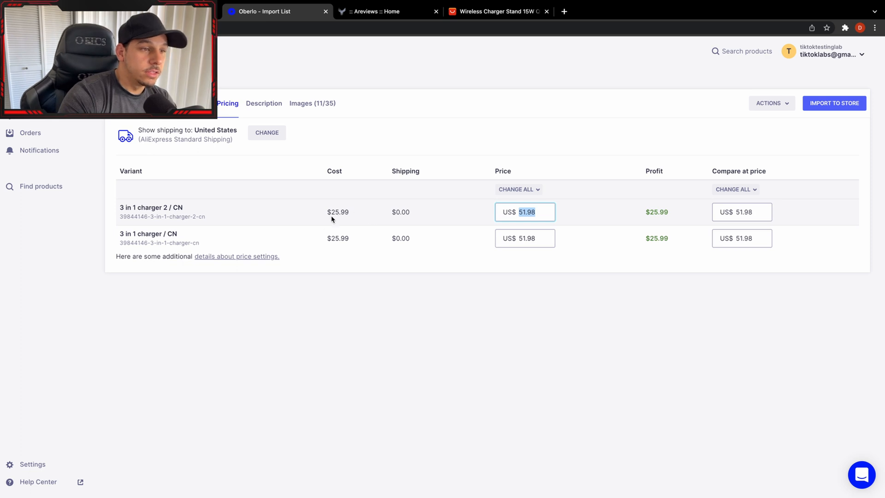
click(496, 11)
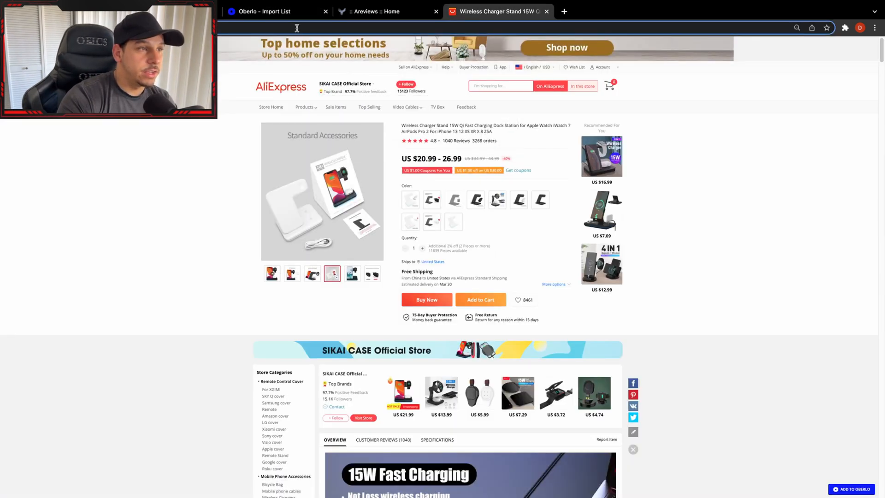
click(267, 11)
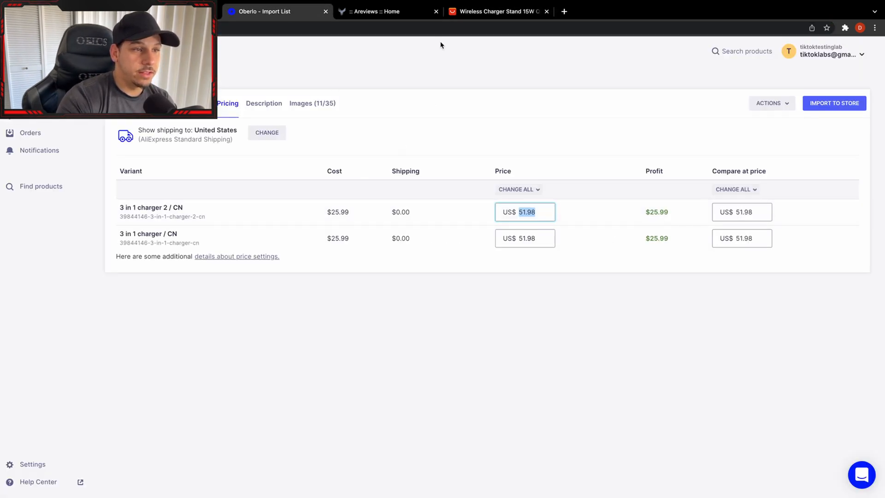
click(508, 12)
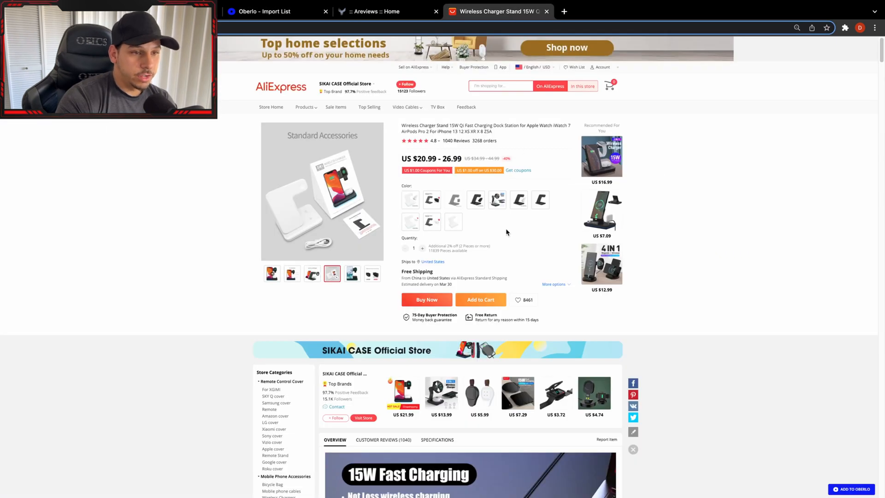
click(449, 223)
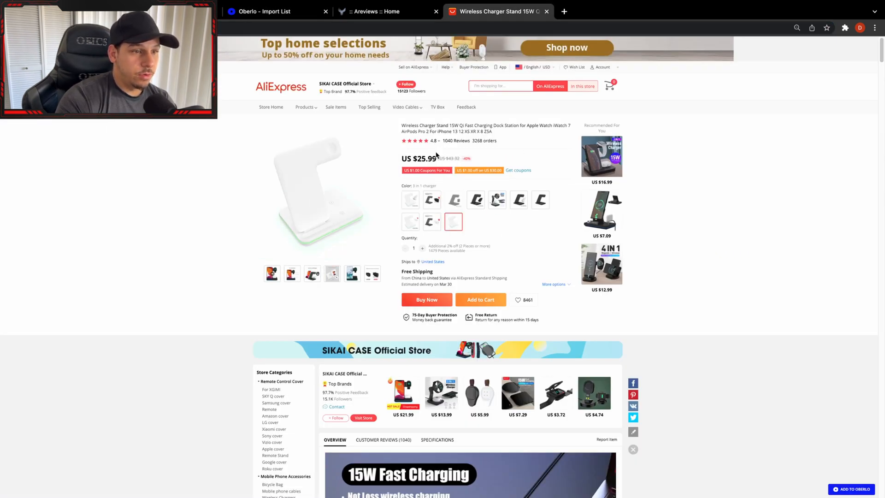
click(277, 13)
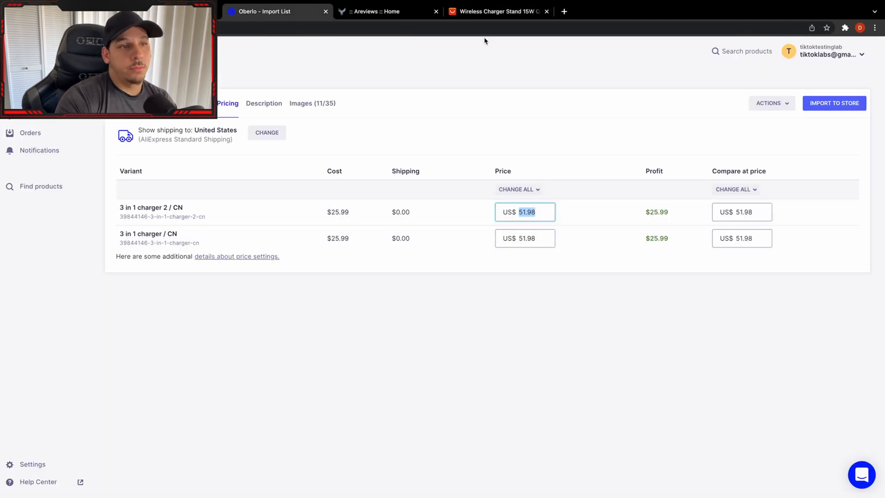
Set the 3 in 1 charger 2 / CN variant's price to US$ 54.95 and its compare-at price to US$ 69.99, after rechecking the AliExpress listing.
click(490, 12)
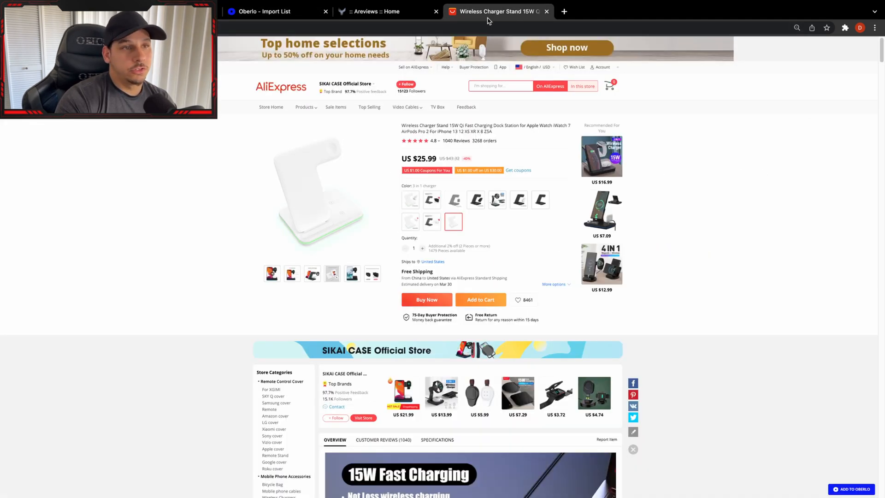
click(237, 7)
text(54.95)
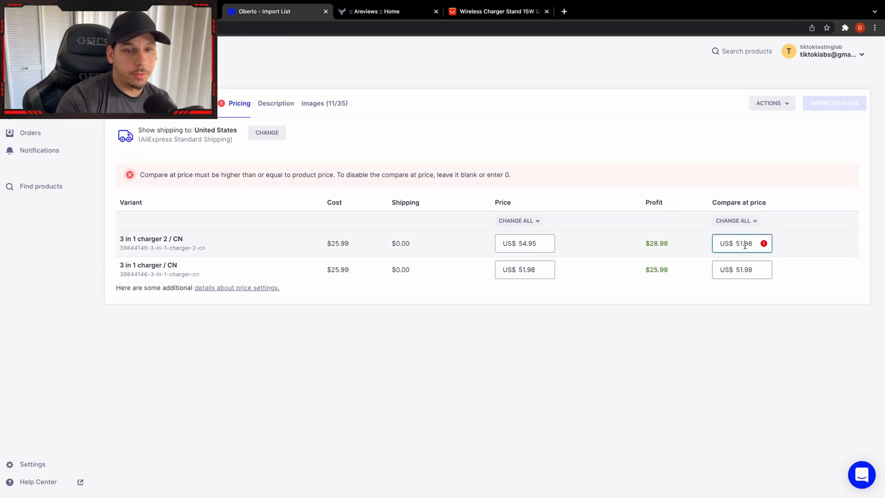
double_click(746, 245)
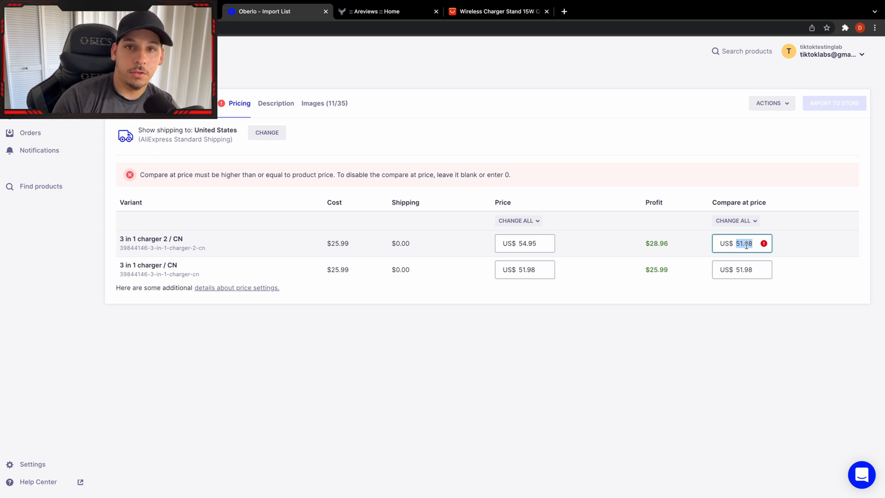
text(69.99)
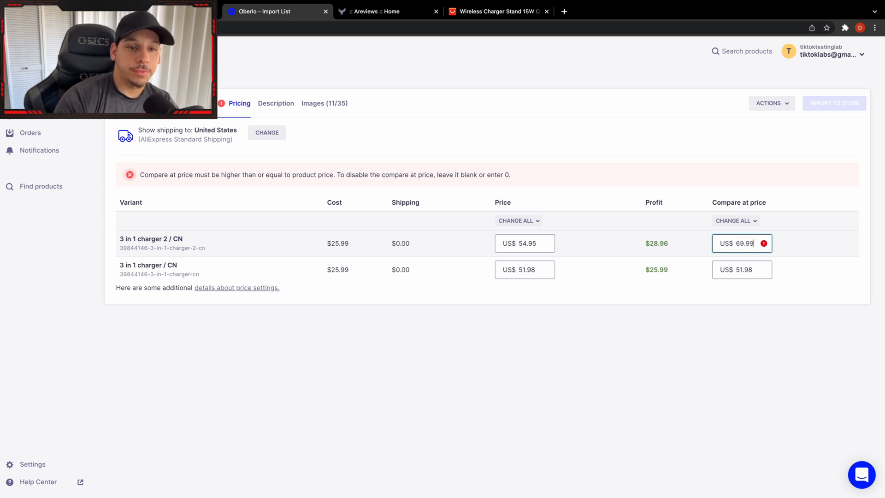
click(738, 281)
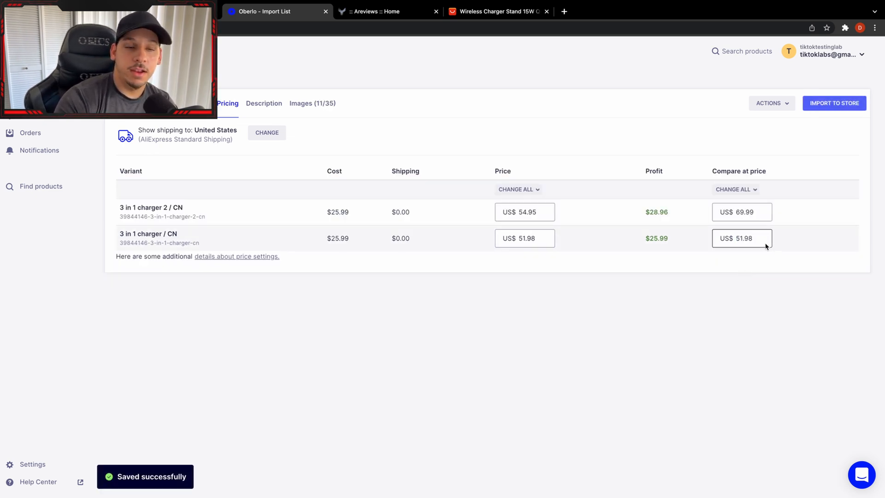
Set the 3 in 1 charger / CN variant's compare-at price to US$ 69.99 and its price to US$ 54.95.
click(759, 238)
double_click(751, 239)
text(69.99)
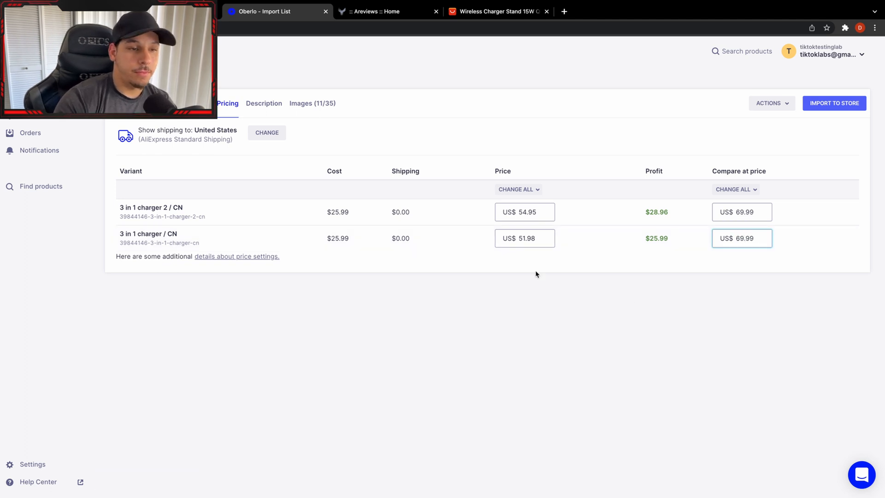
click(530, 238)
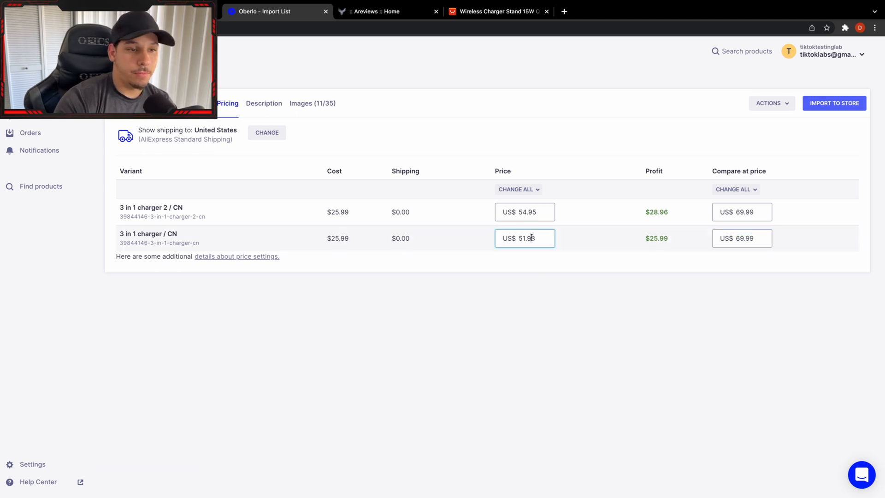
double_click(528, 239)
text(54.95)
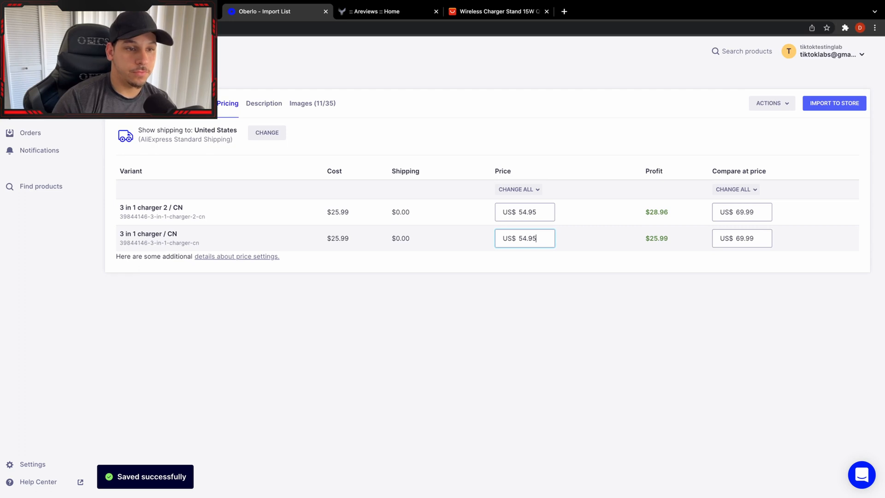
click(532, 330)
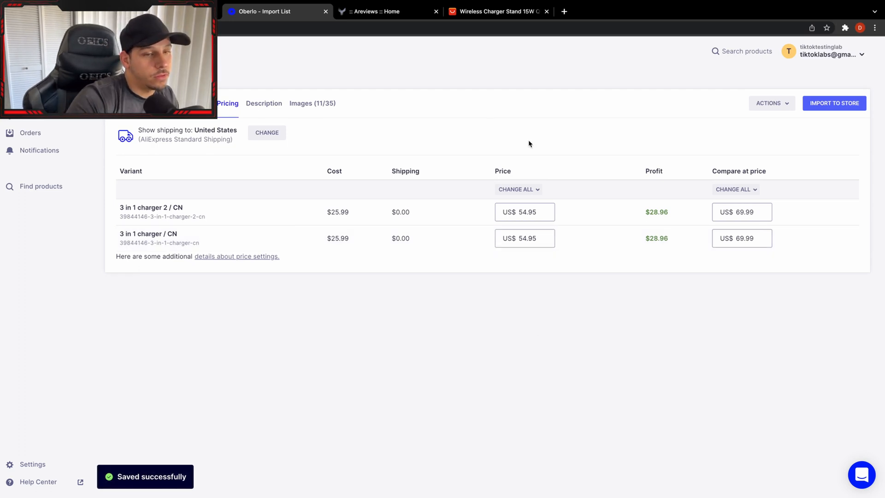
Choose the charger's product images, leaving out the ones with adapters, and import the product to the store.
click(369, 14)
click(283, 10)
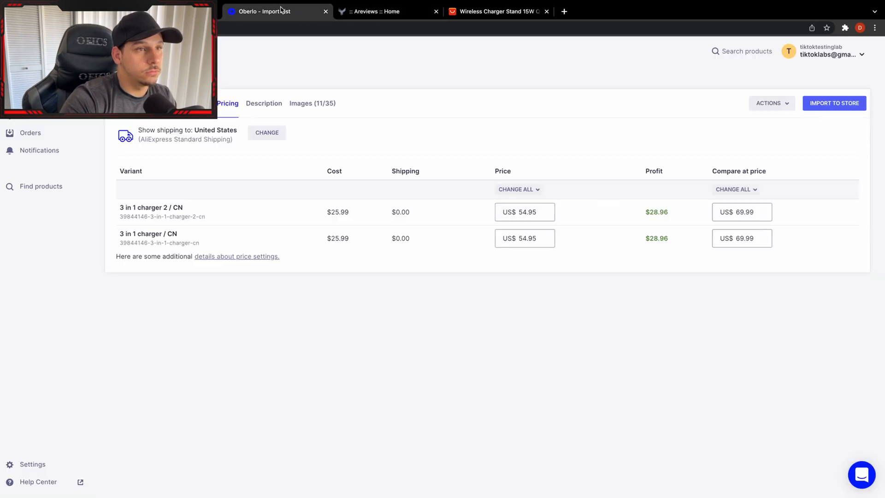
click(264, 104)
click(312, 103)
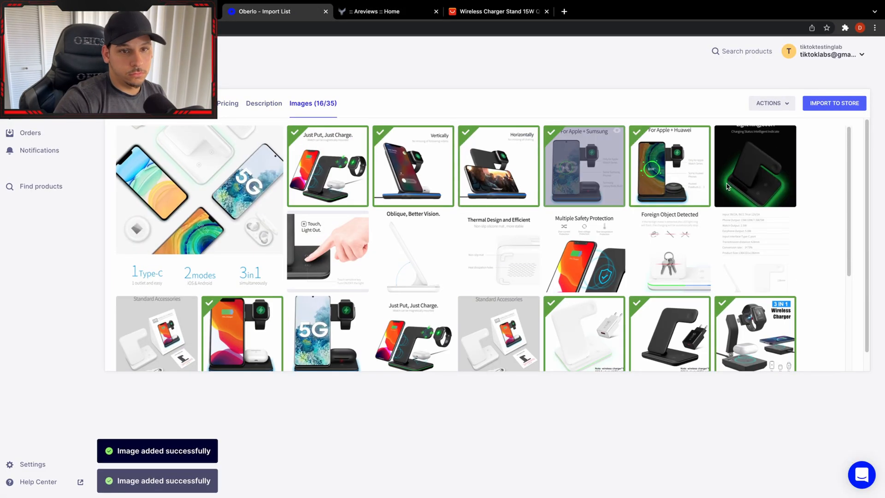
scroll(728, 187, down, 4)
click(755, 169)
click(670, 169)
click(414, 319)
click(328, 319)
click(242, 319)
click(157, 235)
click(156, 157)
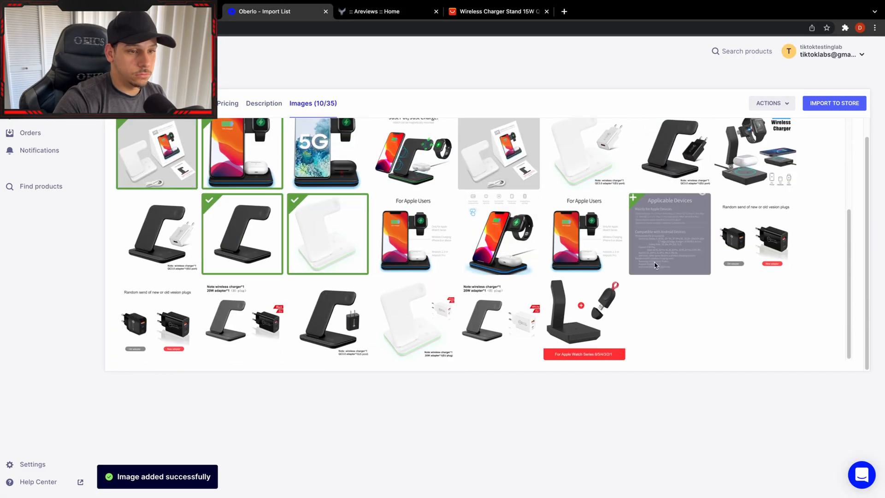
scroll(655, 265, up, 2)
click(834, 103)
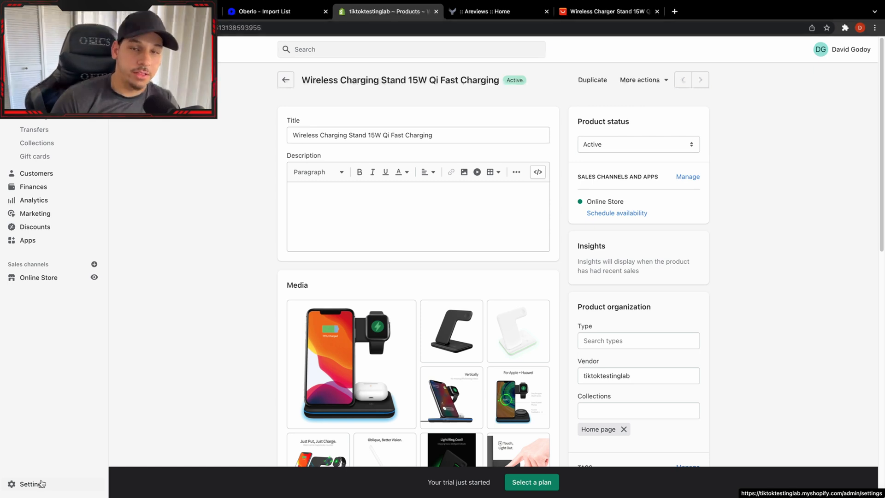
In Shopify's domain settings, start buying a new domain and check the availability of boltcharger.
click(40, 483)
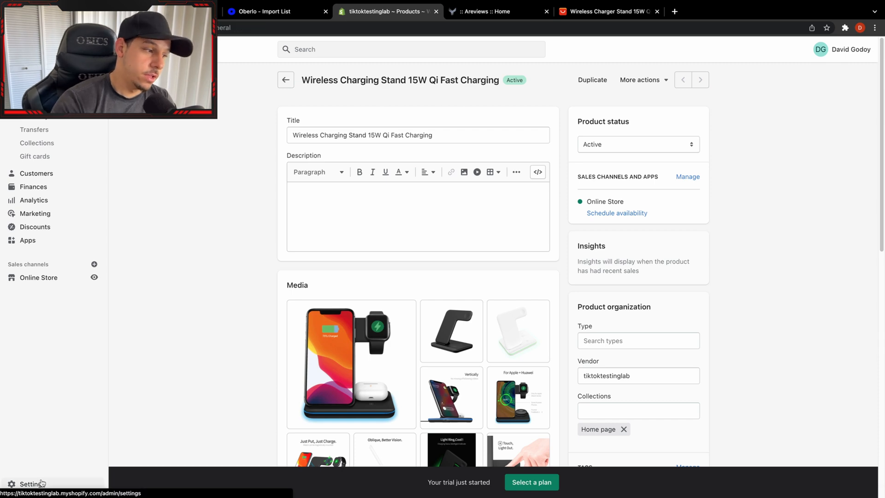
click(234, 365)
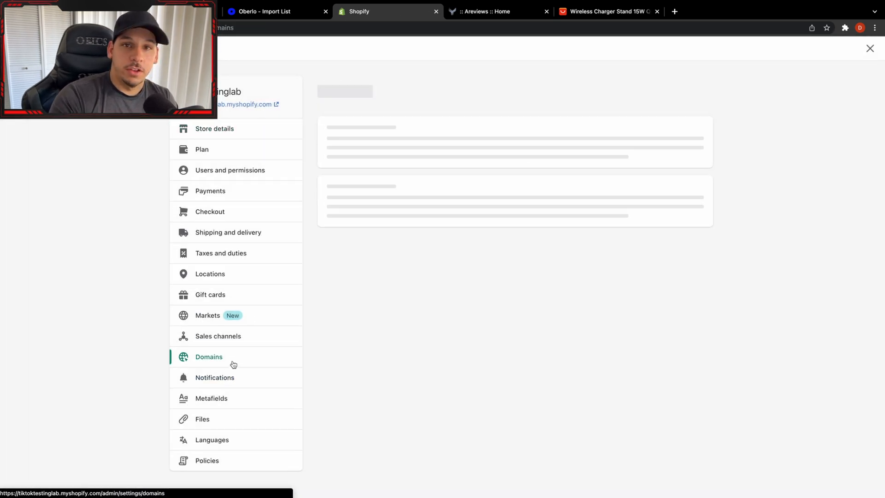
click(669, 87)
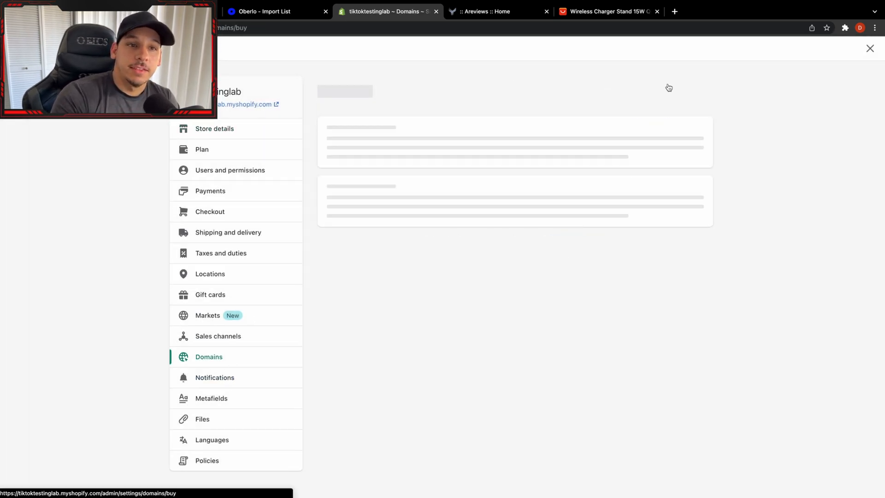
click(460, 142)
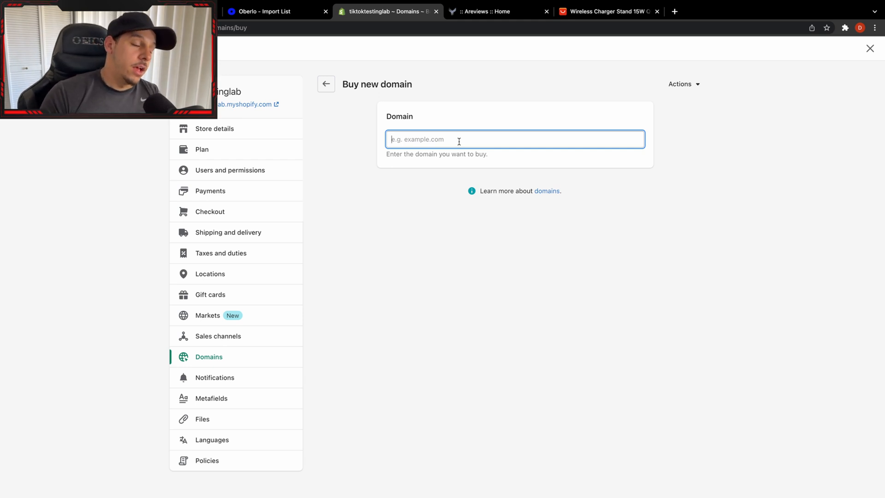
text(boltchj)
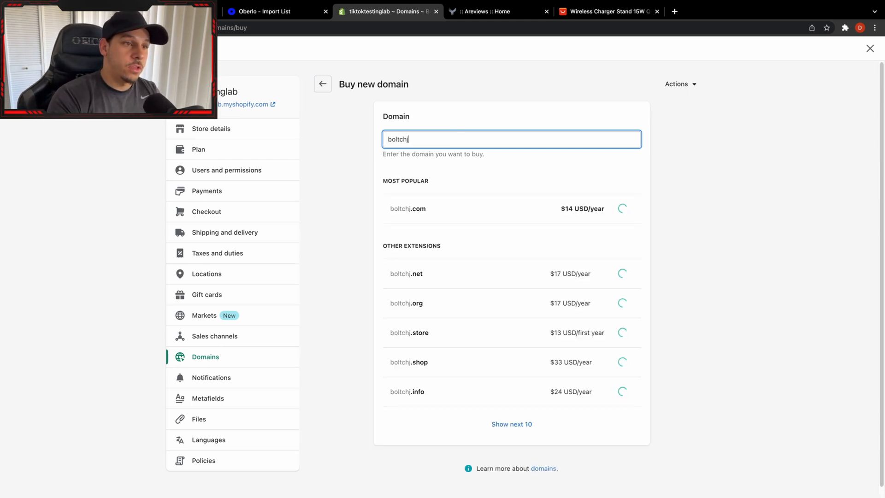
key(BackSpace)
text(arger)
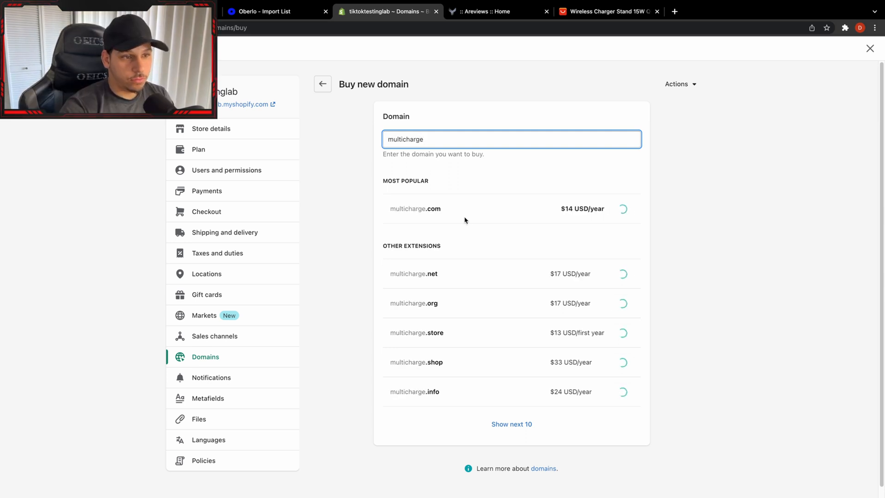
Check the availability of the domain names multicharging and multicharger.
key(BackSpace)
text(ub)
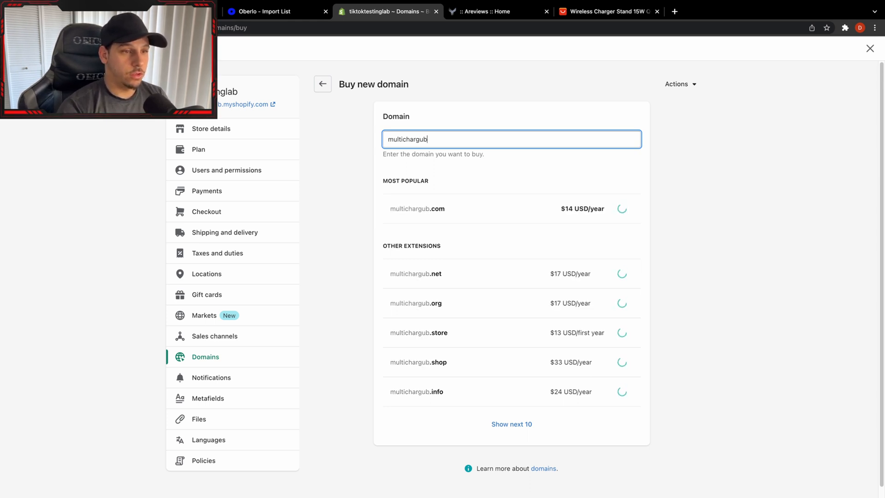
key(BackSpace)
key(BackSpace)
text(ing)
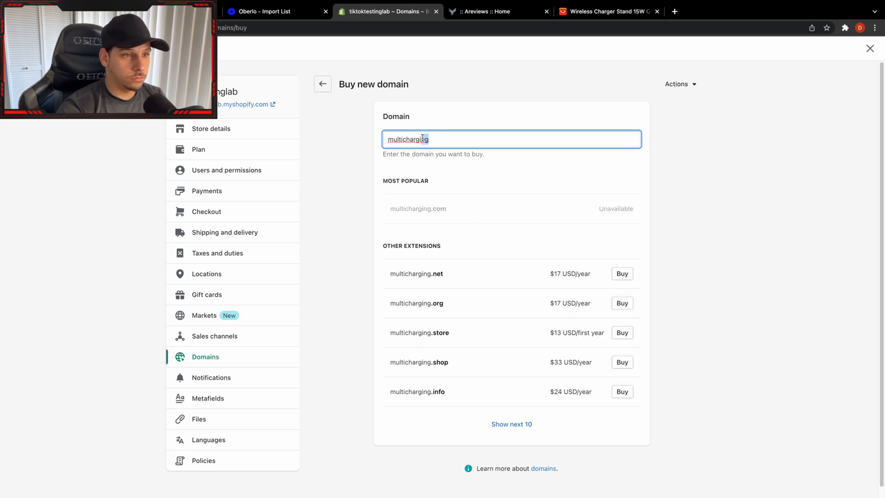
text(er)
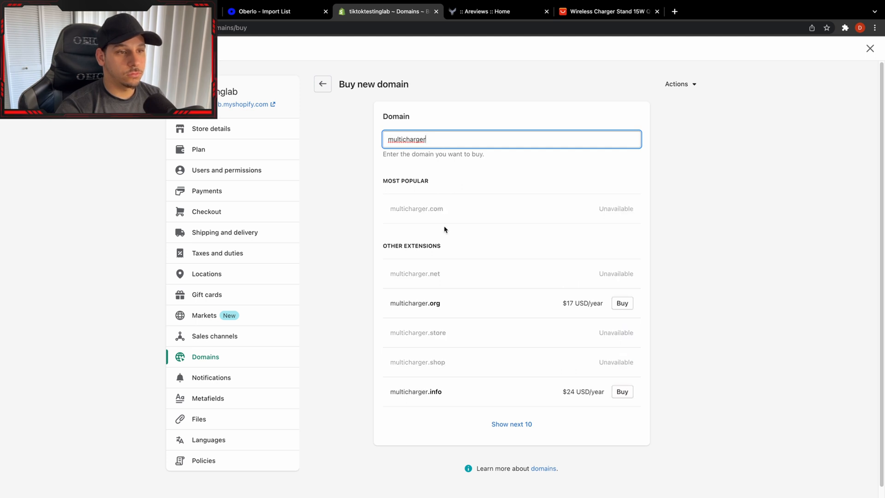
Replace the domain search with chargemultiple to check its availability.
double_click(445, 143)
text(c)
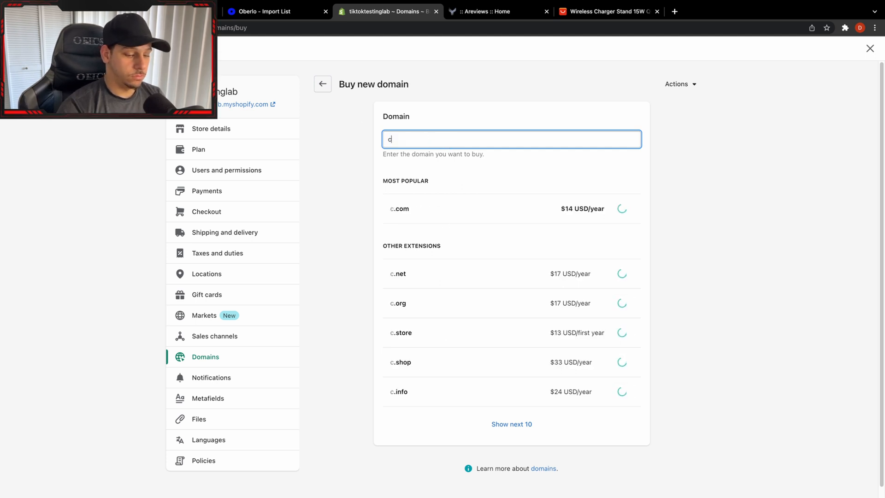
text(harge)
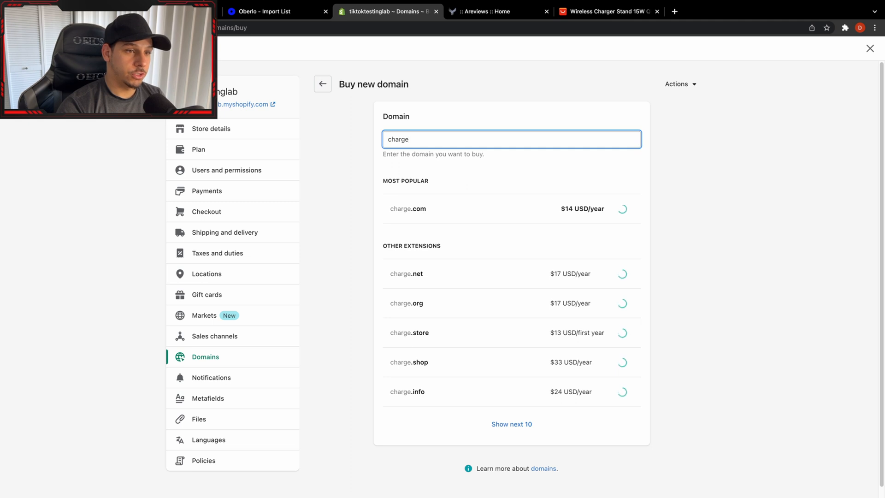
text(multiple)
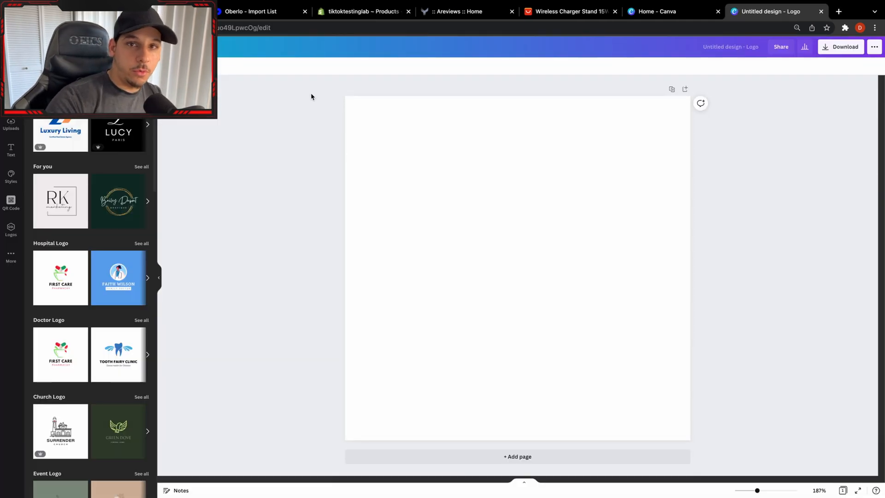
In Canva, search the logo templates for M-style designs and apply the blue and black Molecule template to the blank logo.
click(87, 70)
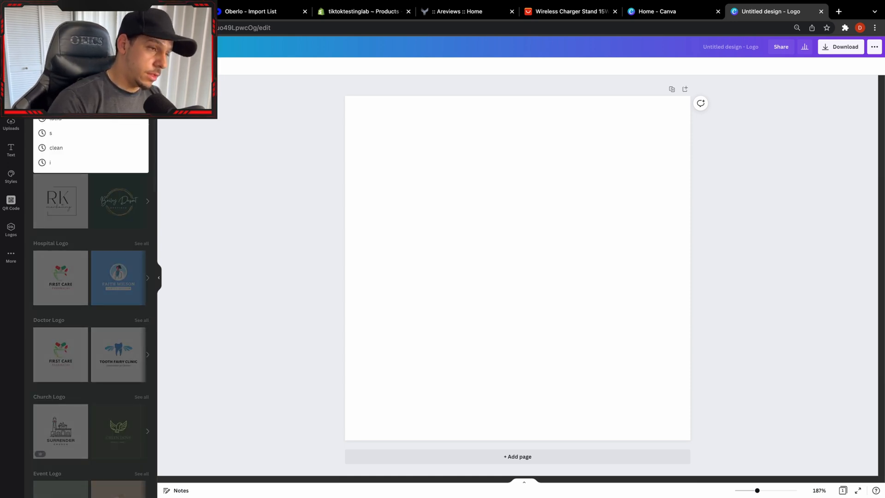
text(mul)
key(Return)
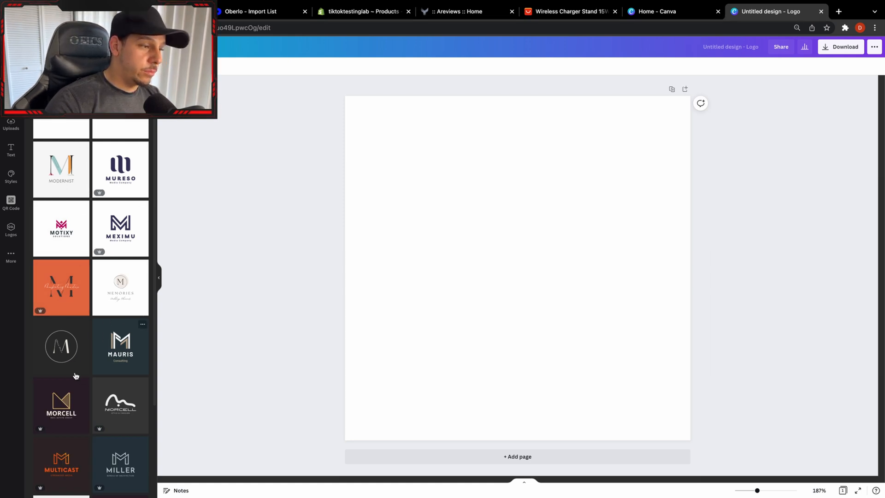
scroll(64, 279, down, 7)
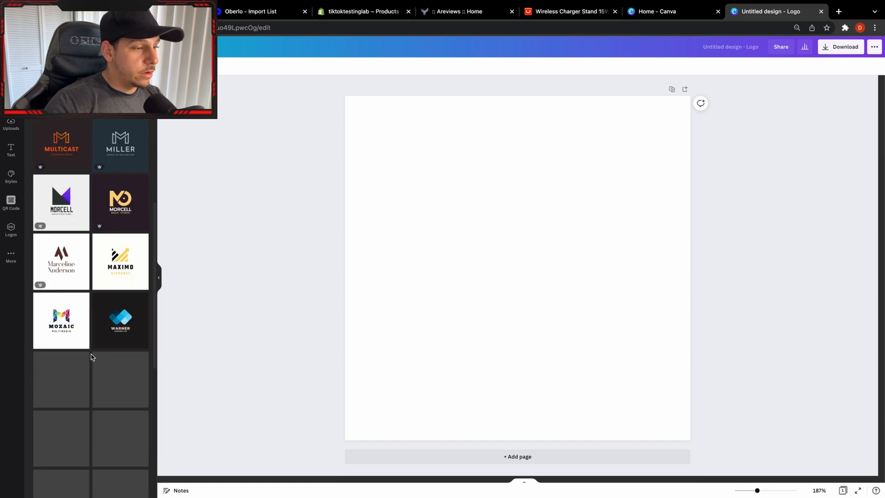
scroll(106, 311, down, 3)
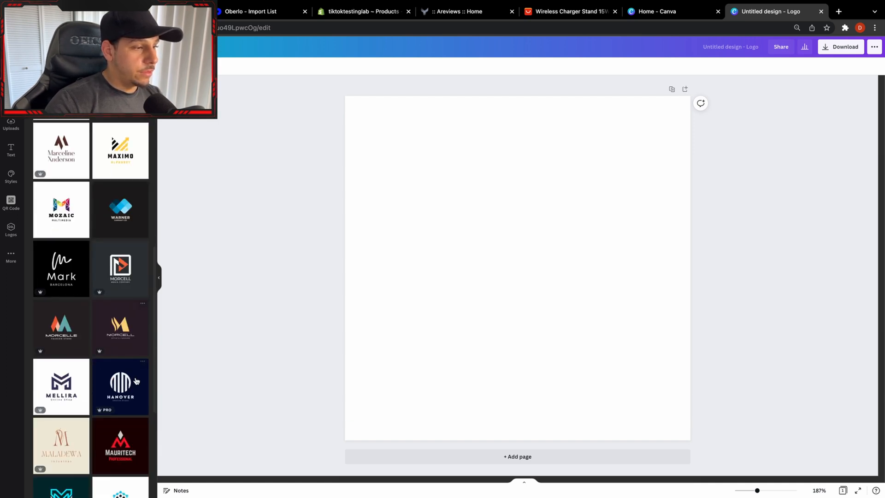
scroll(142, 394, down, 3)
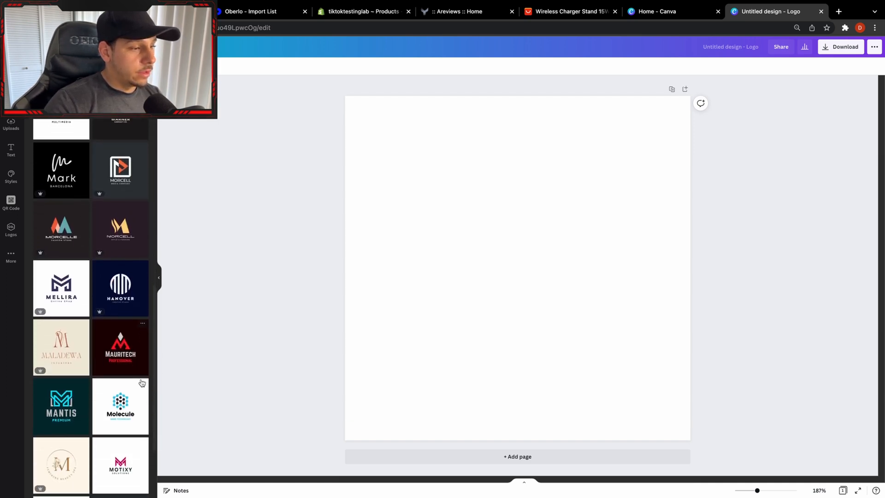
scroll(138, 458, down, 3)
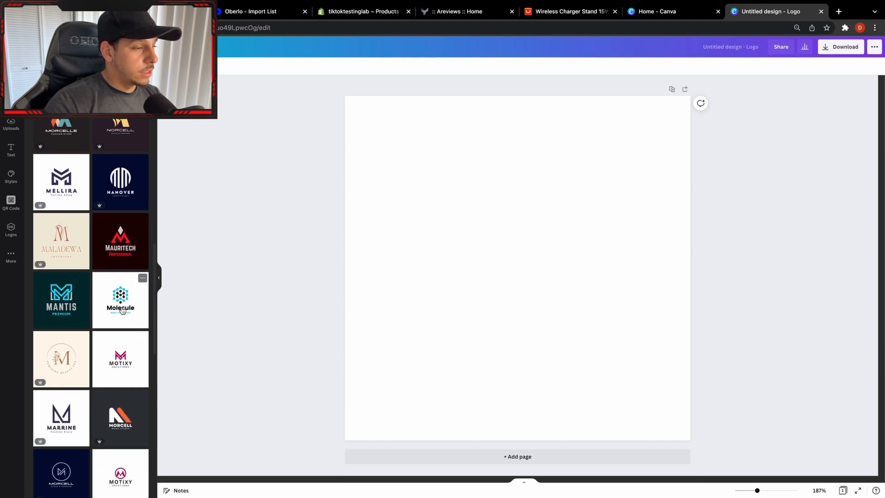
scroll(118, 312, down, 1)
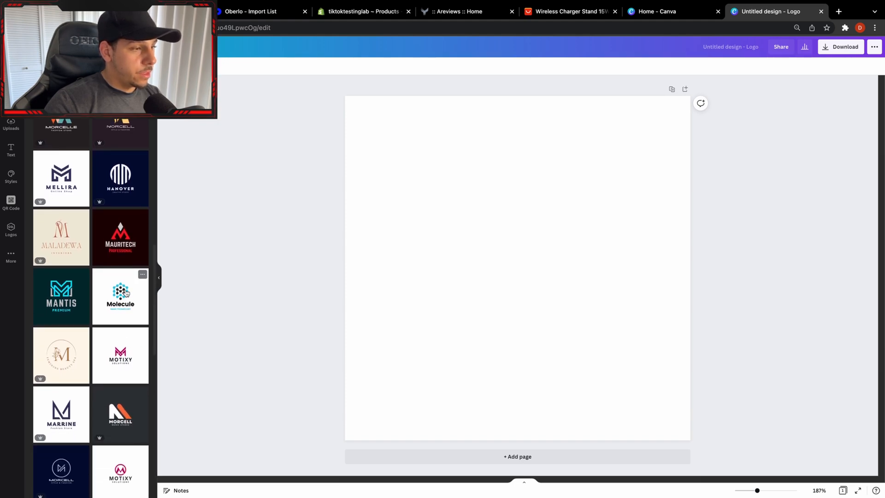
click(127, 293)
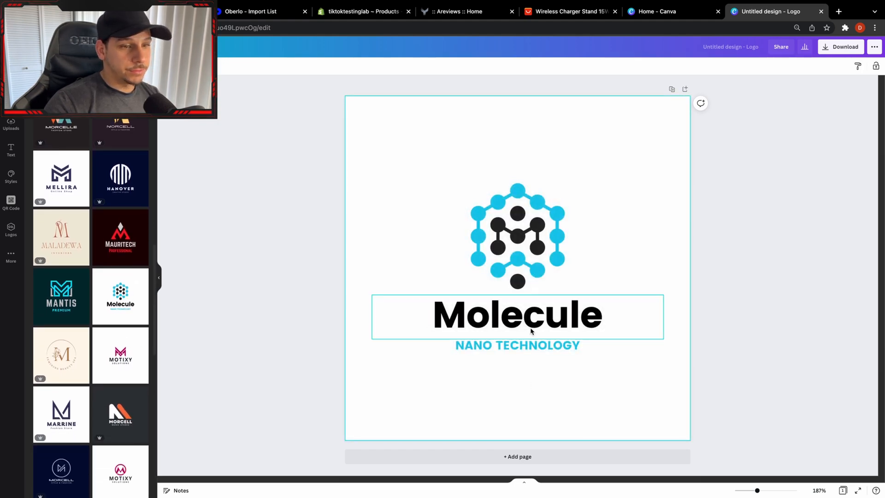
click(552, 325)
click(552, 323)
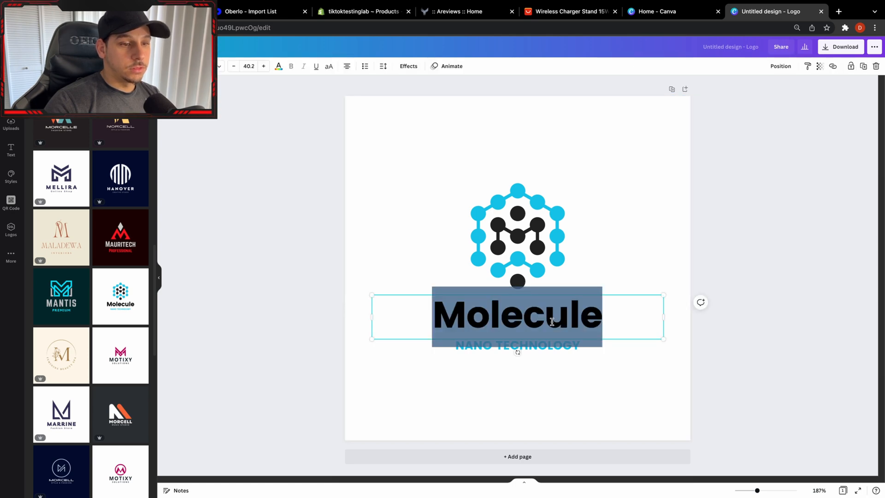
click(790, 320)
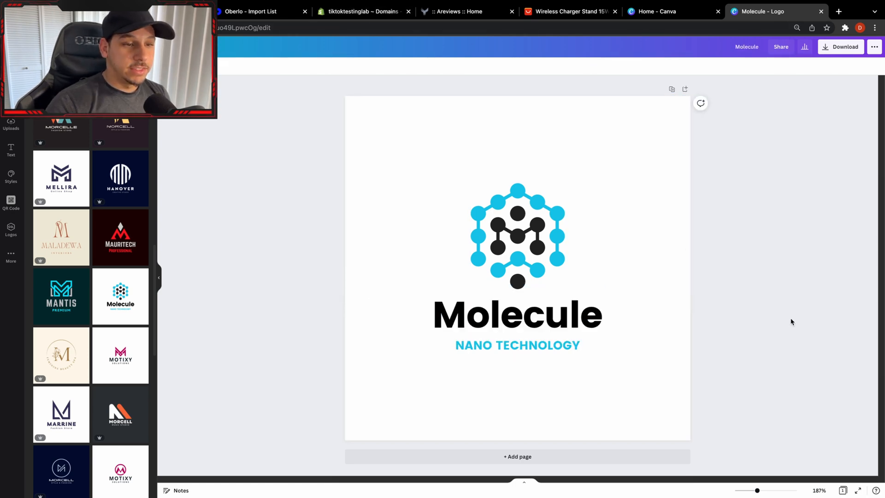
Replace the logo's title text with Charge and its tagline with MULTIPLE.
double_click(578, 329)
text(c)
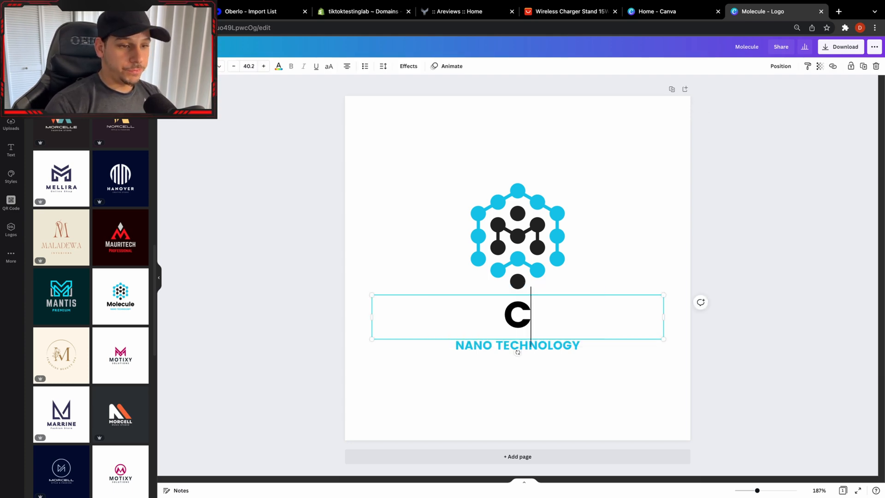
text(harge)
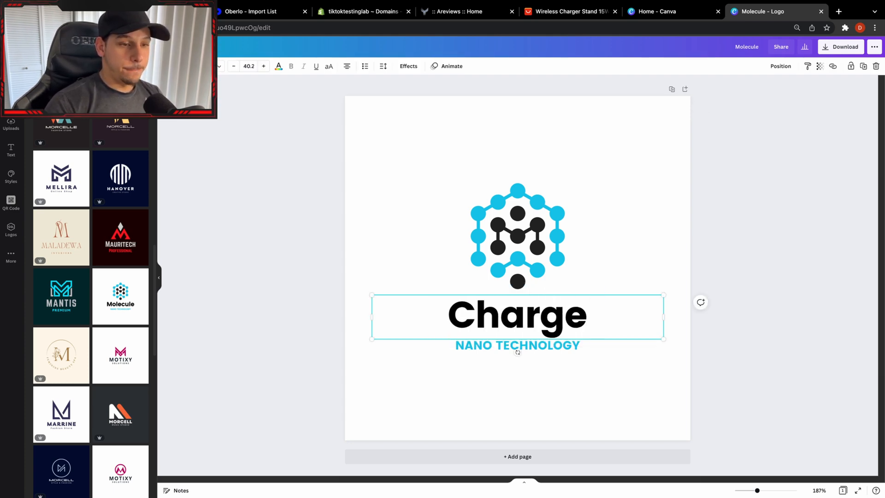
click(585, 349)
click(586, 346)
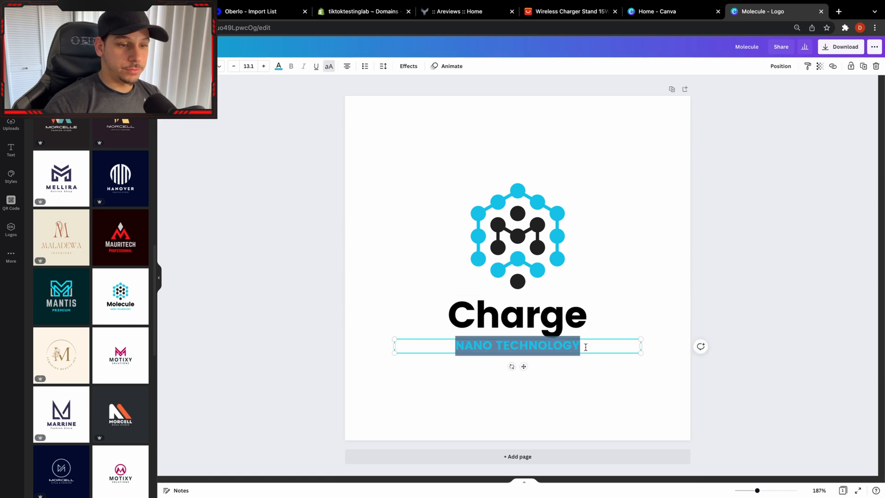
text(MULTI)
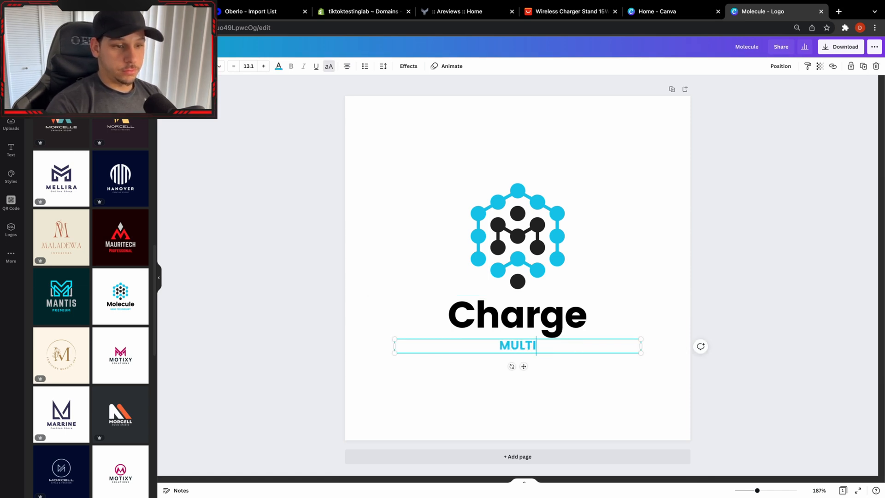
text(PLE)
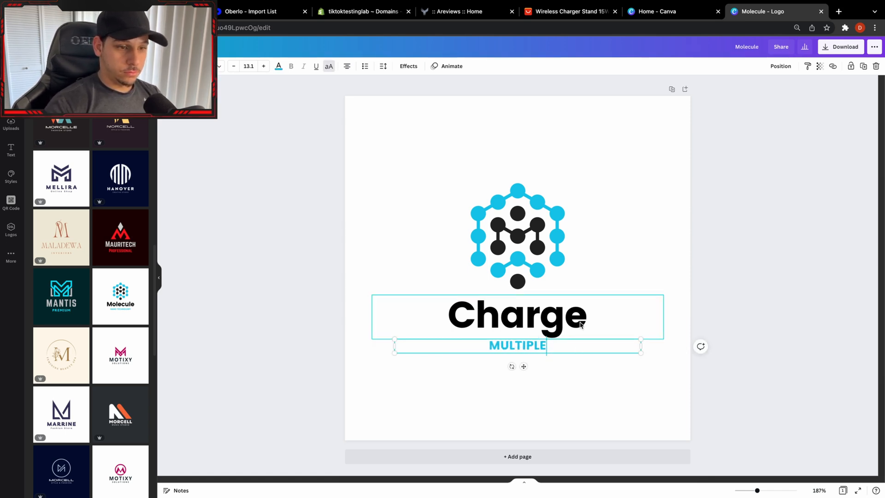
click(581, 323)
double_click(583, 319)
click(583, 319)
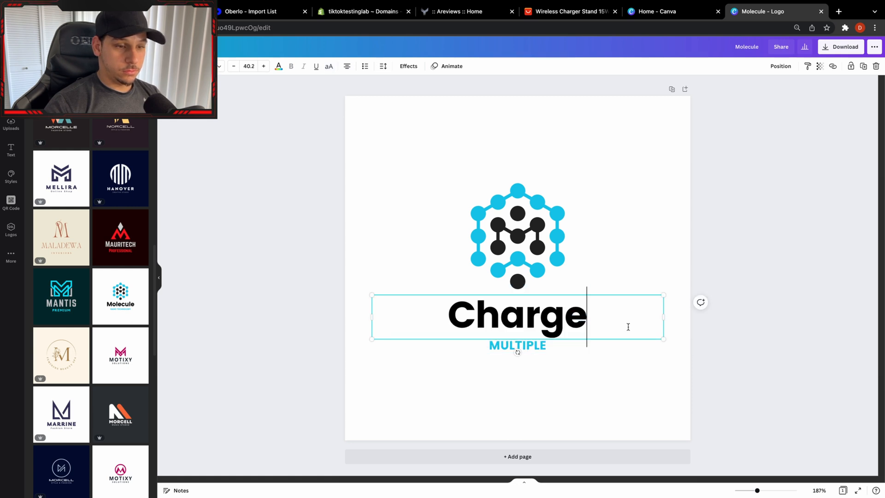
click(628, 369)
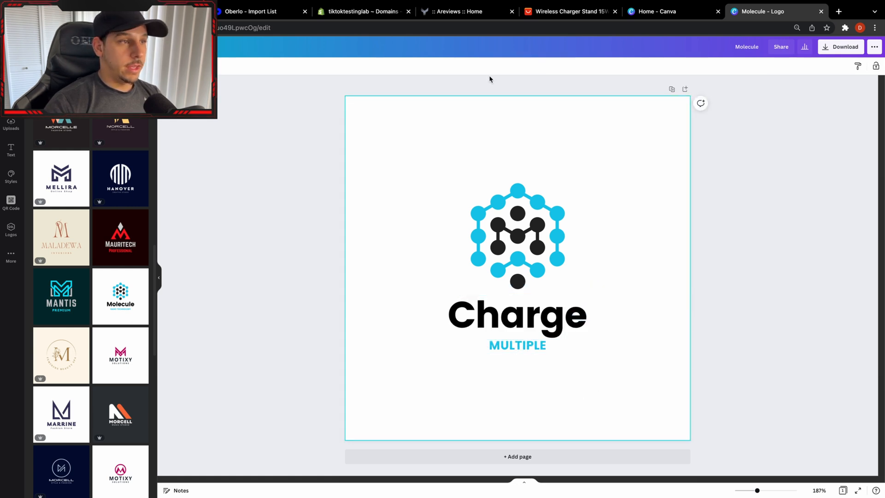
Resize the logo design to 1280 × 263 px.
click(79, 47)
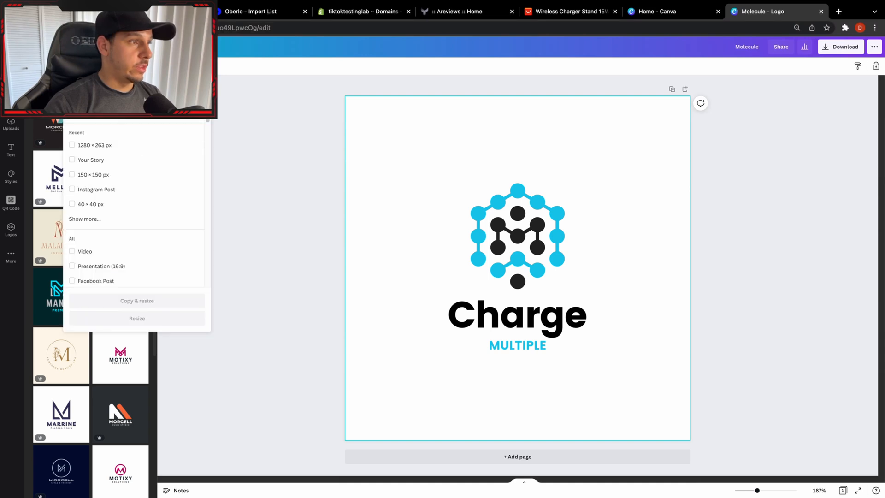
click(118, 145)
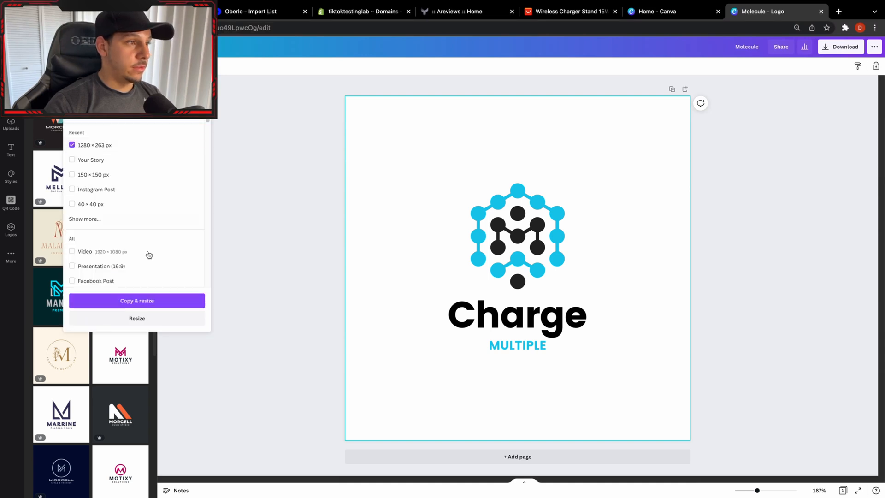
click(129, 320)
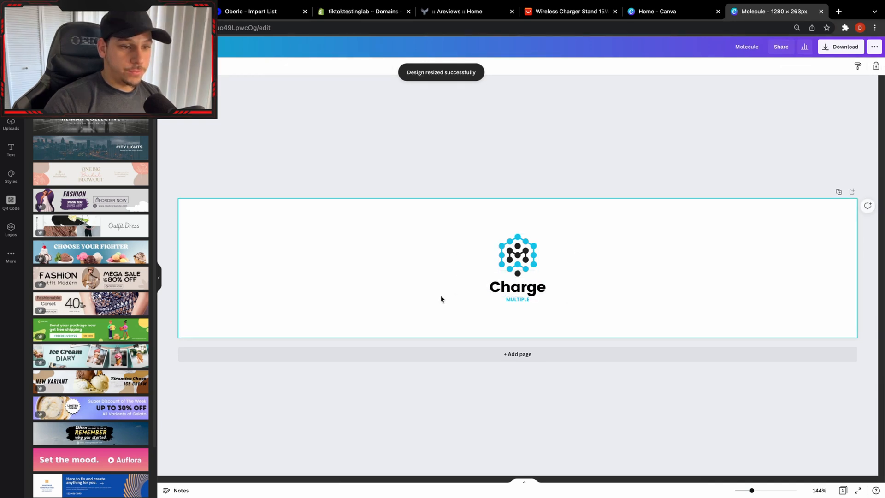
Rearrange the logo horizontally, enlarging Charge with MULTIPLE beneath it and placing the enlarged M symbol directly to the right of the text.
drag(457, 279, 574, 313)
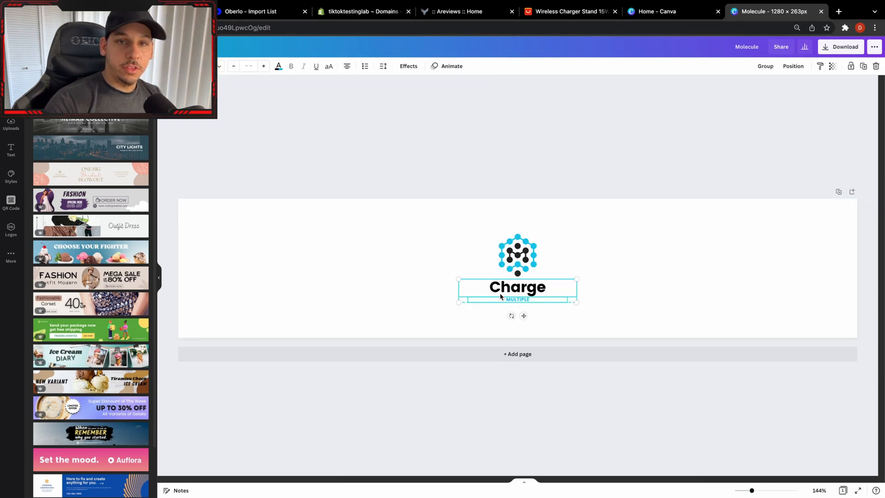
drag(456, 280, 342, 298)
drag(429, 283, 289, 299)
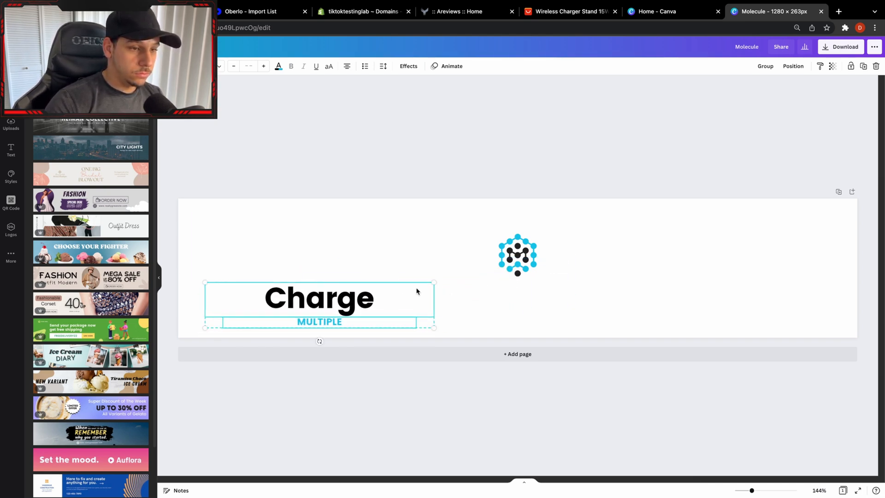
key(super+z)
key(super+z)
key(super+z)
key(super+z)
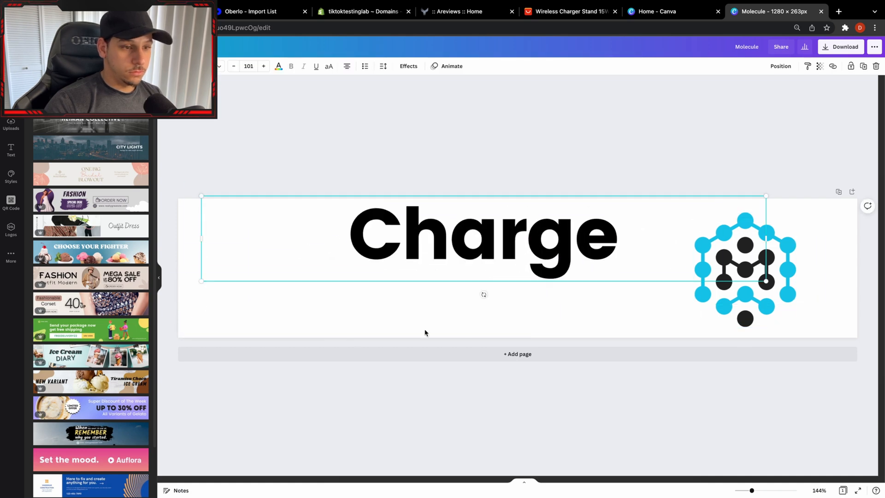
drag(330, 343, 581, 296)
drag(552, 249, 554, 277)
drag(490, 310, 460, 306)
drag(786, 282, 729, 280)
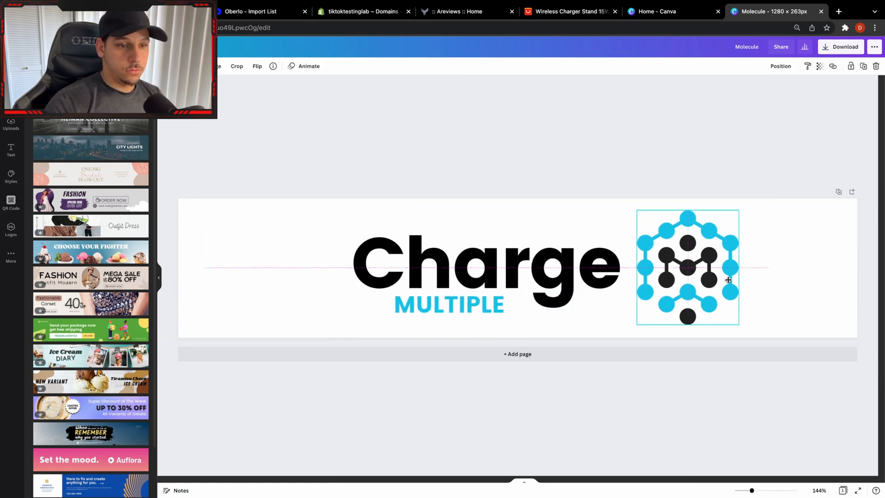
click(792, 117)
Download the finished horizontal logo as a PNG.
click(805, 46)
click(841, 46)
click(791, 191)
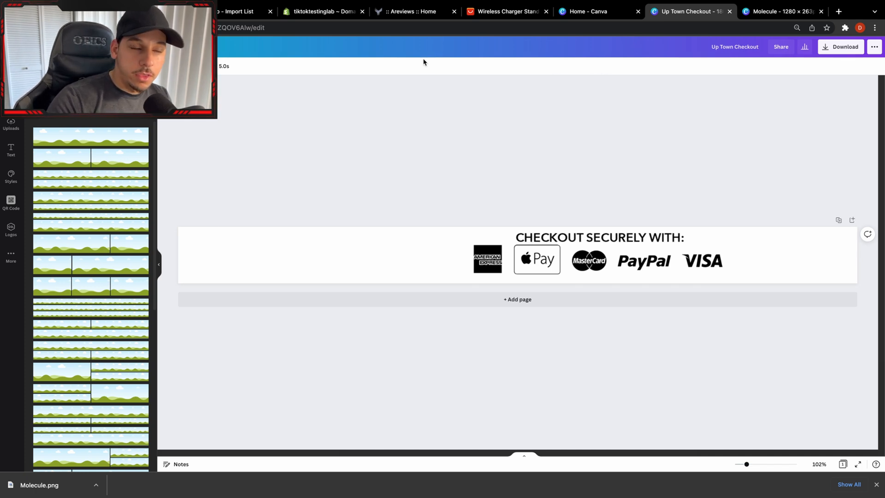
In the Up Town Checkout banner design, place the Charge MULTIPLE logo just to the left of the payment badges.
click(78, 46)
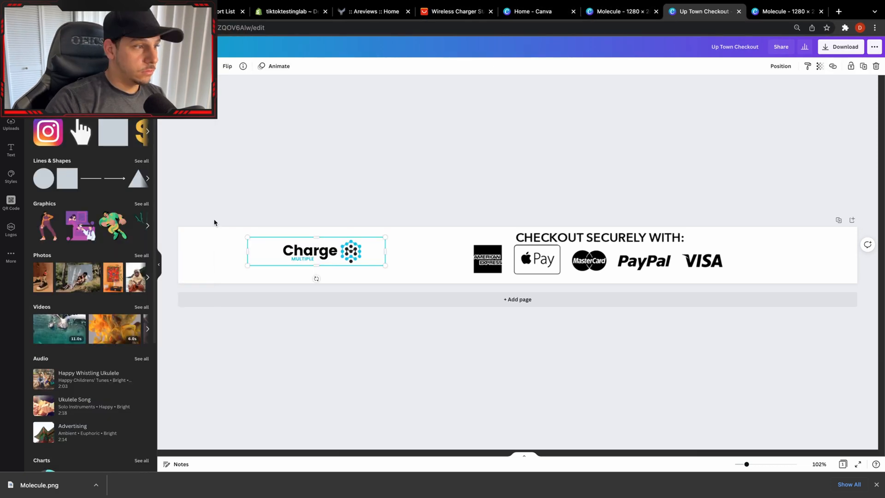
drag(386, 265, 492, 283)
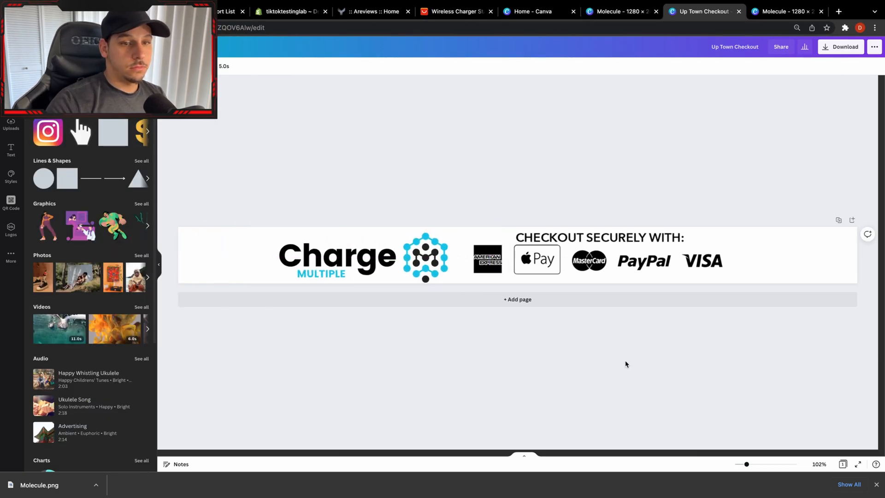
drag(387, 272, 408, 272)
Name the checkout banner CHARGE MULTIPLE and download it as a PNG with a transparent background.
click(781, 46)
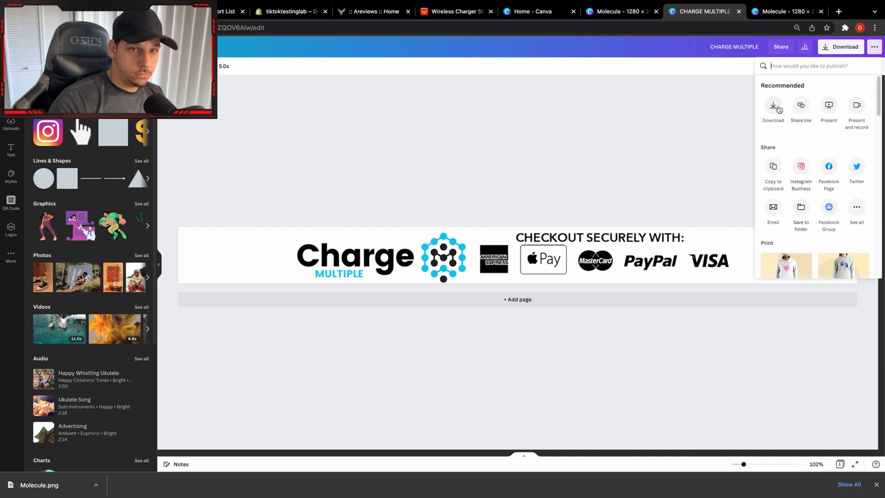
click(774, 105)
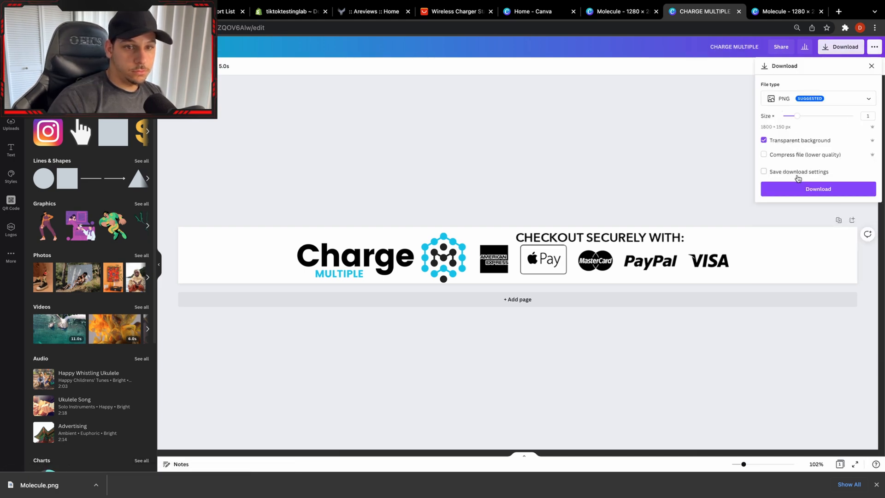
click(801, 189)
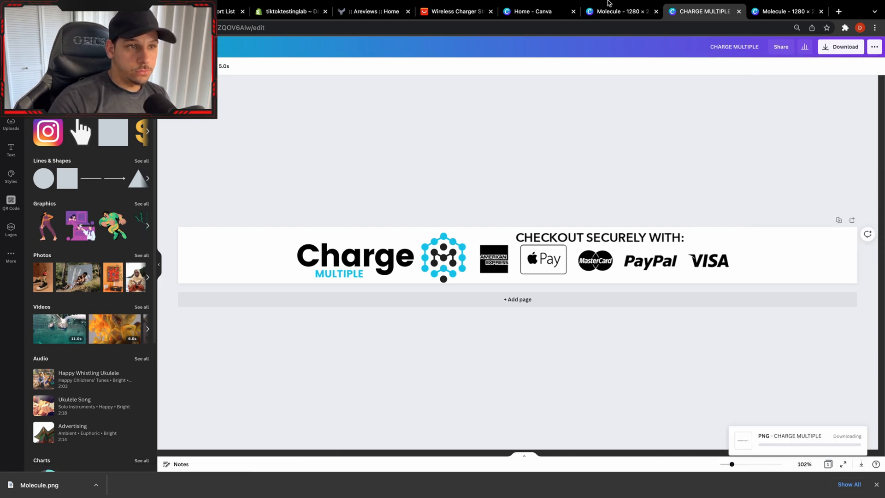
click(288, 11)
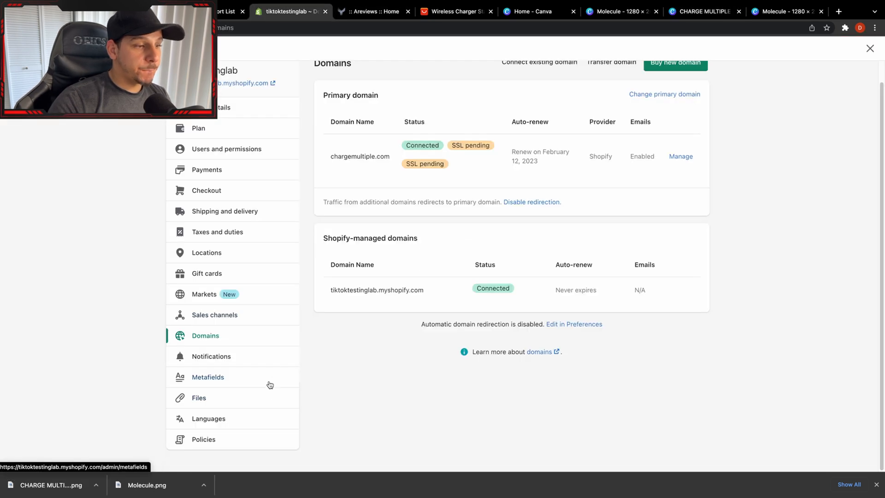
scroll(727, 207, up, 1)
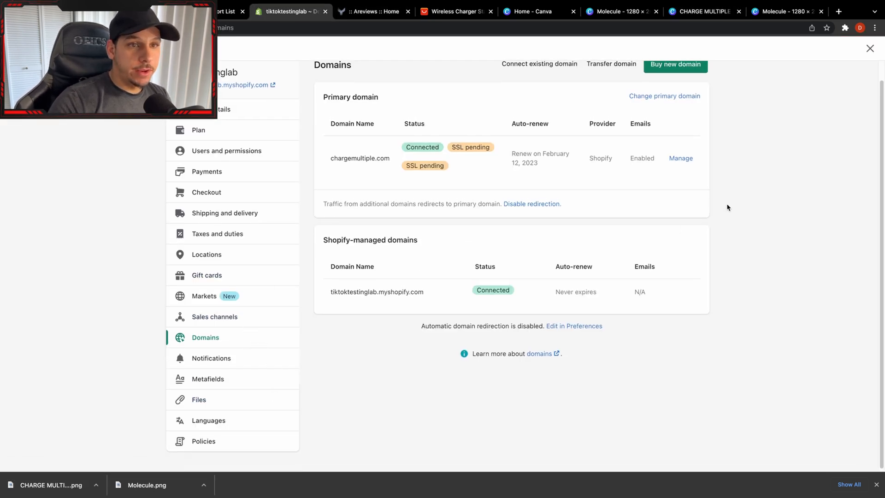
scroll(728, 208, up, 2)
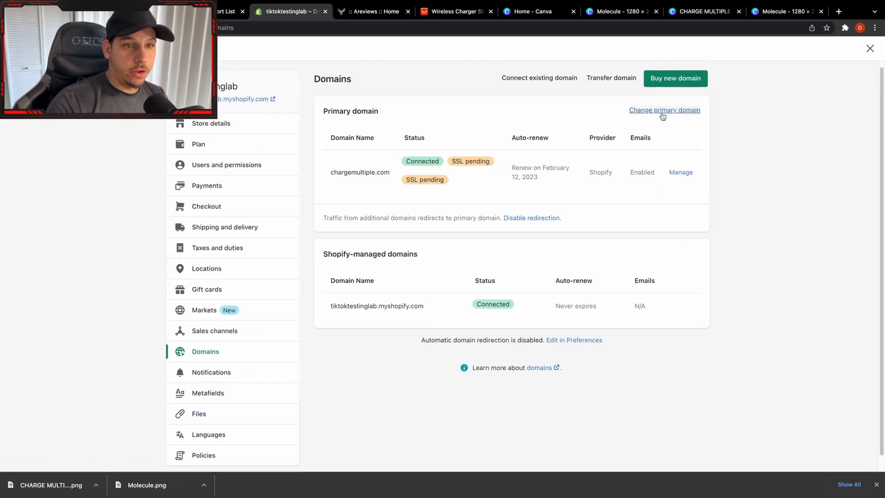
click(663, 112)
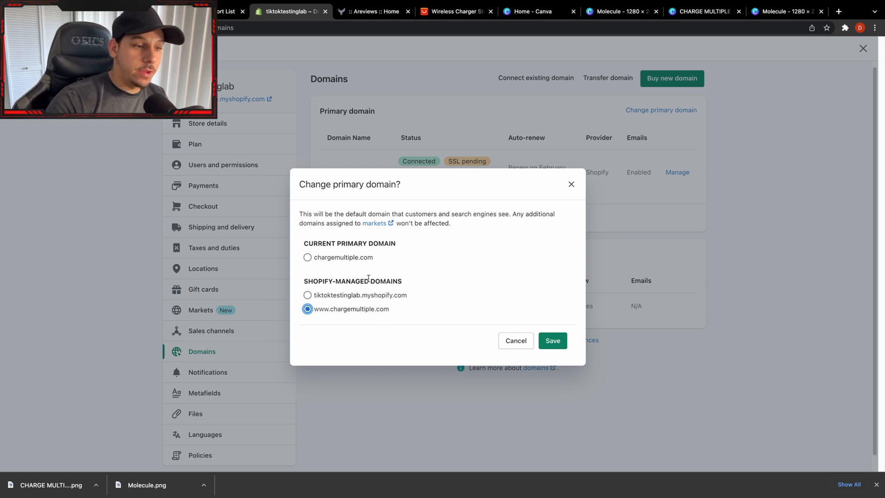
click(560, 344)
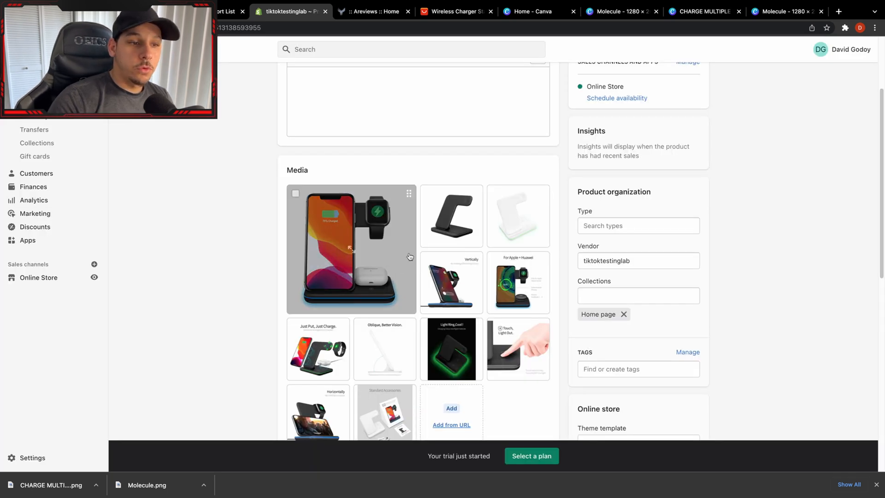
Download the plain black charging stand image from the product's media.
click(464, 225)
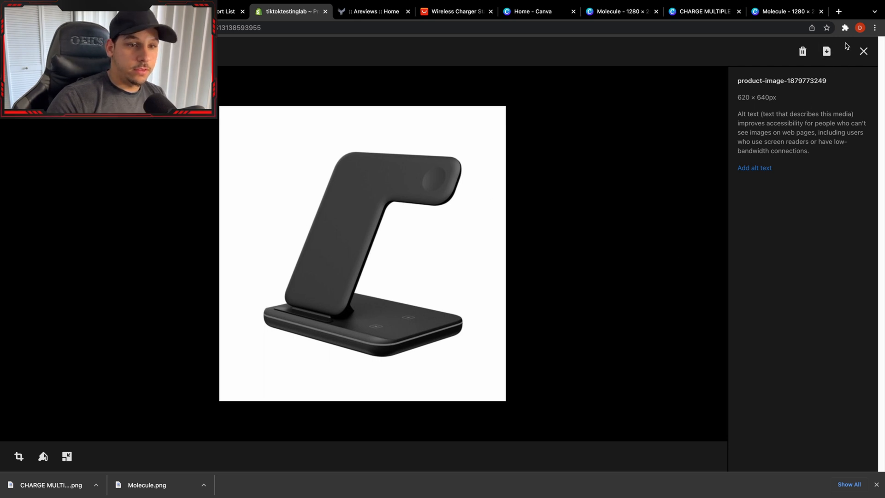
click(827, 51)
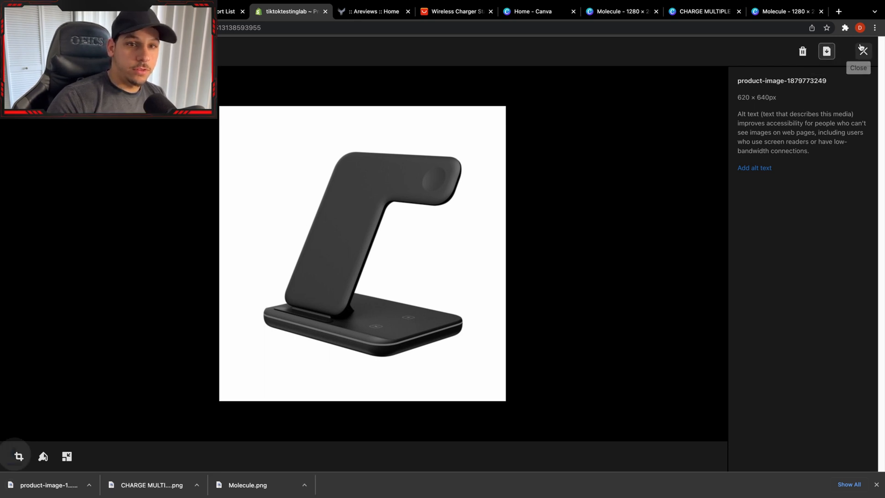
click(863, 51)
Download the "Oblique, Better Vision" image and the plain white charging stand image from the product's media.
scroll(457, 277, down, 1)
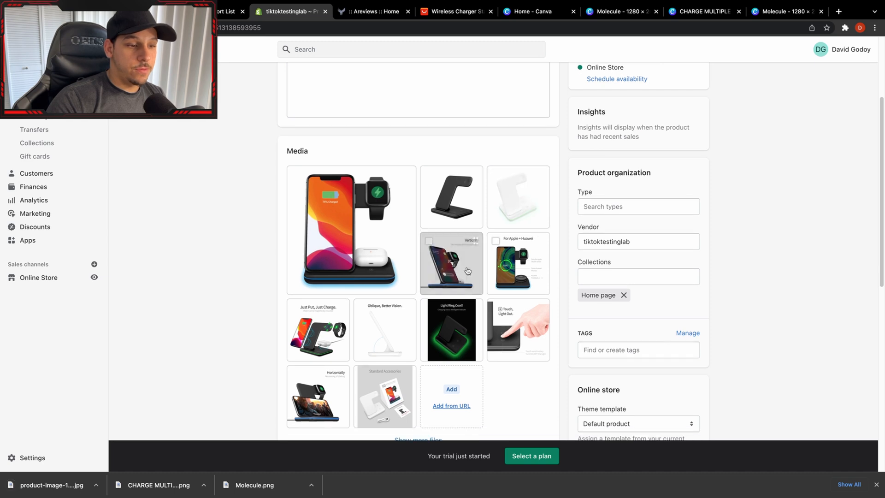
click(385, 326)
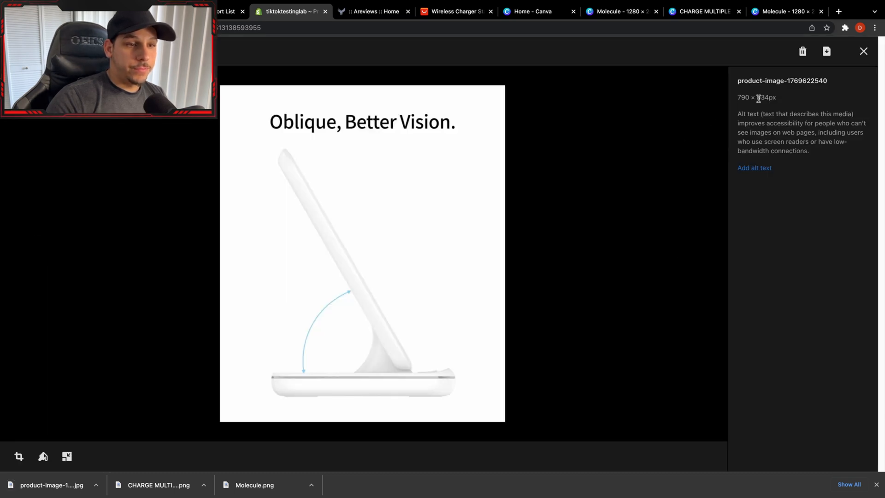
click(868, 58)
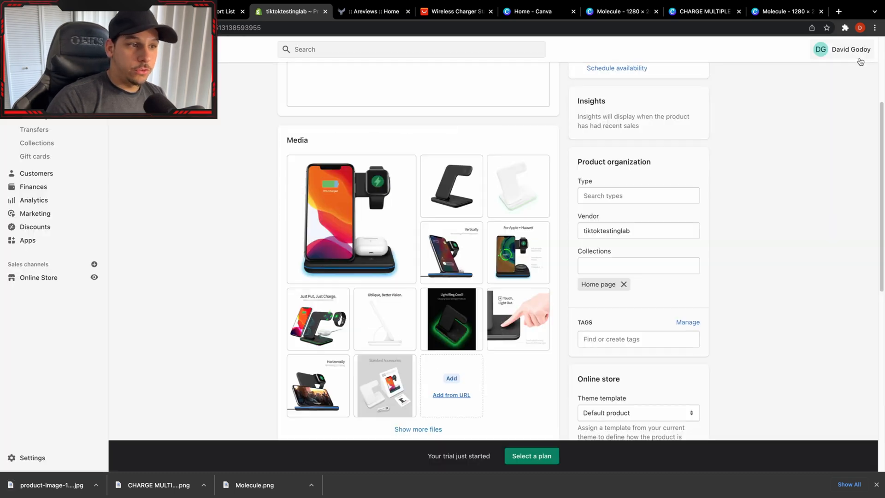
click(411, 326)
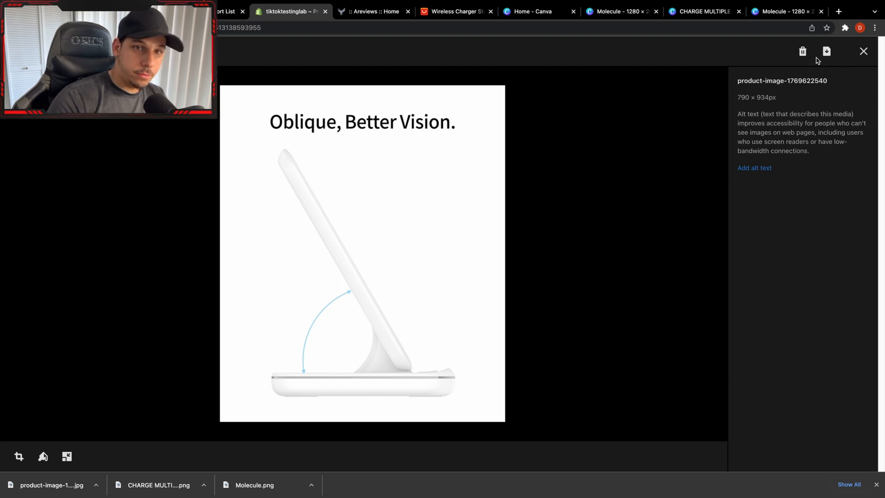
click(826, 52)
click(864, 51)
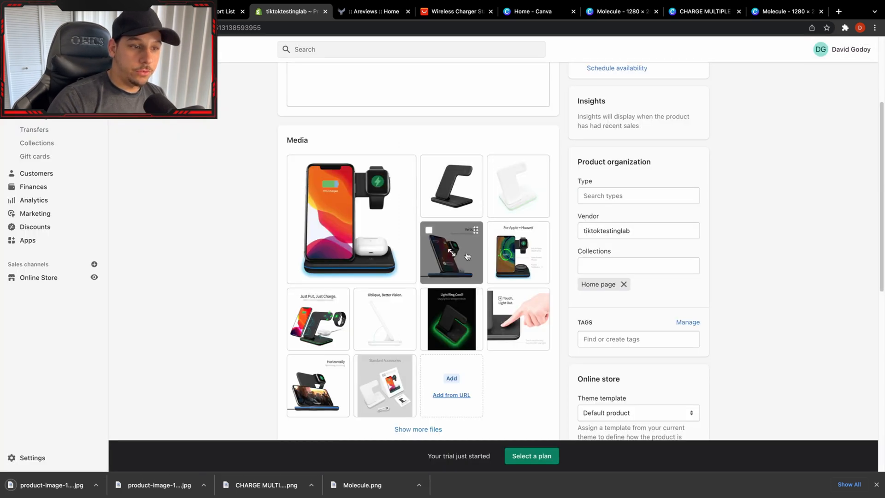
click(510, 205)
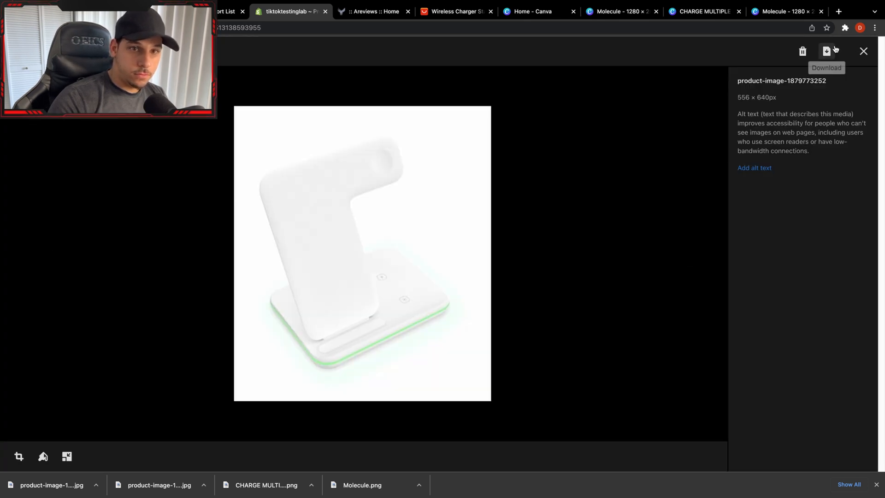
click(833, 49)
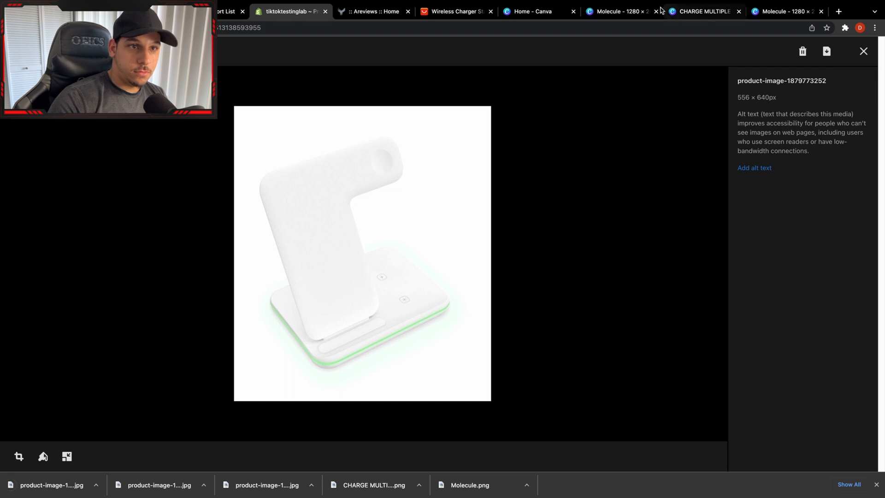
Switch to the Molecule design in Canva, remove the black charging stand image's background and enlarge the stand.
click(618, 12)
click(181, 66)
click(87, 176)
drag(532, 320, 482, 328)
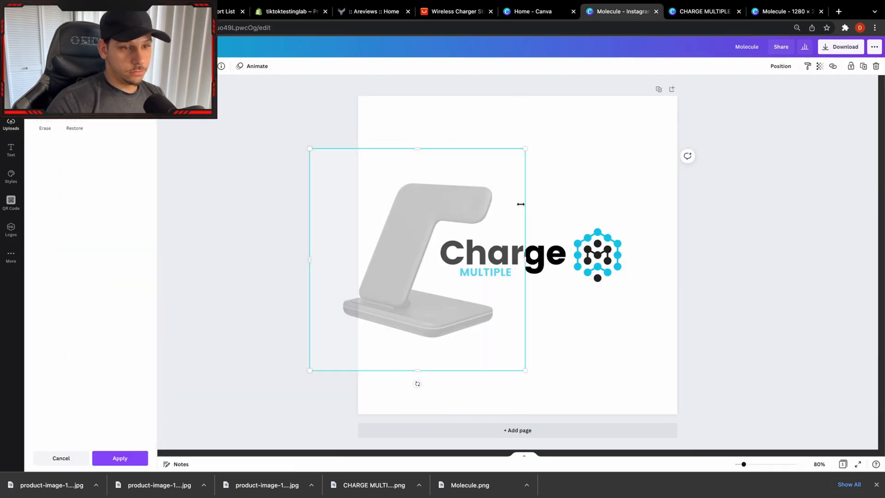
drag(526, 148, 593, 77)
mouse_move(469, 301)
mouse_down()
mouse_move(493, 346)
mouse_move(482, 340)
mouse_up()
click(636, 213)
drag(567, 219, 455, 212)
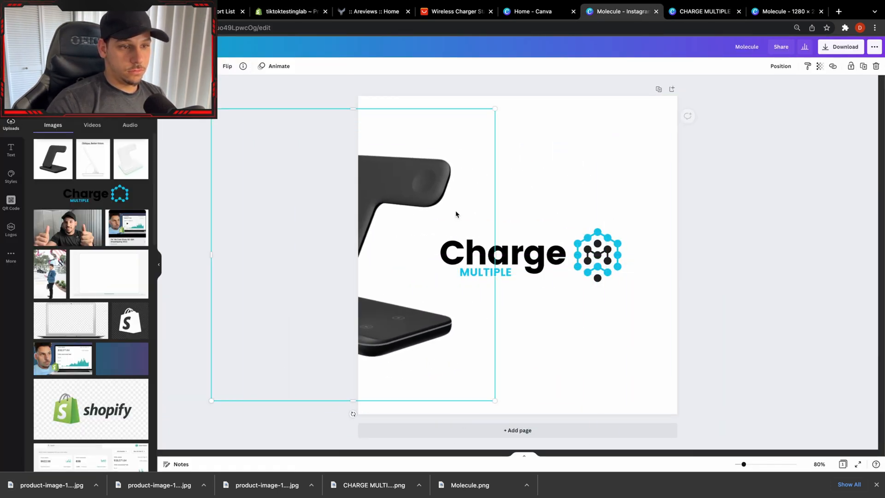
Arrange the black charging stand and the Charge Multiple logo side by side, with the logo on the right, and download the design as a PNG.
drag(507, 203, 613, 268)
right_click(614, 266)
click(647, 367)
drag(414, 186, 536, 187)
drag(646, 318, 553, 260)
click(647, 322)
drag(557, 196, 398, 241)
drag(518, 184, 632, 276)
drag(602, 262, 634, 257)
click(636, 318)
drag(401, 247, 539, 197)
click(841, 46)
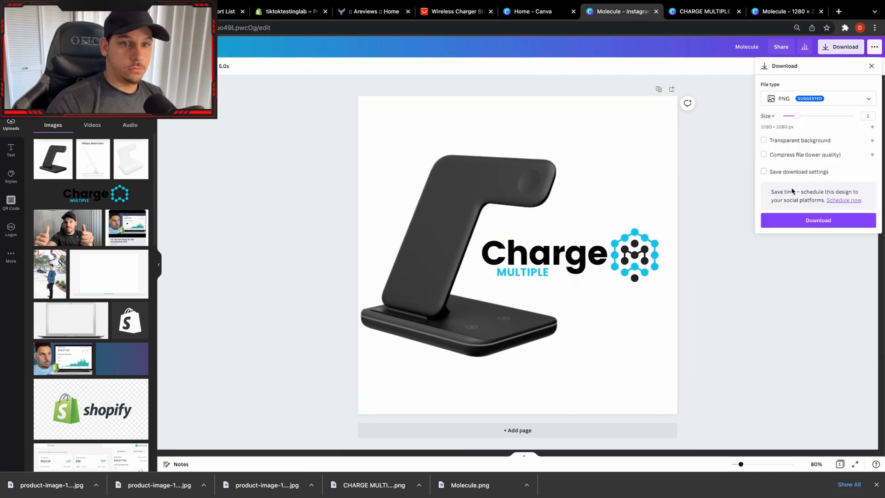
click(823, 220)
Replace the black stand with the white charging stand beside the logo and download the design as a PNG.
click(443, 208)
key(Delete)
drag(131, 158, 395, 227)
click(807, 181)
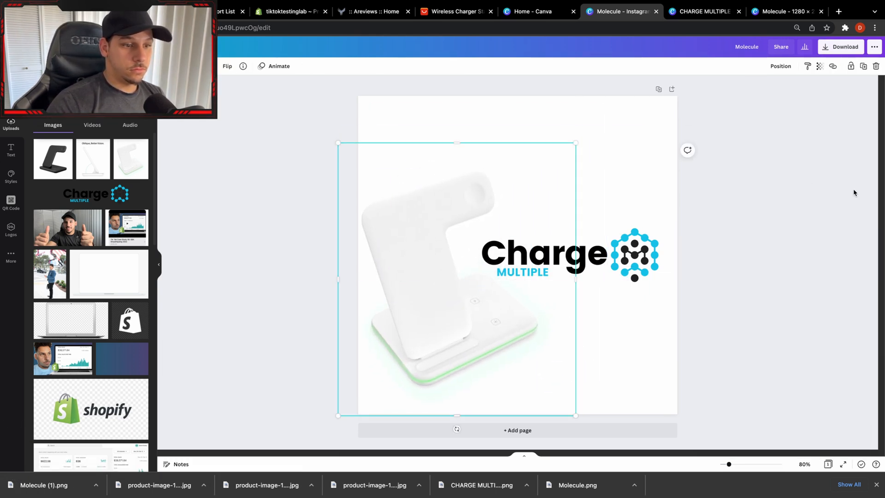
click(841, 47)
click(821, 219)
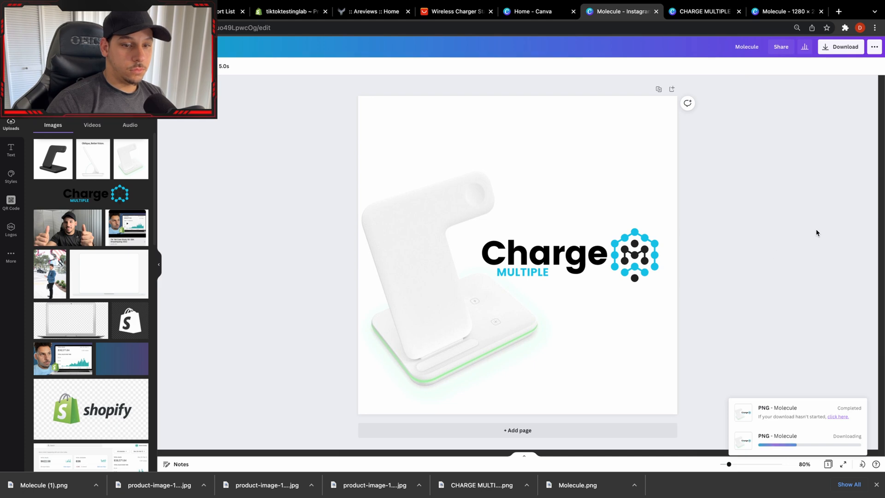
Replace the white stand with the "Oblique, Better Vision." image, enlarge it to fill the design's height and download the design as a PNG.
click(428, 254)
click(876, 66)
click(93, 159)
drag(484, 200, 409, 209)
drag(529, 162, 622, 55)
drag(541, 140, 519, 164)
click(841, 46)
click(821, 219)
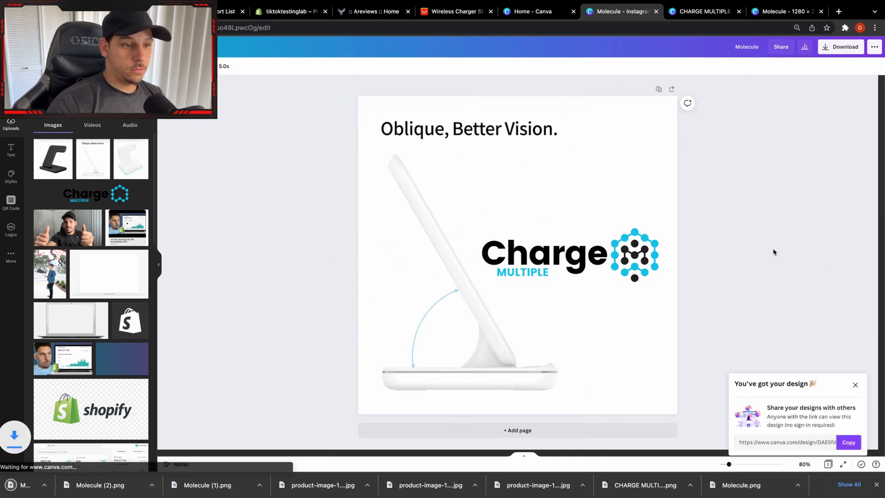
Switch to the Shopify product page and upload the downloaded Molecule PNG images to the product's media.
click(292, 12)
drag(170, 496, 332, 302)
drag(148, 496, 359, 290)
drag(62, 487, 336, 323)
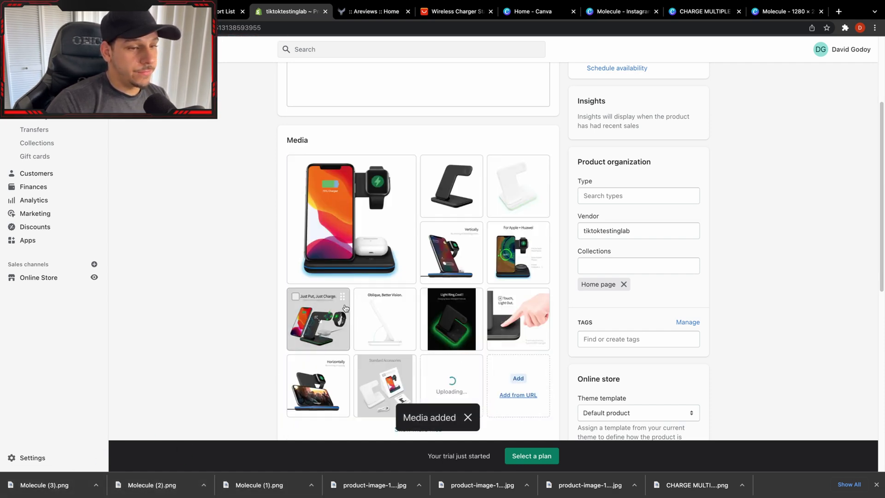
Delete the unbranded black stand, white stand and "Oblique, Better Vision." images from the product's media.
click(429, 163)
click(496, 163)
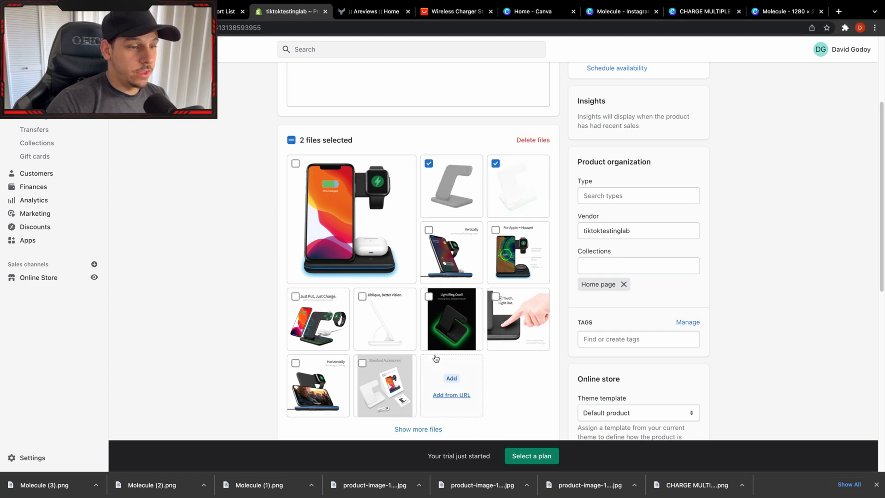
click(362, 297)
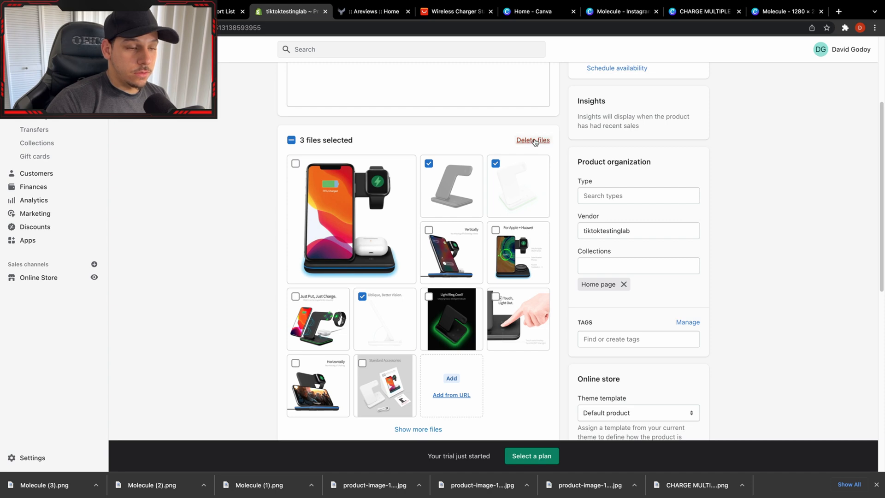
click(535, 140)
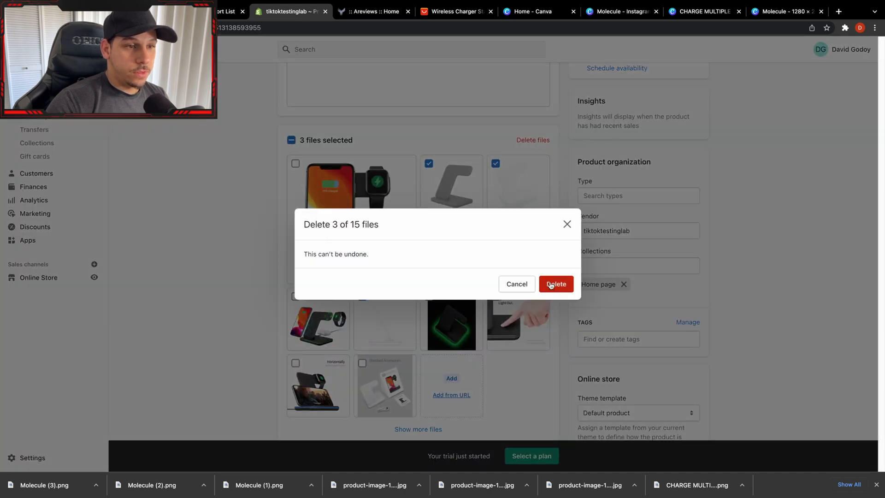
click(530, 284)
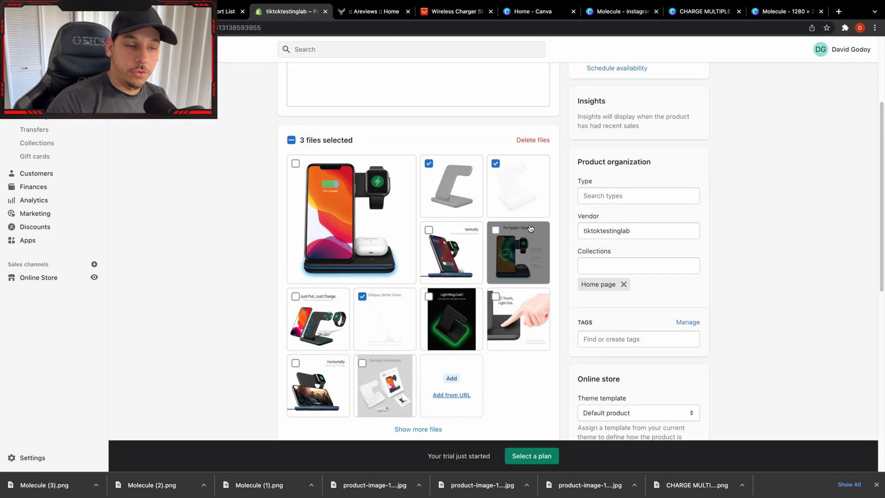
click(532, 140)
click(548, 283)
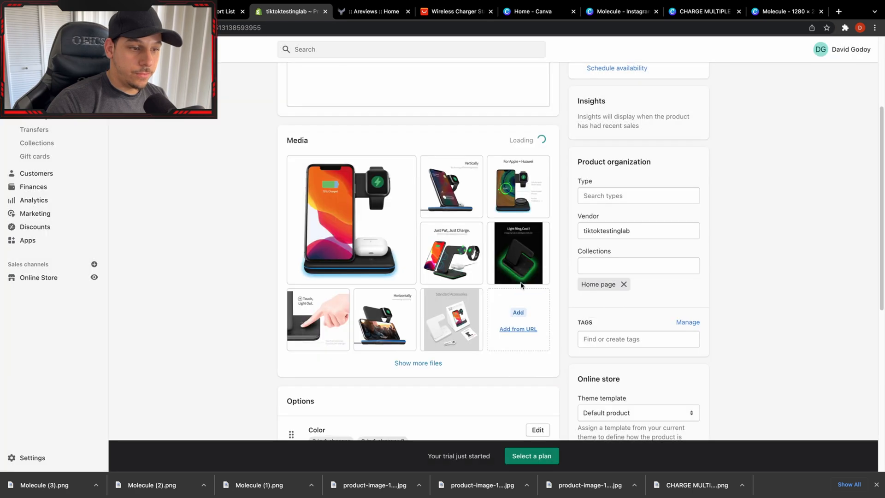
Move the branded white stand image first and the branded Oblique image second in the media, and upload Molecule (1).png.
click(432, 362)
drag(519, 319, 351, 219)
drag(320, 389, 452, 186)
scroll(425, 365, down, 1)
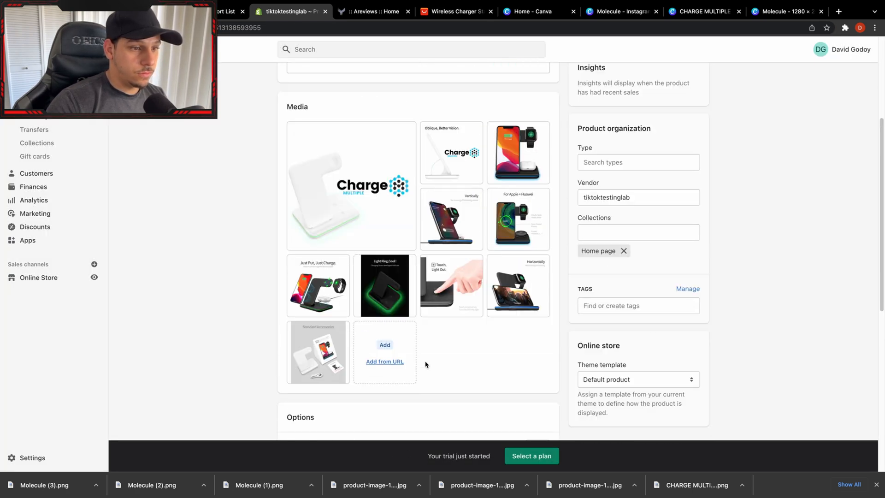
drag(259, 485, 412, 341)
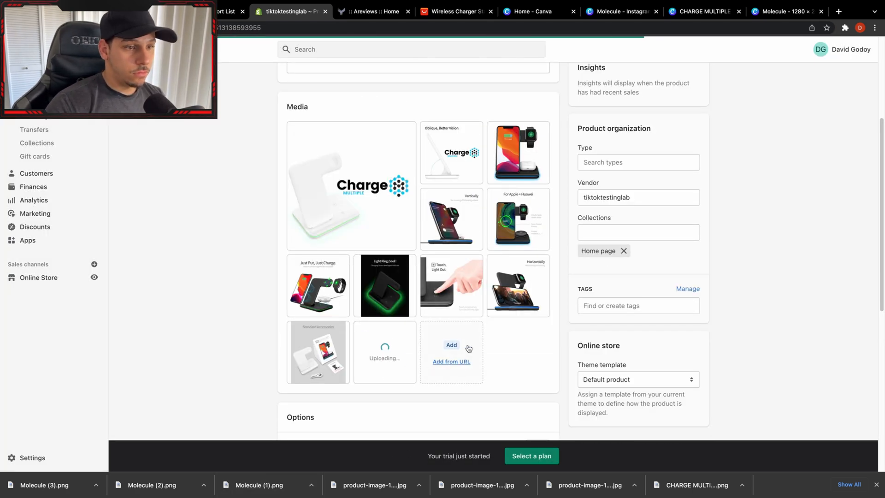
Delete the Ships From option from the product.
scroll(469, 349, down, 3)
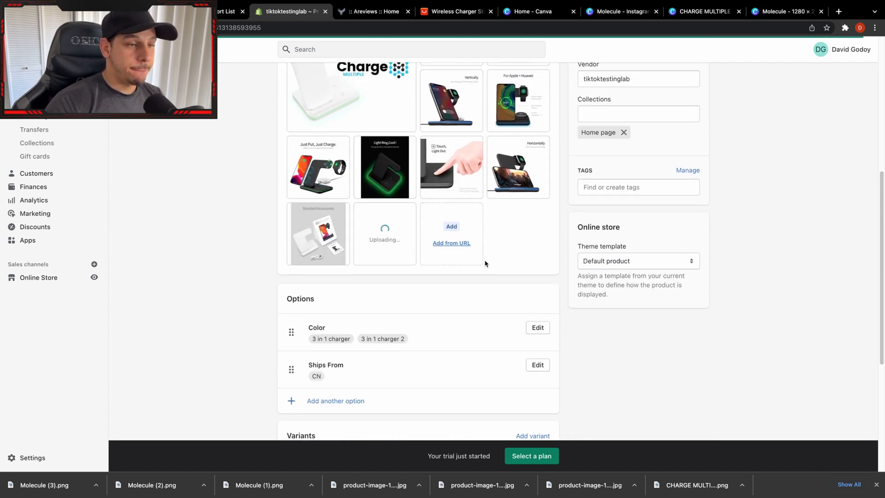
scroll(507, 257, down, 5)
scroll(531, 245, up, 2)
click(537, 231)
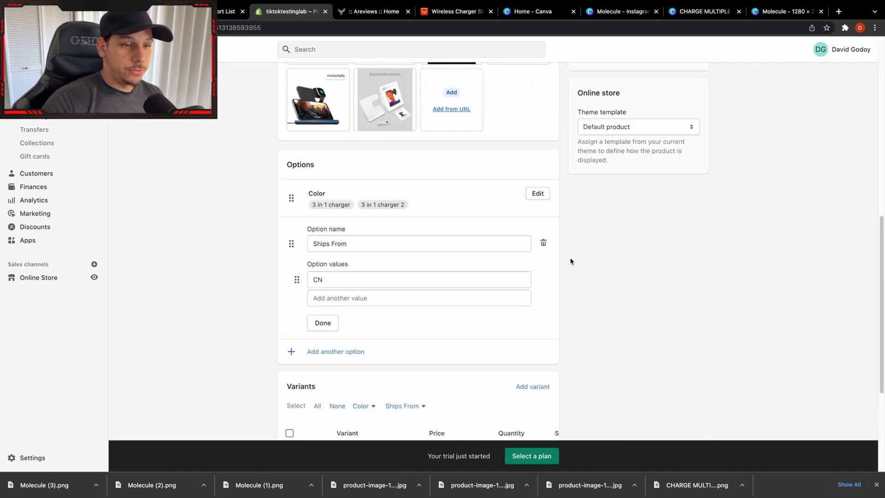
click(544, 244)
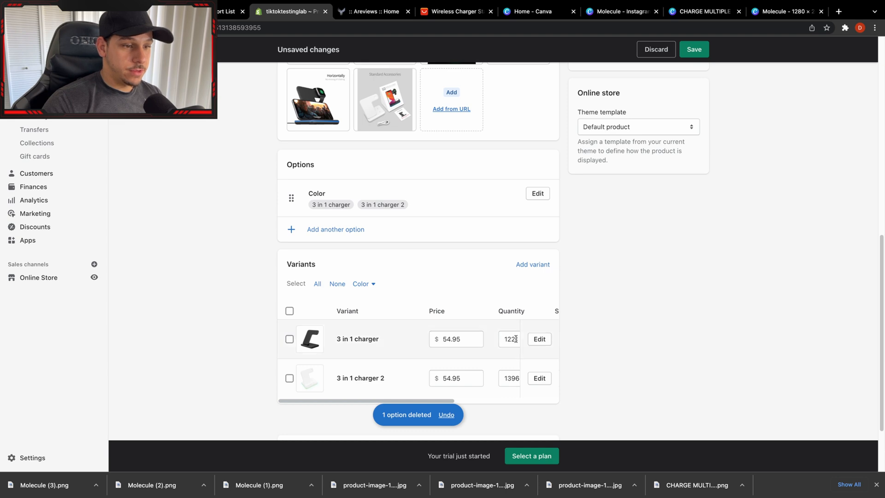
click(693, 51)
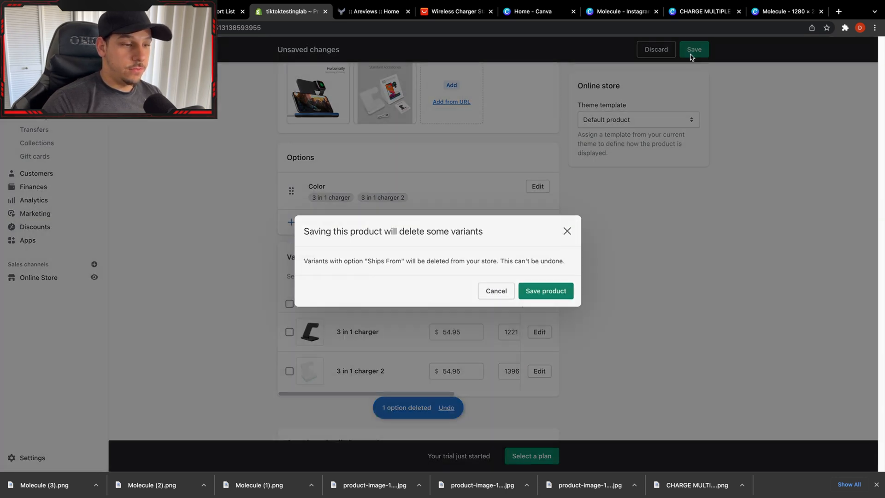
click(505, 282)
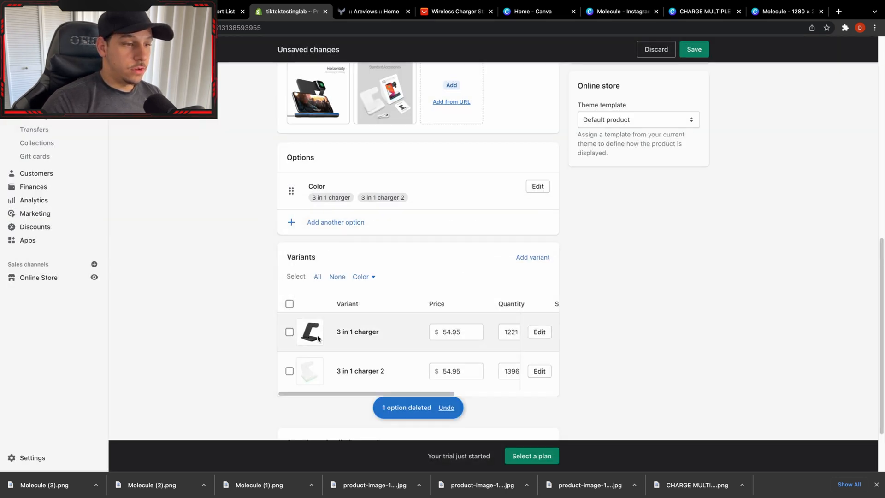
Assign the branded black stand image to the 3 in 1 charger variant and the branded white one to 3 in 1 charger 2.
click(318, 335)
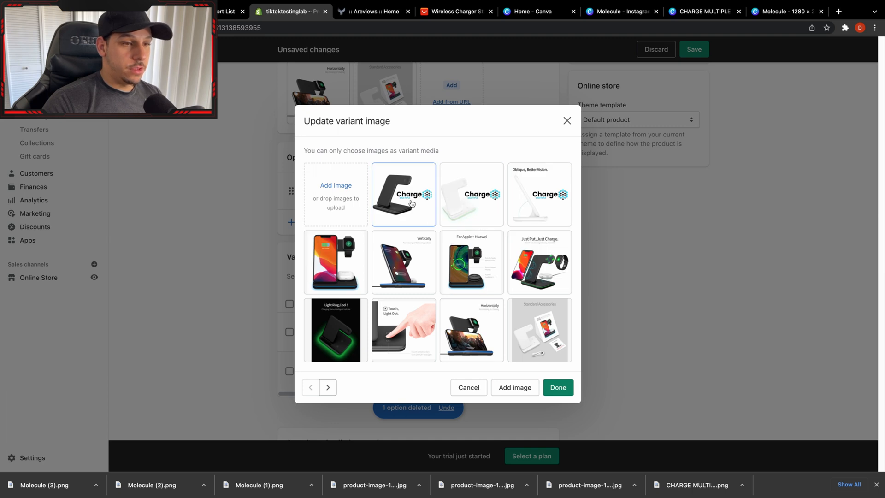
click(412, 203)
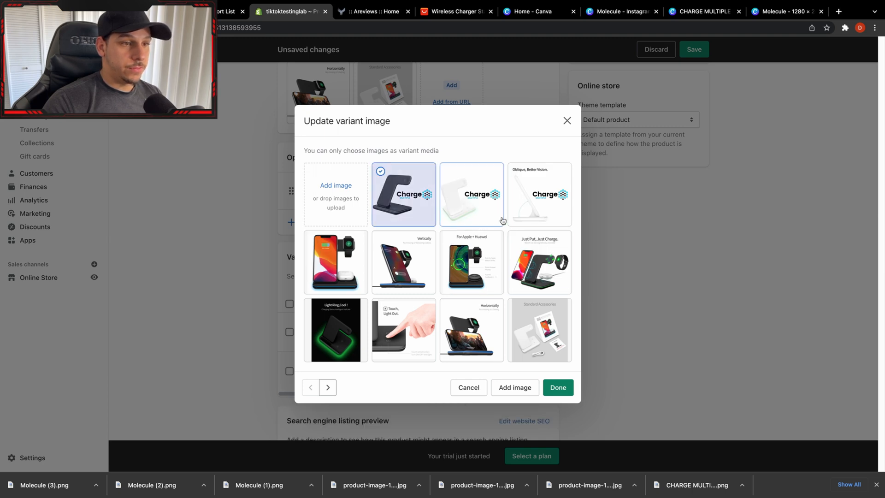
click(559, 388)
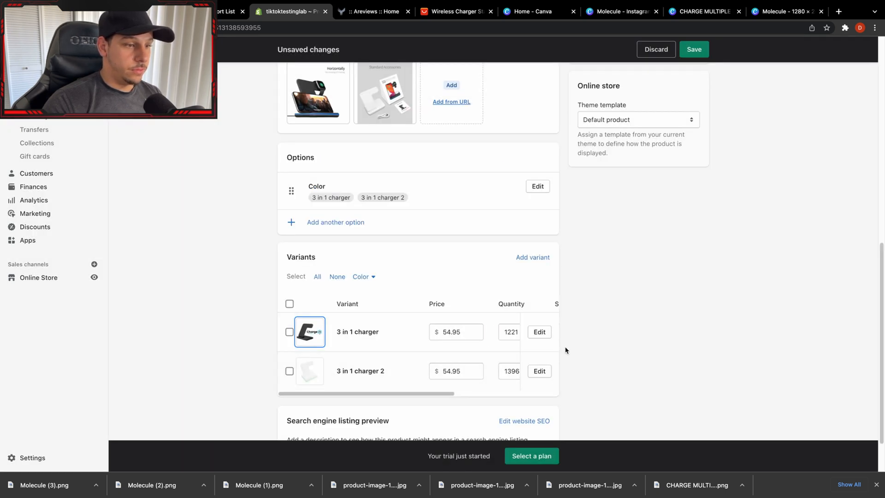
click(320, 383)
click(482, 210)
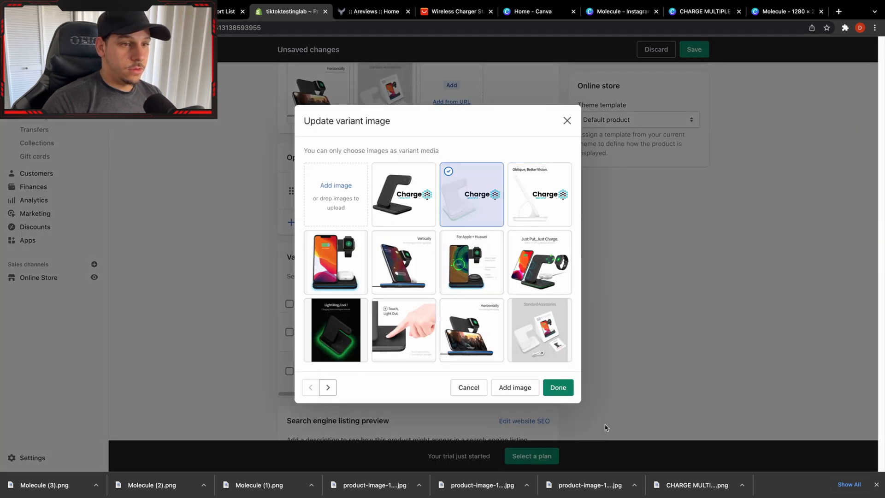
click(558, 387)
Save the product, accepting the deletion of the variants that use the Ships From option.
scroll(700, 175, up, 8)
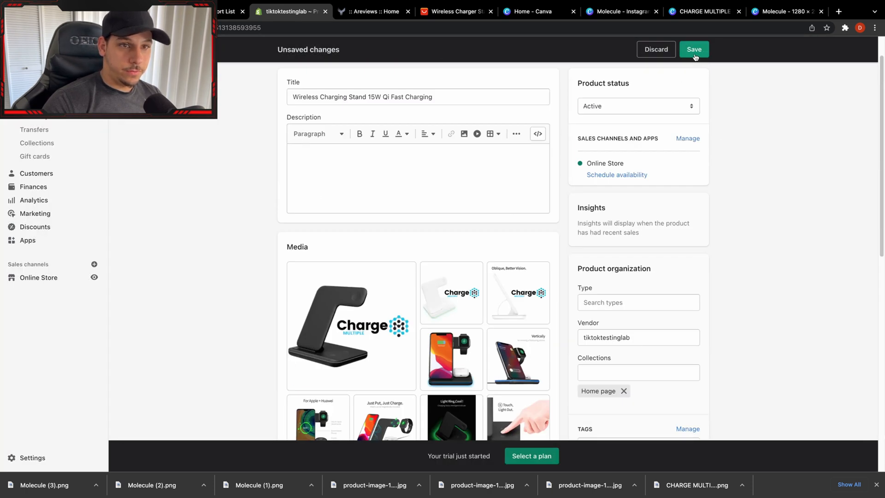
click(694, 49)
click(561, 284)
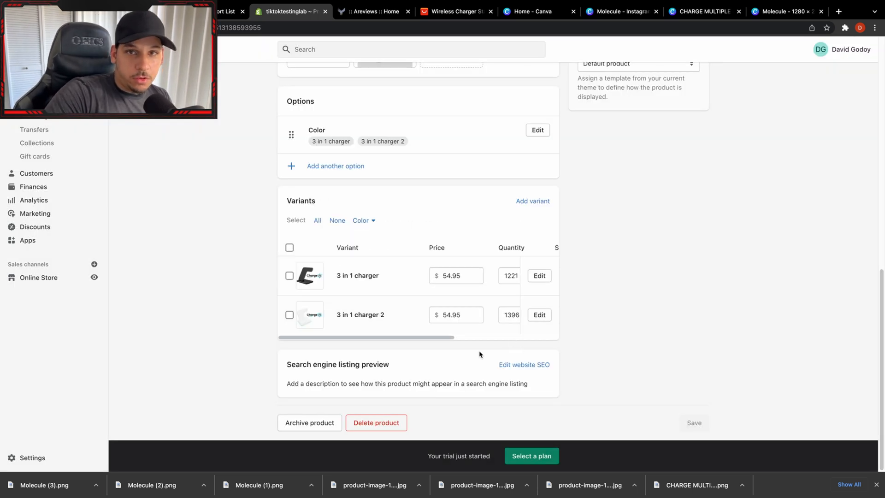
Add the centred bold heading "Charge Multiple Wireless Charging Dock" to the product description, with "Charge Multiple" in italics.
scroll(383, 281, up, 2)
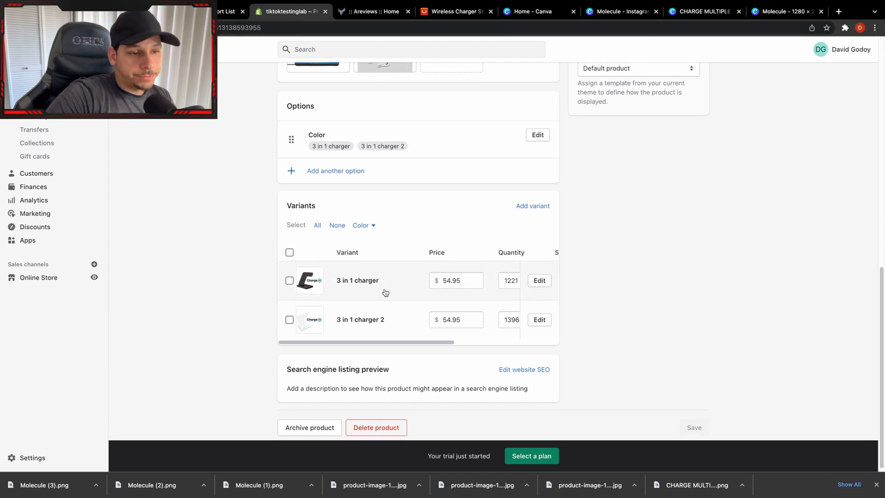
scroll(407, 277, up, 10)
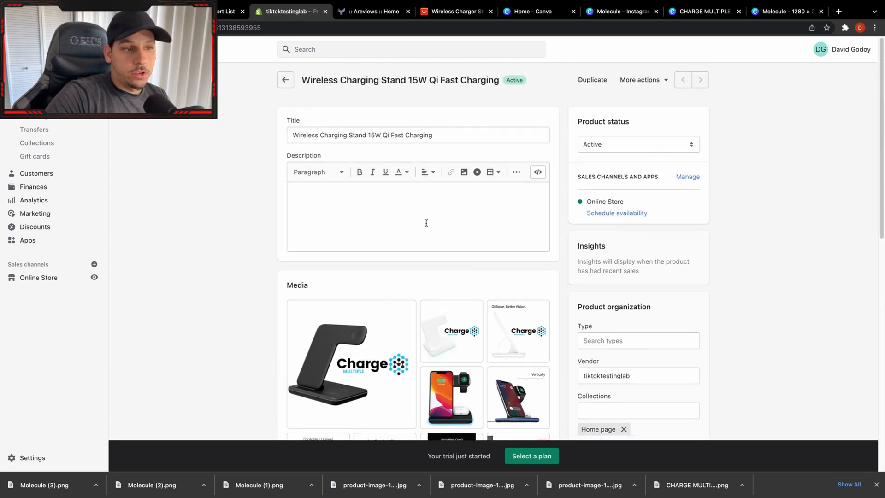
click(426, 223)
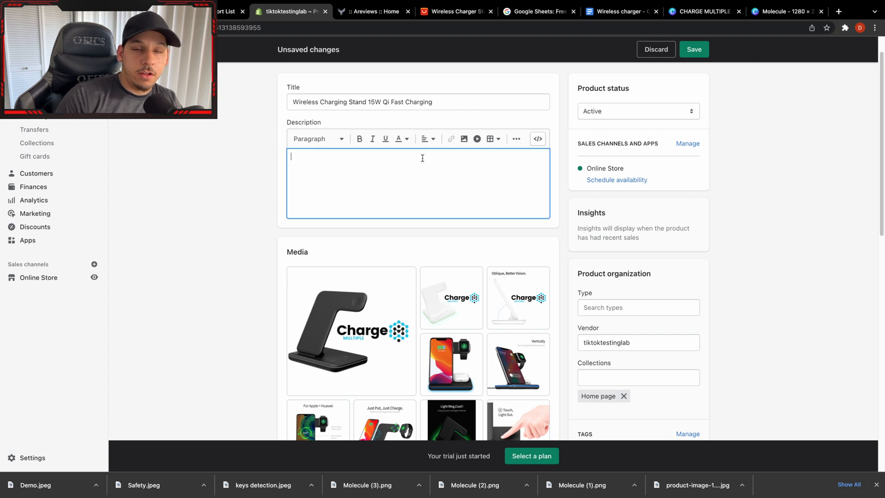
text(Charge Multiple Wireless Charging Dock)
triple_click(359, 157)
click(428, 139)
click(429, 158)
click(360, 139)
click(444, 156)
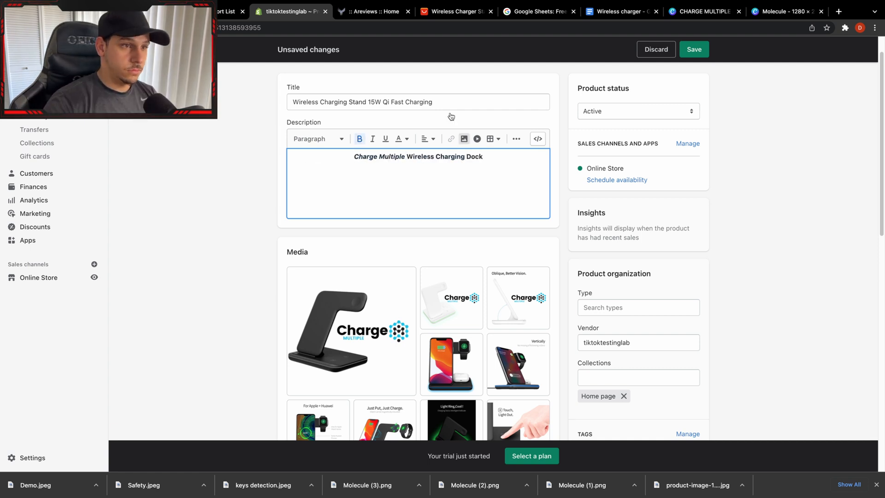
Add "Tired of waking up to a phone with bare minimum percent of charge?" and a paragraph about long workdays without an accessible charging dock.
text(bare minimum percent of charge?)
key(Return)
text(What ha)
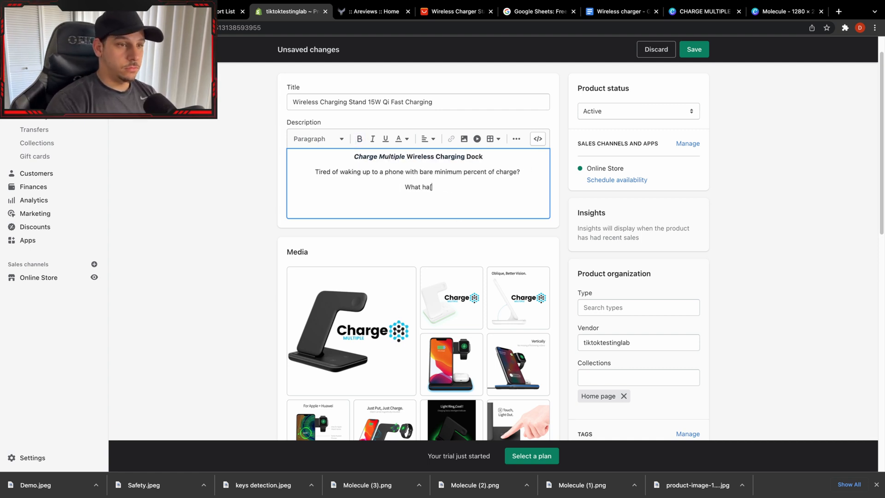
text(ppens when you have a long day of work ahead and because of not having an accessible charging dock near you everything becomes more complicated than it needs.)
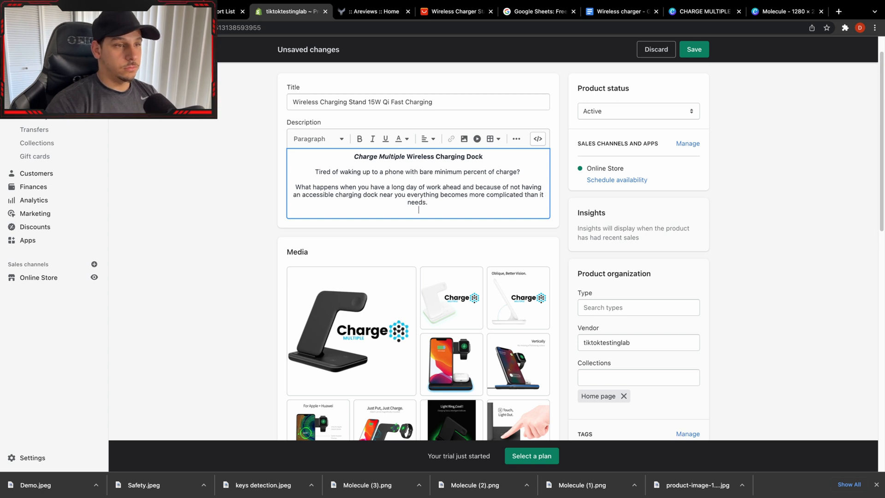
Add a paragraph presenting the Charge Multiple Wireless charge system as an all in one dock, ending "Say goodbye to late night charger hunts.".
key(Return)
text(The Charge Multiple Wireless charge system performs )
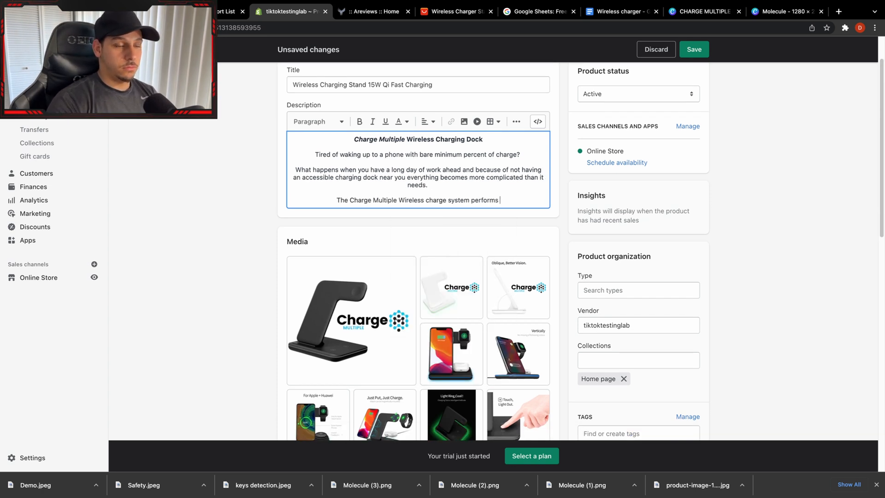
text(as an all in one dock that charges all of your devices at once. Say goodbye to late night charger hunts.)
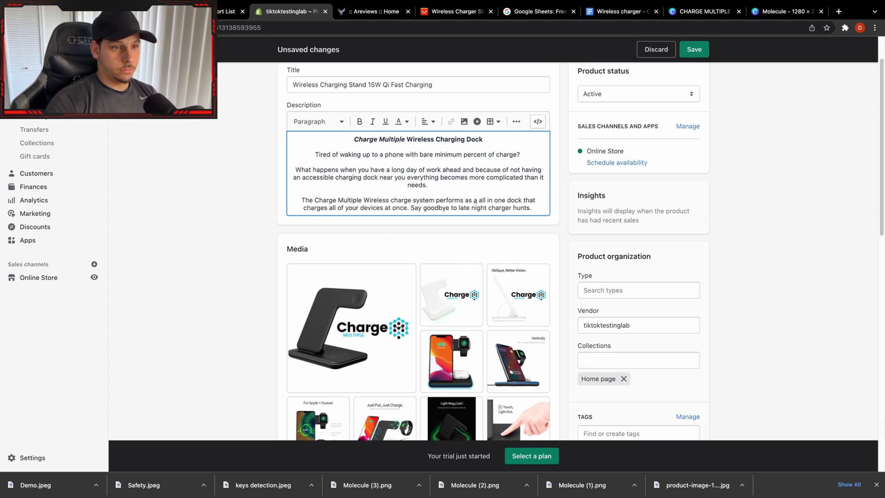
Add the paragraph "Designed with safety features to make sure your phone doesn't overcharge and ensures your battery maintains a healthy cycle.".
key(Return)
text(Designed with safety features to make sure your phone doesn't ove)
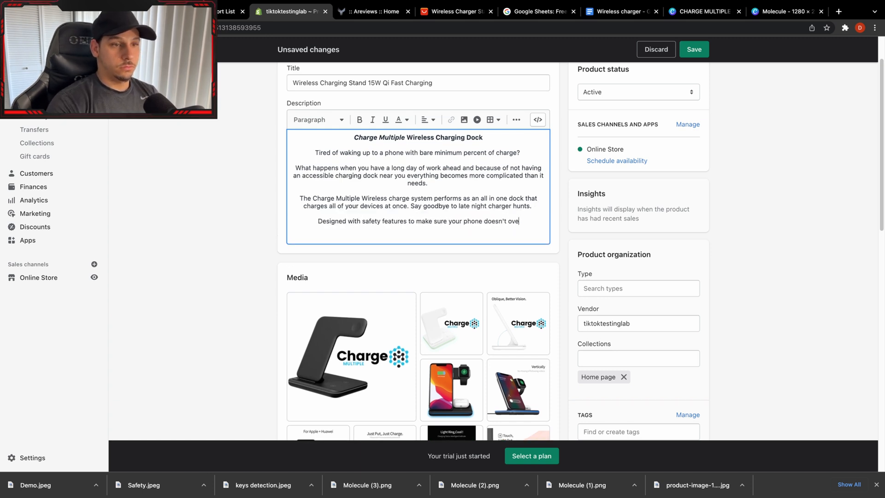
text(rcharge and to ensure your battery maintains a healthy cycle)
scroll(418, 207, down, 1)
click(372, 207)
key(BackSpace)
key(BackSpace)
key(BackSpace)
key(BackSpace)
key(BackSpace)
key(BackSpace)
key(BackSpace)
key(BackSpace)
key(BackSpace)
text(ensures)
click(497, 210)
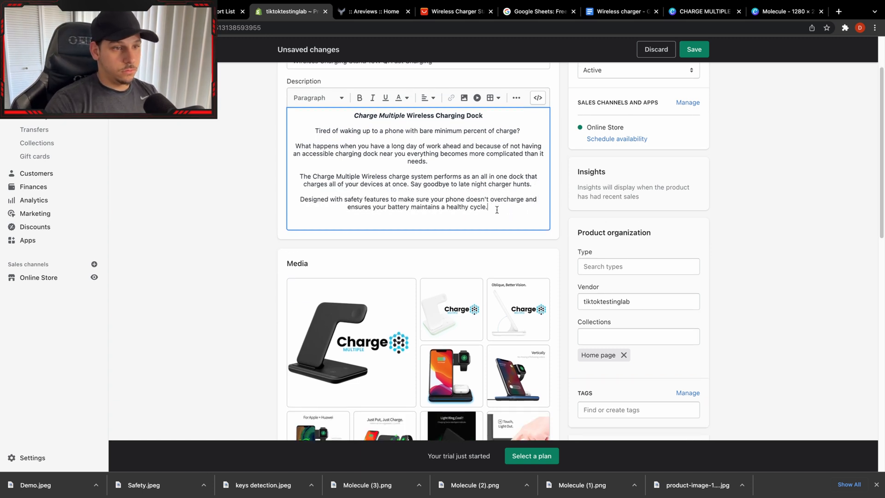
Add a paragraph starting "This charging dock is faster than most wireless charges" that invites buyers to take wireless charging to the next level.
text(.)
key(Return)
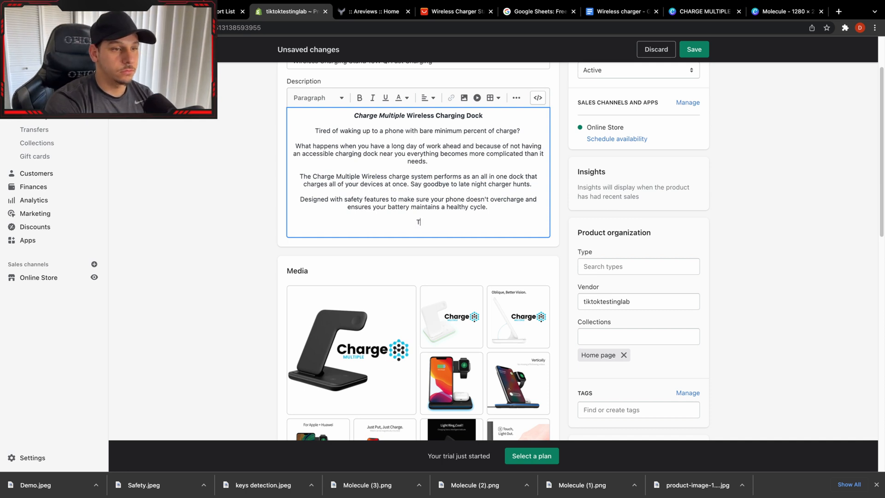
text(eless charges and gives you that extra battery percentage when you need it the most. Take)
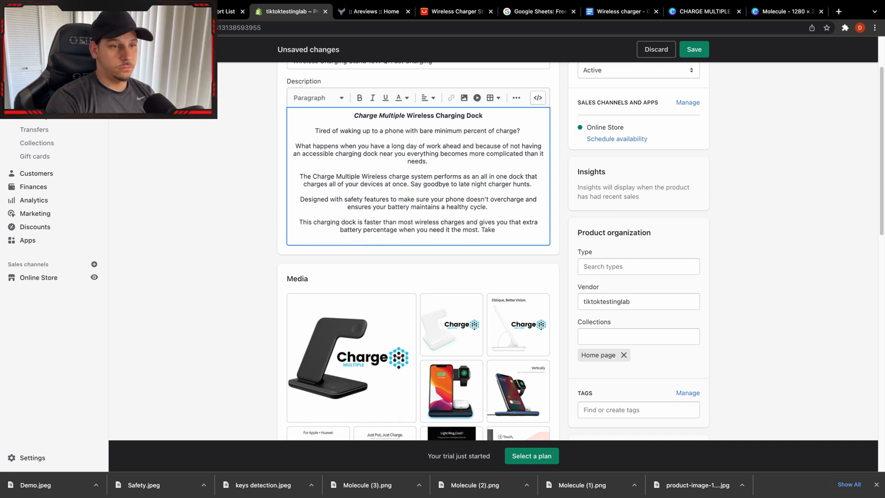
text( wireless charging to the next level with the Charge Multiple Wireless Charging Dock.)
Add a "Benefits" section with the lines "Safe for every wireless device", "Compatible with iPhone and Android" and "15W Qi Fast Charging".
key(Return)
text(Benefits)
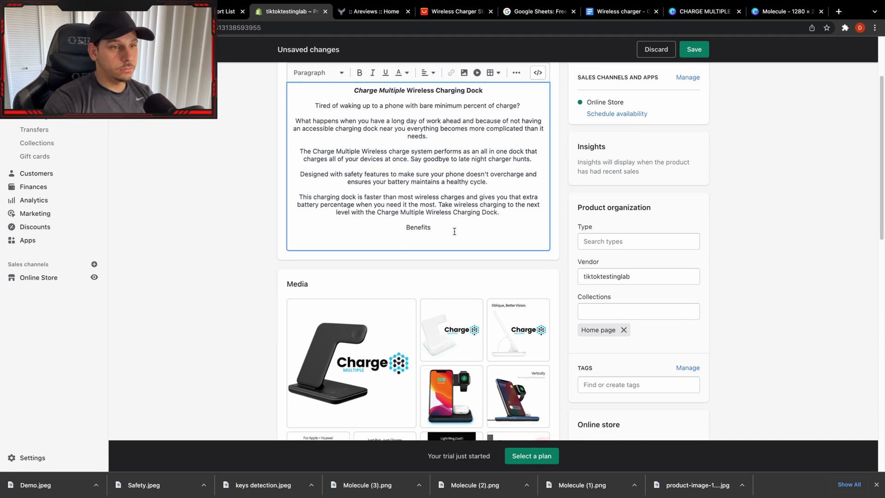
scroll(452, 308, up, 2)
text(Safe for every wireless device)
key(Return)
text(Compatible with iPhone and Android)
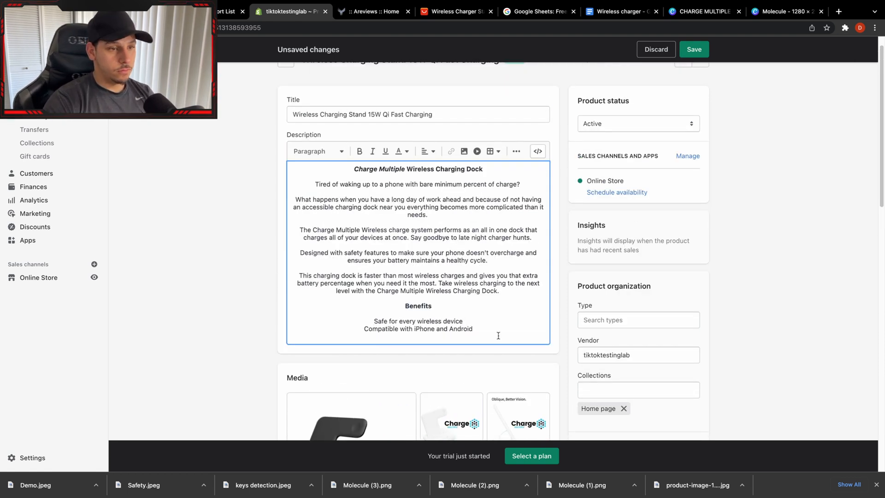
key(Return)
text(15W Qi Fast Charging)
Insert the product image of the black stand with the Charge Multiple logo below the "Tired of waking up" line at Large (480x480).
click(525, 187)
key(Return)
click(463, 151)
click(336, 172)
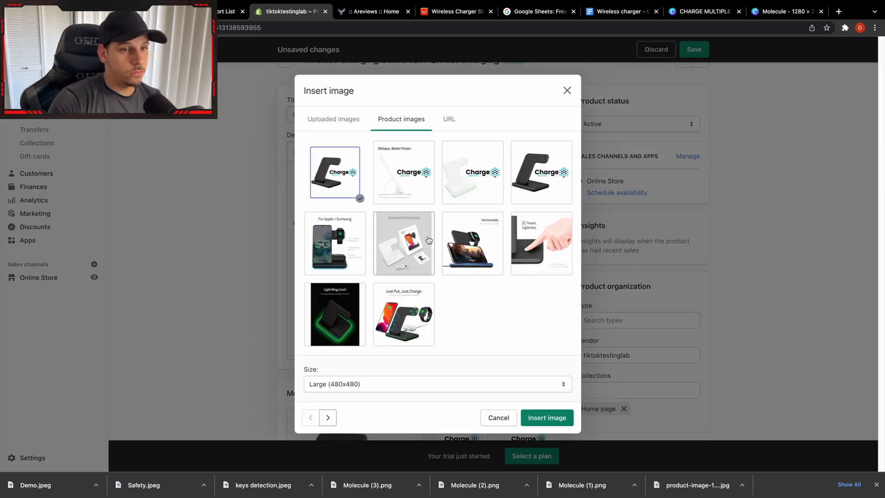
click(547, 417)
Upload Safety.jpeg and insert it above the paragraph about the safety features.
click(432, 259)
key(Return)
key(Return)
click(464, 82)
drag(157, 485, 440, 300)
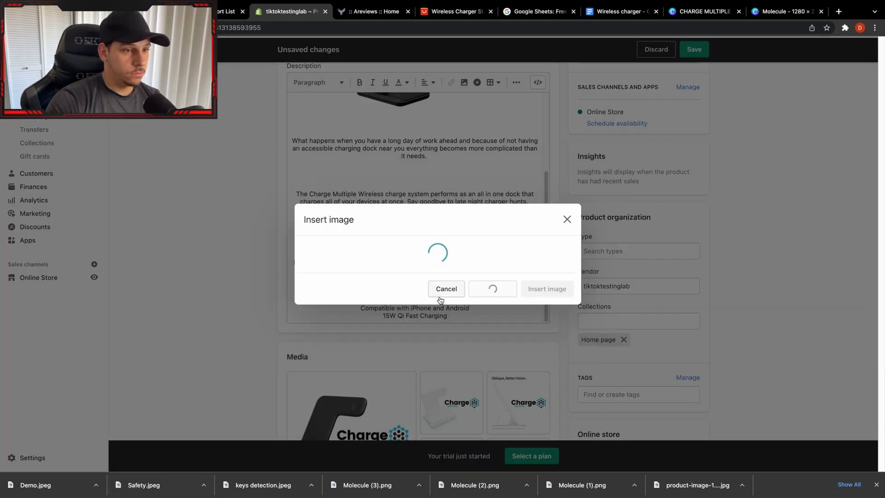
click(547, 418)
Tidy the text spacing around the inserted images and make the "Benefits" heading bold.
scroll(415, 277, down, 5)
drag(292, 282, 361, 239)
drag(326, 300, 362, 272)
scroll(318, 249, up, 3)
click(322, 215)
scroll(415, 254, down, 10)
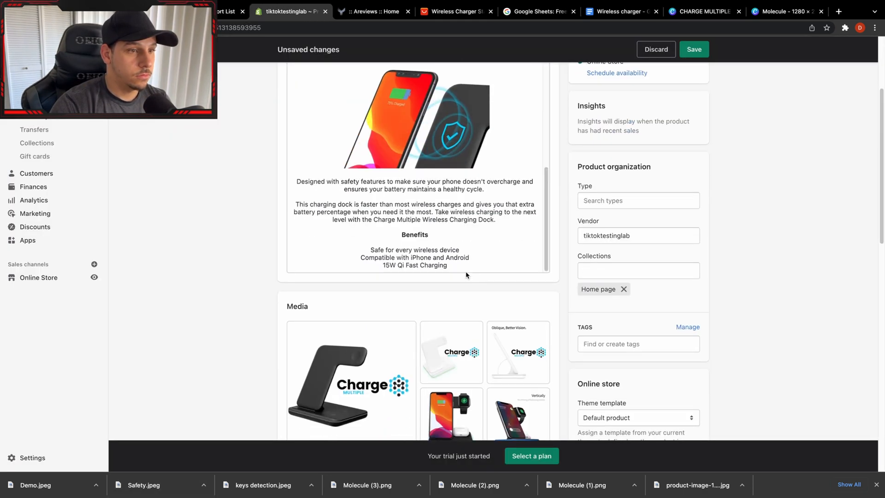
Add the headings "What's included?" and "Guarantee", with guarantee text saying Charge Multiple prides itself in providing the best quality service and product.
scroll(442, 249, up, 15)
text(Charge Mult)
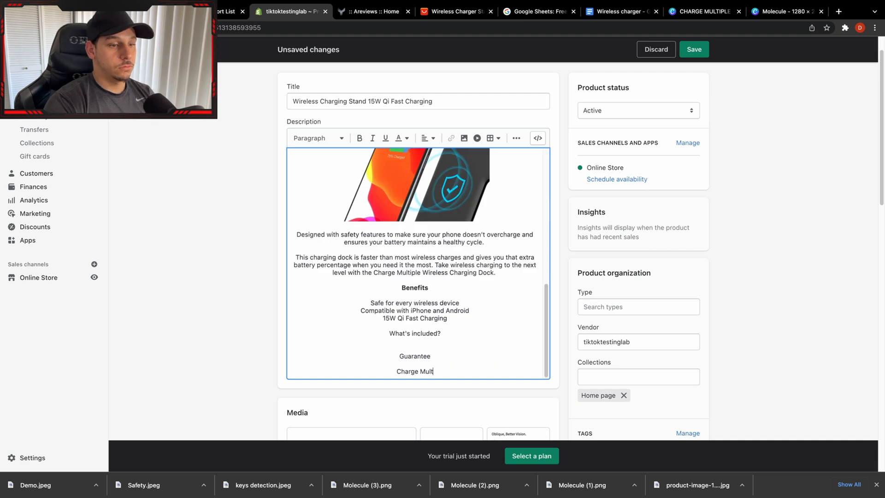
text(iple stands for the utmost quality and service)
key(BackSpace)
key(BackSpace)
key(BackSpace)
key(BackSpace)
key(BackSpace)
key(BackSpace)
key(BackSpace)
key(BackSpace)
key(BackSpace)
key(BackSpace)
key(BackSpace)
key(BackSpace)
key(BackSpace)
key(BackSpace)
key(BackSpace)
key(BackSpace)
key(BackSpace)
key(BackSpace)
key(BackSpace)
key(BackSpace)
text(prides itself in providing the best)
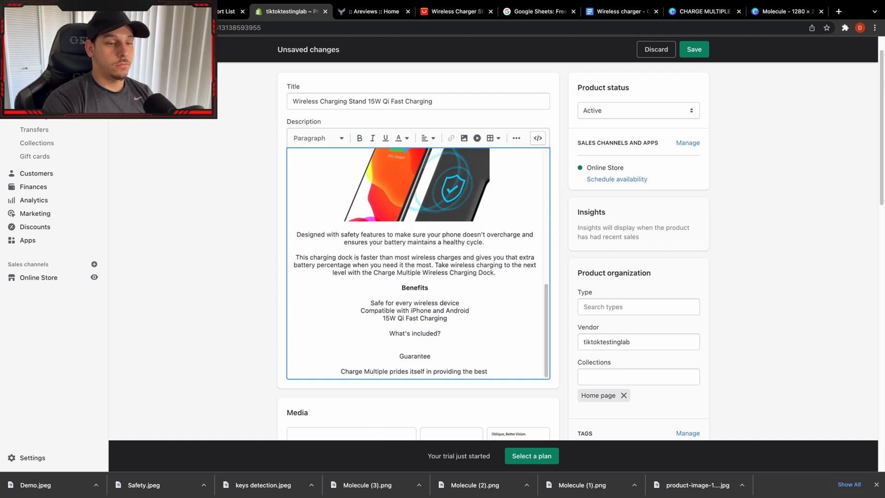
text( quality service and product to its customers. If you have any questions contact our customer service team with the)
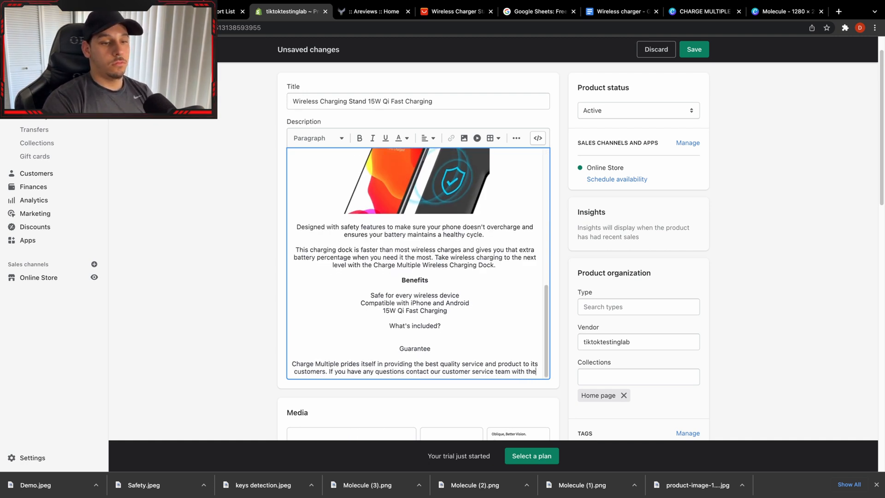
End the customer service sentence with the support e-mail address and add a paragraph offering returns, ending "We aren't happy unless you are.".
key(BackSpace)
key(BackSpace)
key(BackSpace)
key(BackSpace)
key(BackSpace)
key(BackSpace)
key(BackSpace)
key(BackSpace)
key(Return)
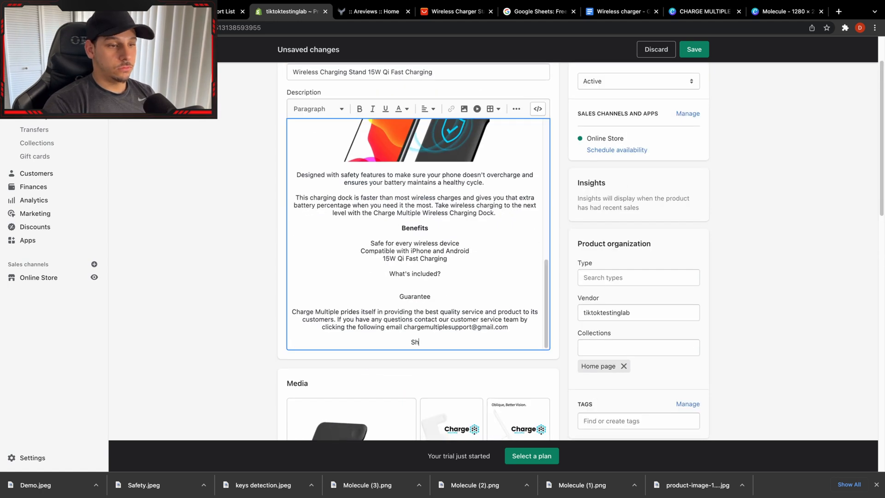
text(Shopping online isn't easy and we are willing to make it up to you, if you aren't satisified with your p)
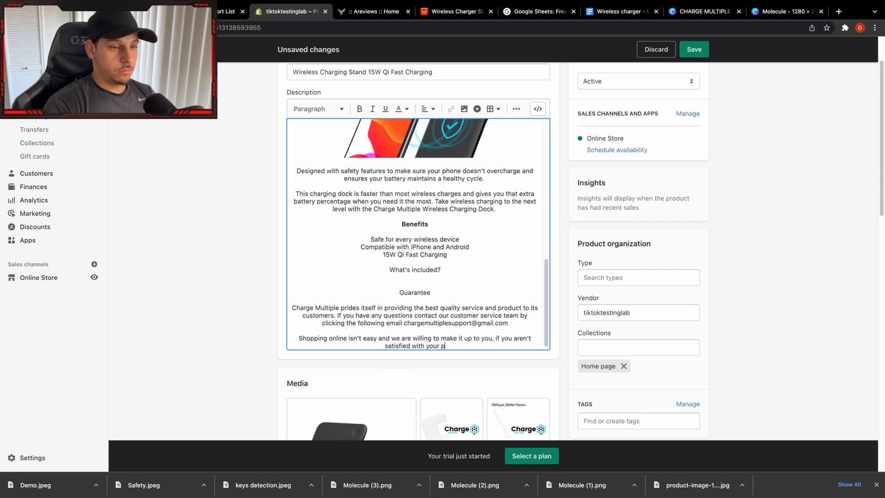
text( return your order. We aren't happy unless you are.)
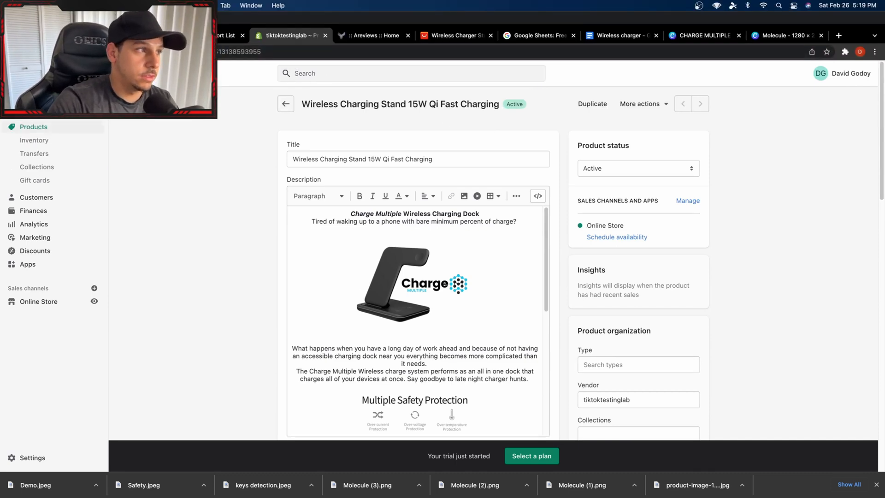
In iMovie, cut out the section between the tangled cables and the phone on the dock, and split the remaining footage.
click(25, 18)
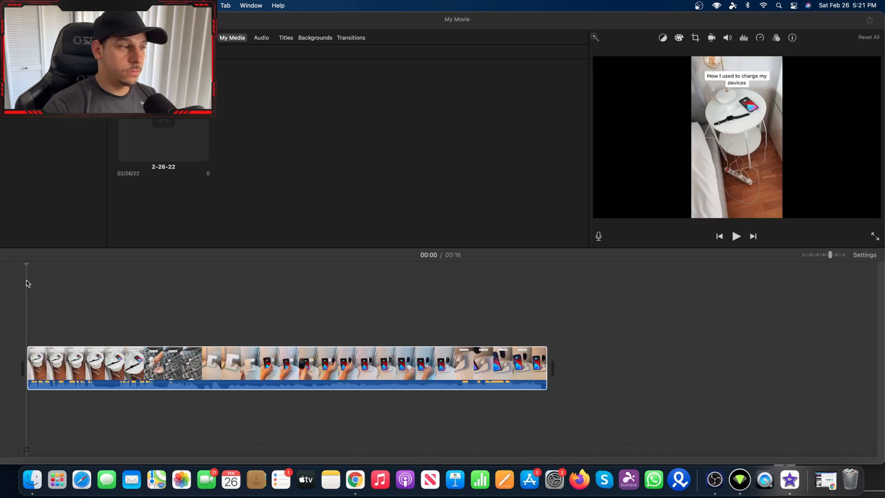
click(113, 363)
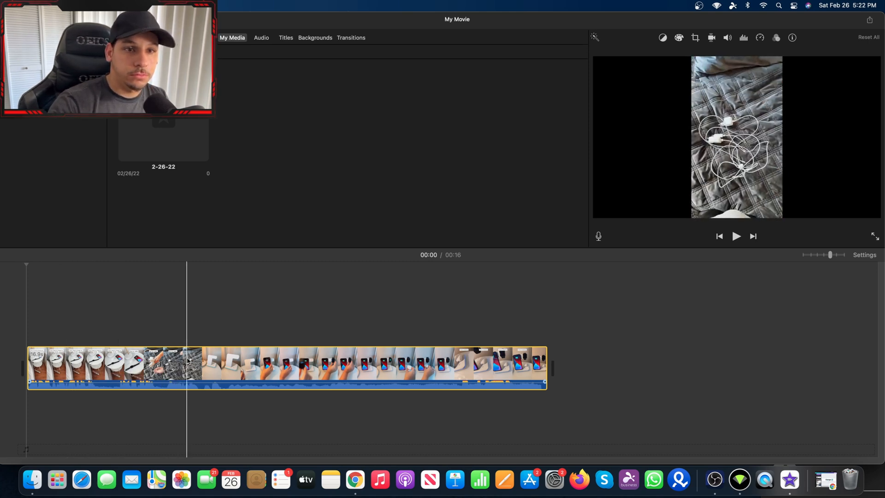
key(super+b)
key(super+b)
click(232, 368)
key(Delete)
right_click(289, 369)
click(300, 364)
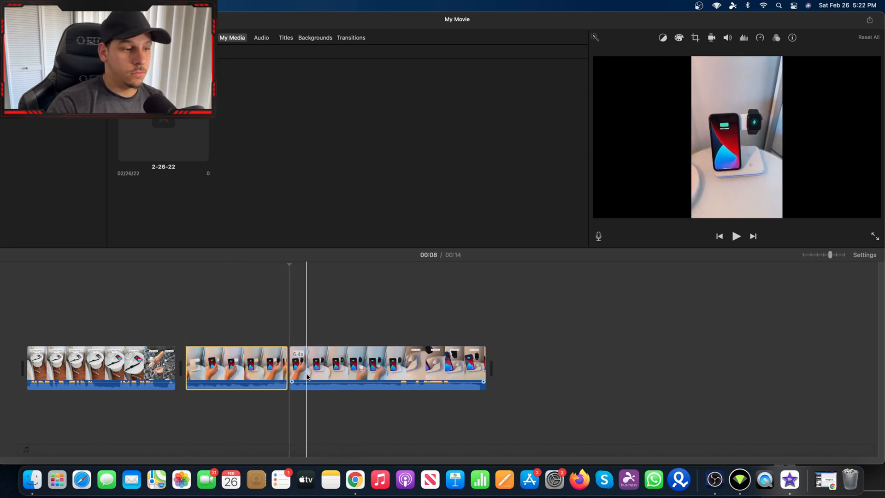
Cut a short section from the last clip and remove the ending that starts at the "This is amazing" caption.
right_click(322, 369)
click(331, 364)
right_click(394, 368)
click(401, 364)
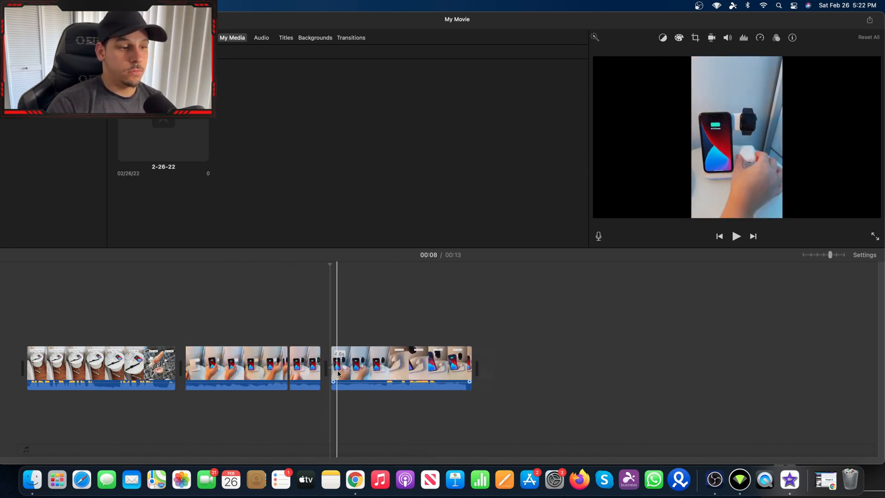
right_click(399, 368)
click(405, 364)
key(super+b)
Speed up the movie's clips to shorten the whole video to about 5 seconds.
right_click(94, 368)
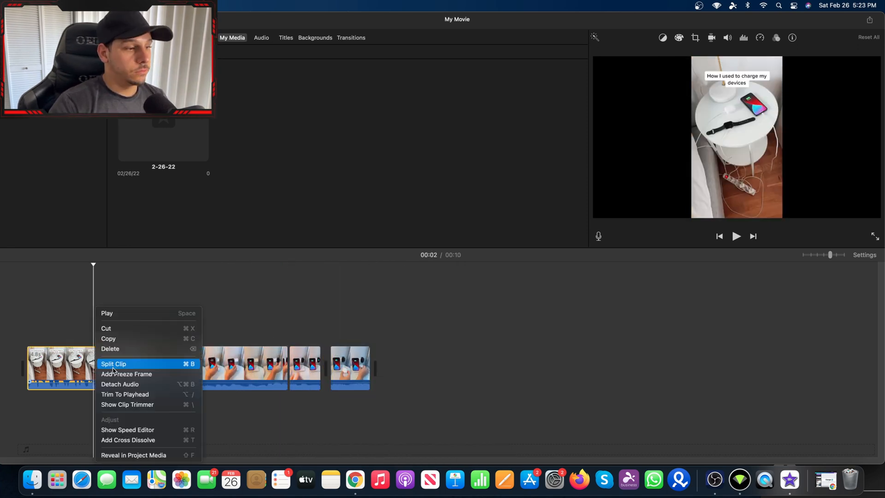
click(146, 429)
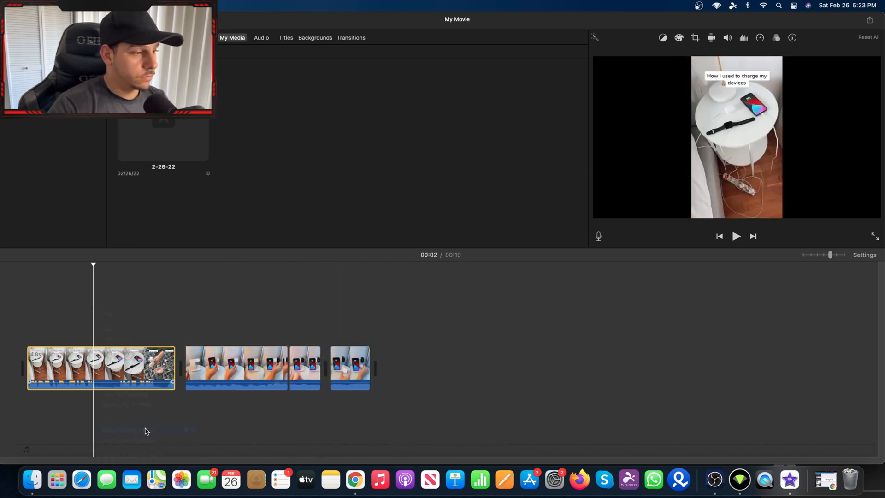
click(747, 39)
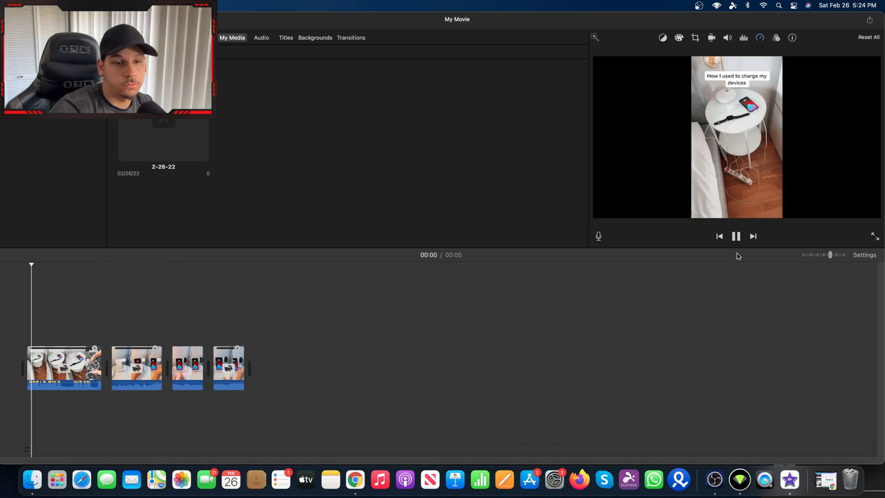
Apply Crop to Fill to the last clip, framing the charging phone and watch.
click(681, 55)
click(232, 368)
click(696, 38)
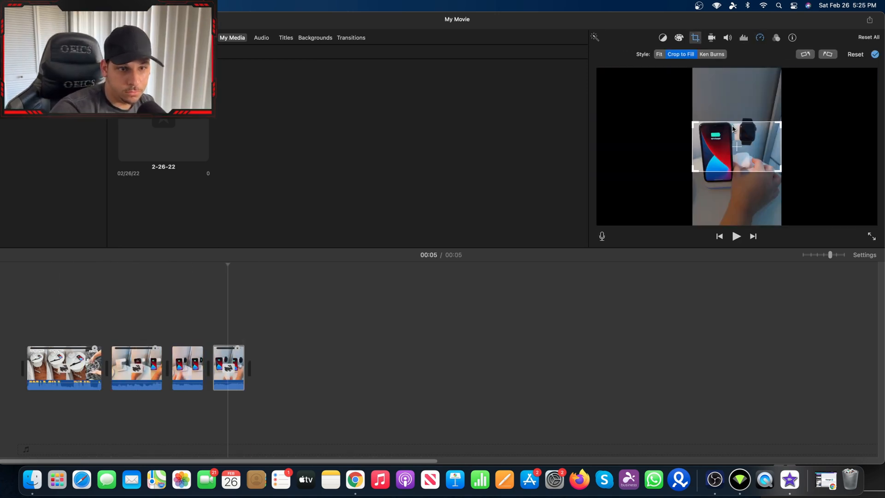
click(15, 306)
Crop the first clip with the Ken Burns style so the frame ends on the tangled cables.
click(63, 368)
click(695, 38)
click(681, 55)
drag(744, 152, 745, 134)
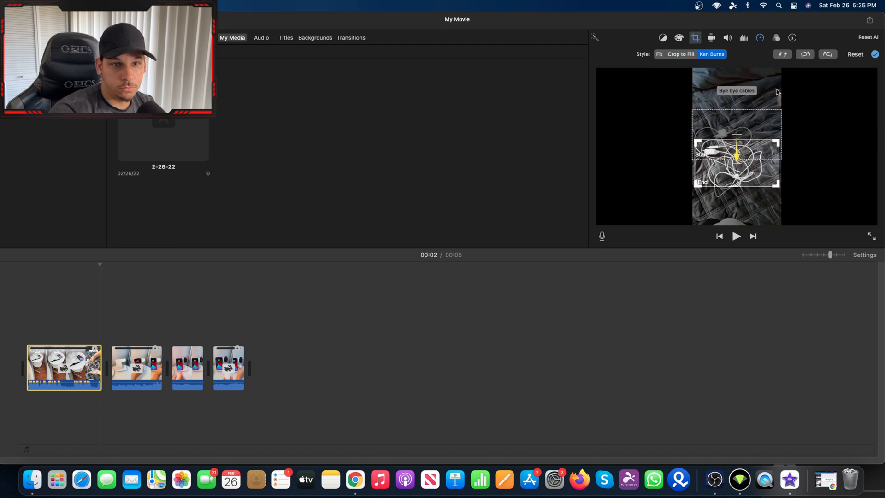
Play the edited movie from the beginning and show iMovie in full screen.
click(24, 340)
key(space)
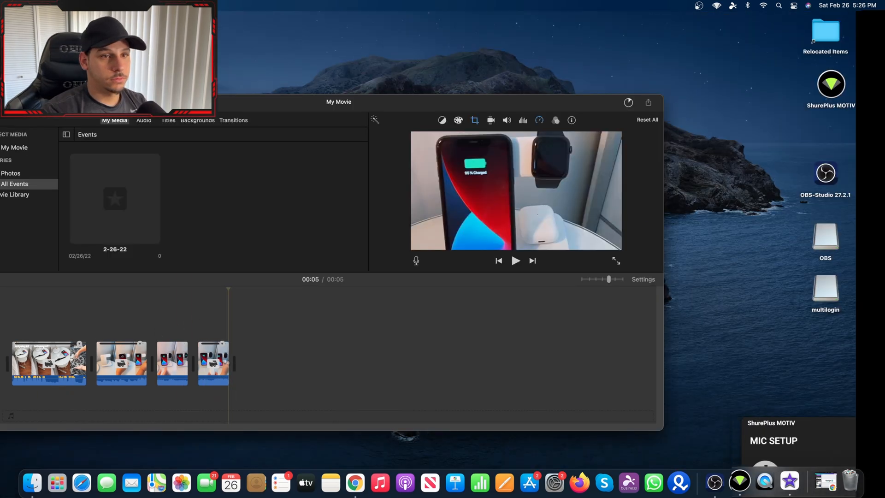
key(ctrl+super+f)
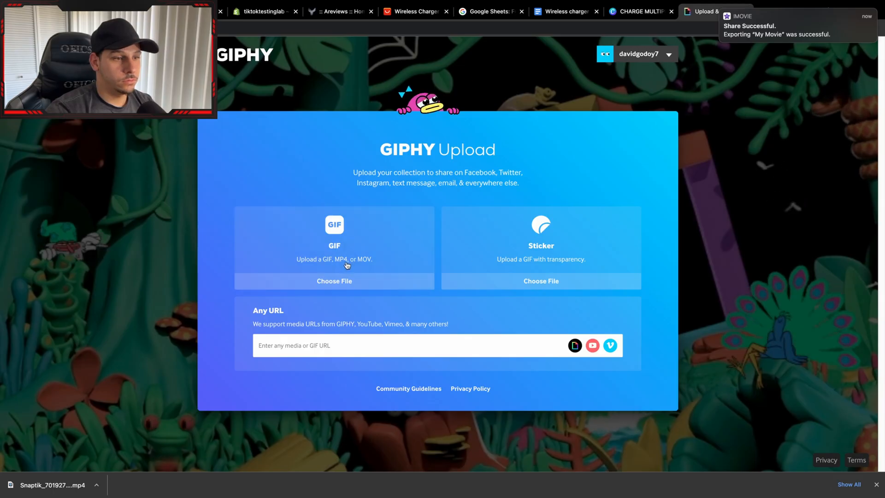
On GIPHY's upload page, find Gif.mp4 by searching for "gif" and upload it as a GIF.
click(346, 263)
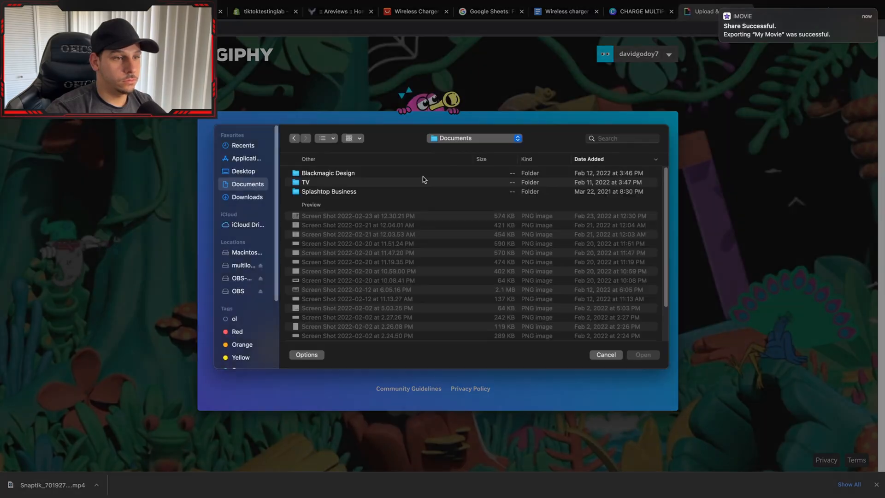
click(613, 141)
text(g)
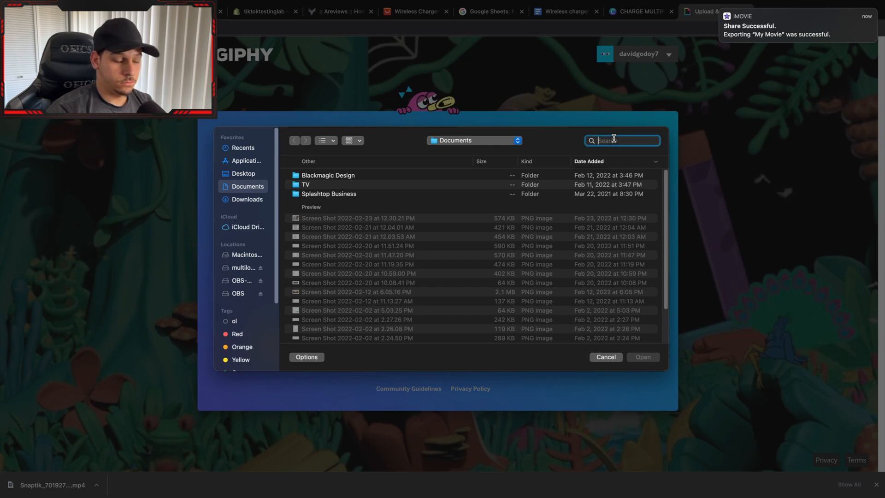
text(if)
key(Return)
click(315, 190)
click(649, 357)
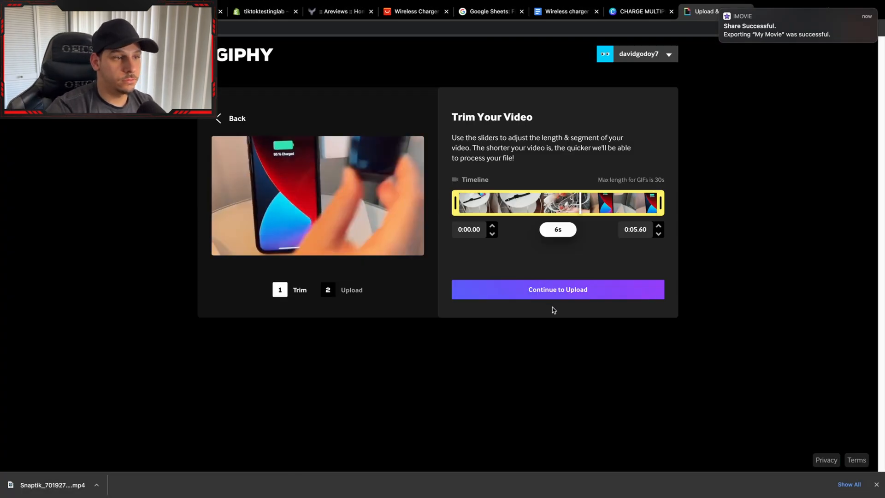
click(627, 290)
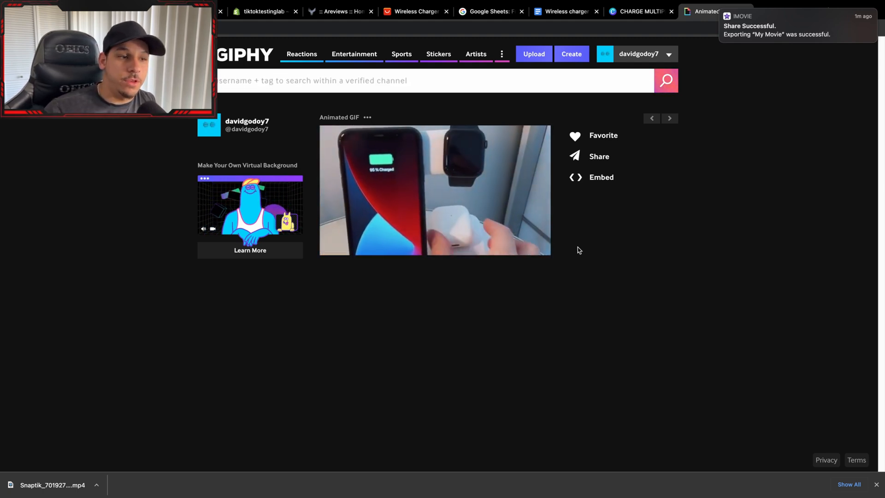
Copy the animated GIF image and open the Wireless Charging Stand 15W Qi Fast Charging product in Shopify.
right_click(412, 167)
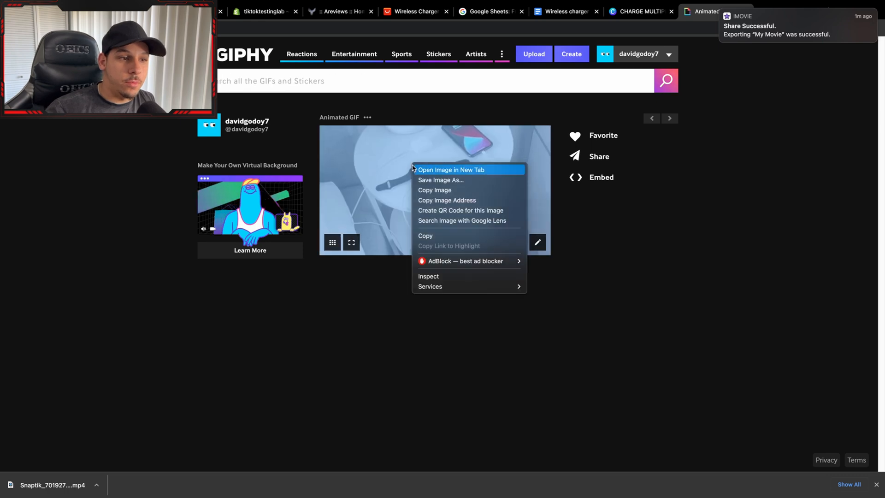
click(435, 190)
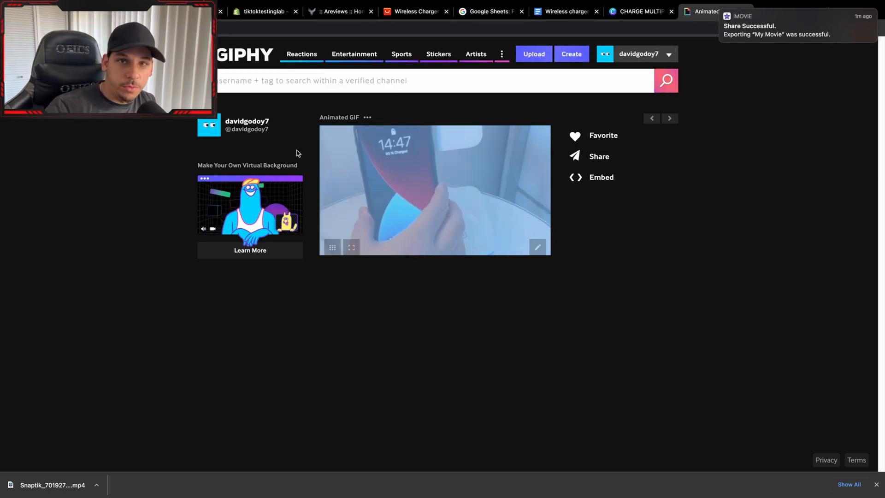
click(265, 17)
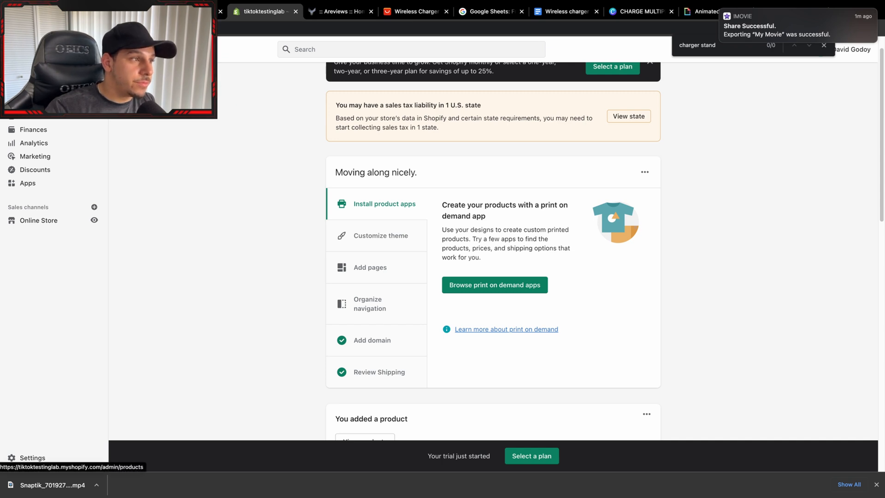
click(35, 89)
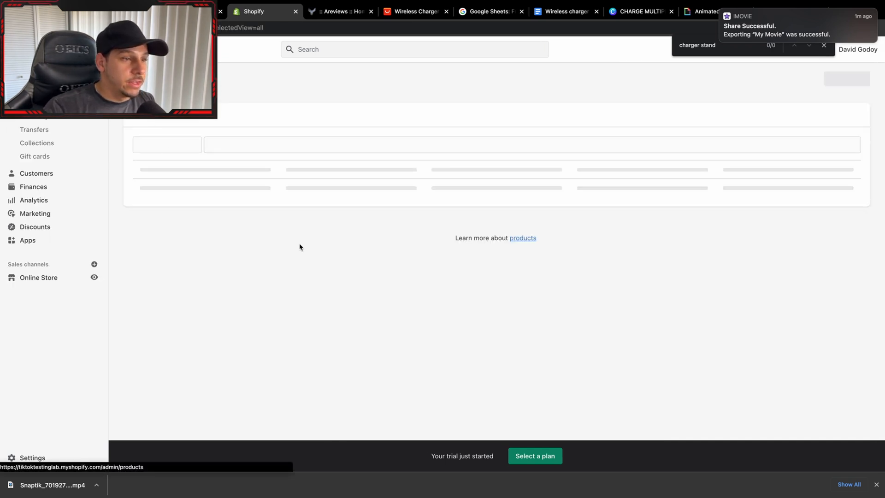
click(356, 190)
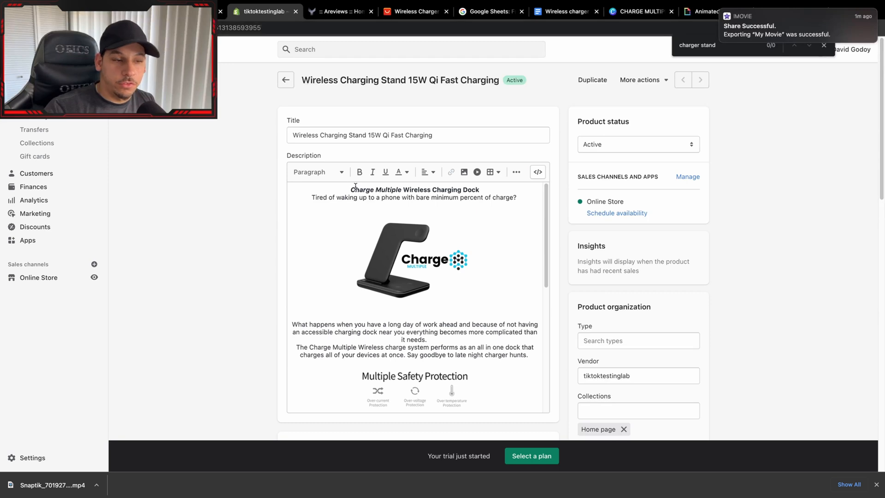
Insert two blank lines after the paragraph ending "more complicated than it needs." in the product description and paste the copied GIF there.
scroll(463, 275, down, 3)
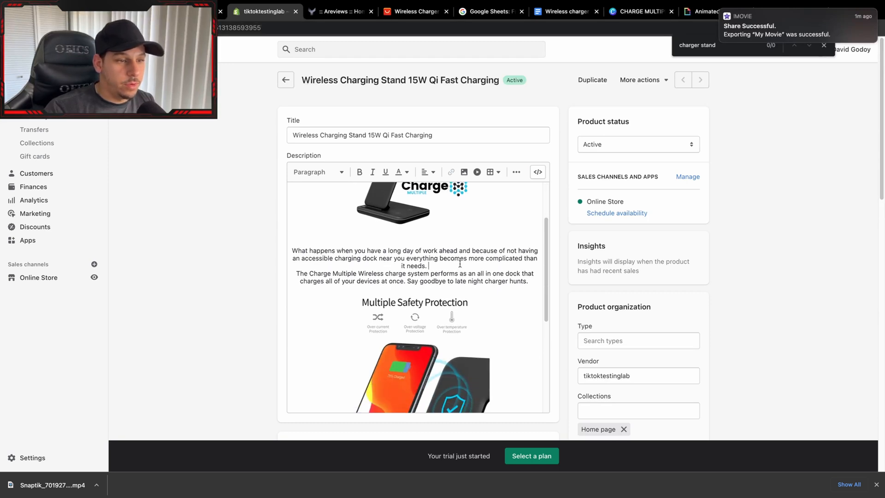
click(460, 264)
key(Return)
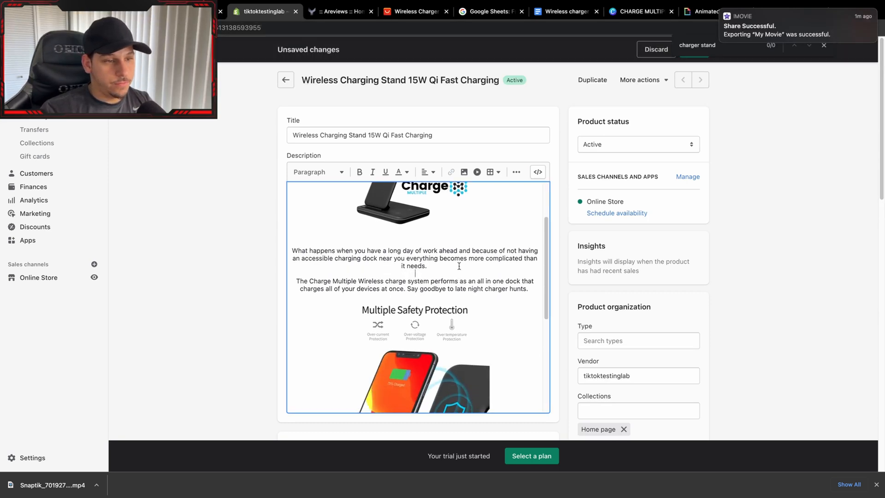
key(Return)
right_click(421, 280)
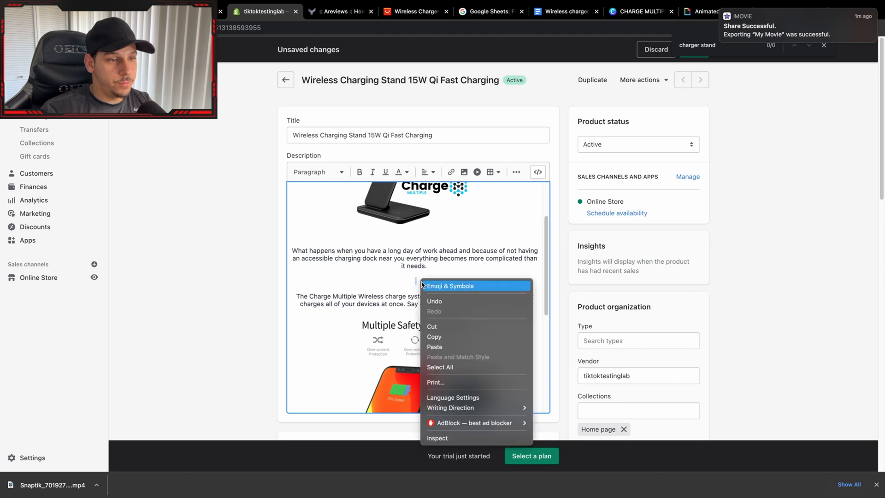
click(443, 347)
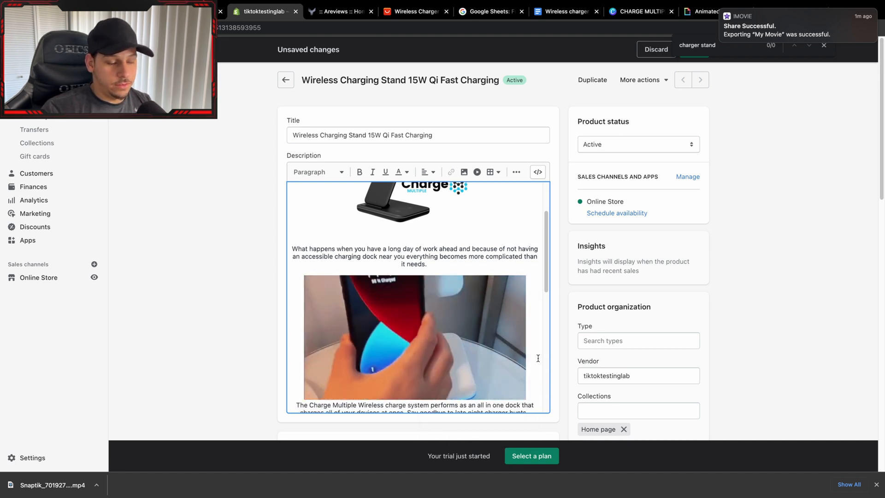
Add blank space between the GIF and the following Charge Multiple paragraph, close the page search, and save the product.
key(Return)
key(Return)
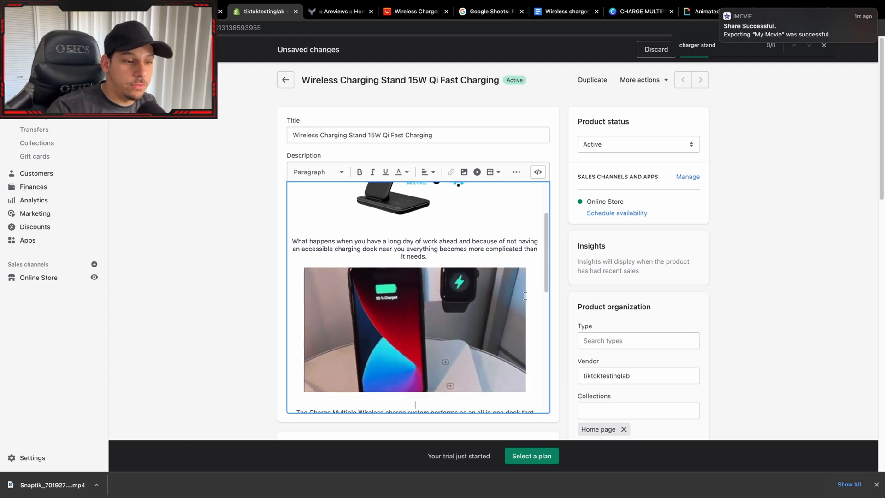
scroll(461, 295, down, 1)
scroll(461, 295, down, 3)
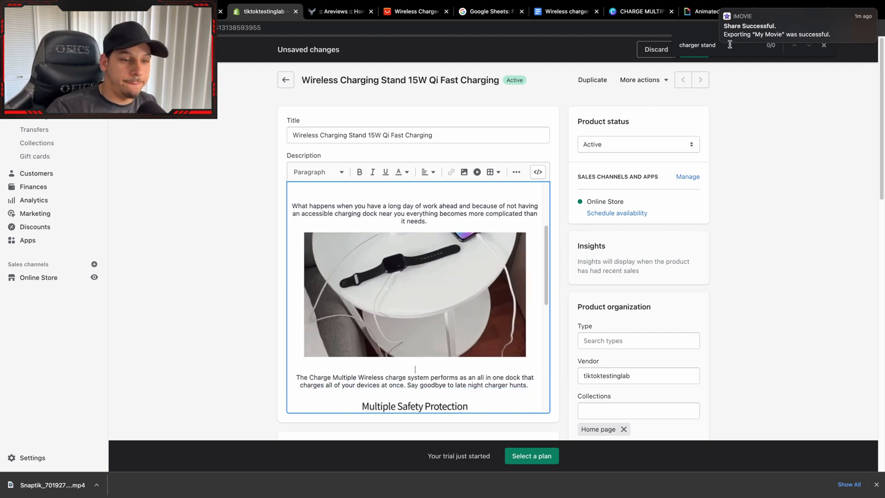
click(824, 45)
click(695, 50)
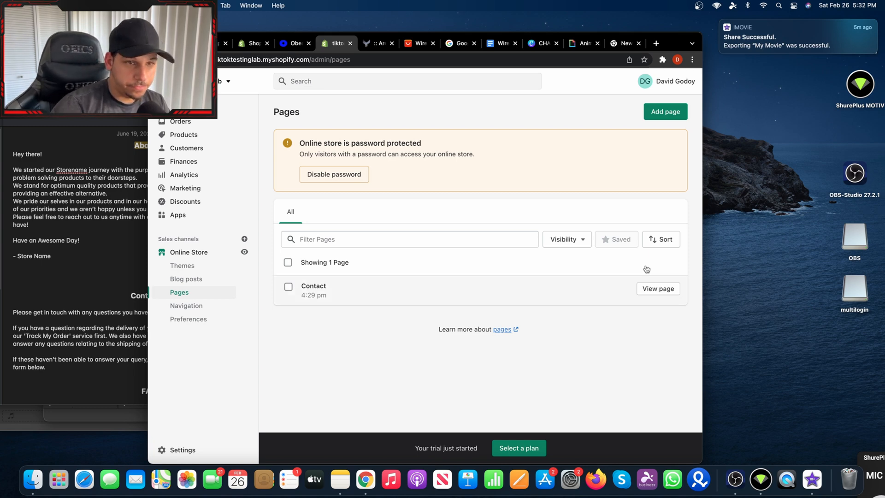
Create an About Us page with the text from the notes, replacing the store name placeholder with "Multiple Charge", and save it.
drag(671, 113, 582, 349)
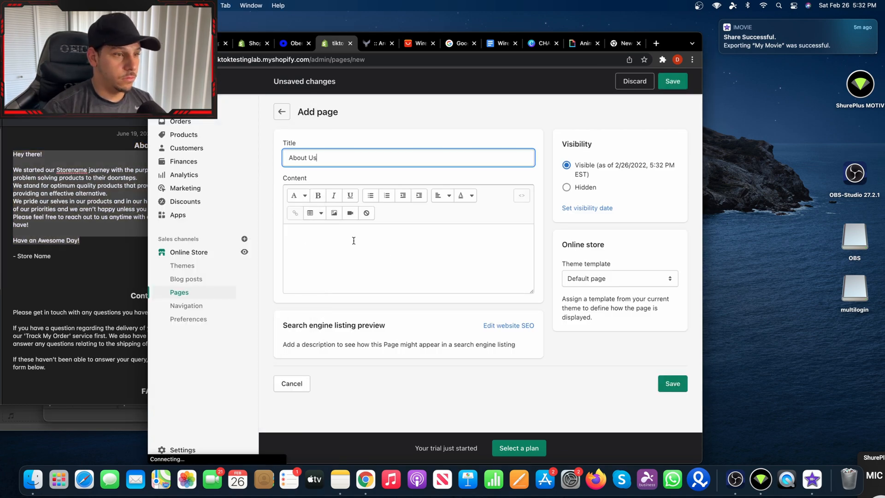
key(super+v)
double_click(354, 243)
text(Multiple Charge)
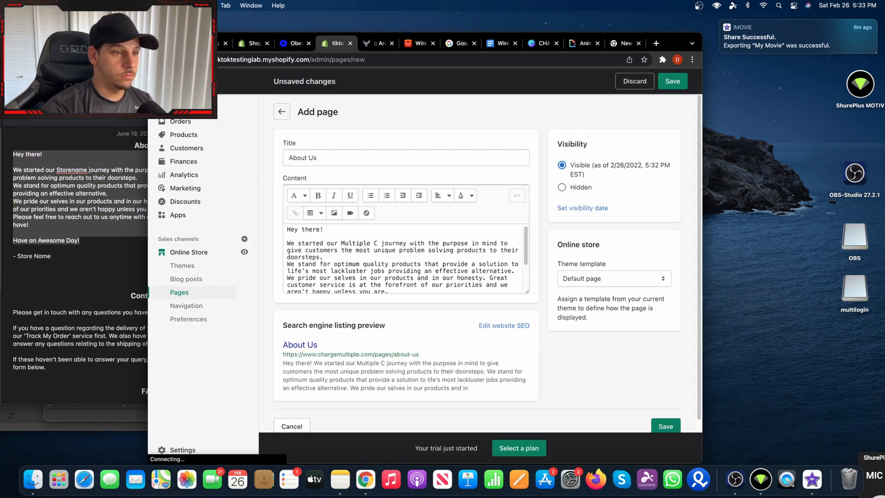
scroll(396, 262, down, 3)
click(664, 426)
Change the store name in the About Us text to "Charge Multiple" and save the page.
click(294, 43)
click(338, 44)
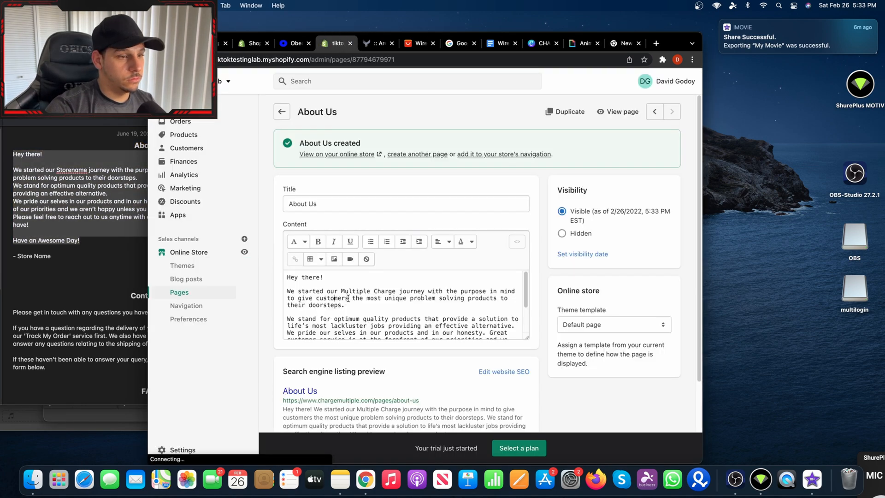
drag(342, 291, 396, 291)
text(Charge Multiple)
click(674, 81)
Create a page titled Contact Us with the contact text copied from the notes and the contact theme template, and save it.
click(180, 292)
click(664, 111)
click(408, 157)
text(Contact Us)
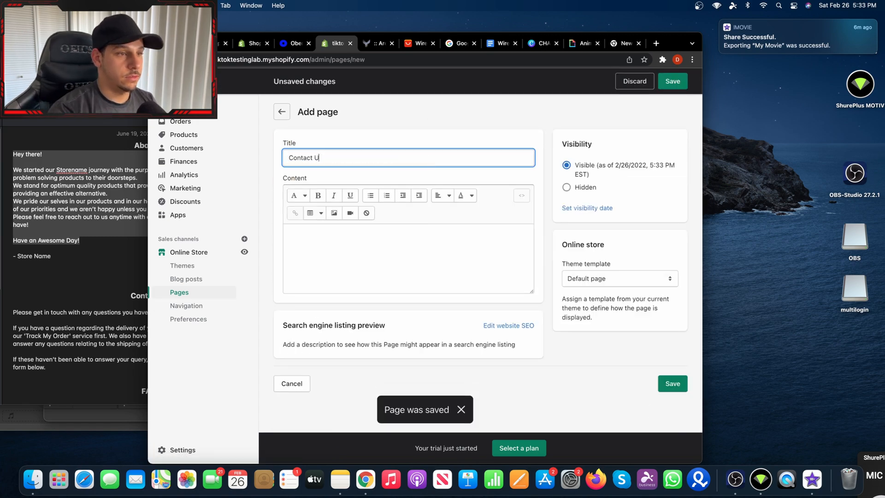
drag(134, 290, 283, 358)
key(super+c)
click(408, 258)
key(super+v)
click(673, 81)
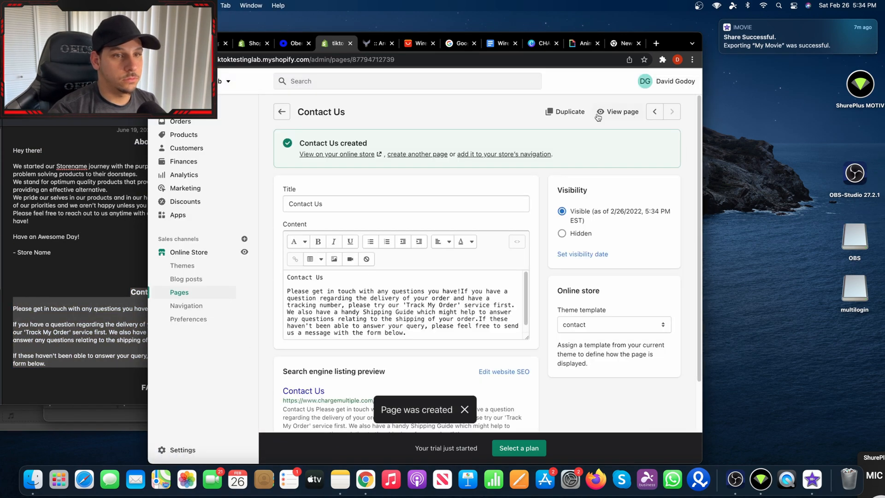
Preview the Contact Us page, add a FAQS page from the notes' FAQ text, and select the Track My Order code in the notes.
click(602, 113)
click(374, 43)
click(180, 292)
click(664, 112)
click(69, 336)
scroll(138, 323, down, 10)
drag(140, 386, 183, 260)
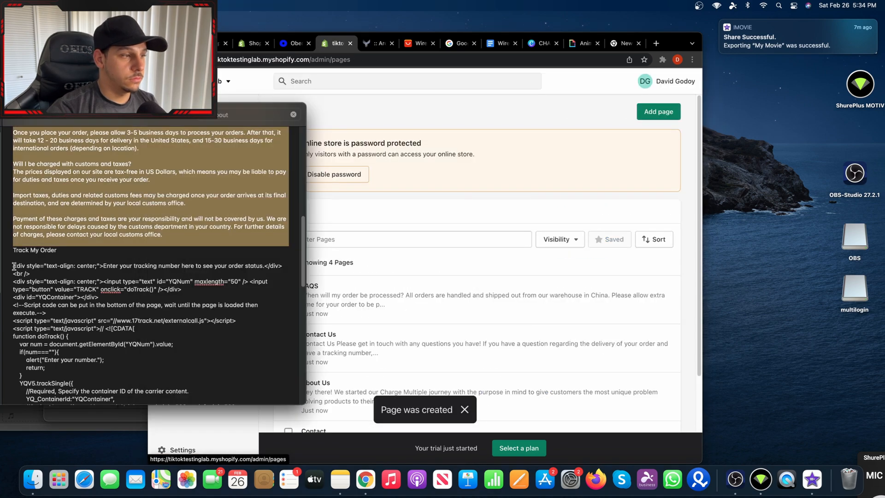
drag(13, 265, 51, 346)
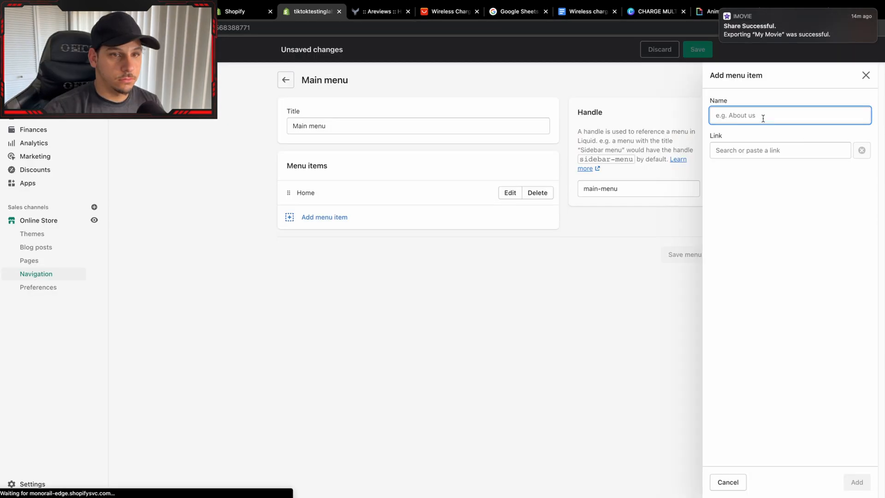
Add an About Us item to the main menu, linked to the About Us page.
click(753, 151)
click(748, 244)
click(747, 188)
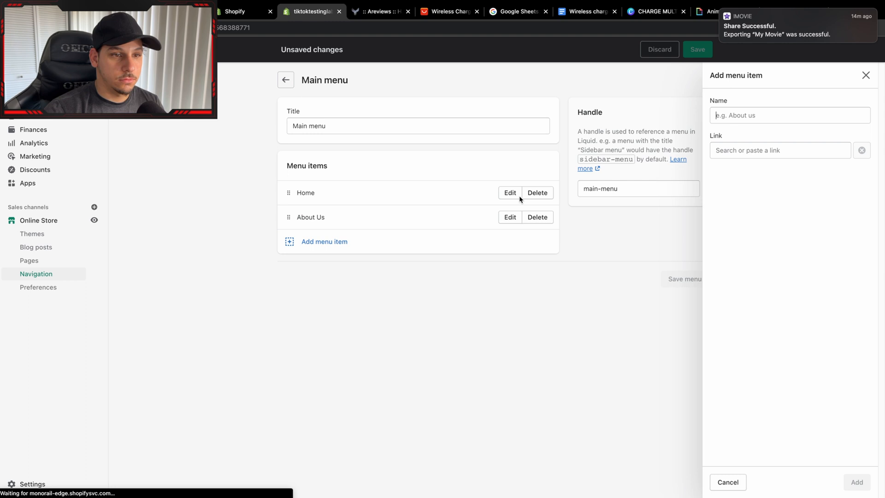
Add Contact Us and FAQS items to the main menu, each linked to its page.
click(756, 150)
click(744, 244)
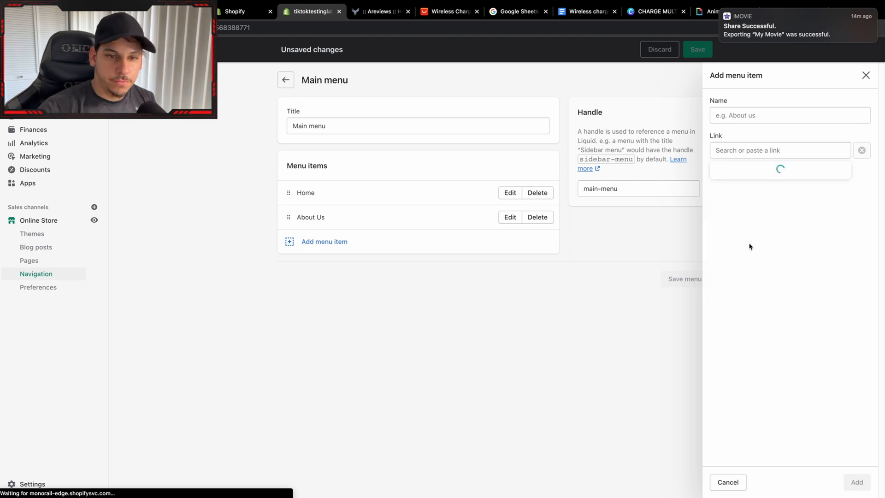
click(734, 207)
click(857, 483)
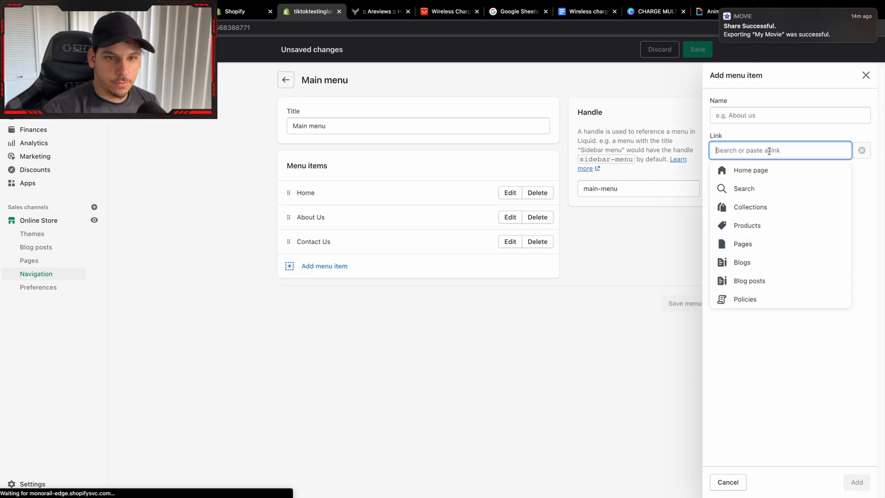
click(744, 244)
click(735, 225)
click(857, 482)
Add a Track My Order item to the main menu, linked to the Track My Order page.
click(324, 290)
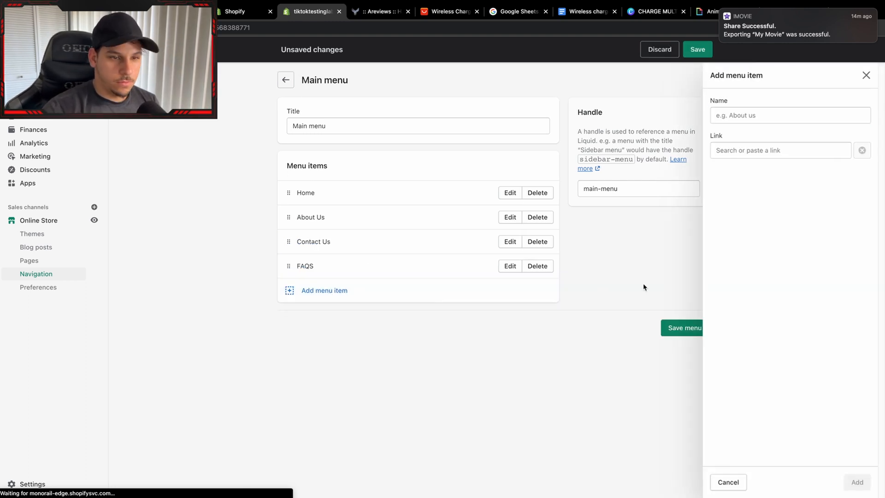
click(761, 150)
click(737, 244)
click(733, 244)
Replace the Track My Order menu item's link with /apps/tracktor/, apply the change, and save the main menu.
click(819, 153)
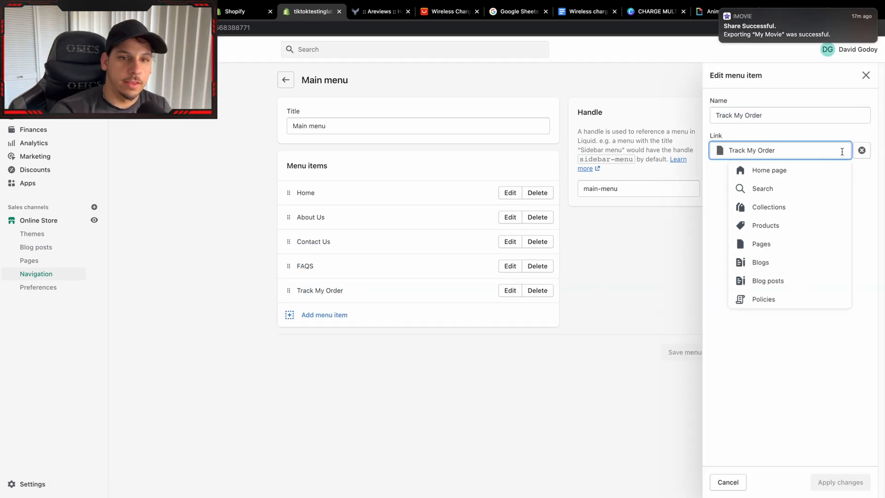
click(862, 150)
click(788, 151)
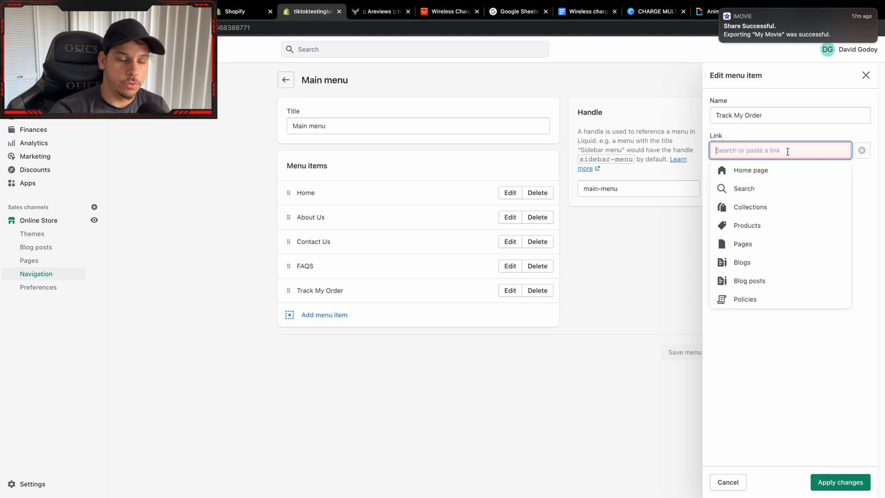
text(/a)
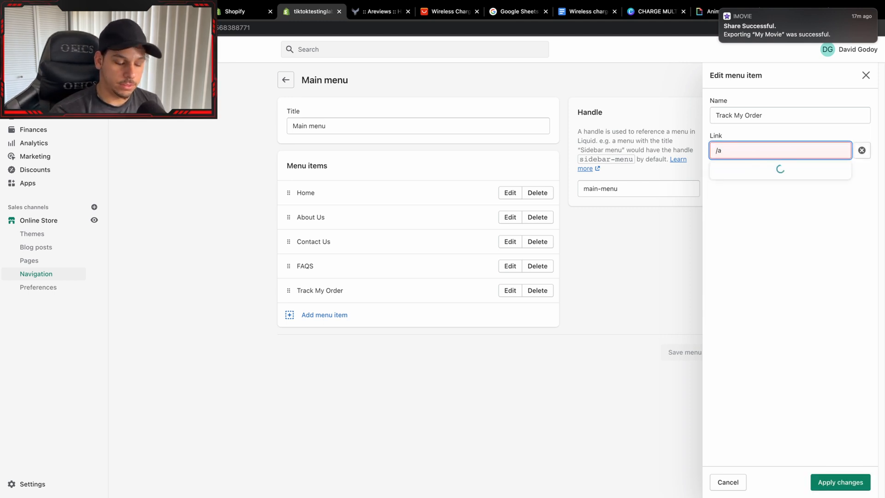
text(pps/)
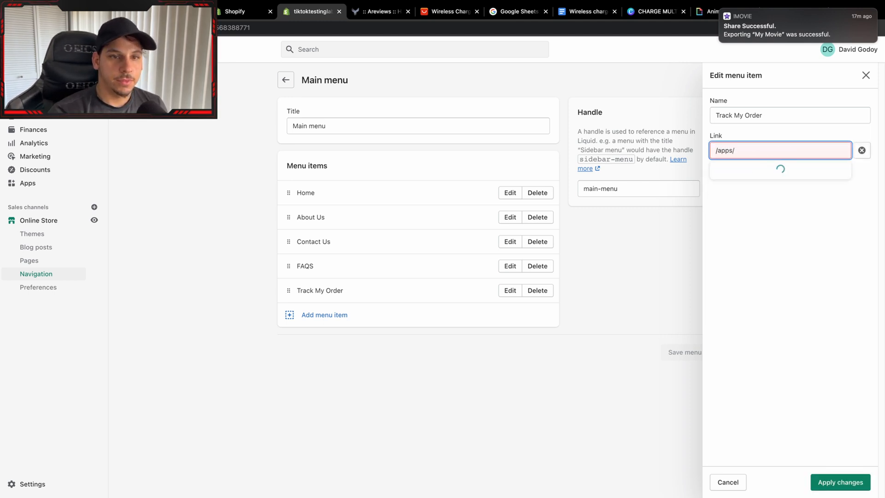
text(trackt)
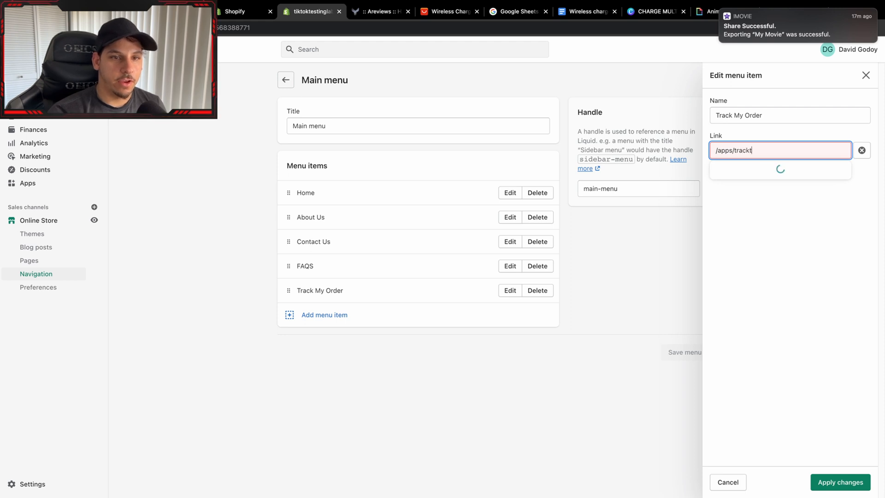
text(or/)
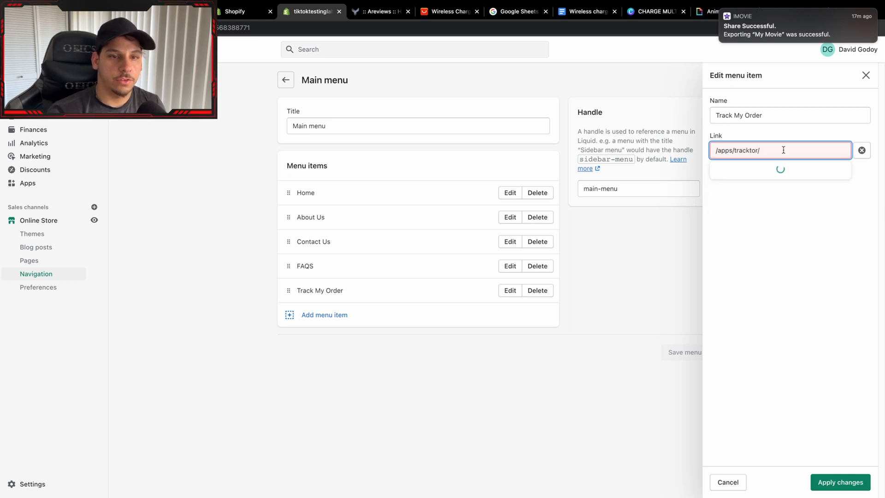
click(791, 169)
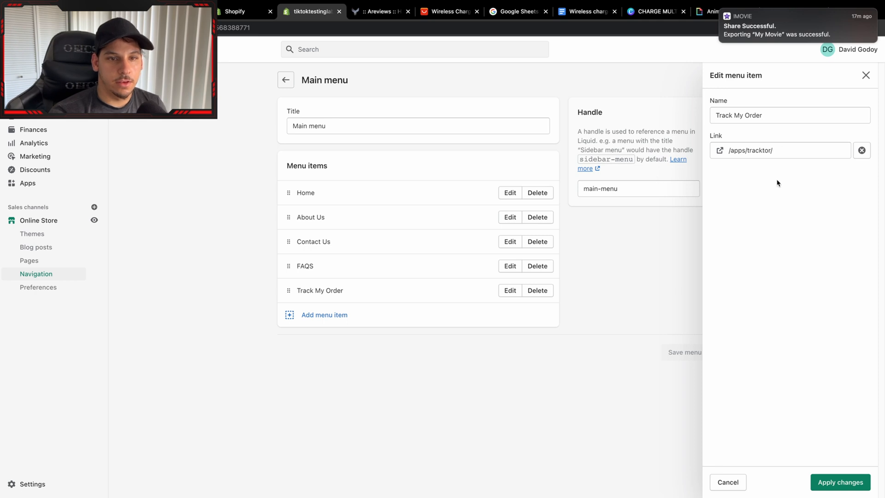
click(841, 482)
click(702, 353)
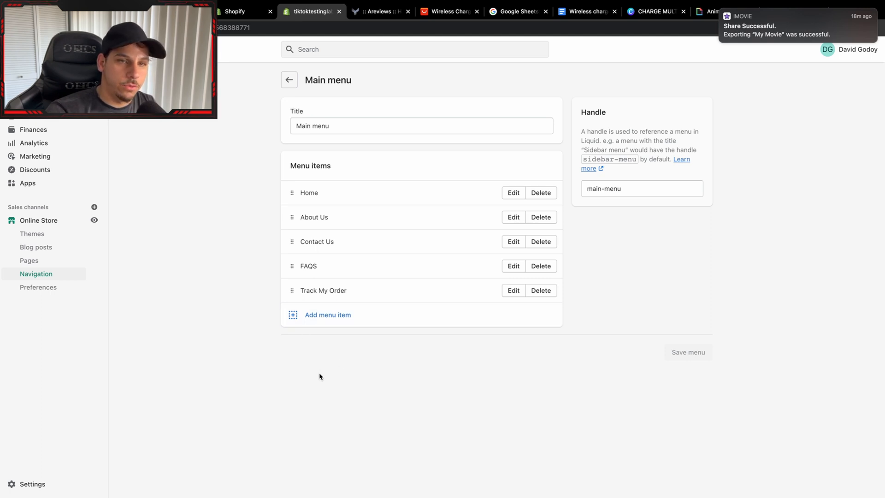
In the store's Policies settings, create the refund policy and the privacy policy from Shopify's templates.
click(31, 484)
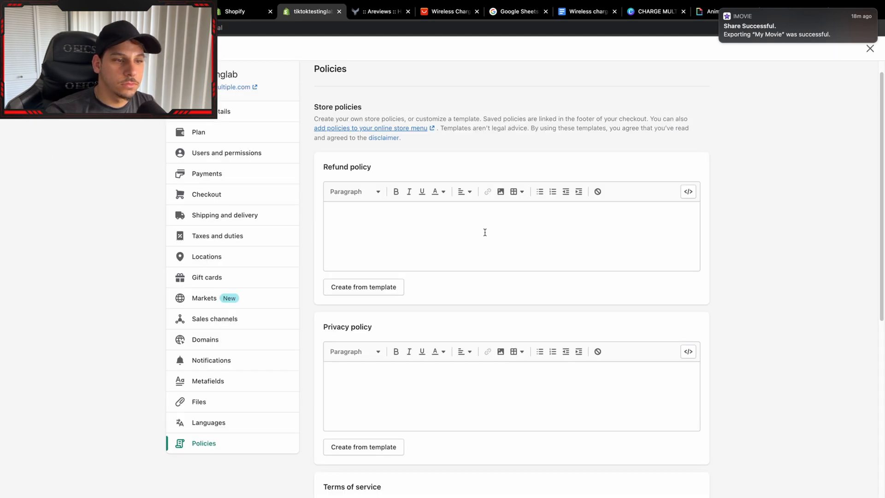
click(381, 296)
scroll(403, 313, down, 10)
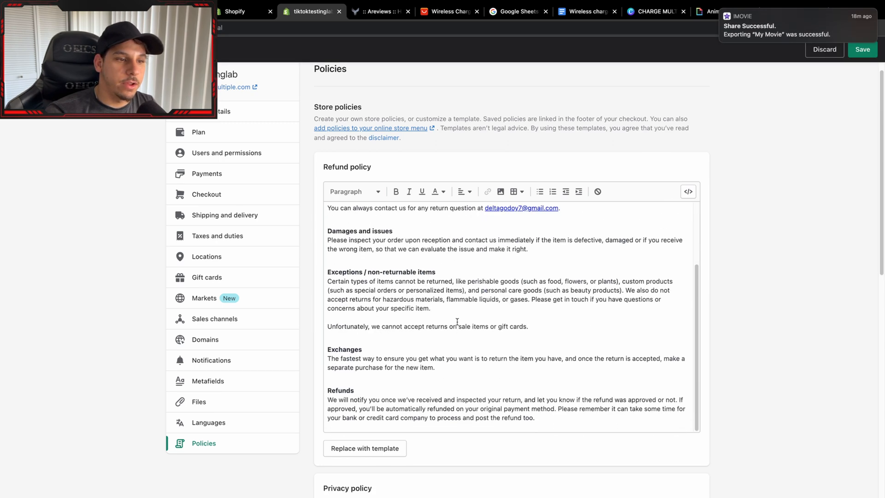
click(380, 412)
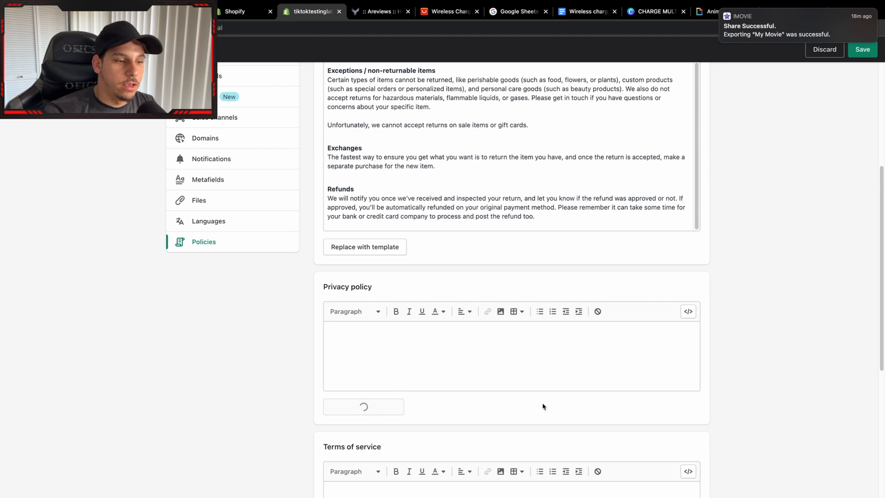
Delete "WHOM YOU SHARE THIS INFORMATION]." from the business purpose disclosure under Device information in the privacy policy.
scroll(666, 359, down, 6)
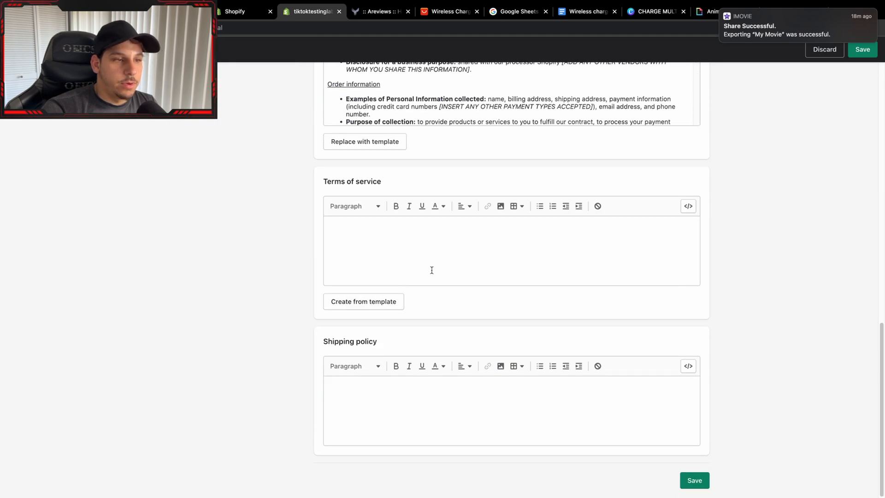
scroll(690, 170, up, 1)
scroll(690, 170, up, 3)
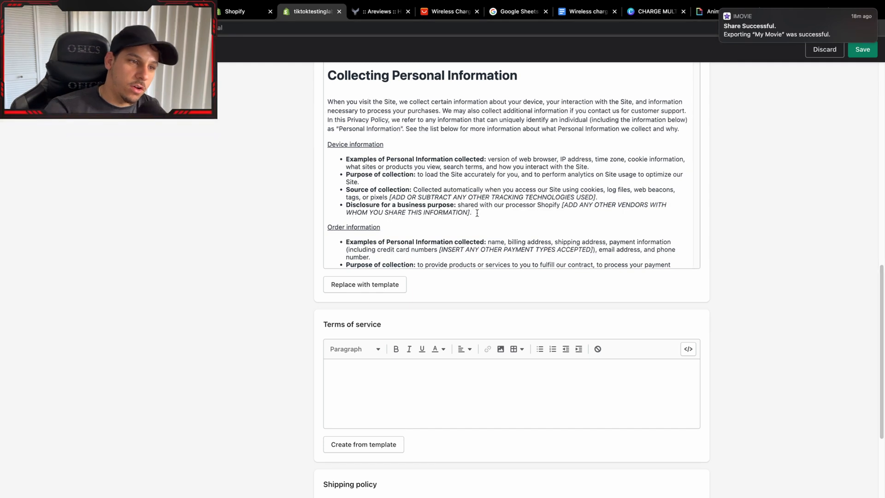
drag(471, 213, 341, 211)
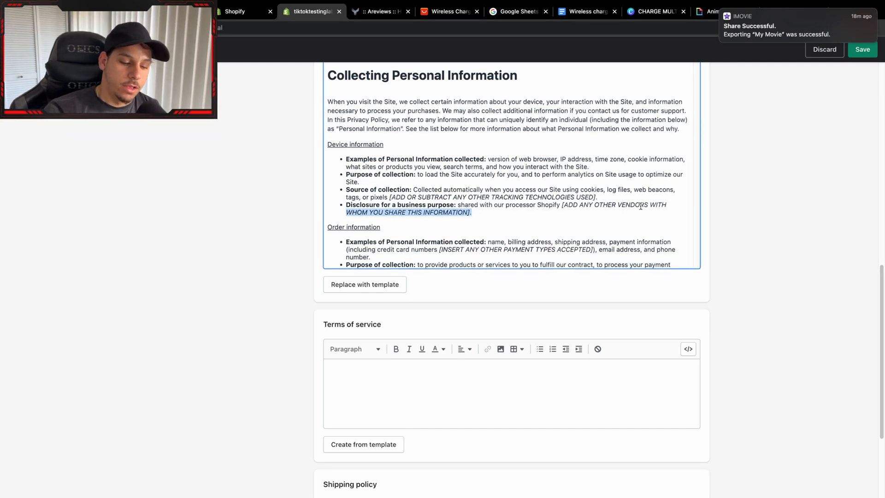
key(BackSpace)
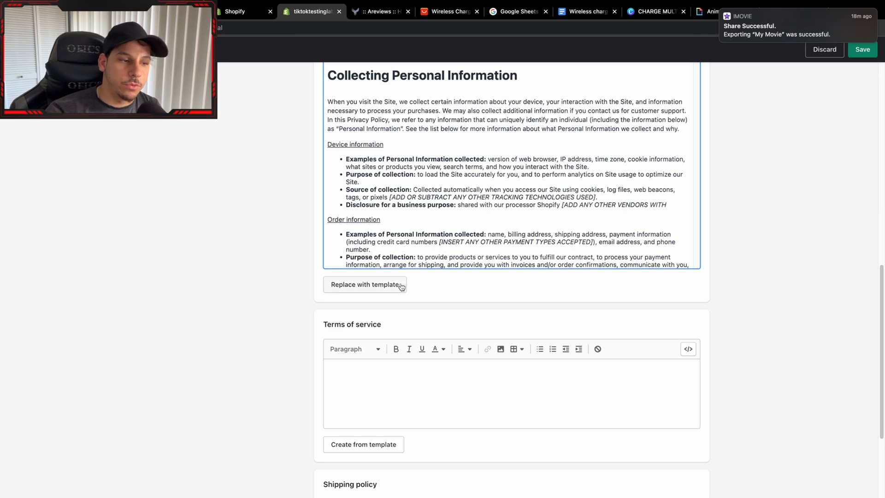
Create the terms of service from Shopify's template.
scroll(392, 305, down, 1)
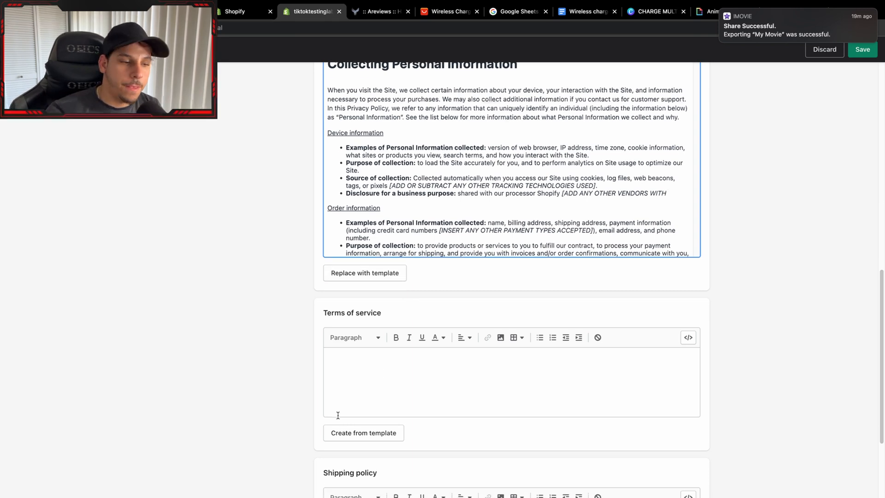
scroll(346, 392, down, 3)
click(357, 357)
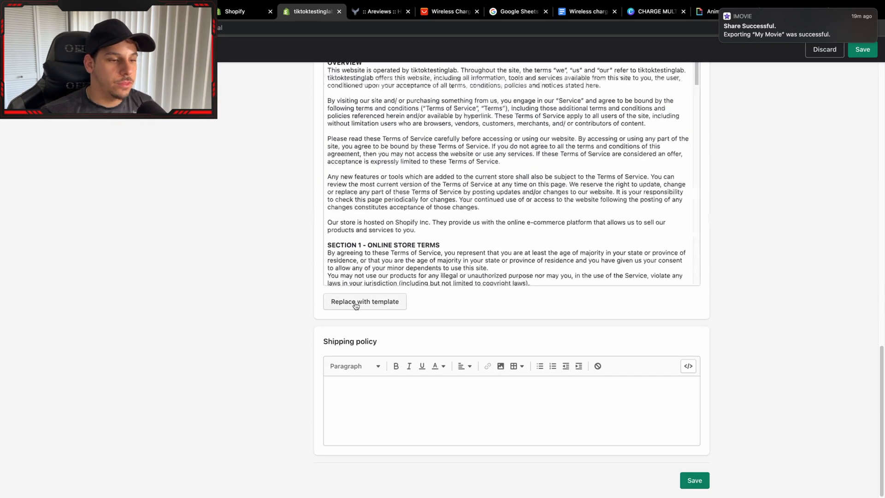
scroll(461, 246, up, 15)
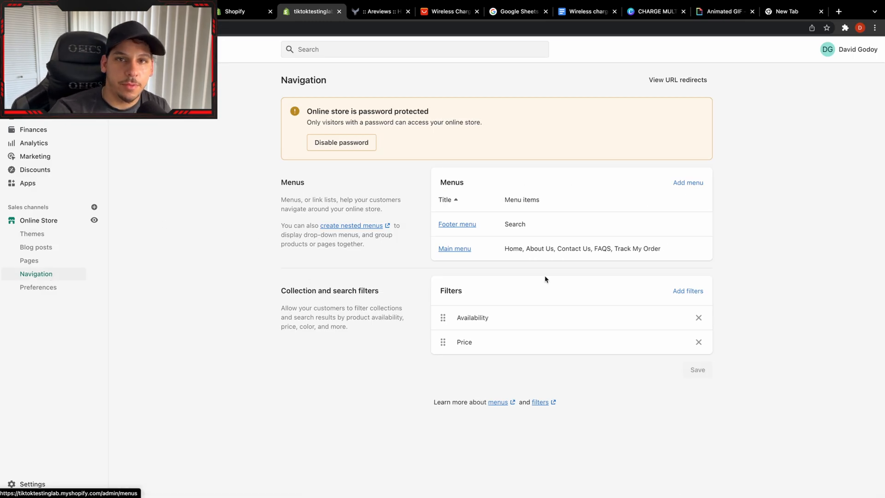
Remove the Search item from the Footer menu.
click(465, 228)
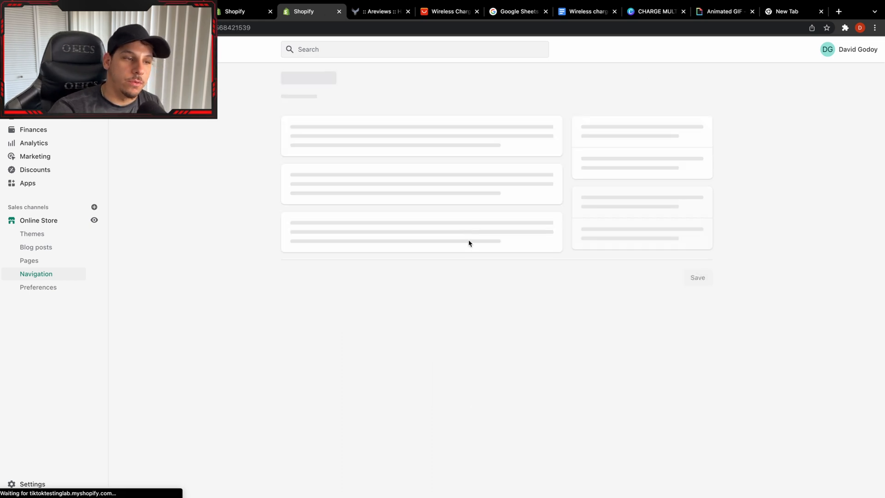
click(543, 194)
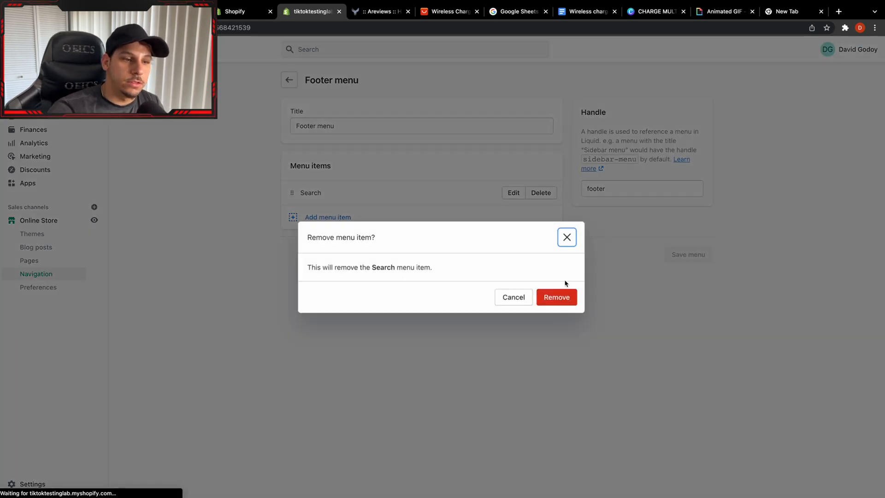
click(539, 298)
Add a menu item to the Footer menu that links to the About Us page.
click(351, 236)
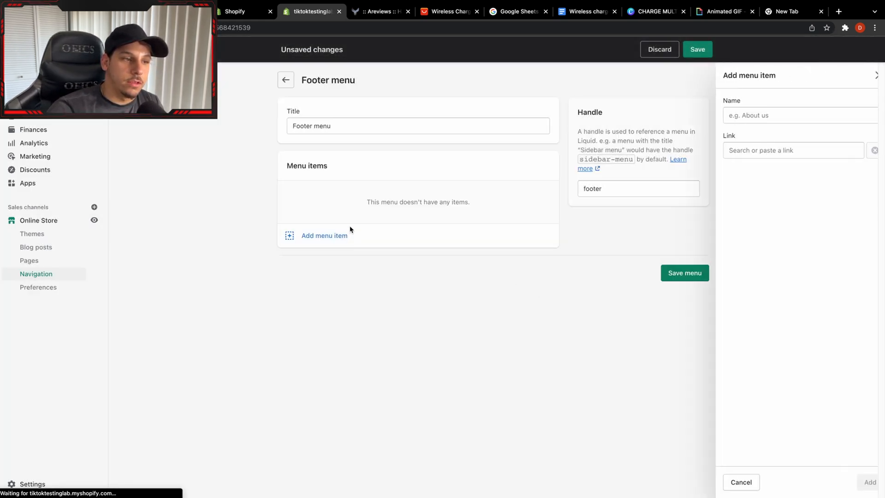
click(768, 146)
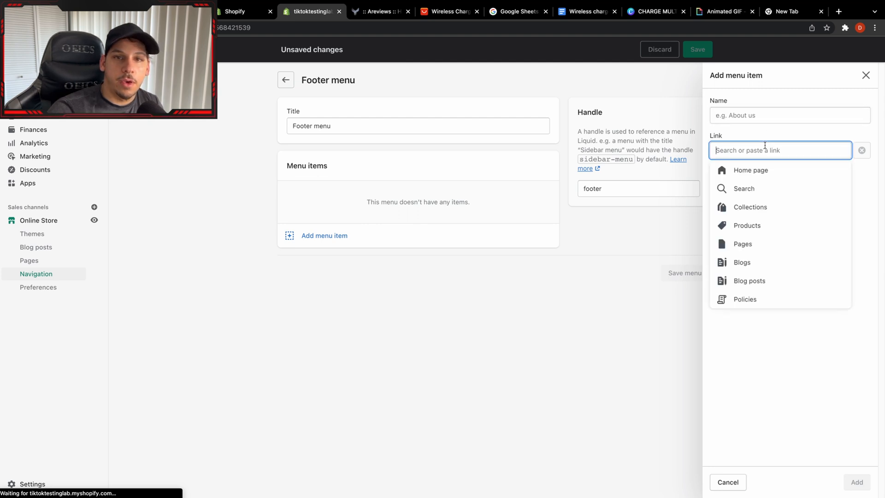
click(758, 242)
click(738, 188)
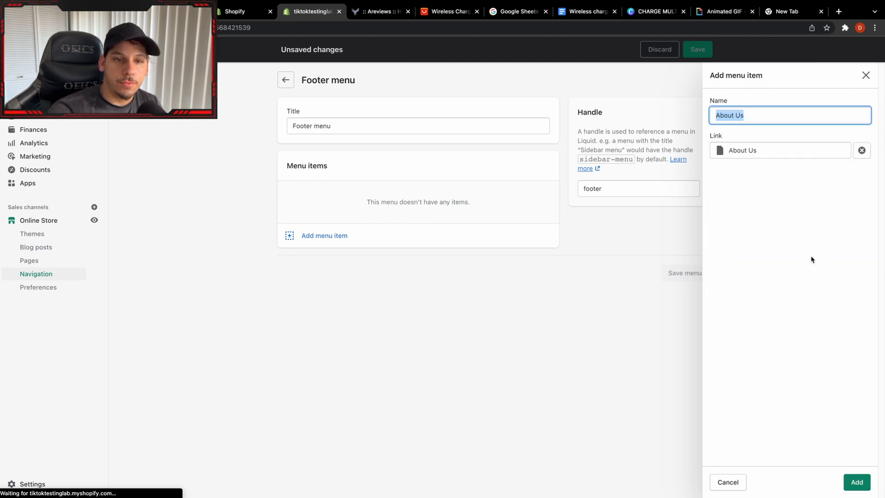
click(857, 482)
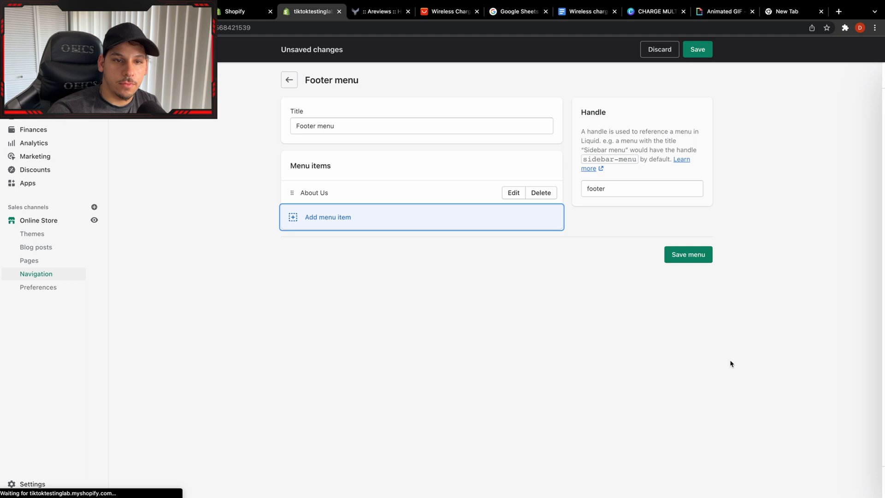
Add a Contact Us item linked to the Contact Us page to the Footer menu.
click(400, 224)
click(768, 149)
click(763, 243)
click(761, 206)
click(854, 483)
Add a FAQS item linked to the FAQS page below Contact Us in the Footer menu.
click(397, 243)
click(768, 149)
click(769, 242)
click(761, 225)
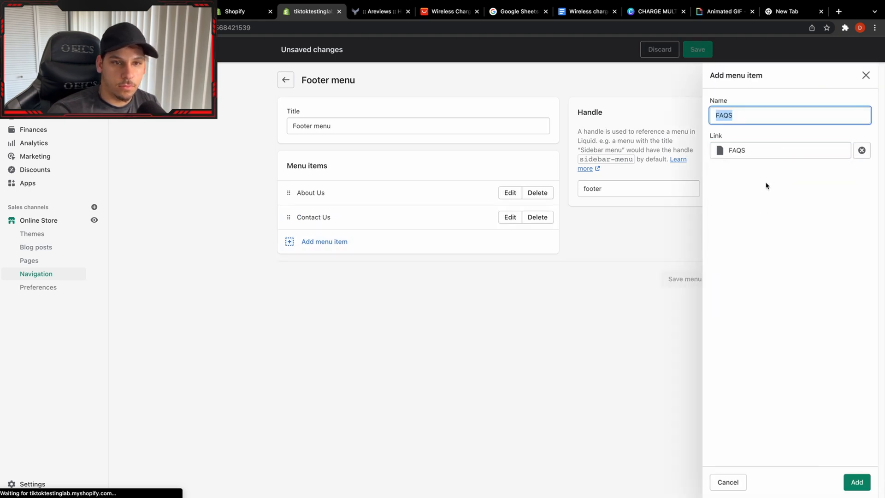
click(857, 483)
Add the Track My Order page as the last item of the Footer menu and save the menu.
click(398, 266)
click(769, 150)
click(763, 242)
click(761, 243)
click(857, 482)
click(688, 328)
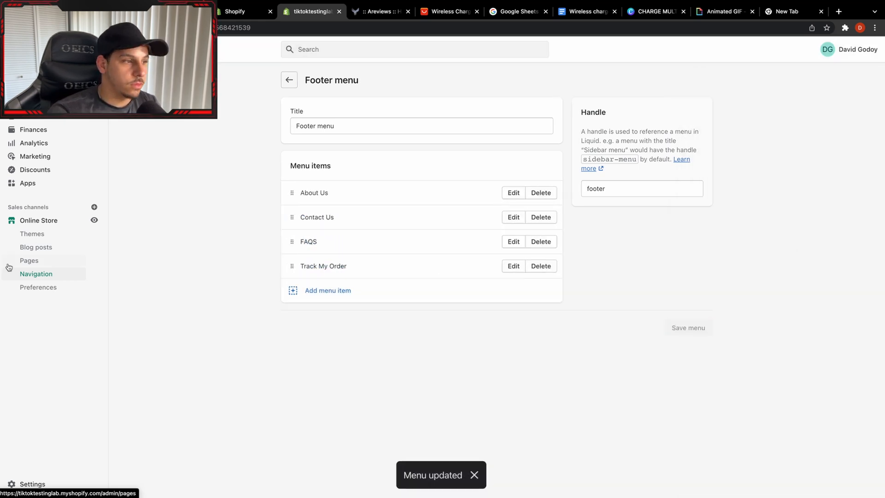
From the store's navigation overview, start a new menu titled Policies.
click(29, 276)
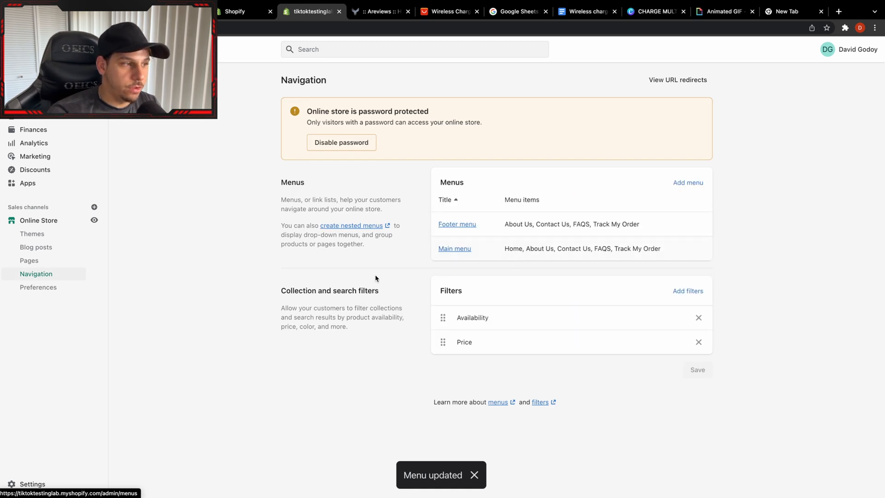
click(685, 185)
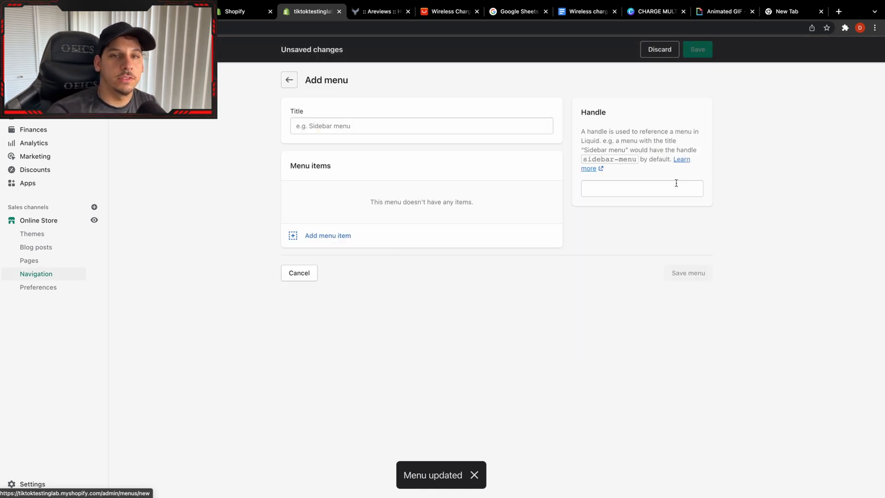
click(391, 125)
text(Pol)
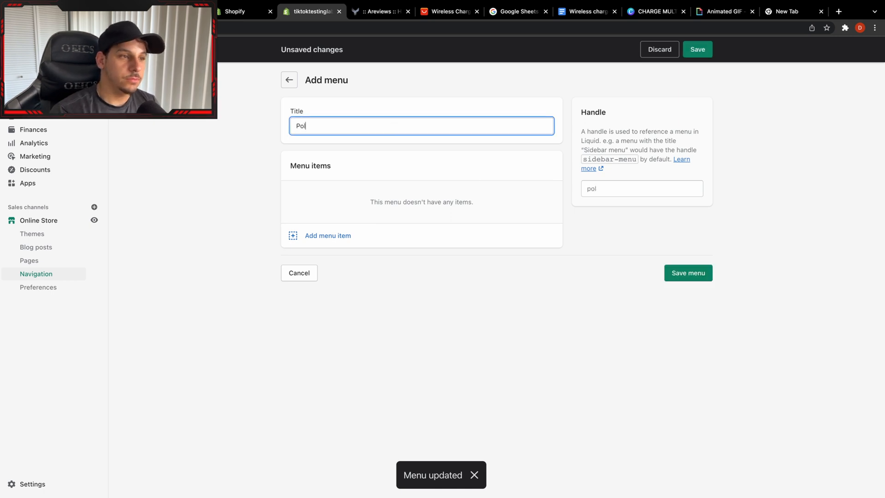
text(icies)
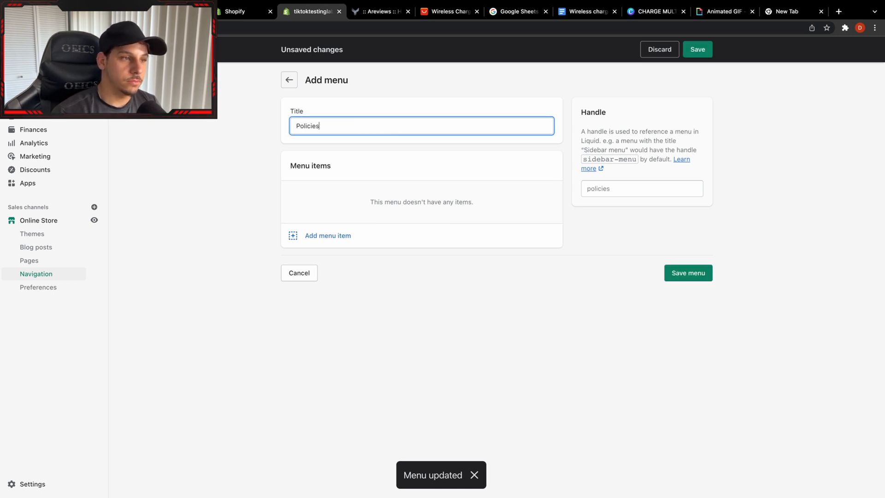
Add the Privacy Policy as the first item of the new Policies menu.
click(346, 237)
click(776, 150)
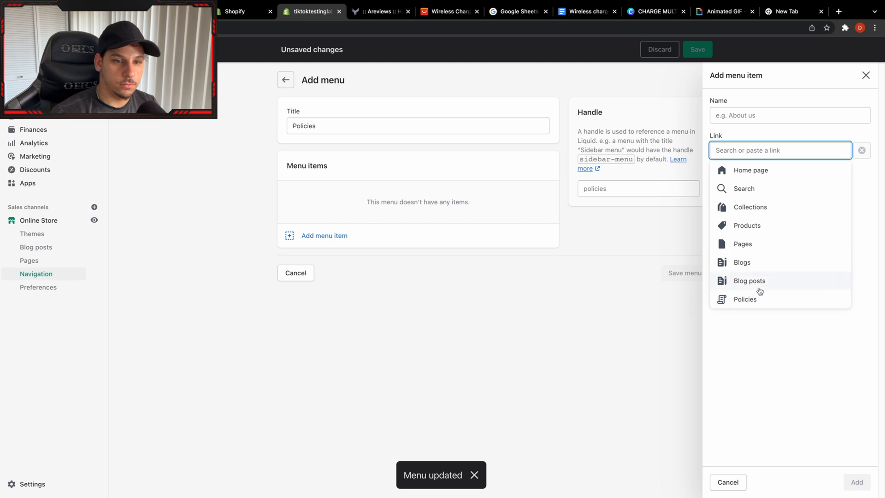
click(759, 299)
click(762, 188)
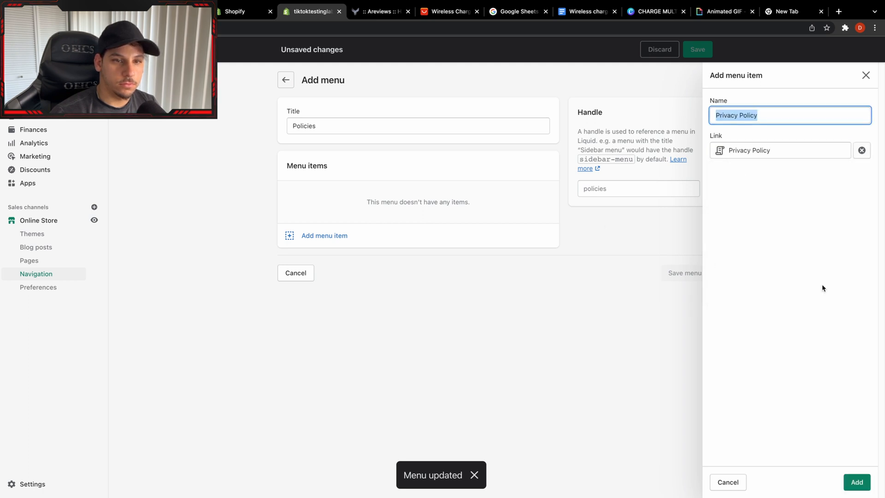
click(857, 482)
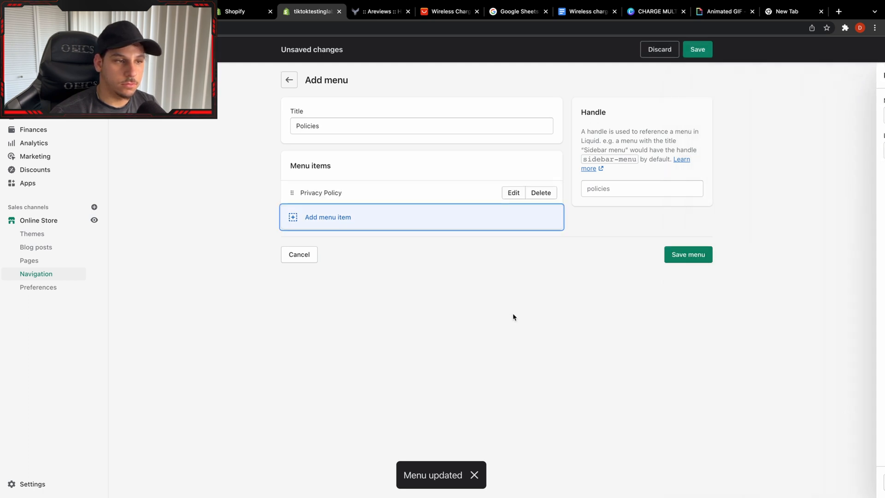
Add an item linked to the Refund Policy below Privacy Policy in the Policies menu.
click(472, 225)
click(750, 151)
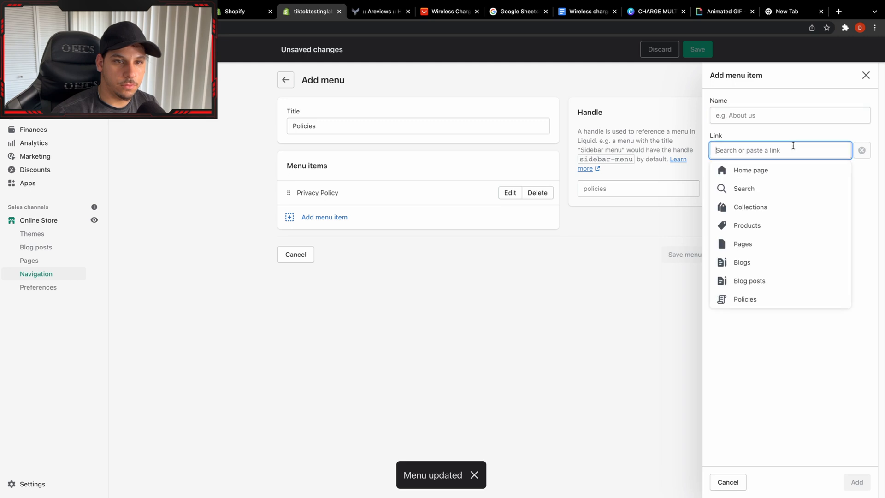
click(778, 249)
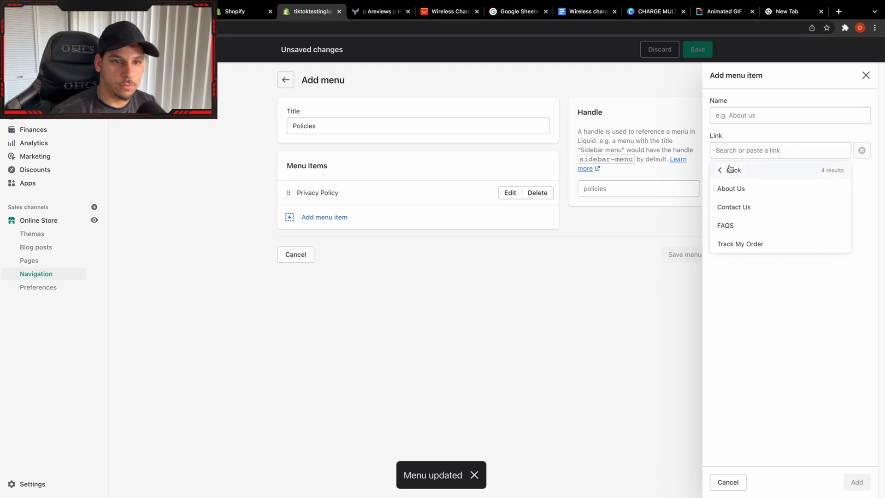
click(729, 170)
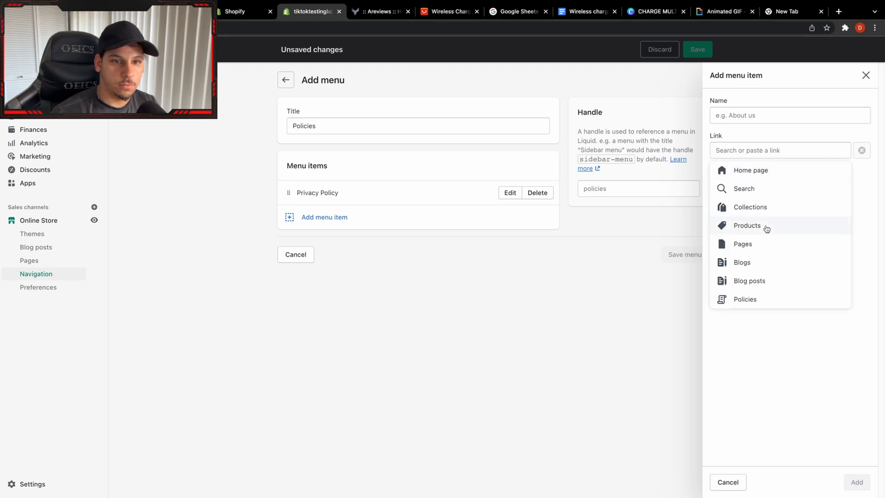
click(754, 298)
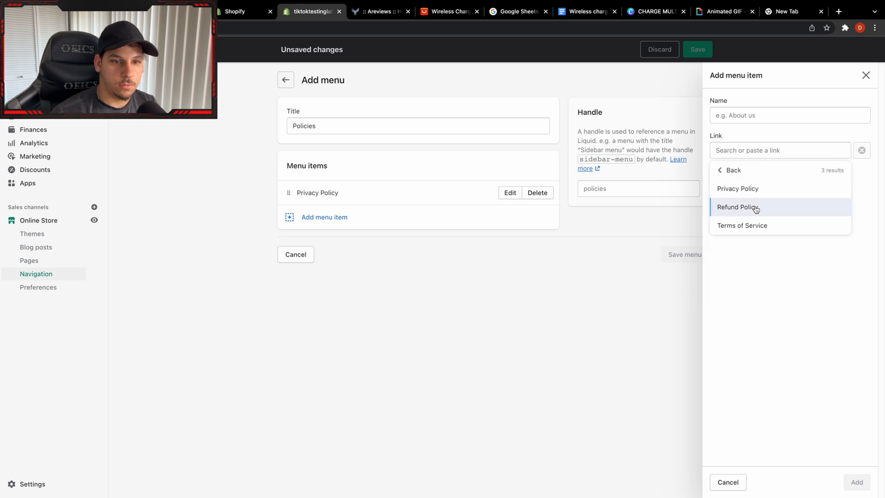
click(753, 206)
click(848, 482)
Add a Terms of Service item linked to that policy to the Policies menu and save the menu.
click(409, 249)
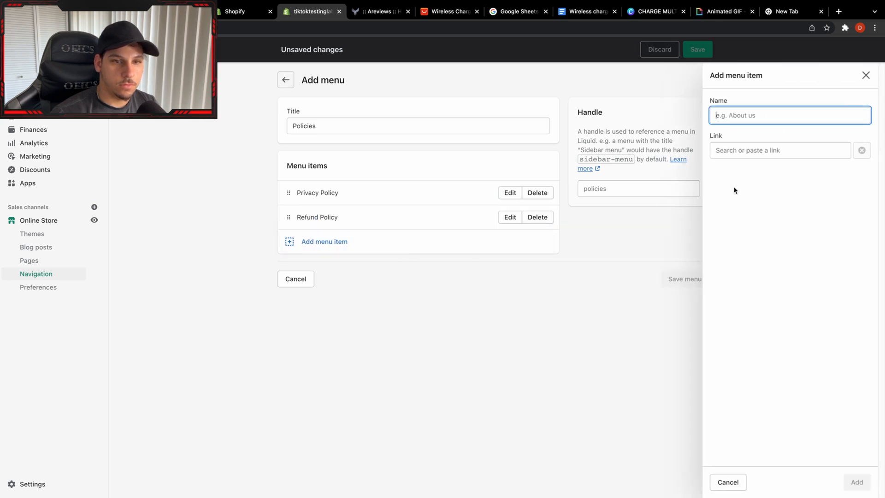
click(775, 150)
click(770, 306)
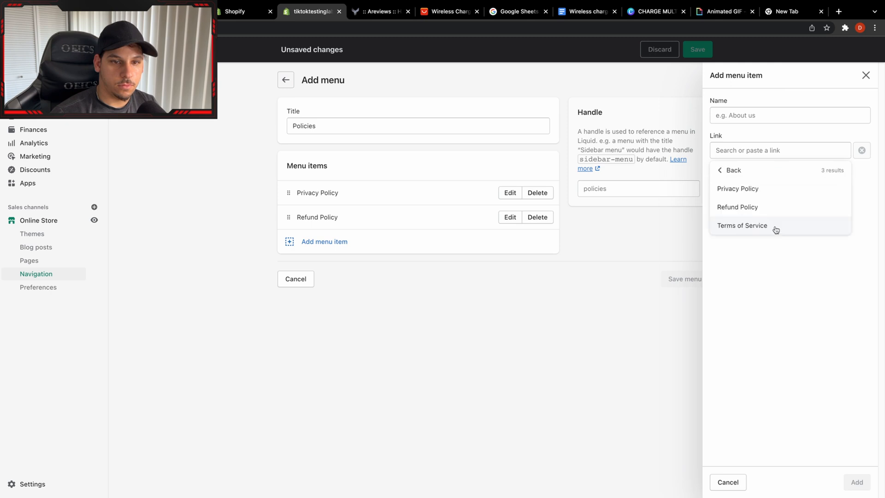
click(775, 229)
click(849, 480)
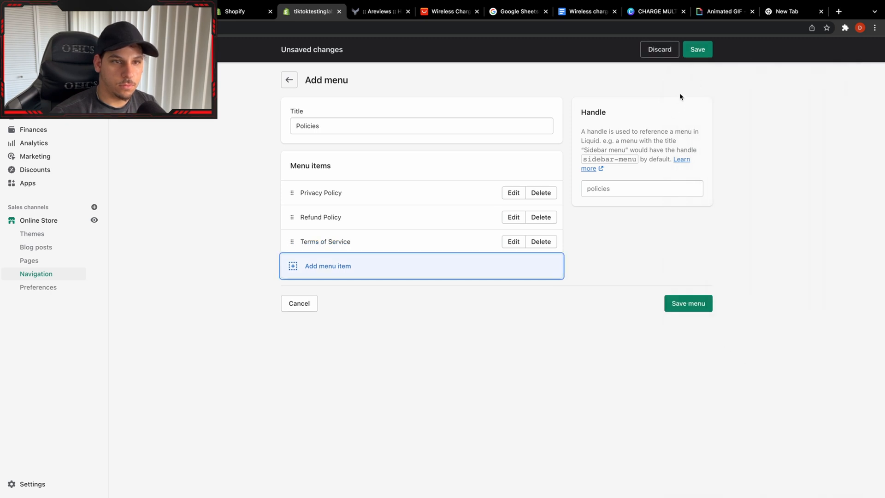
click(698, 49)
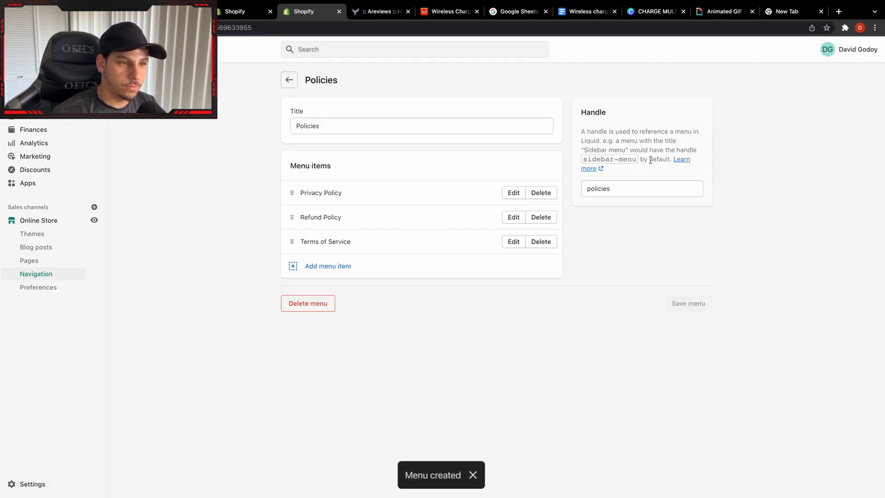
Return to the navigation overview and open the online store's Pages list.
click(60, 273)
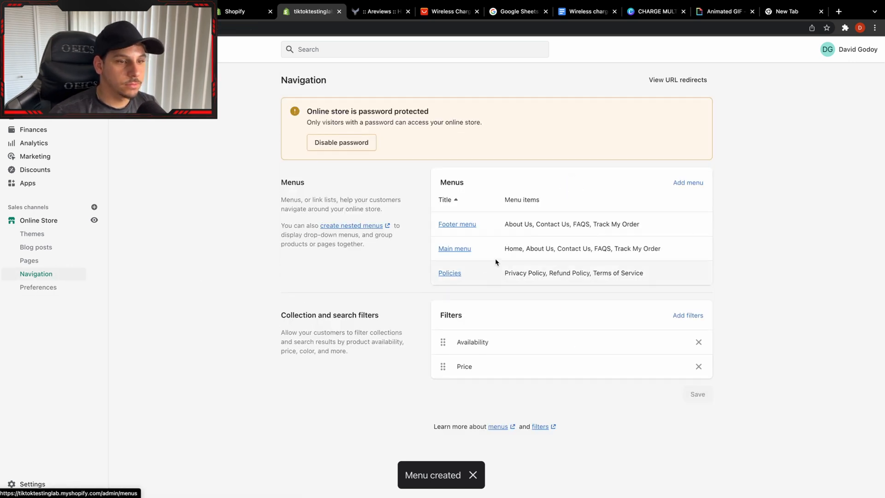
click(29, 260)
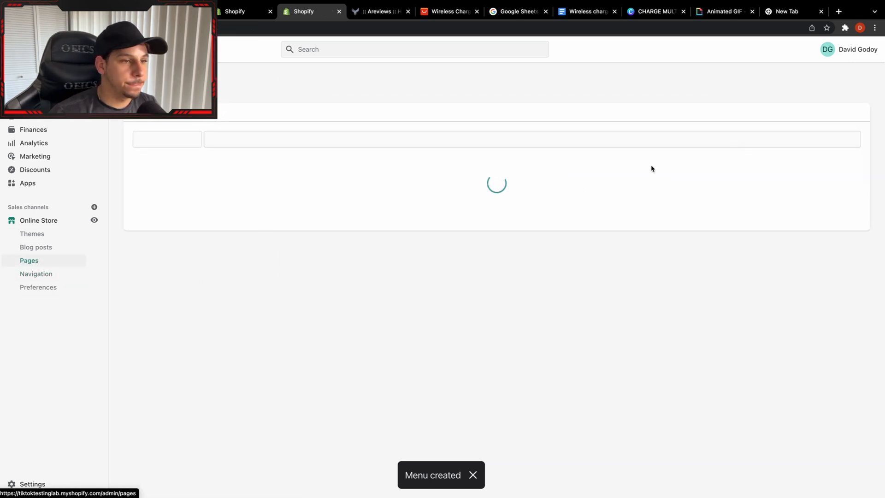
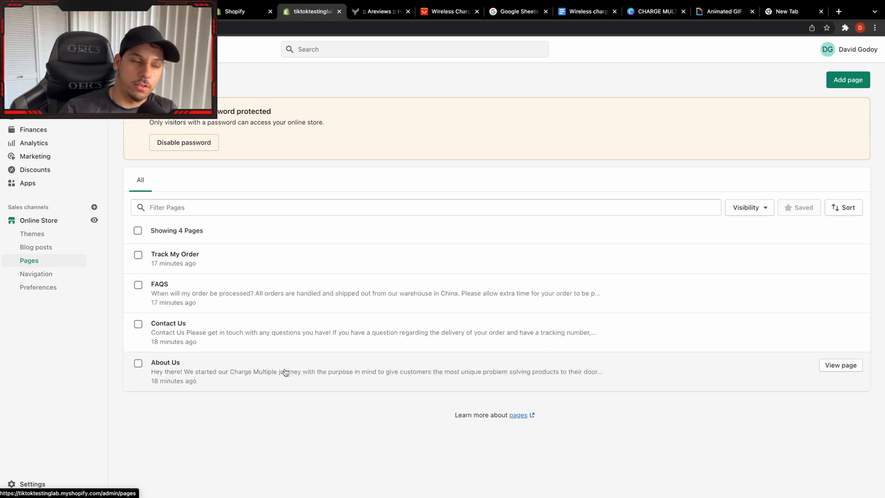
View the Contact Us page in the storefront and copy its web address.
click(162, 339)
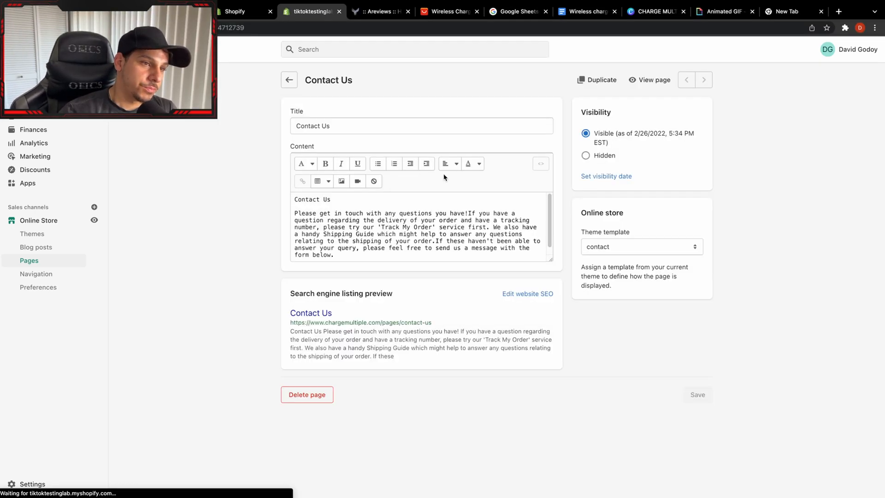
click(647, 81)
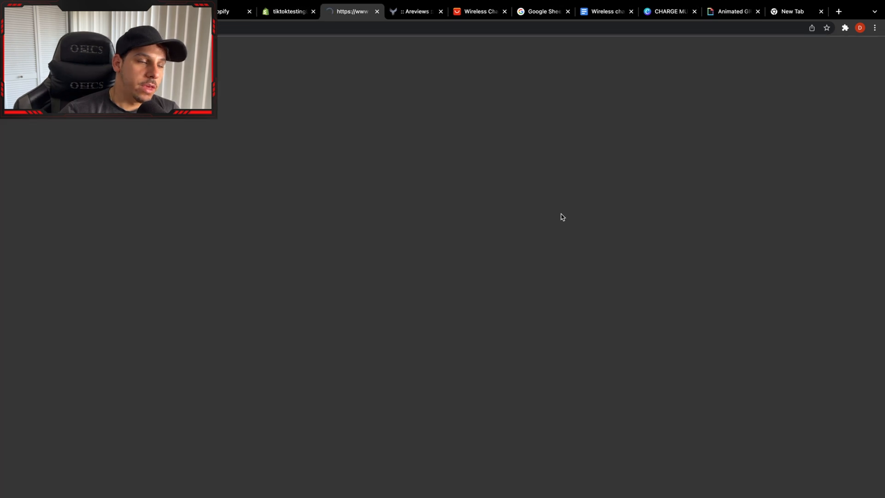
click(141, 26)
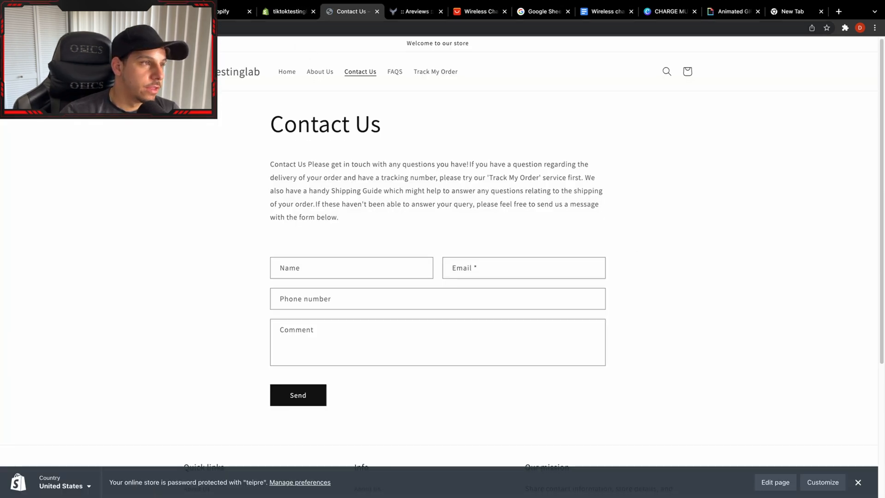
right_click(141, 26)
click(170, 101)
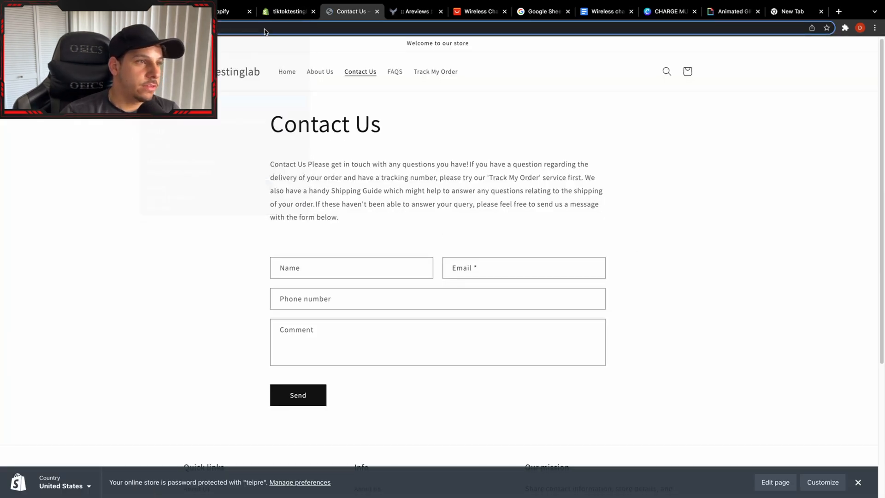
Open the Wireless Charging Stand 15W Qi Fast Charging product and go to the end of its description.
click(287, 11)
click(33, 103)
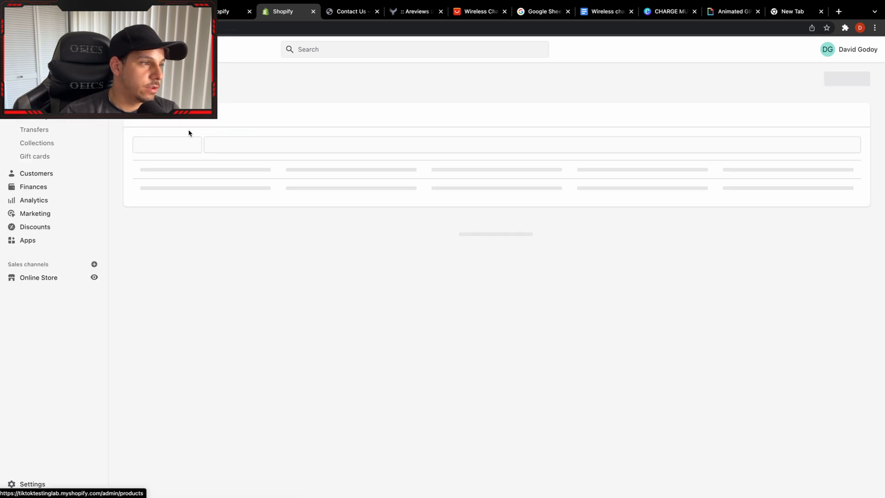
click(374, 184)
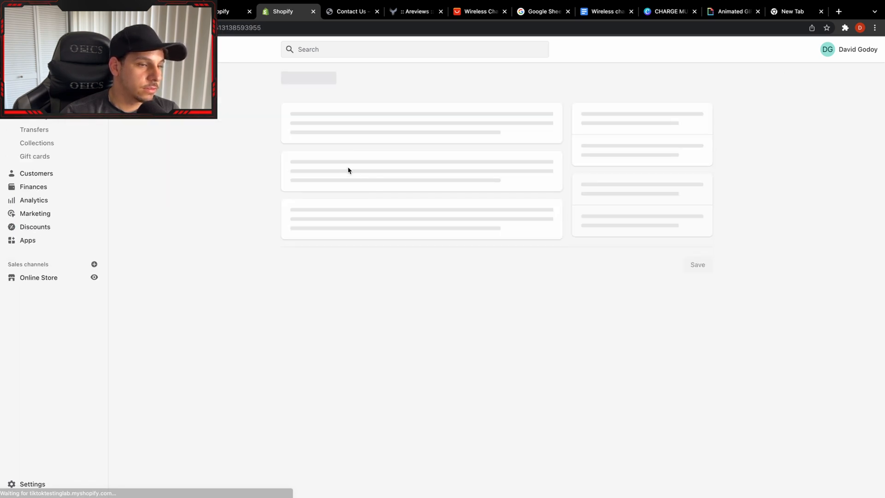
scroll(560, 365, down, 10)
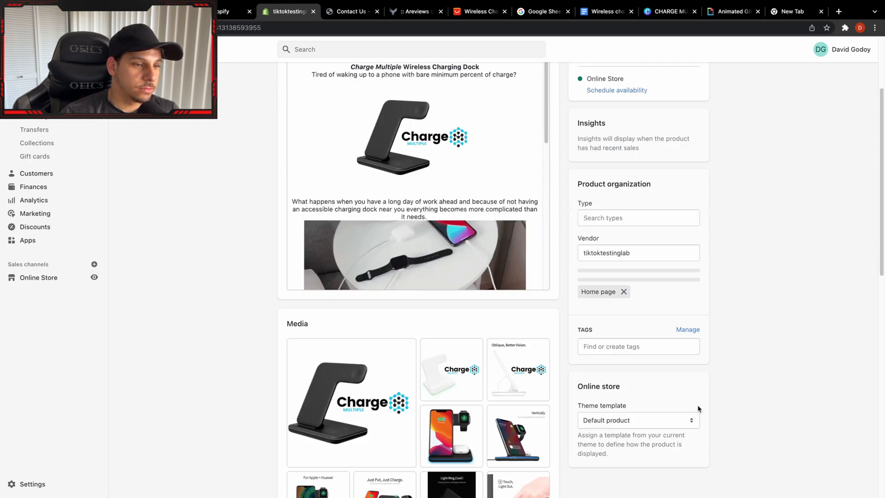
scroll(560, 366, up, 9)
scroll(486, 251, down, 10)
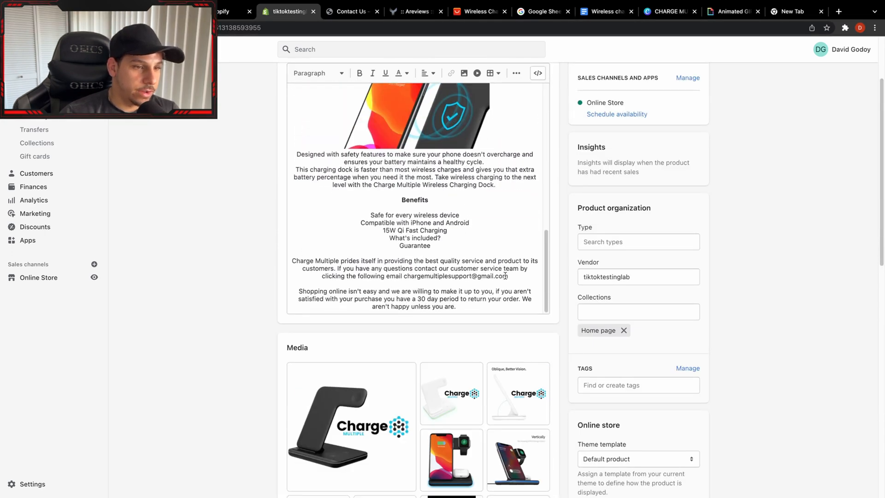
drag(508, 278, 405, 277)
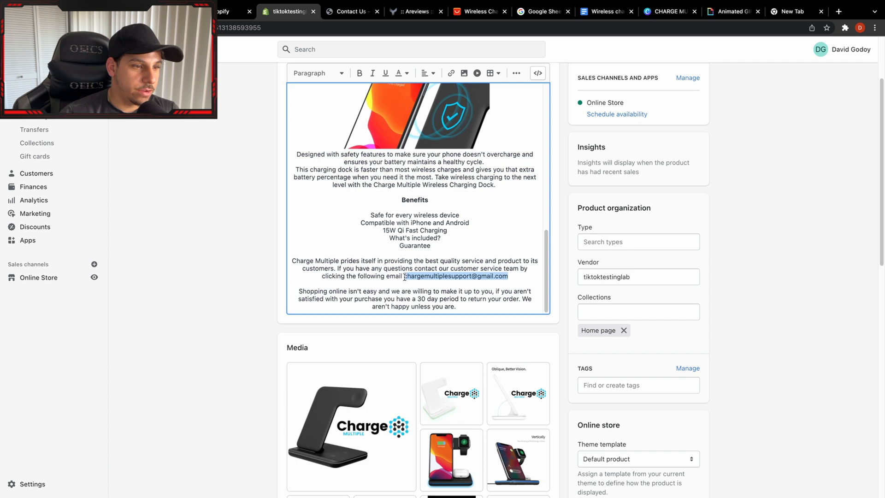
click(451, 72)
click(373, 243)
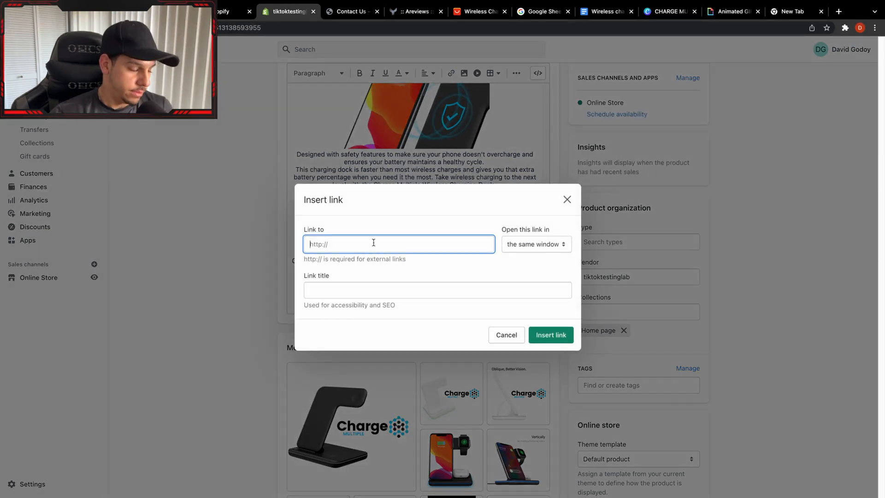
key(super+v)
click(430, 266)
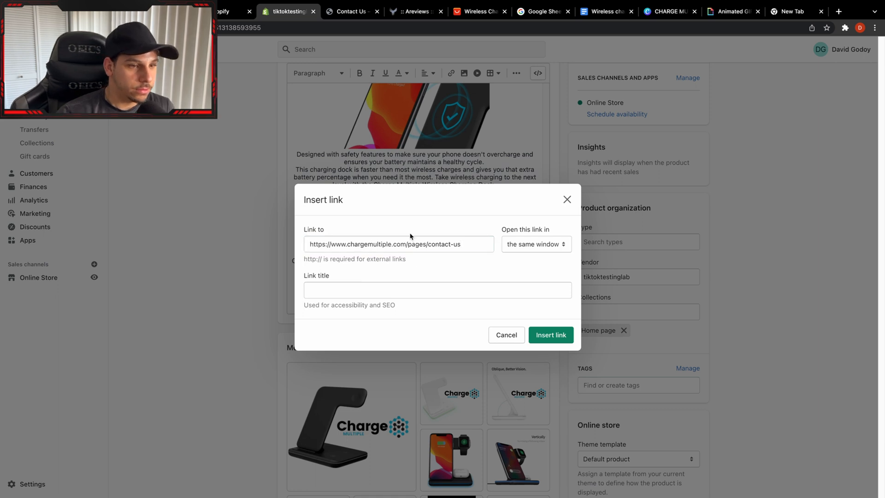
Title the link "Contact us", insert it set to open in the same window, and save the product.
click(541, 251)
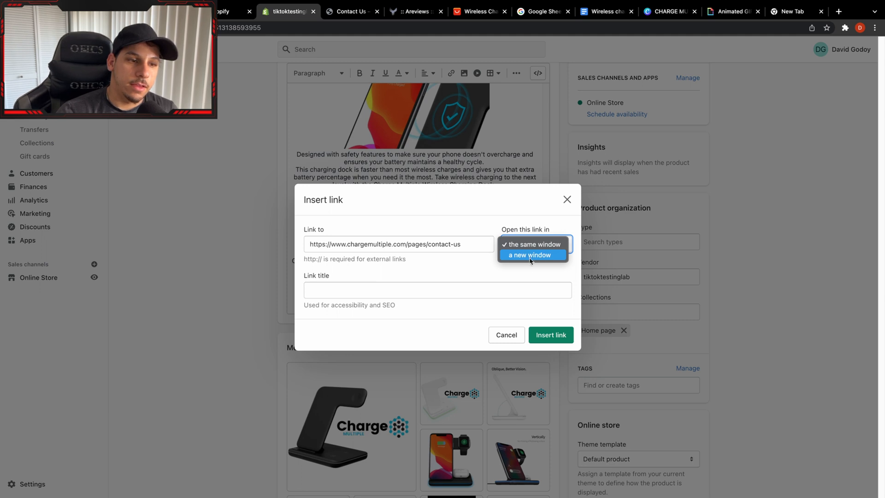
click(486, 267)
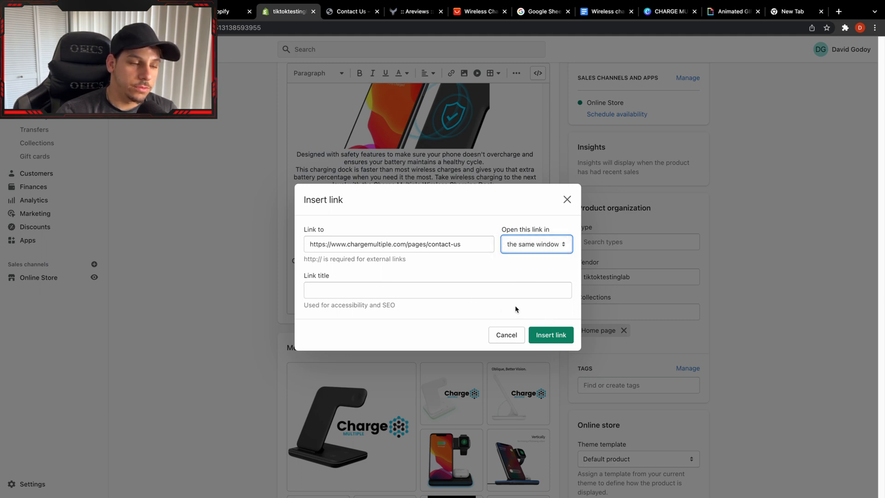
click(469, 294)
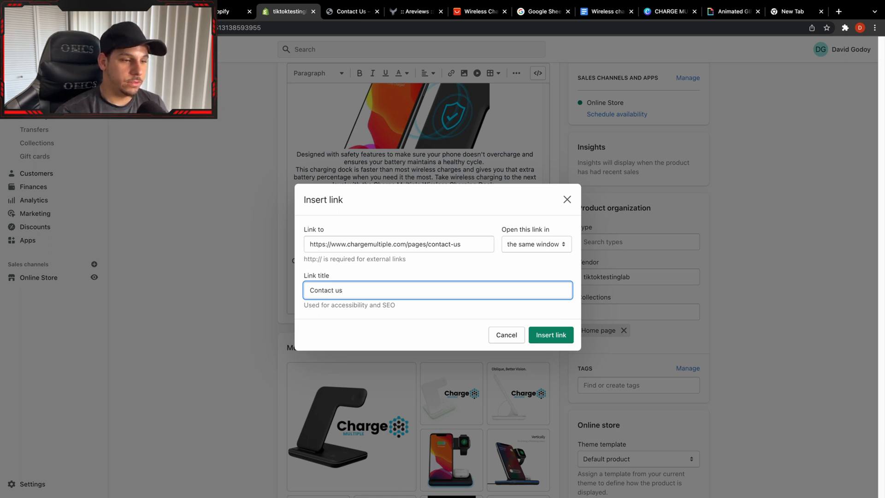
click(570, 340)
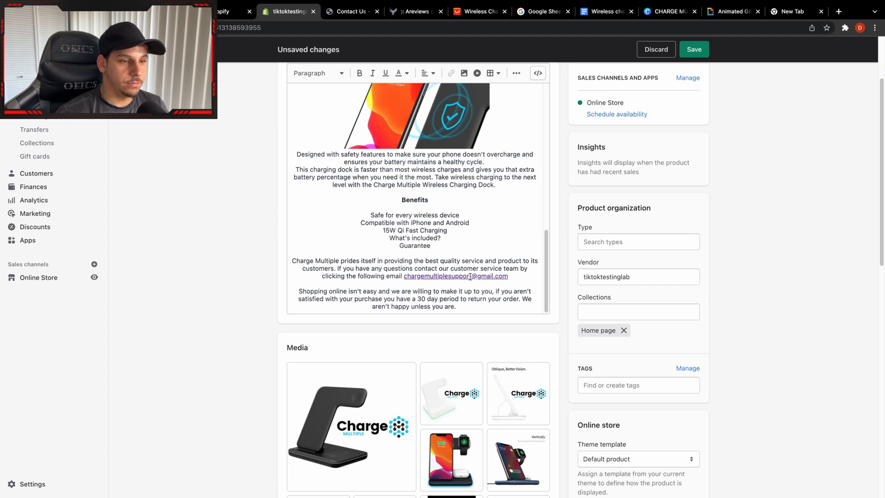
click(694, 49)
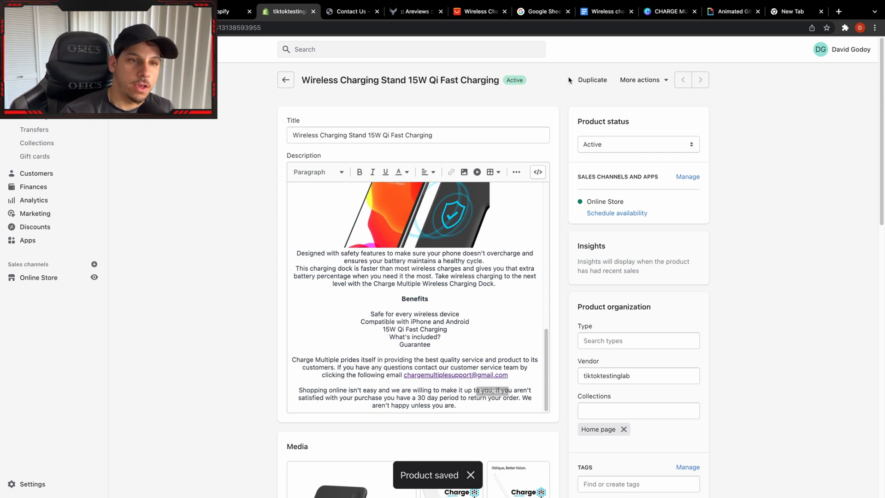
Preview the product page, test the support email link in its description, and close the preview.
click(650, 78)
click(650, 101)
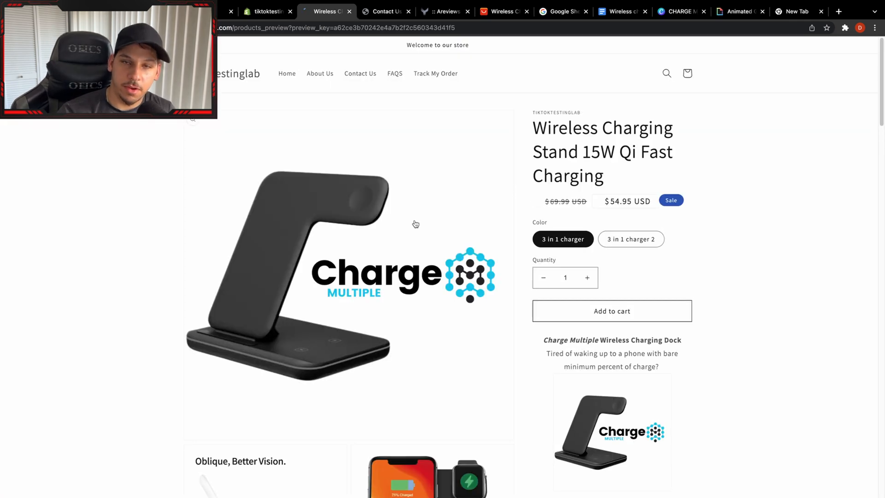
scroll(489, 309, down, 8)
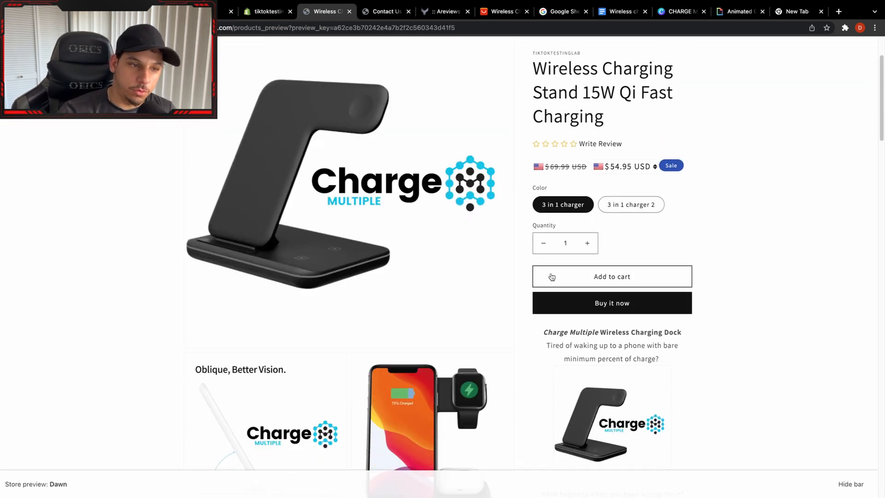
scroll(612, 306, down, 10)
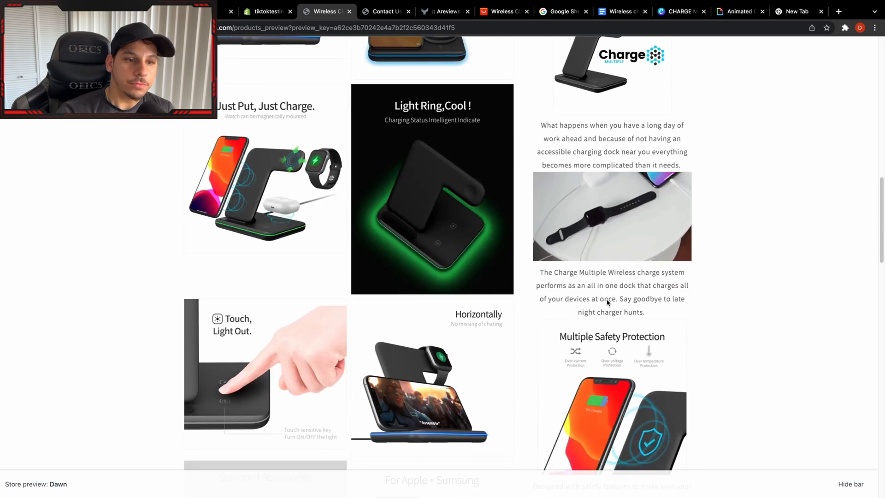
scroll(609, 334, down, 2)
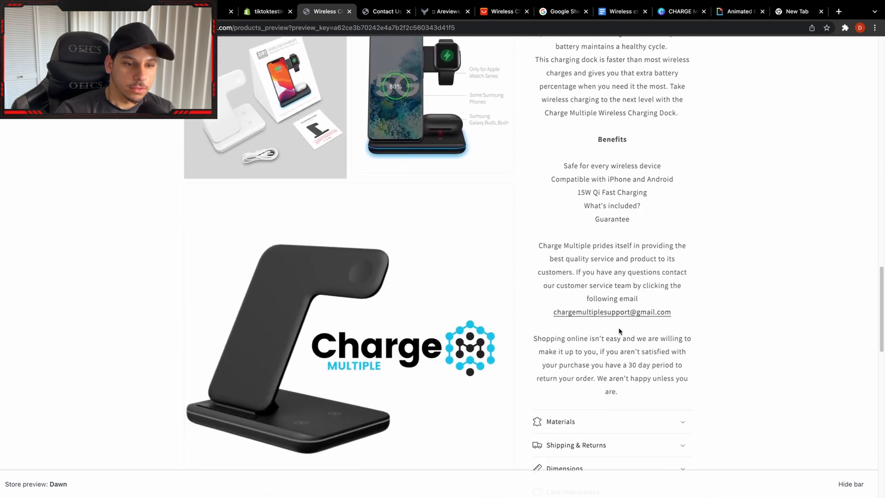
click(613, 312)
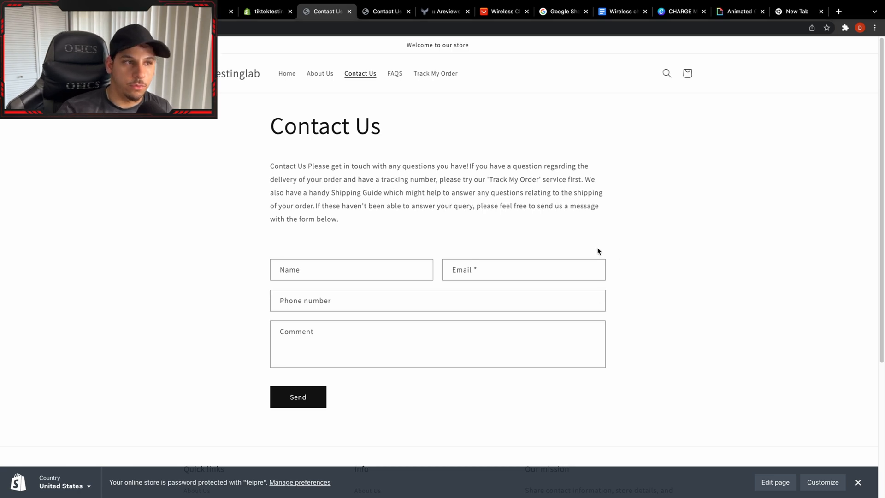
click(350, 11)
scroll(471, 267, down, 4)
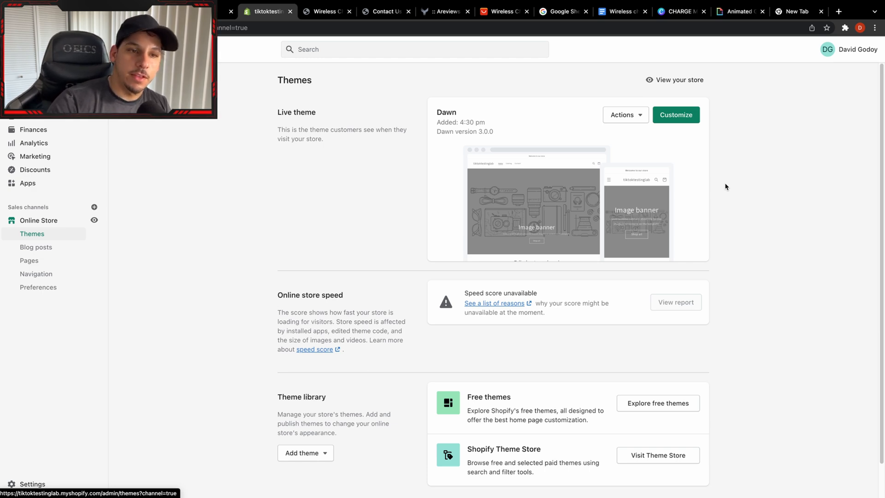
Open the live Dawn theme for customizing and upload the Charge logo with payment badges as the header logo.
click(677, 116)
click(56, 150)
click(779, 156)
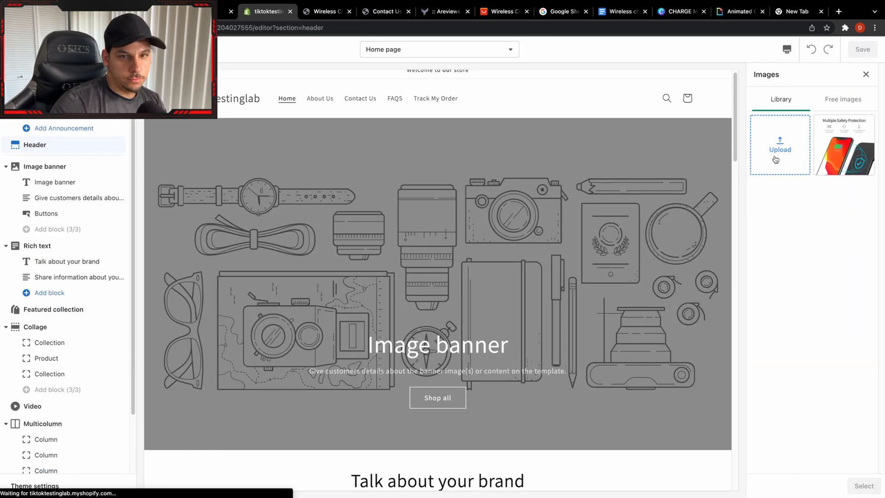
click(776, 160)
click(360, 282)
click(643, 358)
click(864, 485)
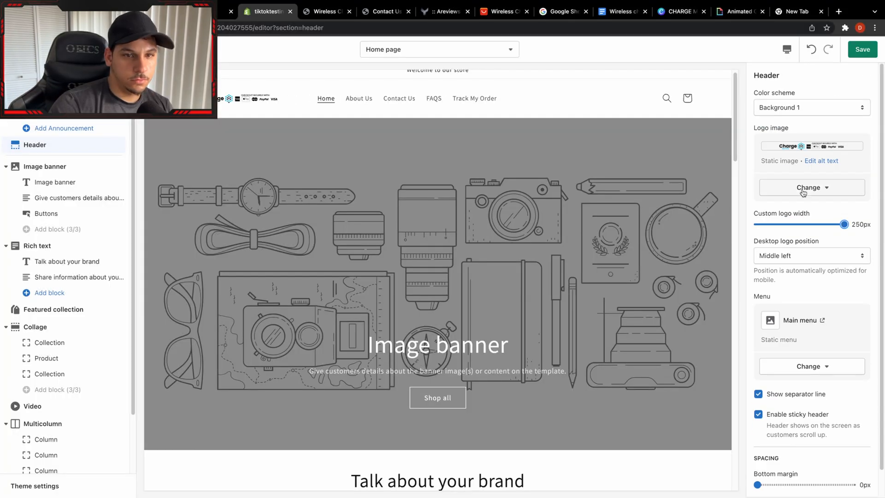
Replace the header logo image with an uploaded Charge Multiple logo without payment badges.
click(804, 191)
click(789, 207)
click(780, 145)
click(352, 275)
click(644, 358)
click(780, 145)
click(334, 265)
click(606, 358)
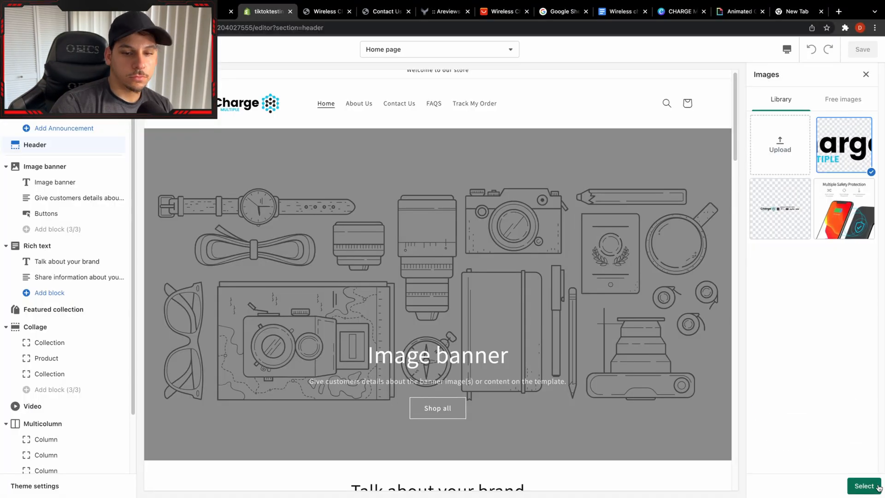
click(878, 486)
Open Pexels in a browser tab and search its stock photos for "wireless charging dock".
click(44, 166)
click(386, 12)
click(298, 27)
text(pexels)
key(Return)
click(397, 171)
text(wireless ch)
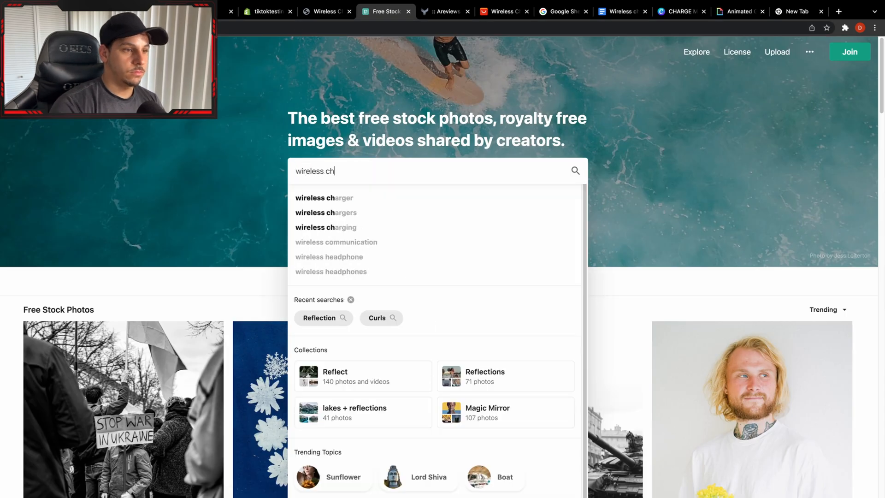
text(arging dock)
key(Return)
Download the Pexels photo of a smartwatch, earbuds and phone lying on a wooden table.
scroll(389, 280, down, 7)
click(507, 328)
right_click(443, 212)
click(461, 316)
key(Return)
scroll(512, 261, down, 4)
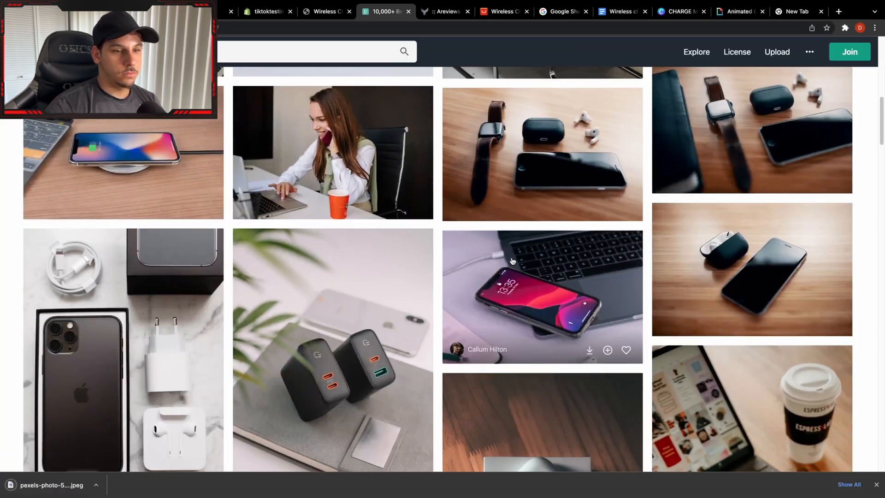
Switch back to the Shopify theme editor and use the downloaded photo as the home page's image banner.
click(268, 11)
drag(46, 485, 813, 118)
scroll(815, 249, down, 5)
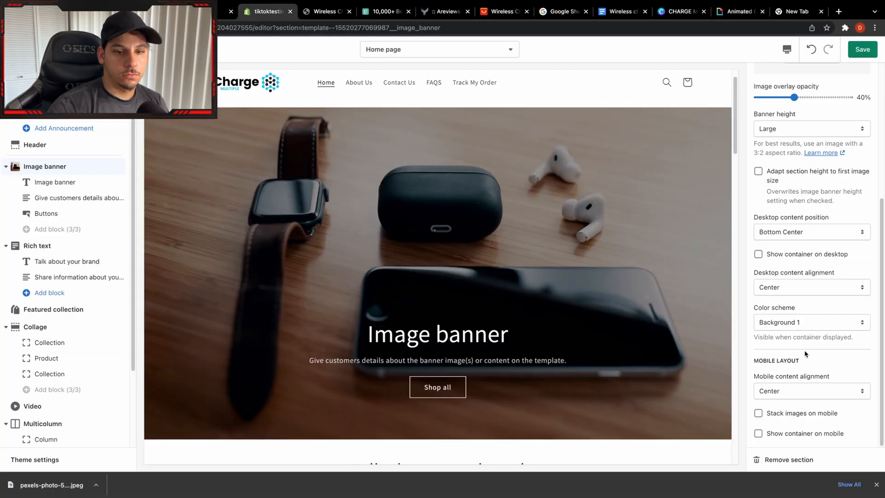
Set the image banner heading to "All in One Wireless Charger" and remove the banner's description text block.
click(45, 166)
click(55, 182)
triple_click(812, 106)
text(All in o)
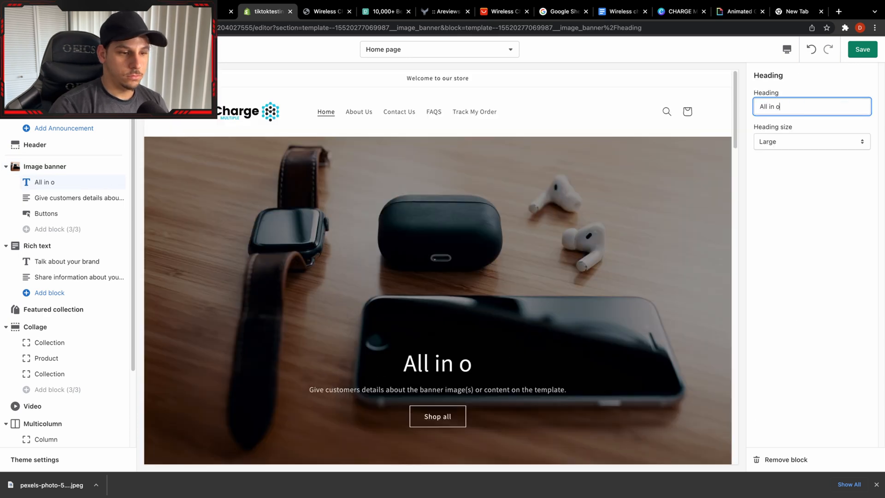
key(BackSpace)
text(One Wireless Charger)
click(79, 198)
click(786, 460)
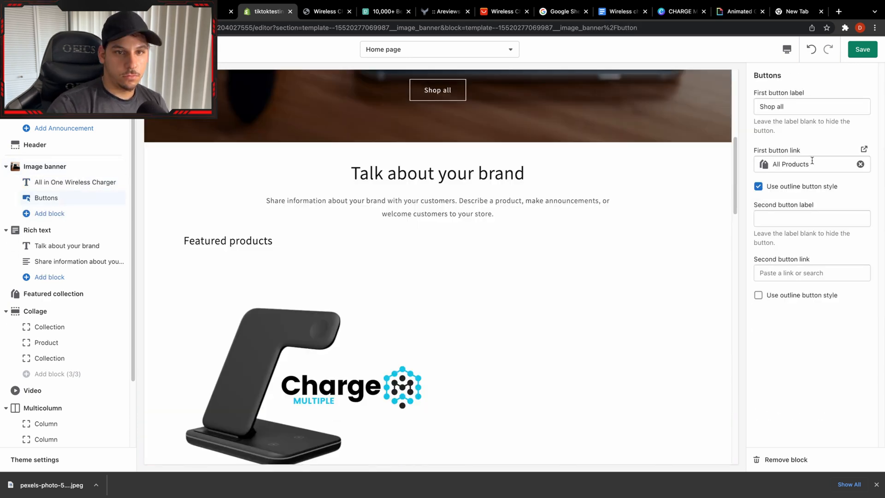
Relabel the image banner's first button "Shop Now" and replace its All Products link with a new target.
click(812, 107)
key(BackSpace)
key(BackSpace)
key(BackSpace)
text(Now)
click(860, 164)
click(812, 163)
click(789, 127)
click(790, 142)
Set the rich text section's heading to "We are changing the way you charge your devices.".
click(52, 231)
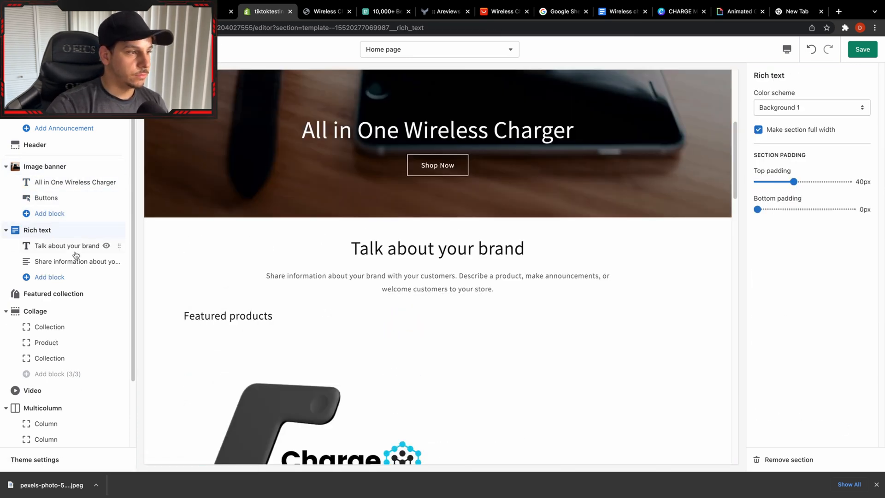
click(75, 253)
triple_click(812, 106)
text(We are changing the way you charge your)
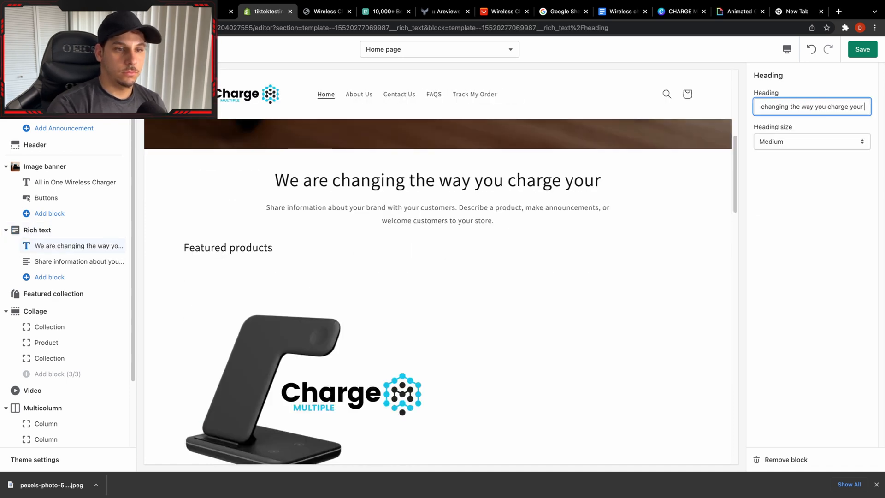
text( devices.)
Set the rich text heading to "Have a more complete and unified charging experience." and clear the description below it.
triple_click(830, 107)
text(Have a more complete and unified charging)
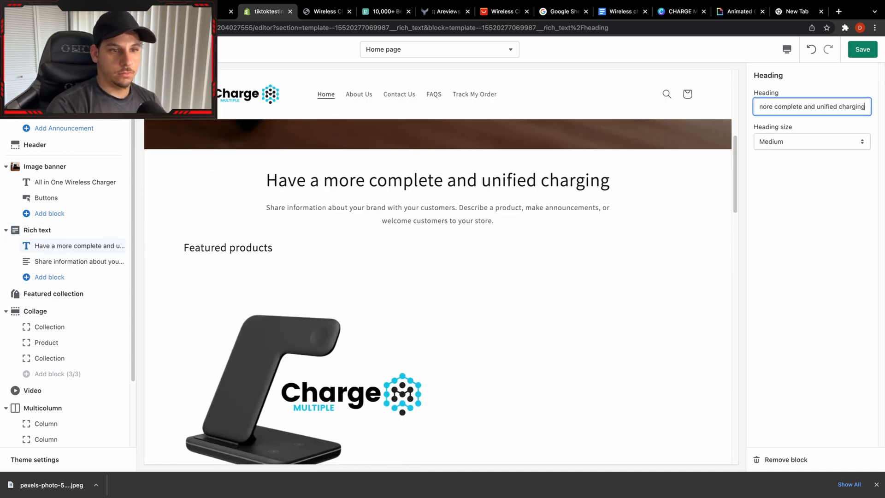
text( experience.)
click(79, 261)
triple_click(807, 146)
key(BackSpace)
Remove the Collage section from the home page.
scroll(679, 222, up, 5)
scroll(679, 221, down, 3)
scroll(48, 210, down, 1)
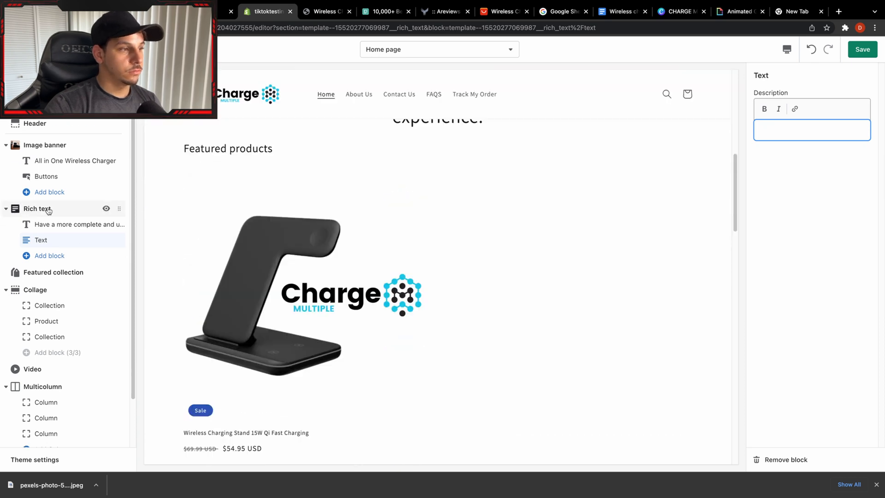
click(62, 289)
click(786, 460)
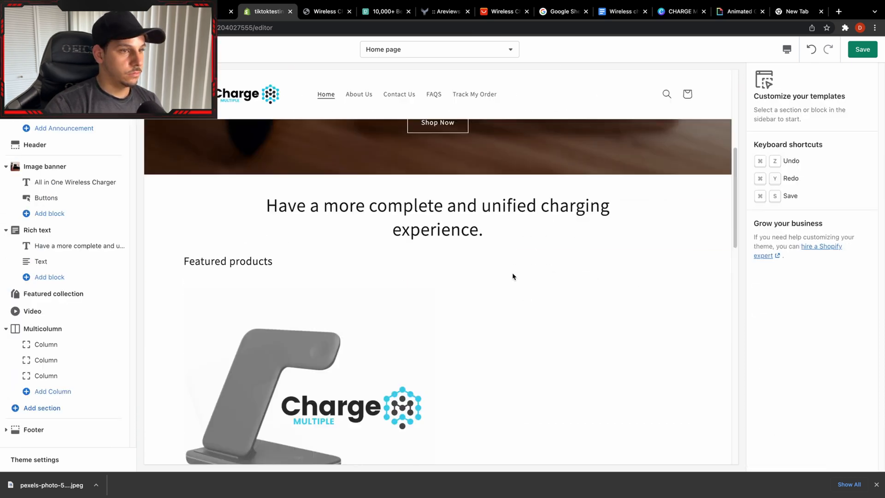
Remove the Video section from the home page.
click(41, 261)
click(32, 311)
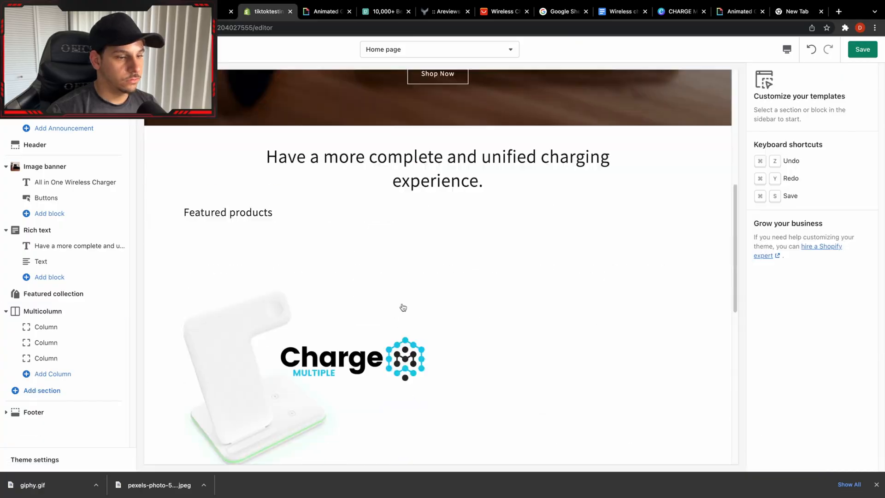
Set the first column's heading to "Best Customer Service Guarantee" and its description to "We take pride in our service and we aren't happy unless you are.".
click(46, 327)
double_click(768, 163)
text(Best Customer Service Guarantee)
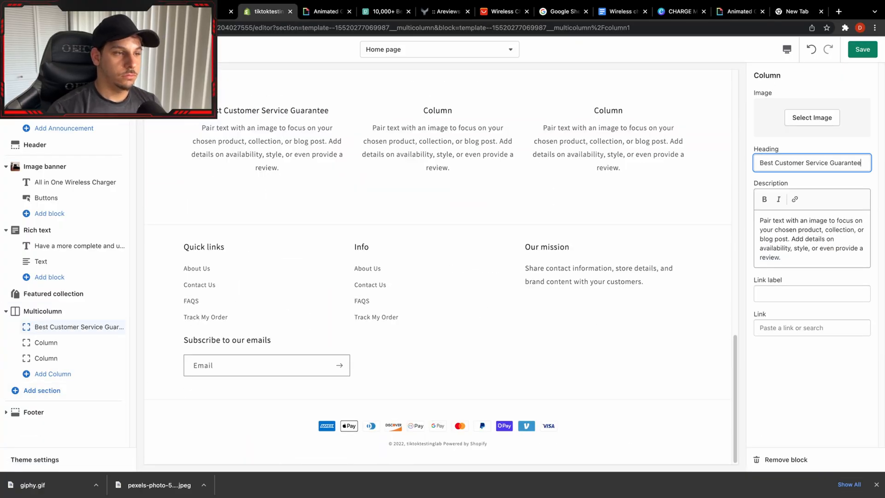
drag(784, 258, 758, 219)
text(We take pride in our service and we aren't happy unless you are.)
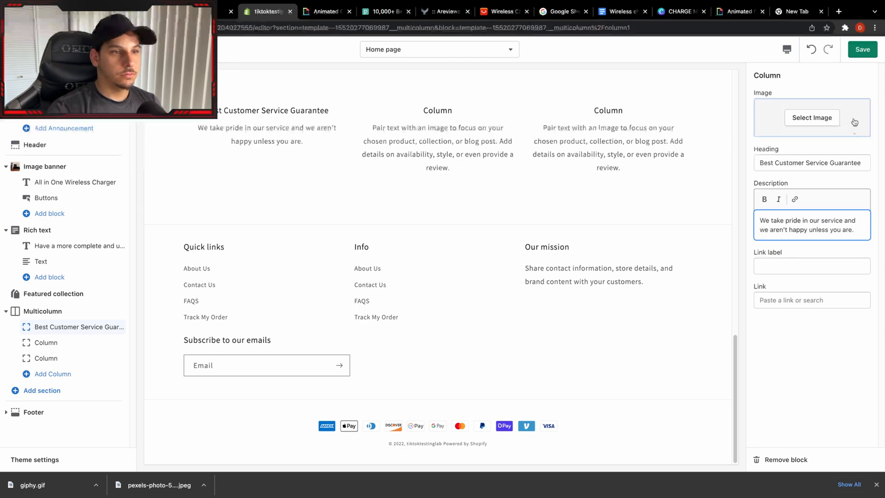
Set the second column's heading to "Free Shipping Included" and its description to "Free Shipping is included for all of our products.".
scroll(490, 212, up, 3)
click(46, 343)
double_click(769, 163)
text(S)
key(BackSpace)
text(Free Shipping Included)
drag(784, 258, 758, 218)
text(Fr)
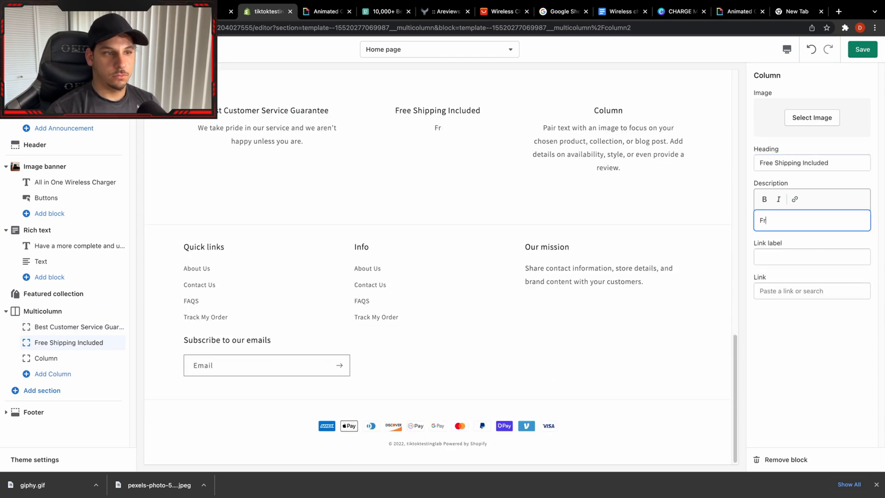
text(ee Shipping is included for all of our products so the price that you see it is the pric)
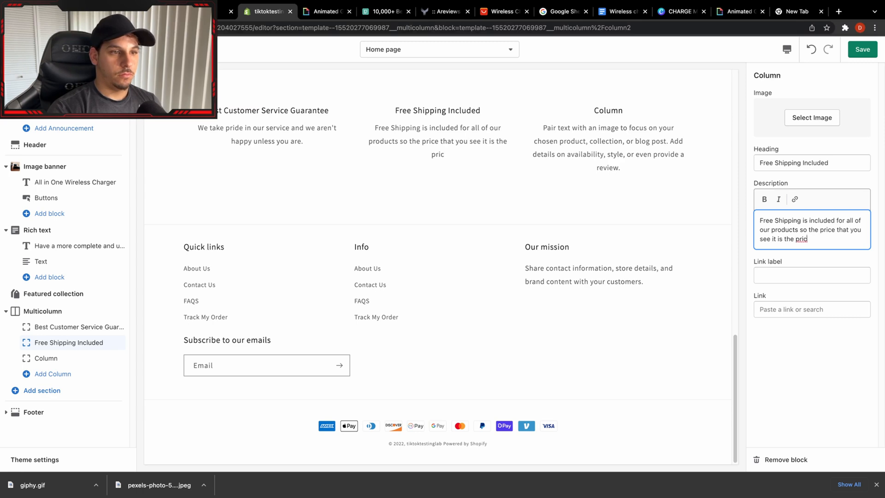
text(e)
key(BackSpace)
key(BackSpace)
key(BackSpace)
key(BackSpace)
key(BackSpace)
key(BackSpace)
key(BackSpace)
key(BackSpace)
key(BackSpace)
key(BackSpace)
key(BackSpace)
key(BackSpace)
key(BackSpace)
key(BackSpace)
key(BackSpace)
key(BackSpace)
key(BackSpace)
key(BackSpace)
key(BackSpace)
key(BackSpace)
text(.)
Set the third multicolumn column's heading to "24/7 Customer Support".
click(46, 359)
scroll(582, 245, up, 2)
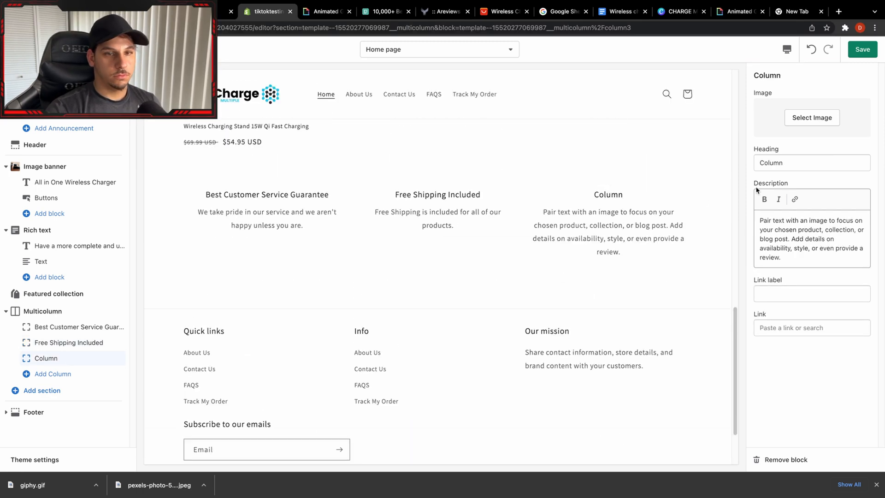
click(829, 159)
key(BackSpace)
key(BackSpace)
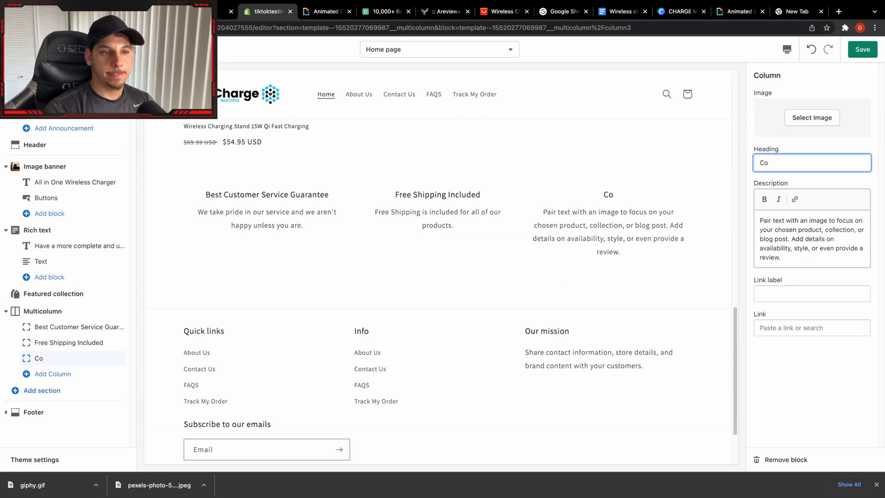
key(BackSpace)
key(BackSpace)
text(24/7 Customer Support)
Replace the third column's description with "Contact us anytime you have a question, we will be more than glad to help.".
click(793, 237)
key(ctrl+a)
key(BackSpace)
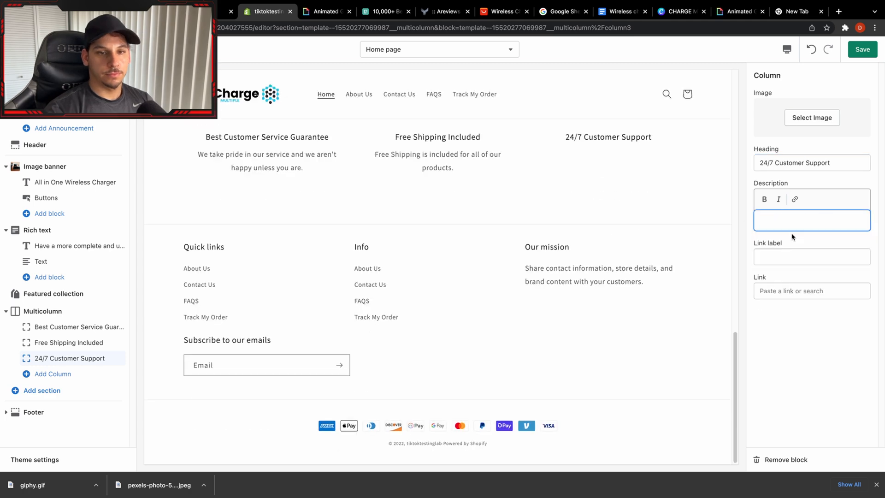
text(Contact us anytime you have a question, we will be more than glad to help.)
Insert a page link with the text "Contact Us" below the third column's description.
click(795, 199)
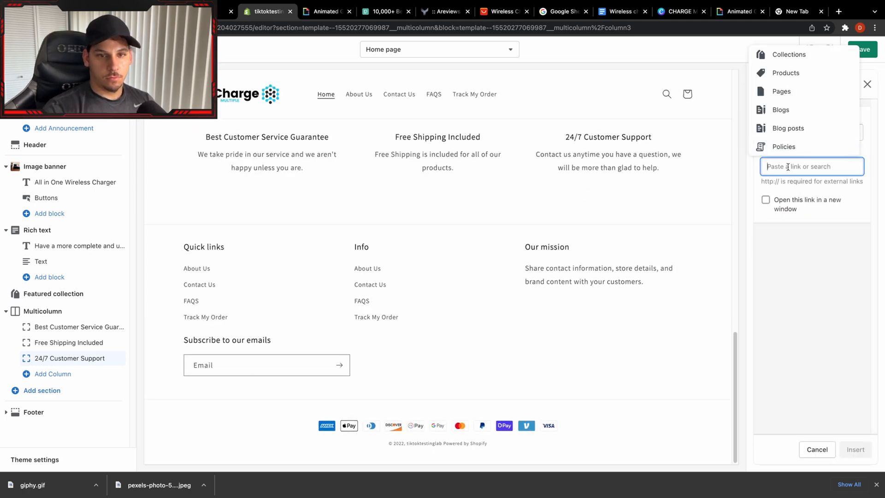
click(783, 92)
click(788, 110)
text(Contact Us)
key(Return)
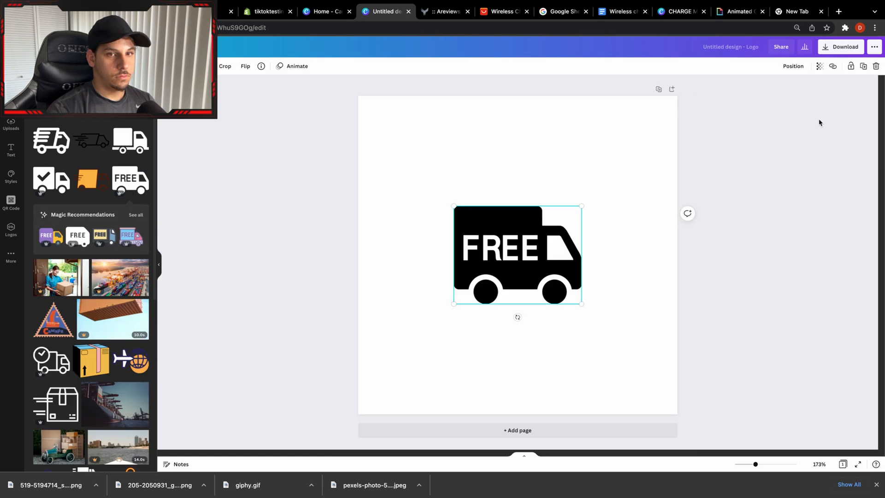
In Canva, download the free-shipping truck icon design and delete the icon from the canvas.
click(841, 47)
click(819, 189)
key(Delete)
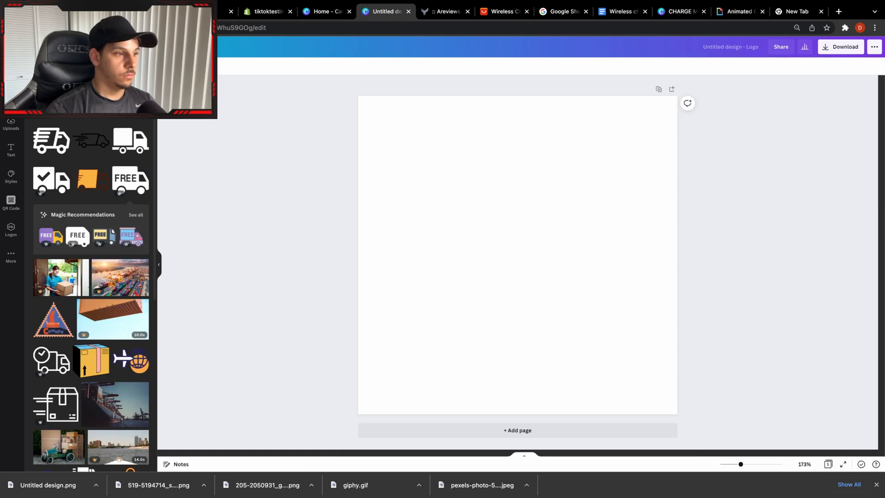
Search the elements for "customer service", place the 24/7 phone icon on the canvas, and add the guarantee ribbon badge.
text(customer service)
key(Return)
click(51, 264)
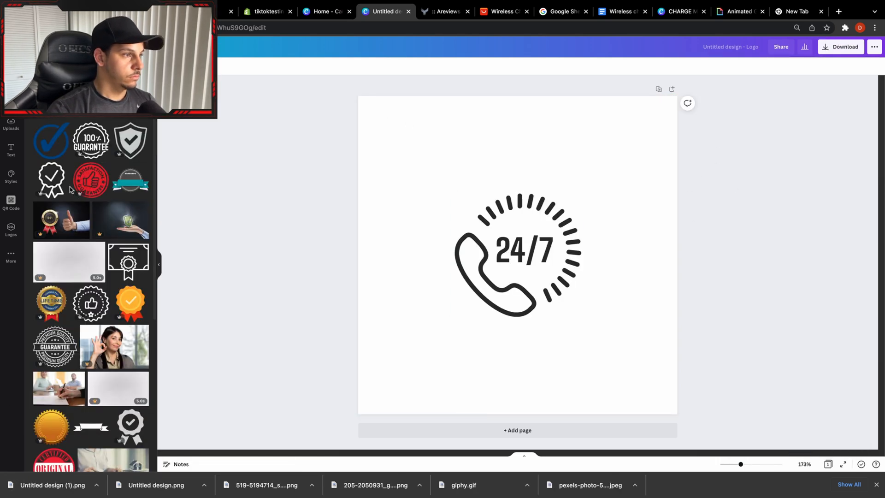
drag(70, 190, 474, 326)
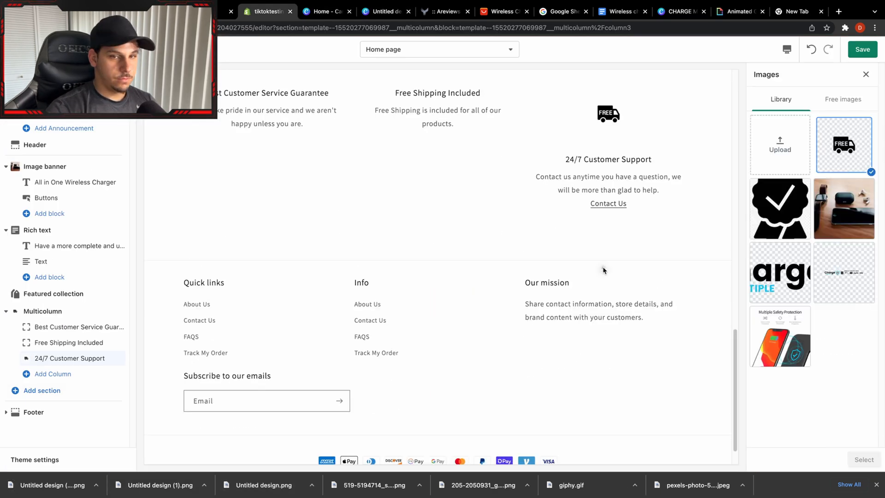
In the Shopify theme editor, assign the truck icon to the Free Shipping column and the 24/7 phone icon to the Customer Support column.
click(864, 458)
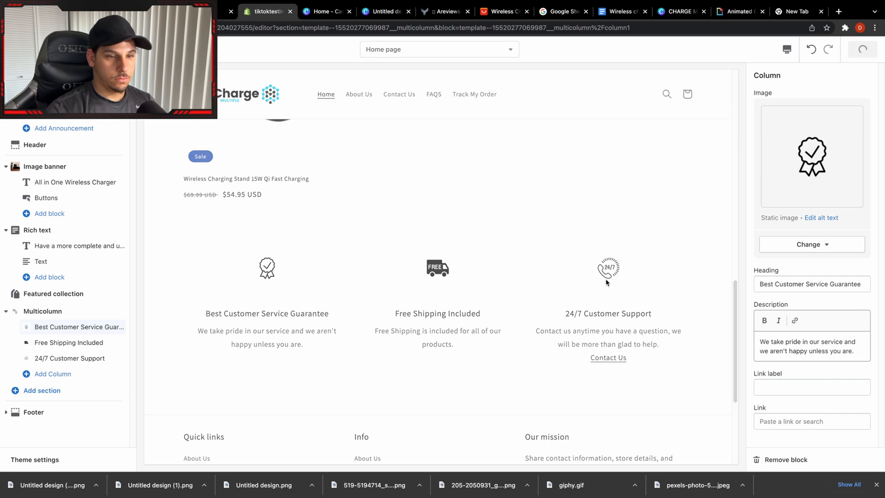
scroll(652, 375, up, 10)
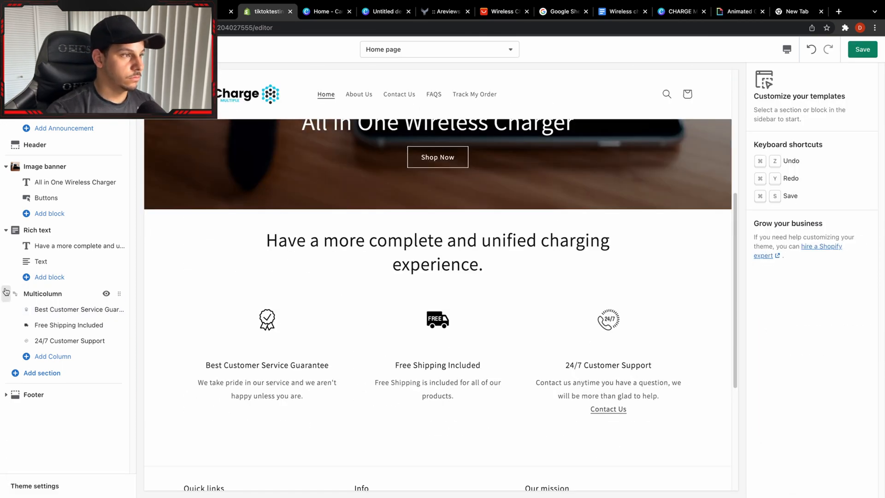
Add a Featured product section to the home page below the multicolumn section.
click(33, 394)
click(42, 373)
click(70, 247)
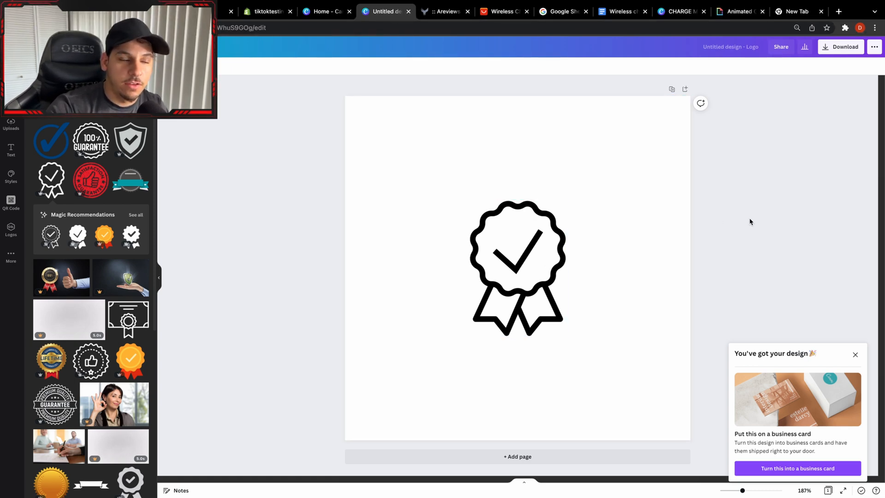
Examine the store's previewed home page, including the image banner, rich text heading and three icon columns.
click(264, 12)
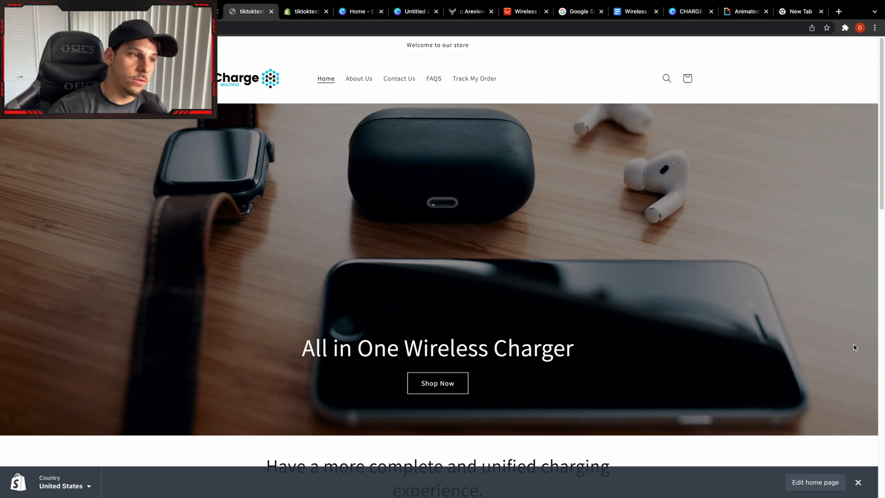
scroll(821, 343, down, 1)
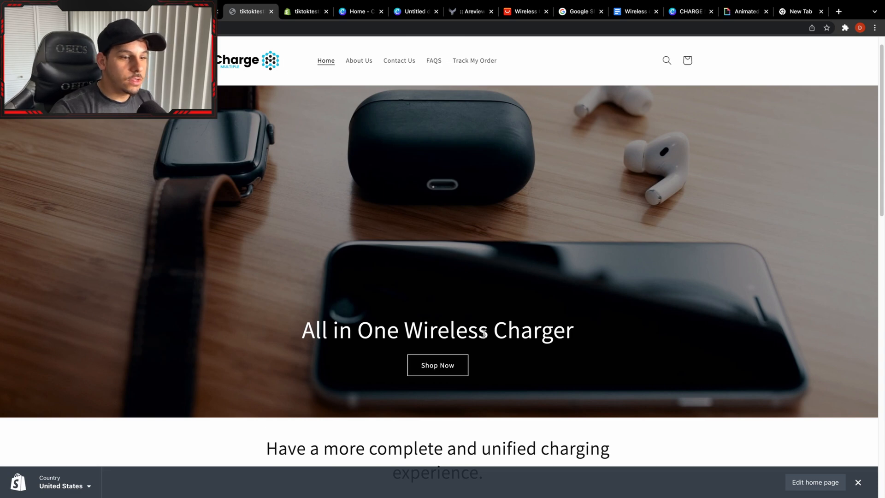
scroll(481, 332, down, 3)
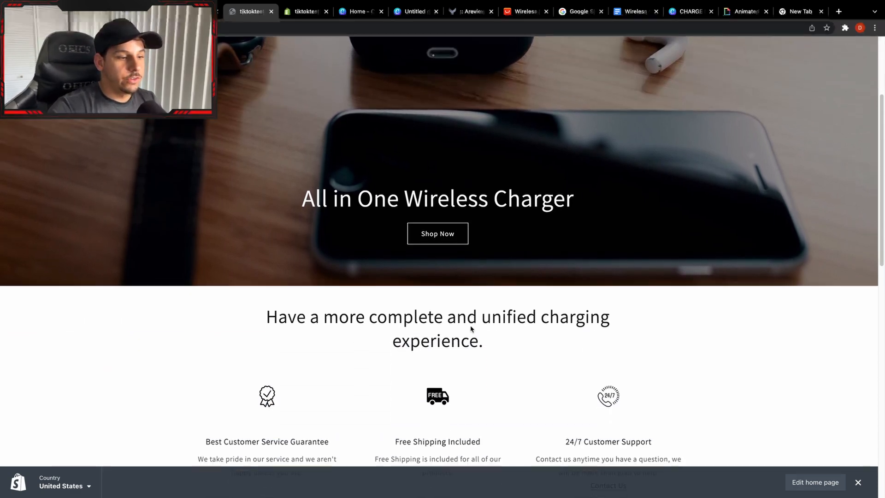
scroll(468, 295, down, 1)
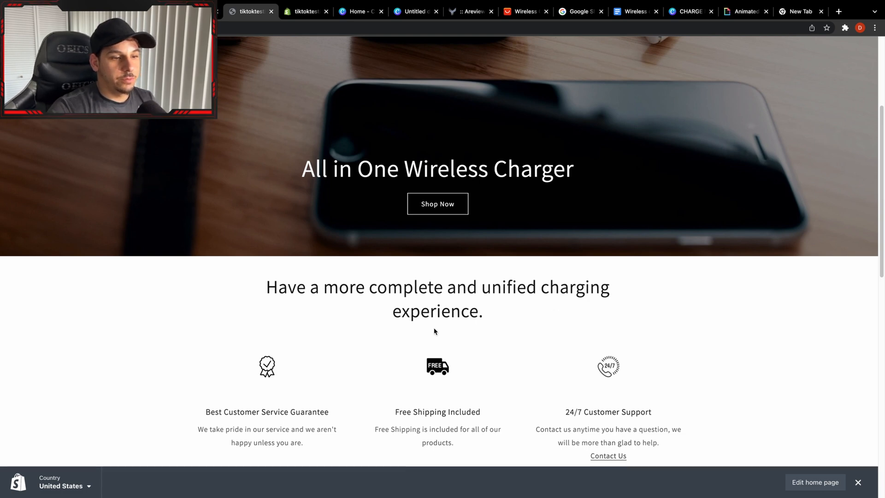
scroll(435, 330, down, 2)
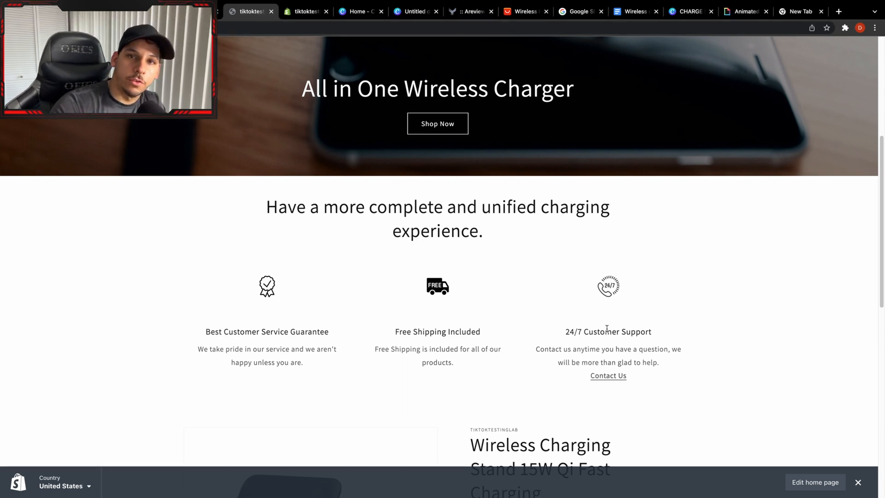
scroll(595, 351, down, 1)
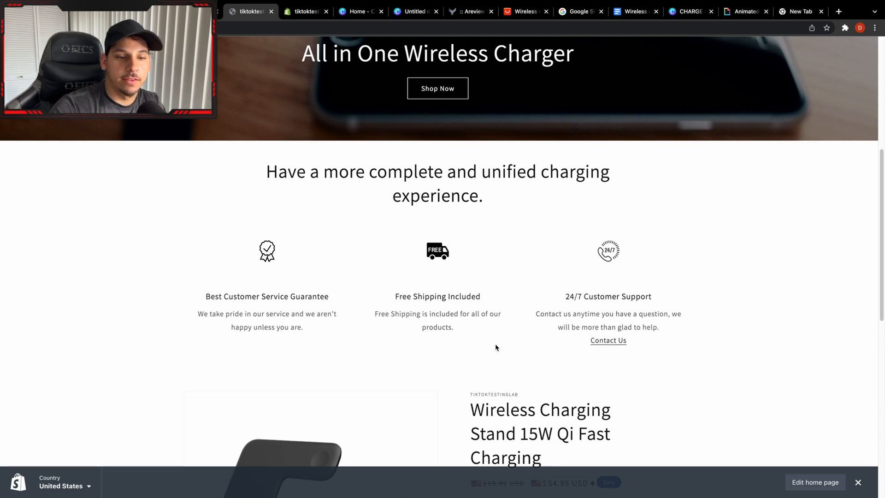
scroll(542, 249, up, 5)
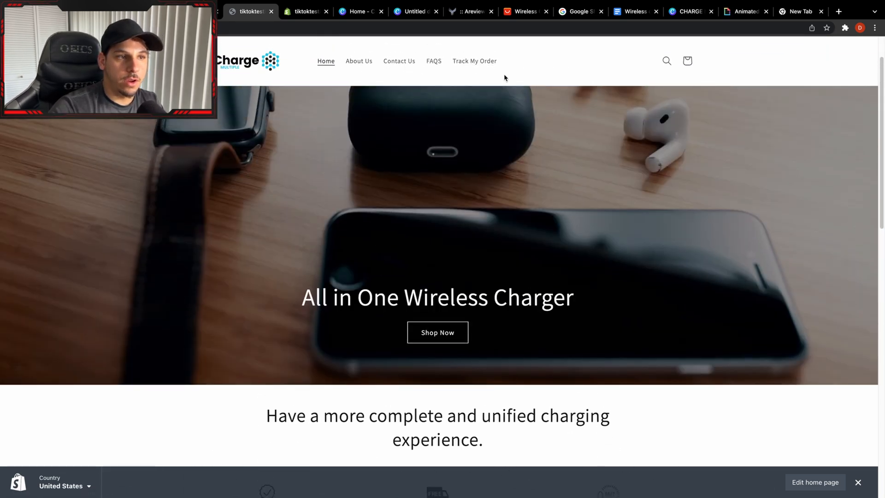
scroll(578, 232, down, 7)
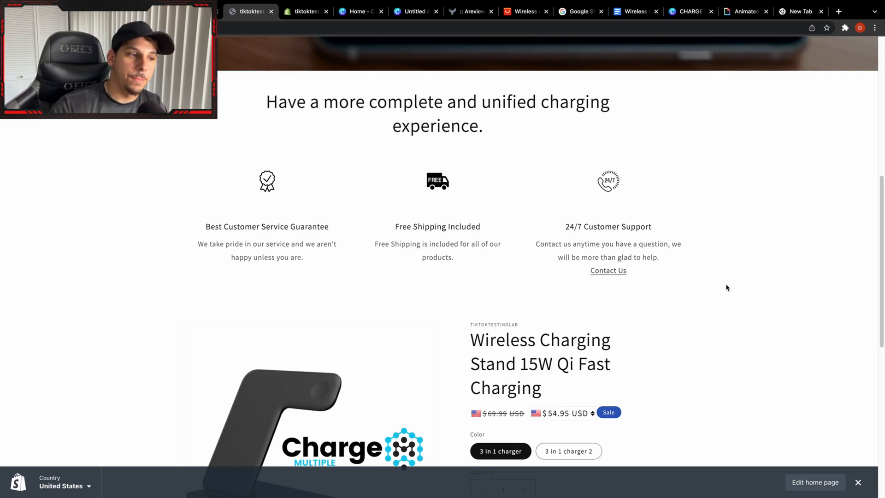
scroll(585, 309, down, 2)
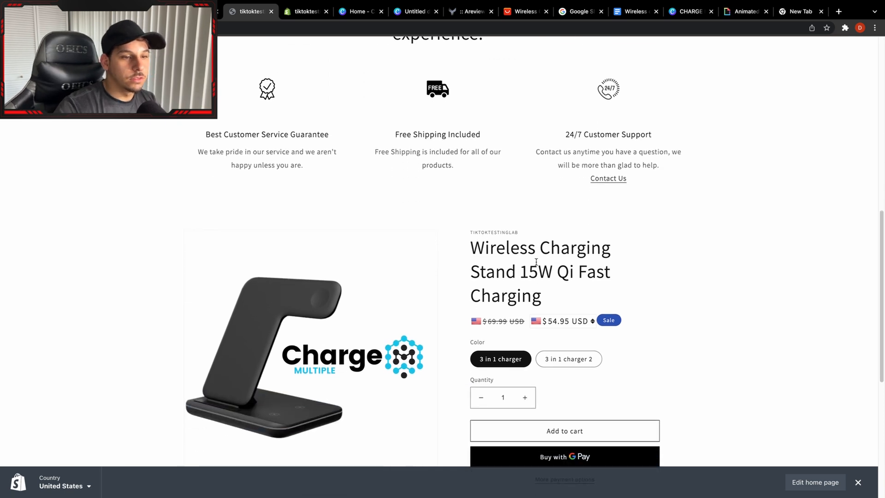
Examine the featured product's vendor text, prices and footer, and preview the "3 in 1 charger 2" color variant.
drag(505, 227, 467, 228)
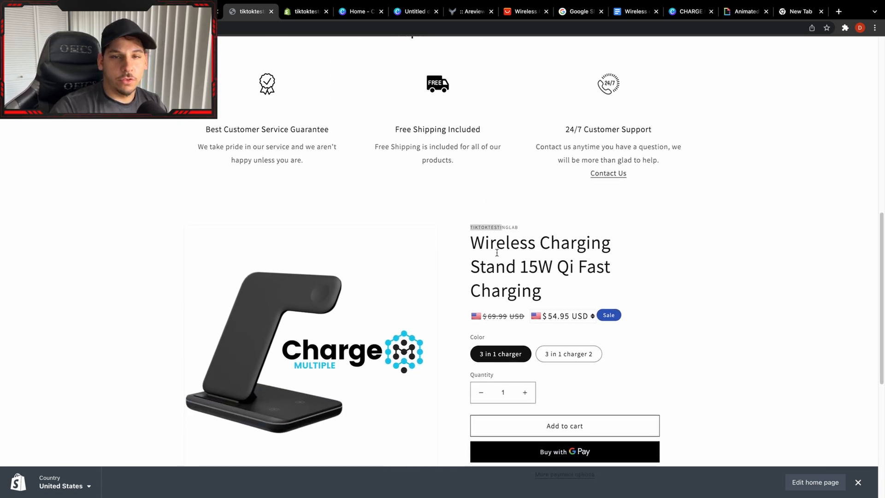
scroll(598, 270, down, 2)
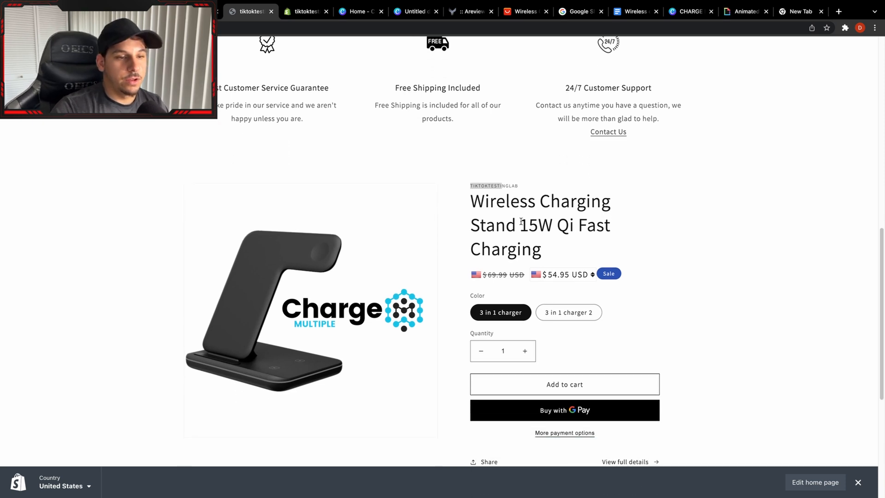
scroll(692, 189, down, 1)
click(662, 244)
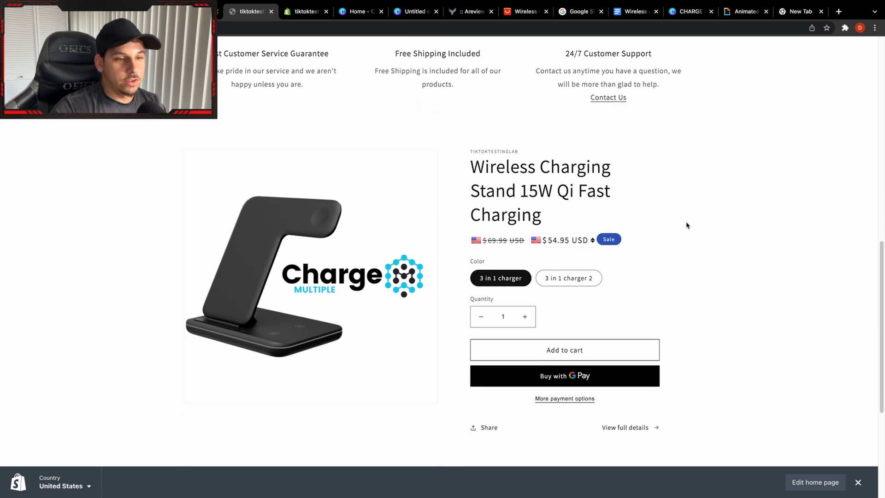
scroll(645, 240, down, 1)
scroll(645, 261, down, 5)
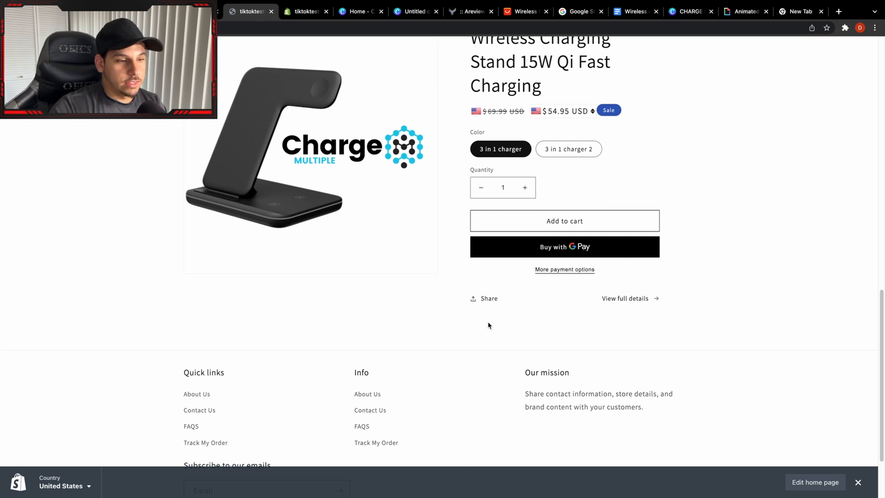
scroll(491, 277, down, 2)
scroll(529, 113, up, 3)
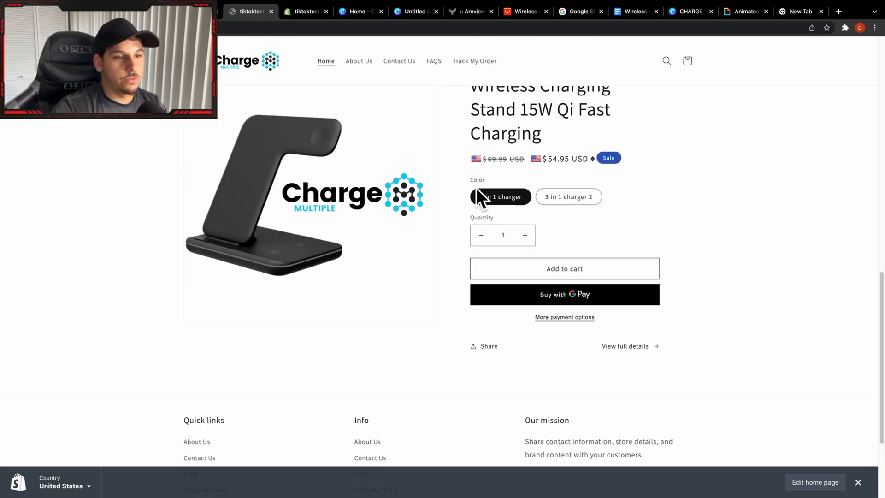
click(558, 197)
scroll(555, 199, down, 4)
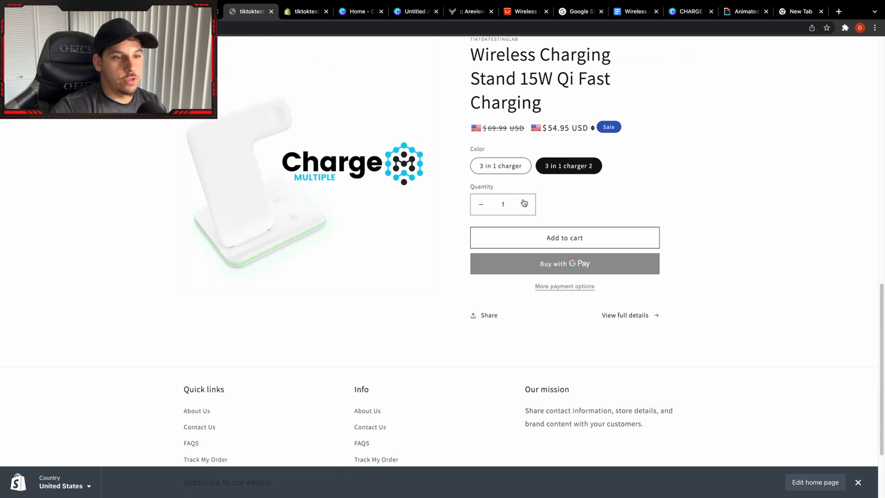
scroll(461, 326, down, 2)
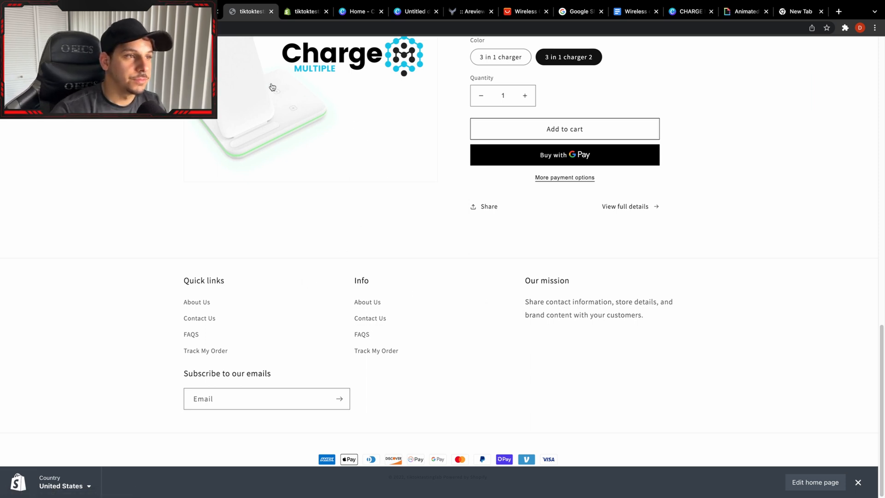
On the charger's product page in the admin, rename the first Color option value as "Black".
click(203, 11)
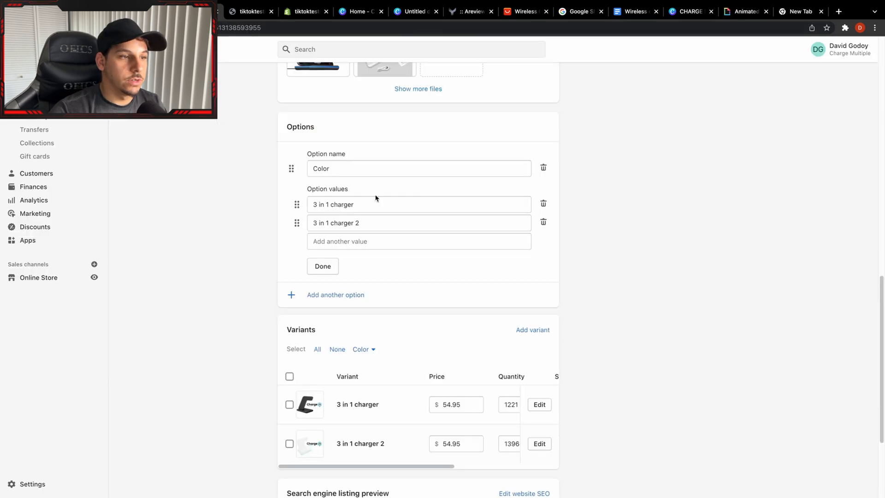
click(392, 206)
drag(392, 206, 226, 189)
text(Black)
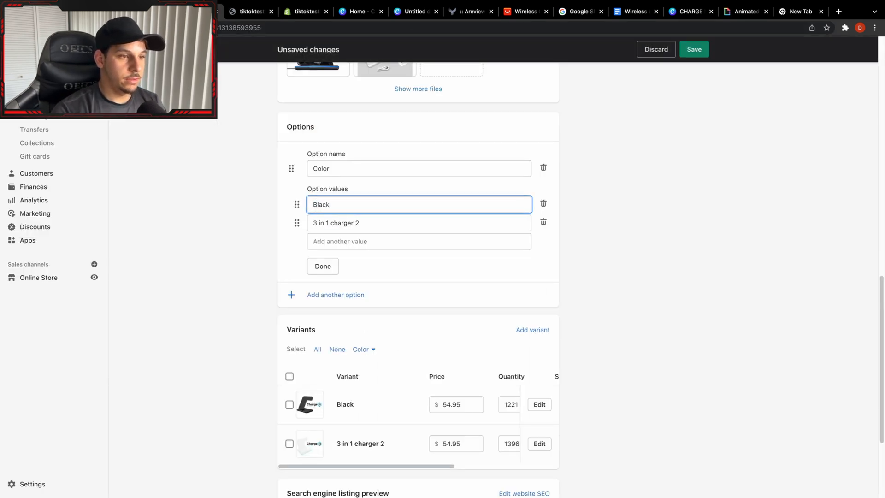
key(Tab)
Rename the second Color option value as "White" and save the product.
key(Tab)
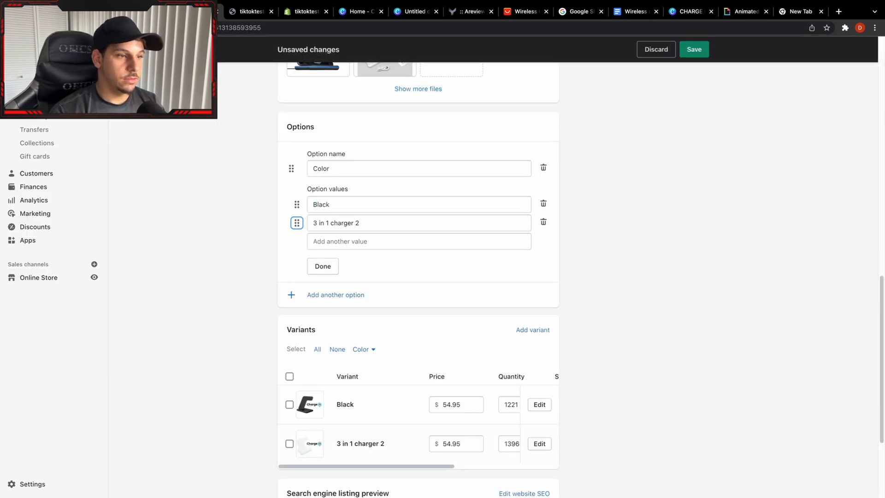
key(Tab)
text(w)
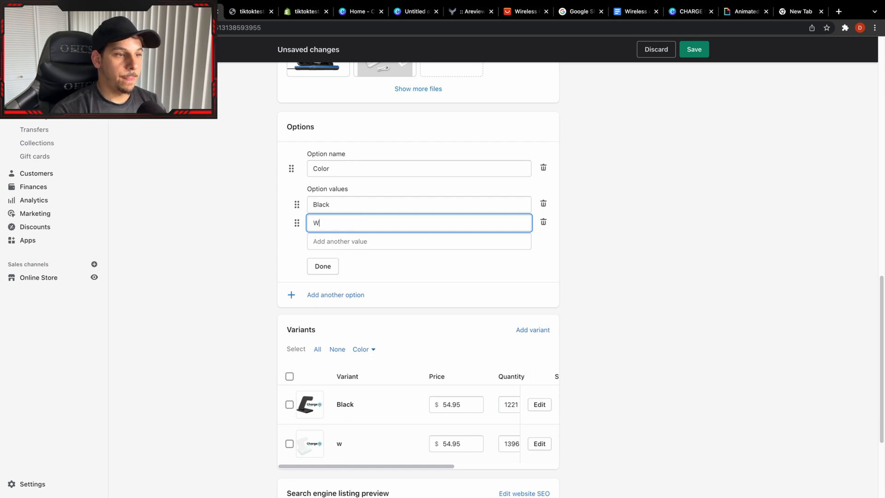
text(hite)
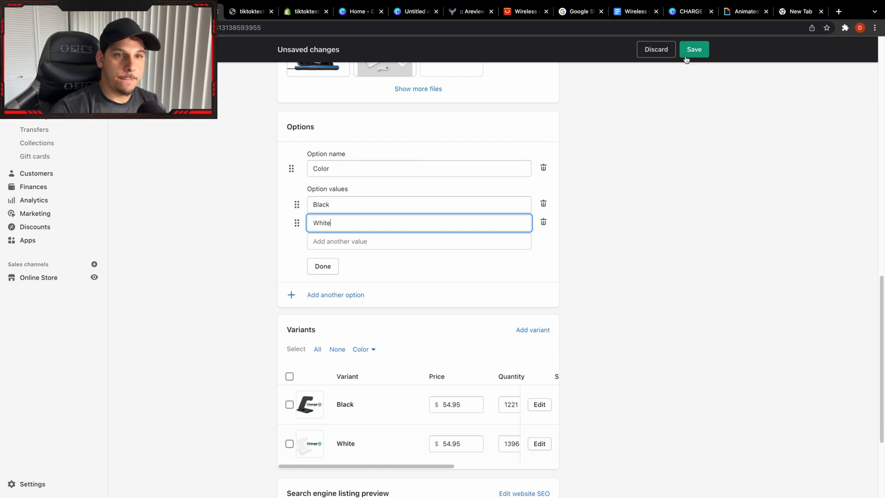
click(686, 59)
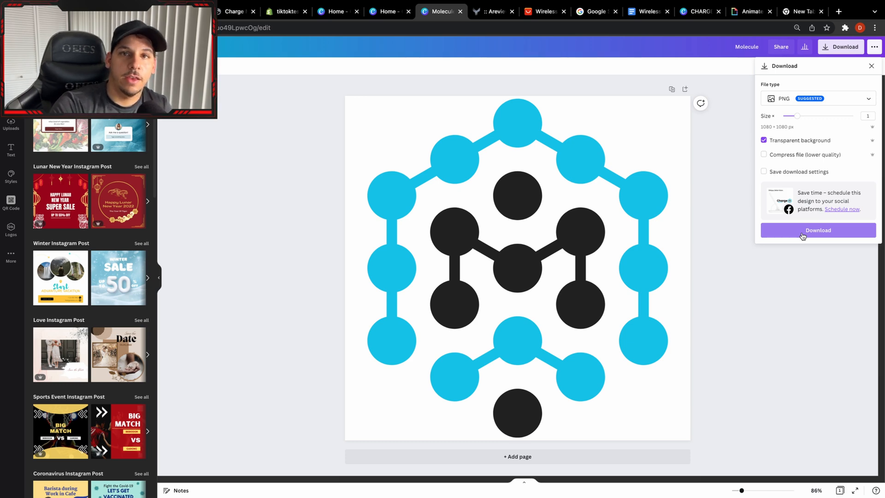
Download the Molecule design from Canva as a transparent PNG, and save it as the favicon in the Shopify theme settings.
click(803, 235)
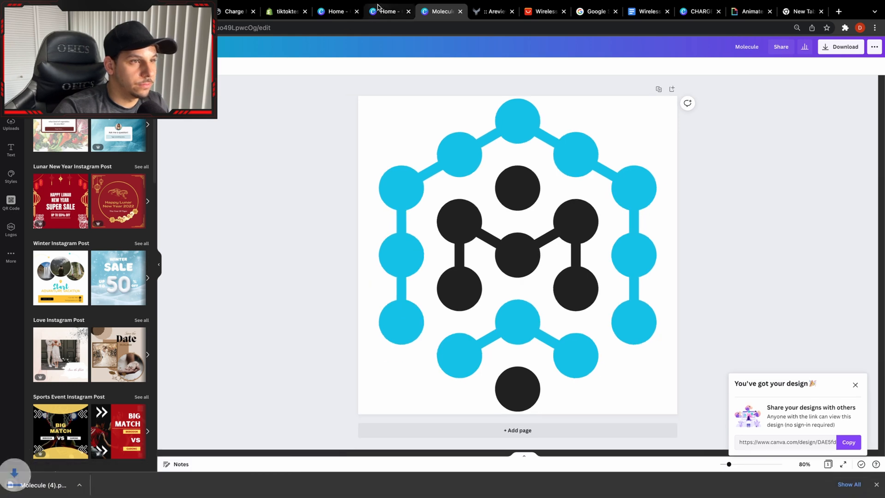
click(182, 11)
click(59, 461)
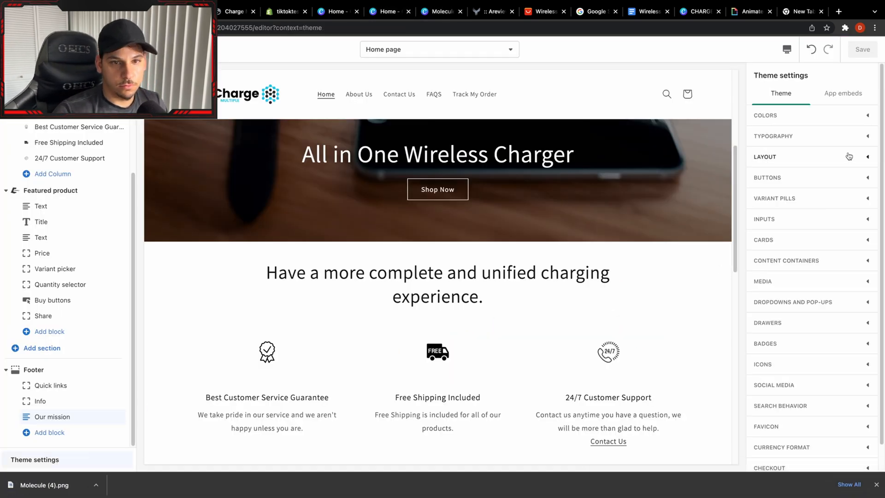
scroll(802, 246, down, 2)
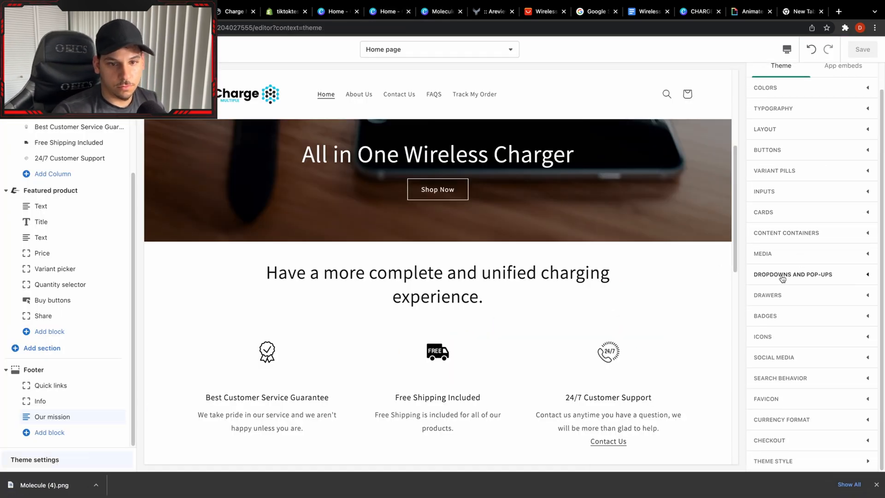
click(825, 402)
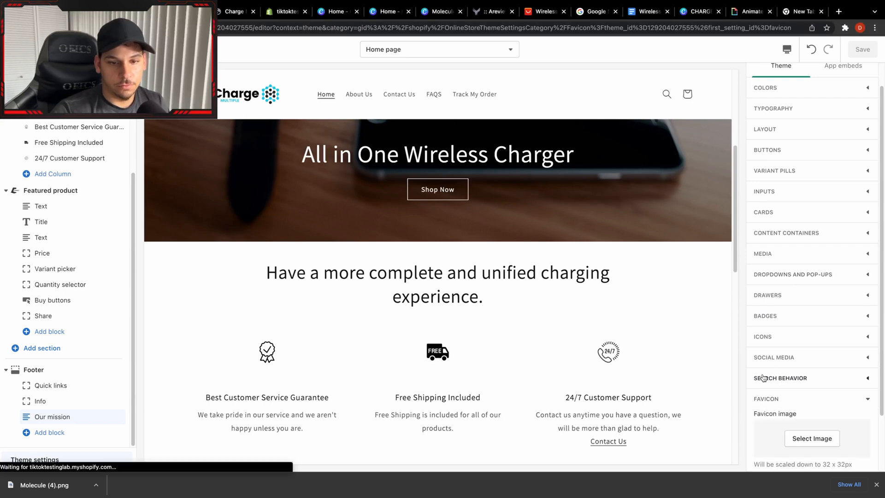
click(796, 436)
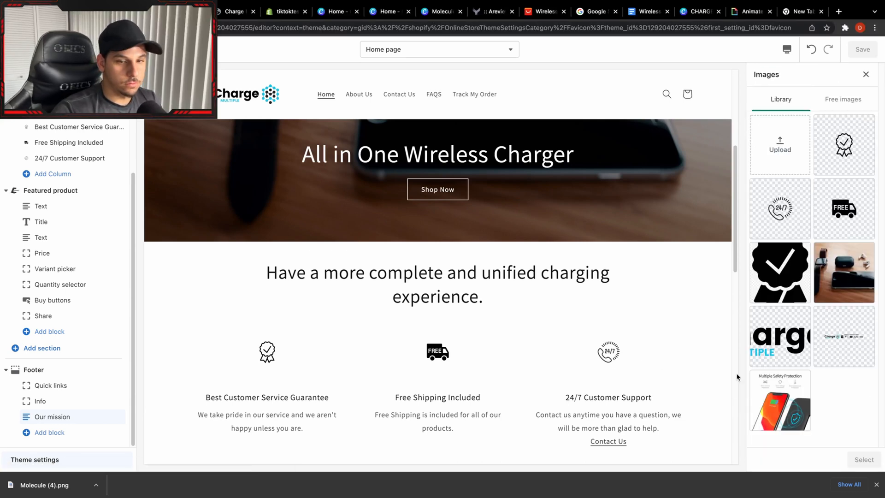
drag(37, 497, 781, 148)
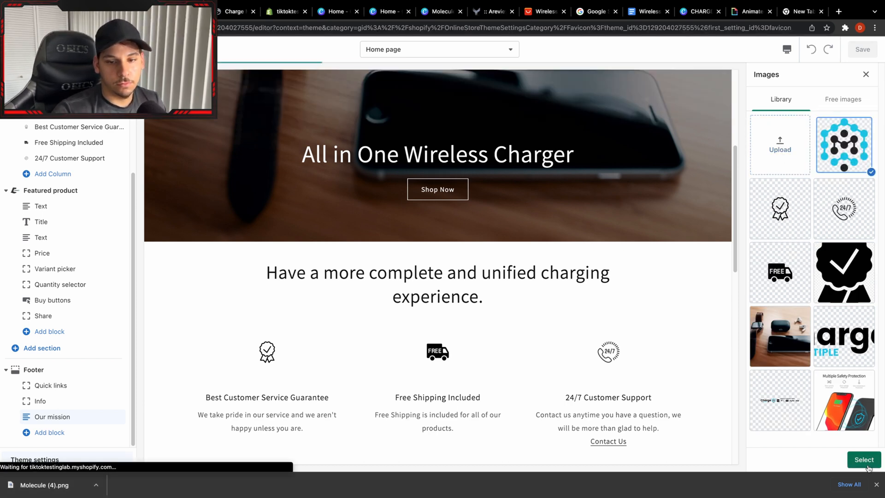
click(865, 461)
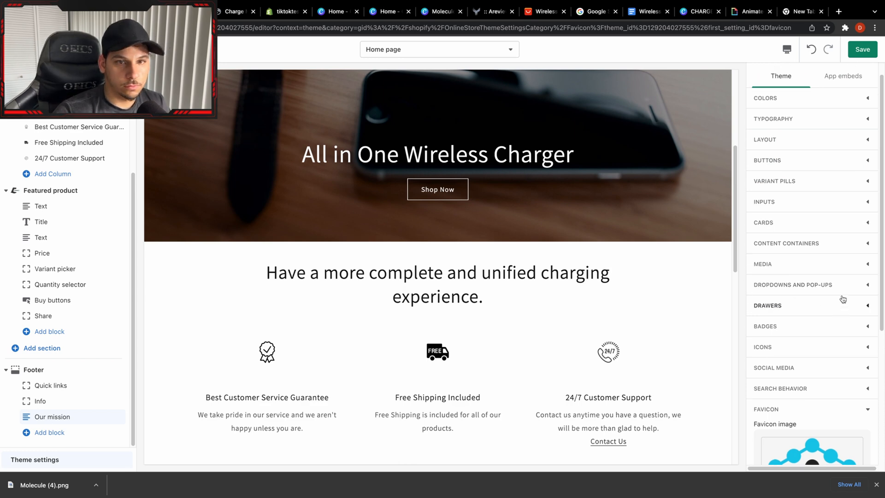
click(871, 52)
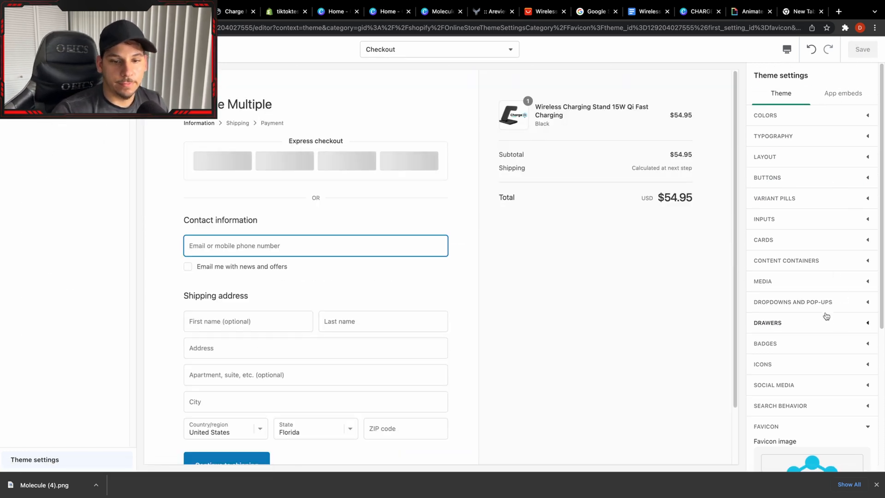
Set the checkout's custom logo image to the Charge banner with payment badges and save the theme.
scroll(823, 320, down, 3)
scroll(822, 323, down, 2)
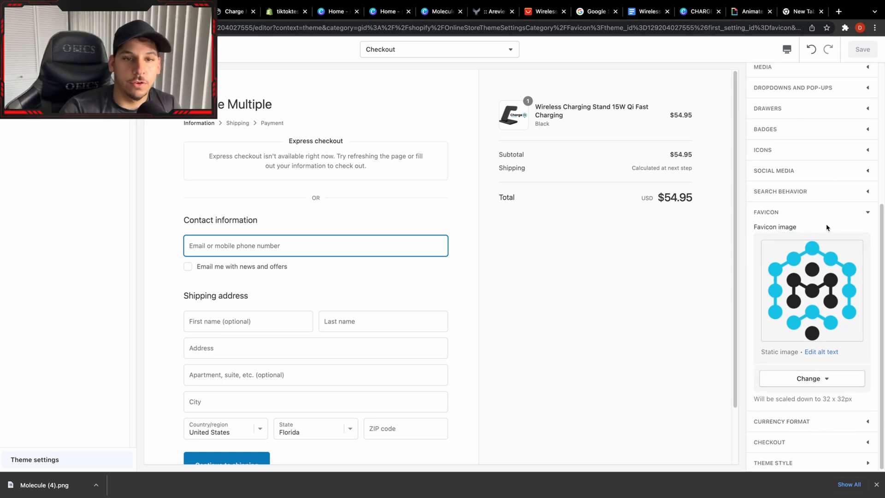
click(807, 450)
scroll(830, 323, down, 1)
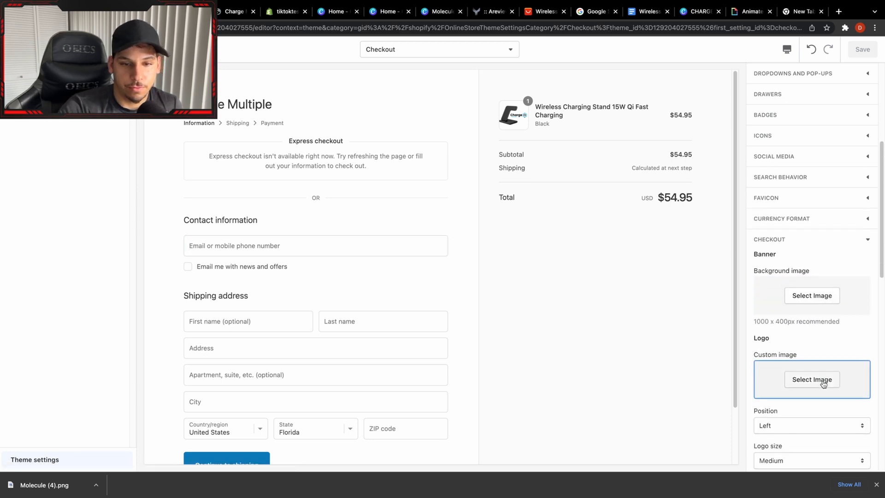
click(813, 362)
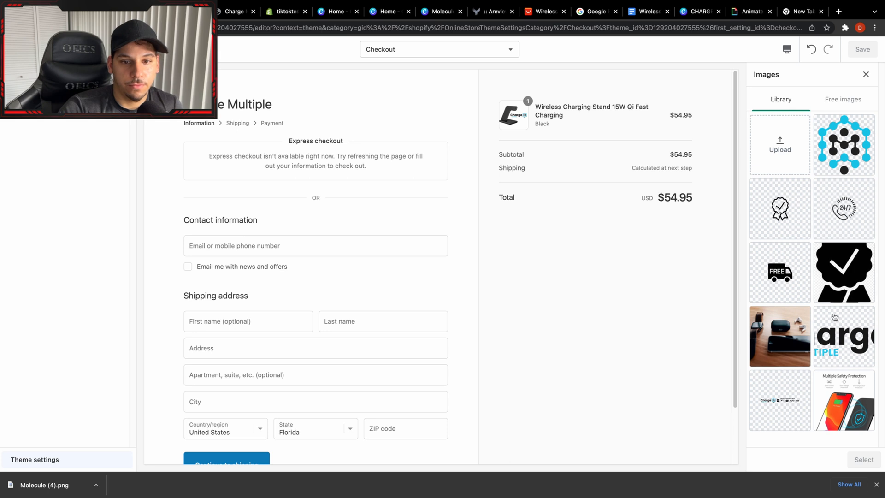
click(800, 382)
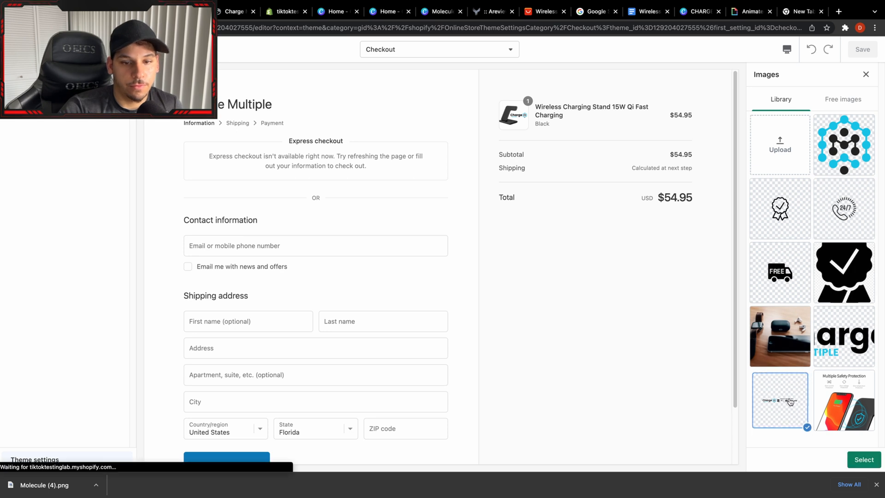
click(867, 459)
scroll(812, 341, down, 1)
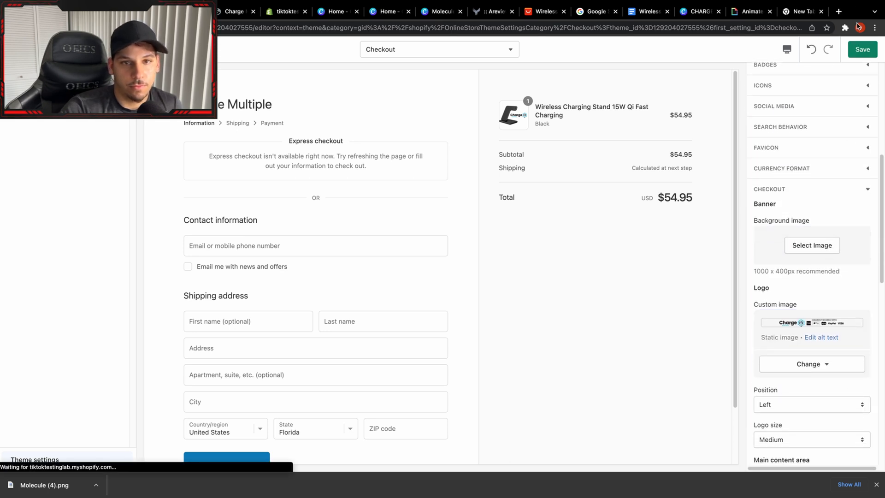
click(863, 50)
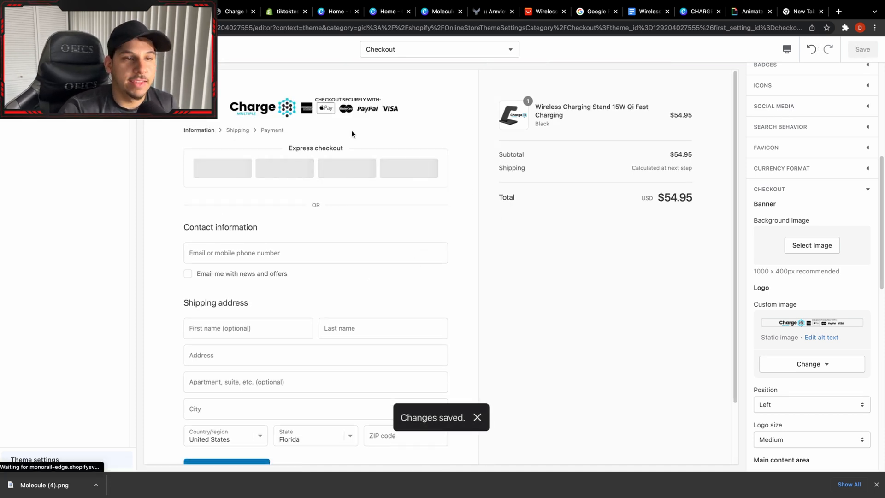
scroll(387, 294, down, 3)
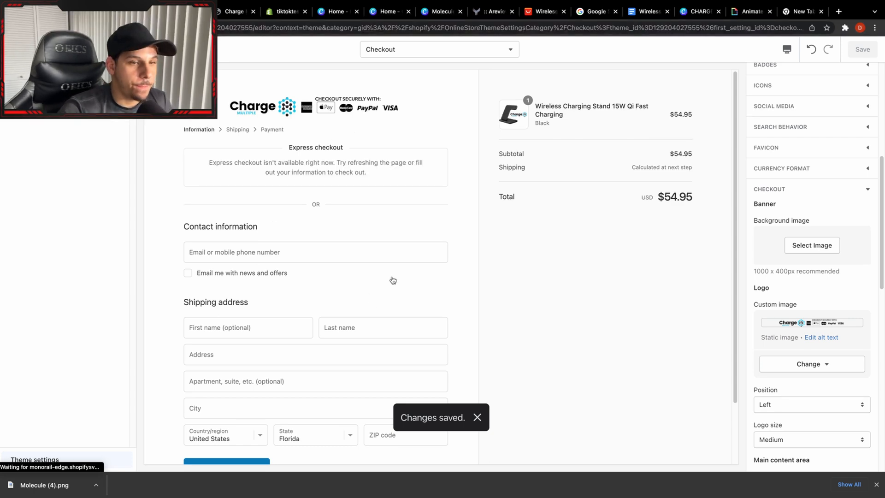
Switch to the AliExpress wireless charger listing and copy its URL.
click(546, 11)
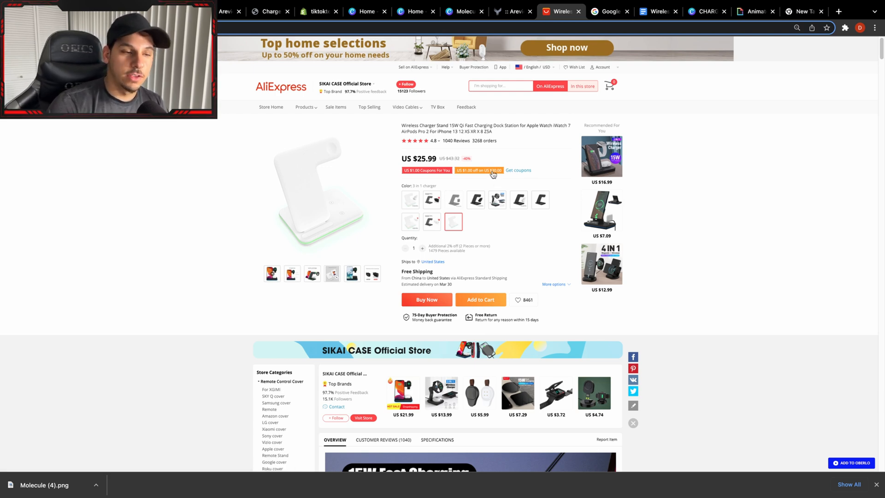
right_click(235, 29)
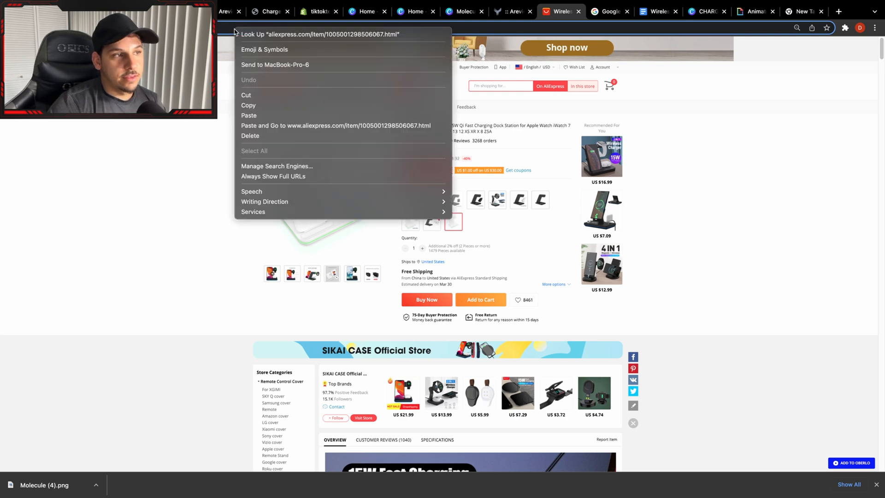
click(286, 111)
In Areviews, search the products for "wireless" and paste the AliExpress URL as the charging stand's review source.
click(220, 17)
click(430, 52)
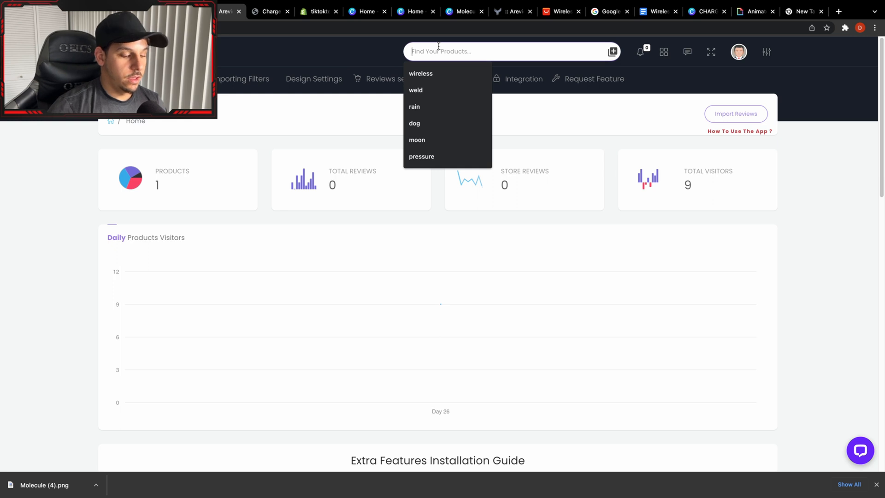
click(449, 73)
mouse_move(526, 79)
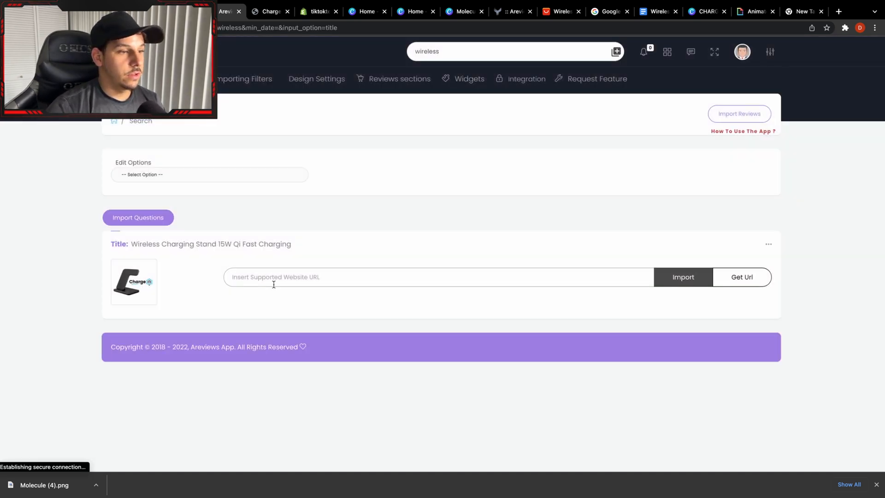
right_click(274, 279)
click(308, 341)
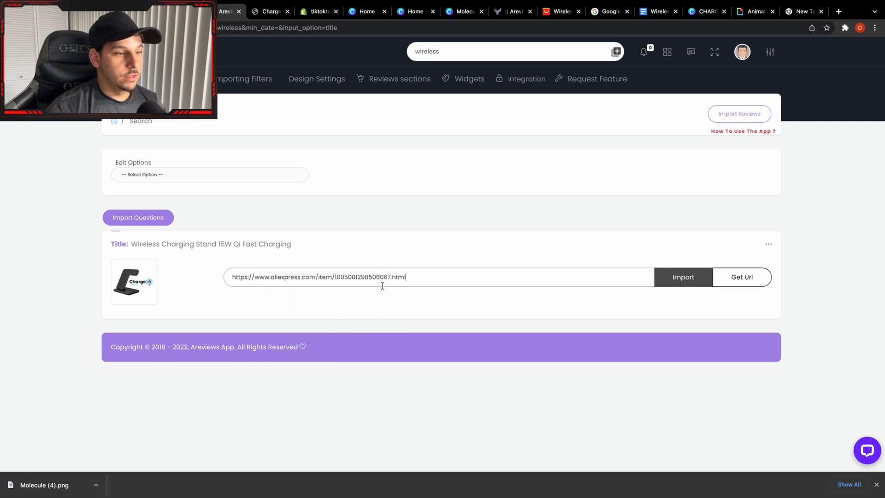
Import 240 reviews with 3, 4 and 5 stars, translating all comments to English and setting the random range's upper limit to 240.
click(665, 272)
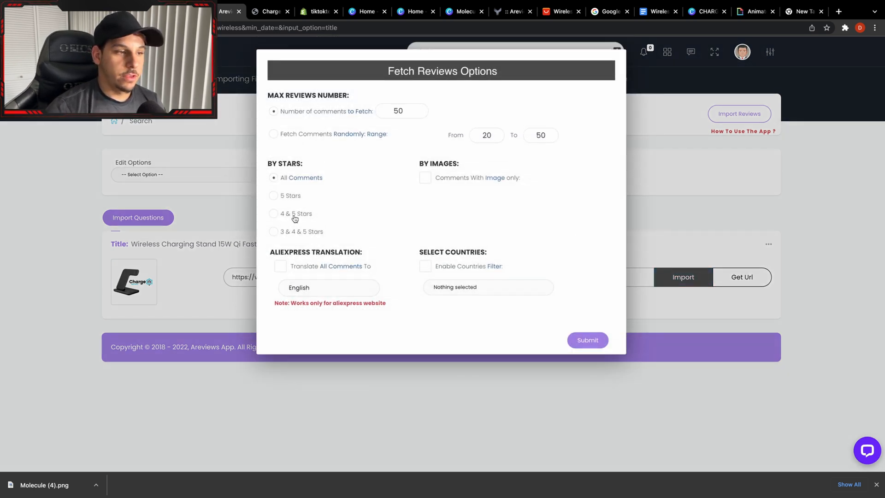
click(295, 232)
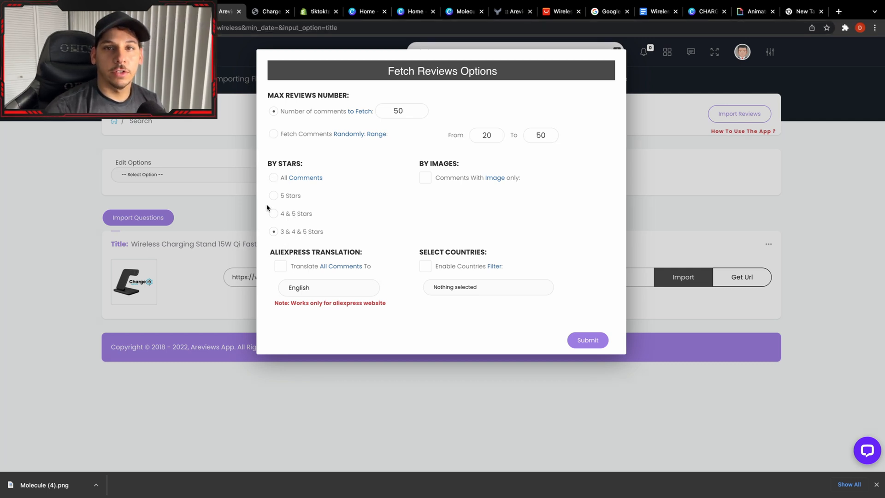
click(283, 267)
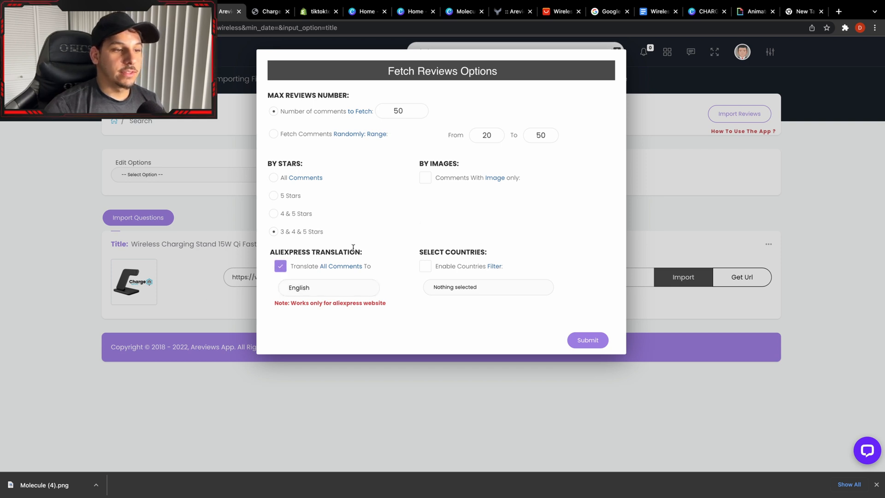
click(492, 135)
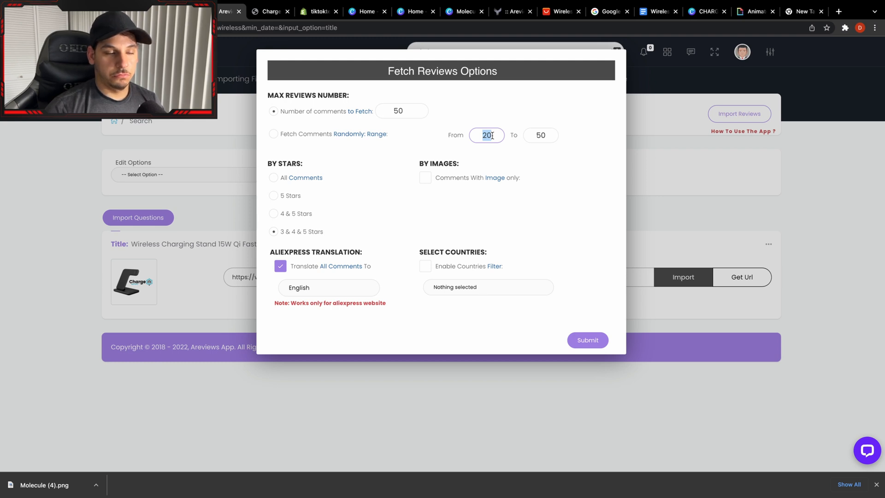
double_click(535, 138)
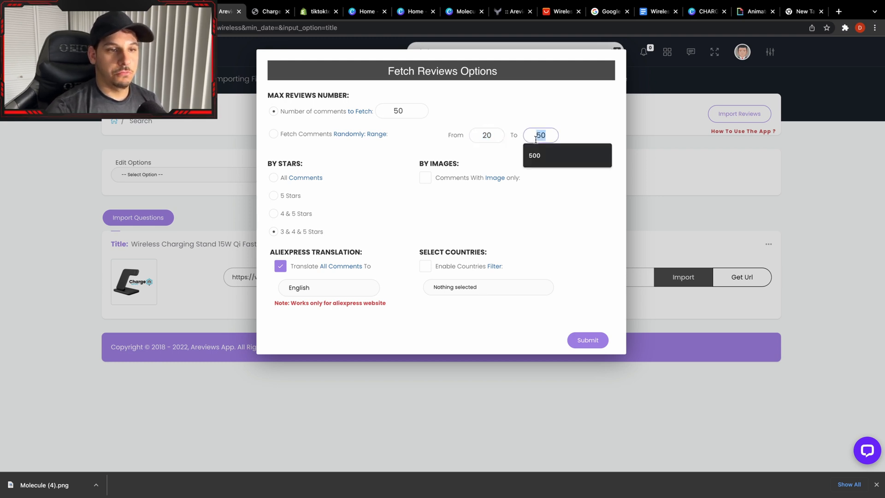
text(240)
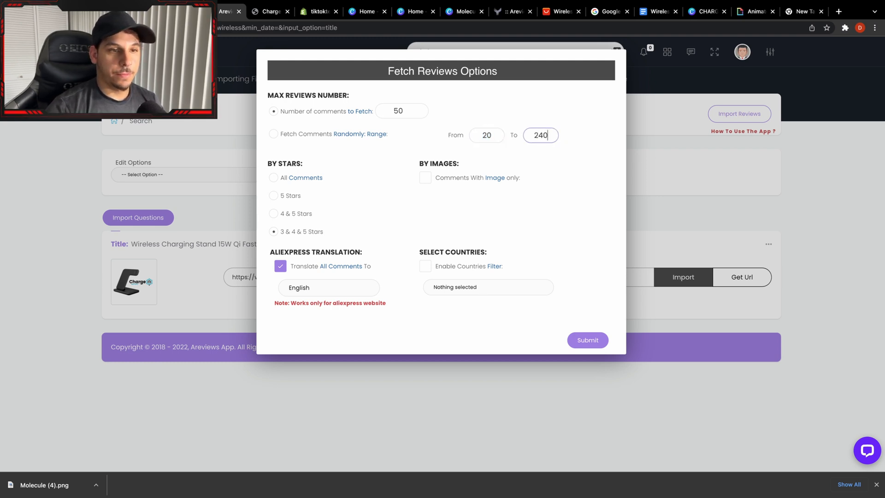
double_click(403, 113)
text(24)
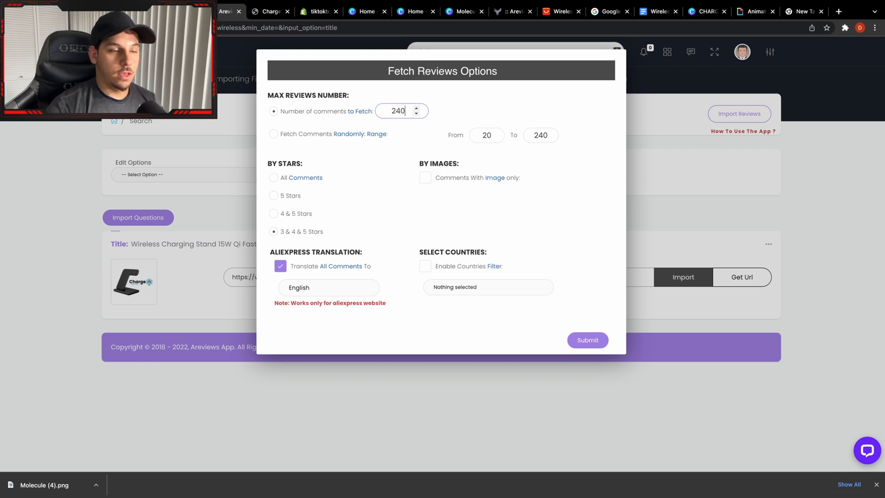
click(605, 340)
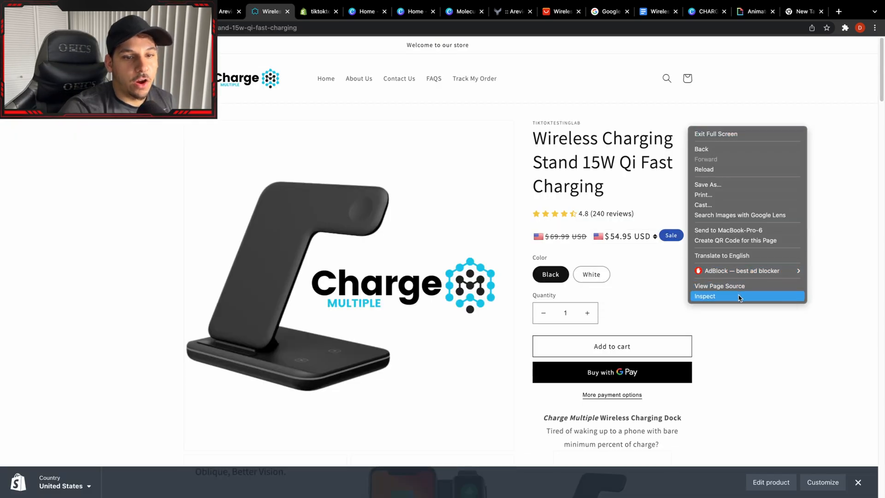
Inspect the wireless charging stand's product page at a narrow mobile width and review its layout, from title and reviews to the description.
click(739, 297)
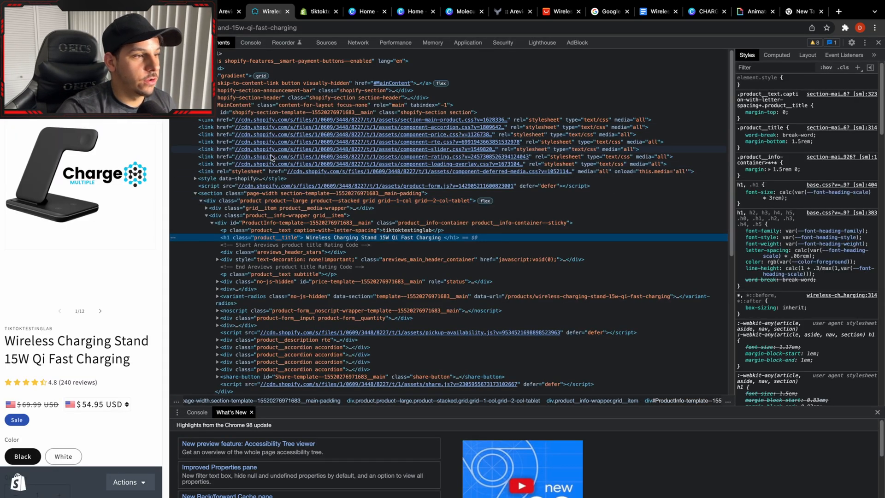
drag(171, 282, 244, 279)
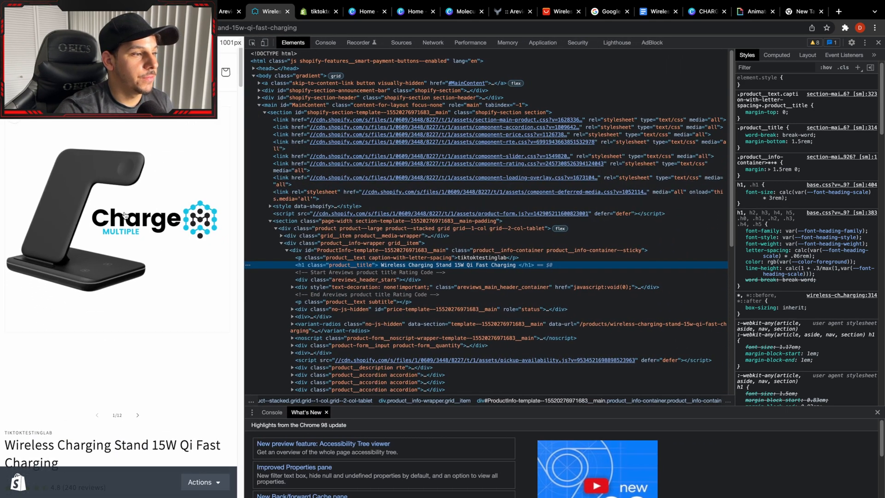
scroll(125, 216, down, 6)
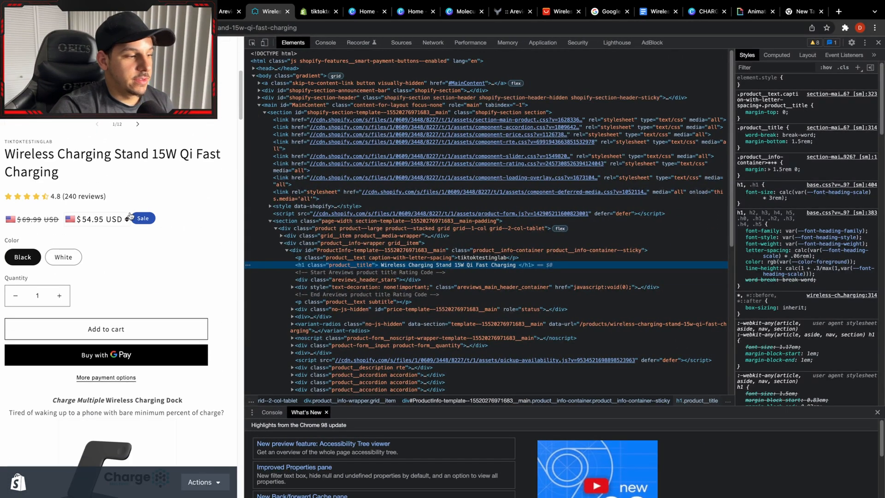
scroll(130, 215, down, 10)
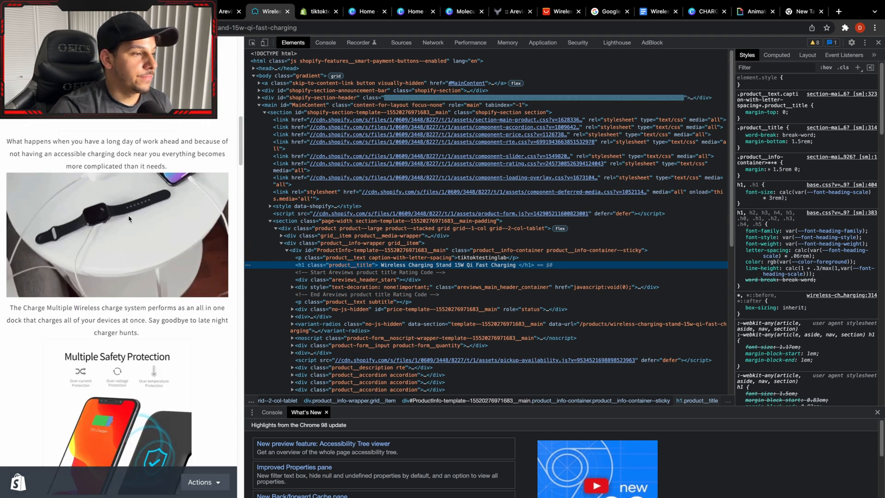
scroll(128, 219, down, 5)
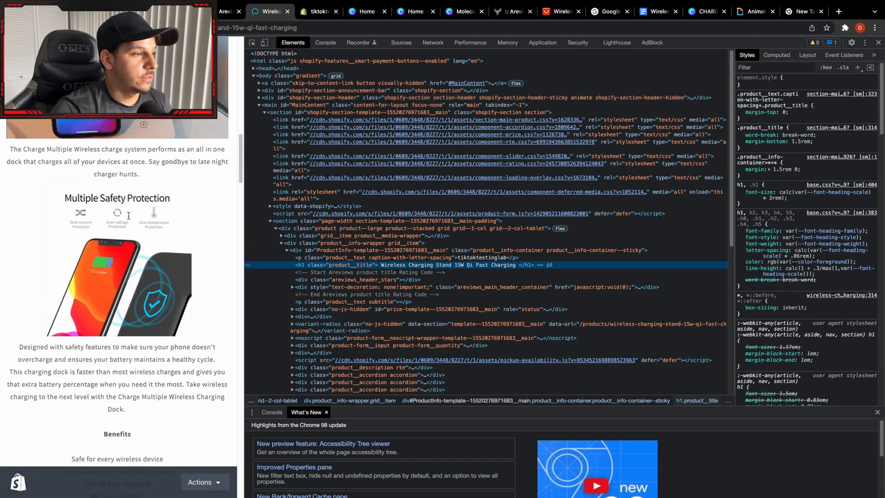
scroll(129, 216, down, 3)
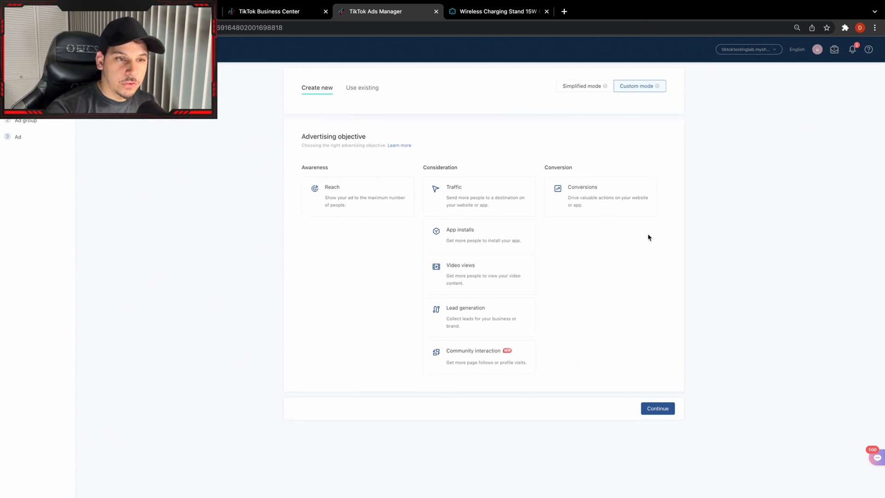
Switch to TikTok Ads Manager and create a Conversions campaign named "Wireless Charging Stand", continuing to the ad group.
click(614, 211)
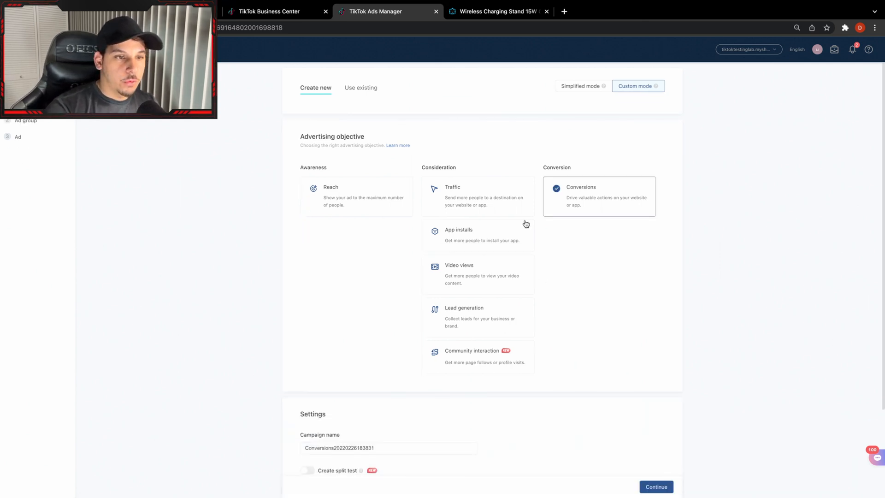
scroll(553, 208, down, 2)
scroll(447, 304, down, 2)
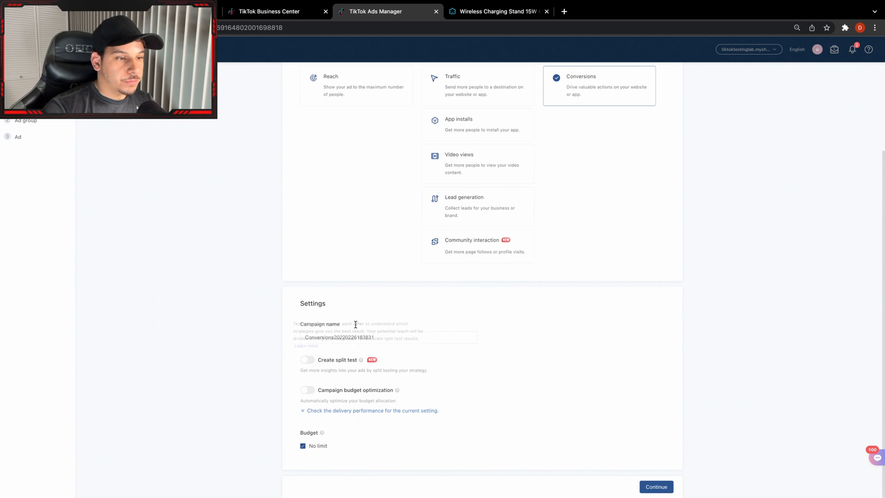
click(460, 337)
key(super+a)
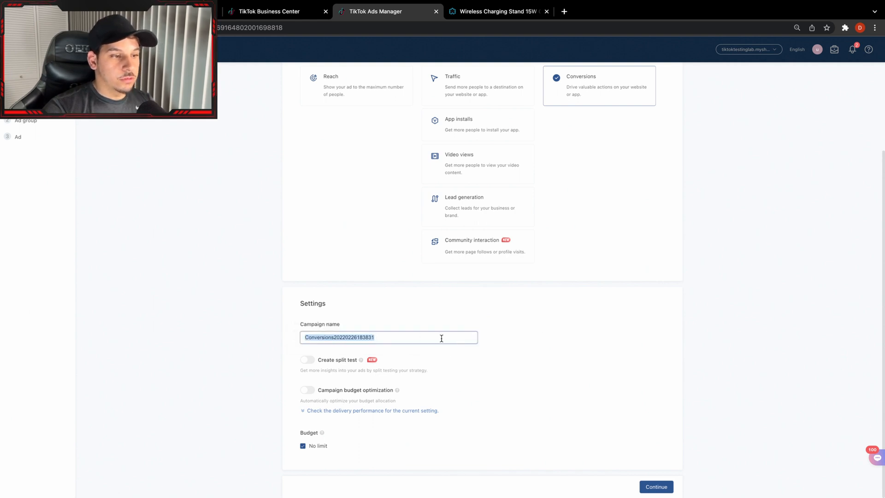
key(BackSpace)
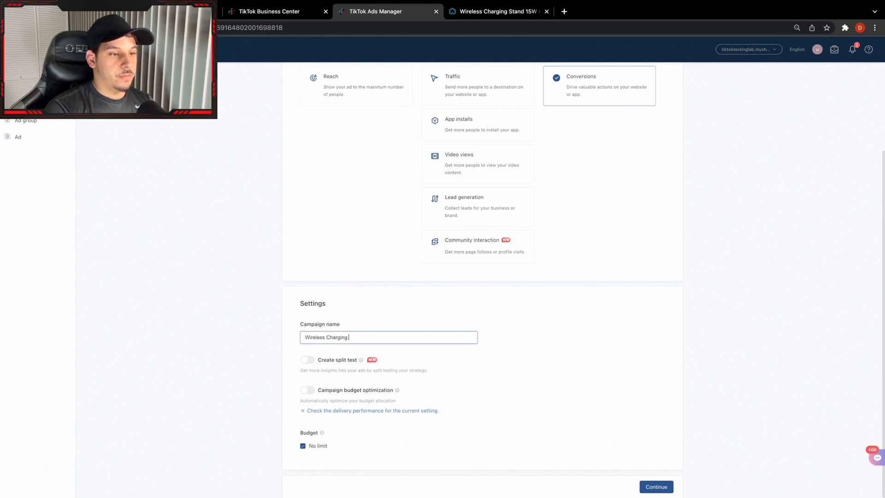
text(Wireless Charging Stand)
click(389, 268)
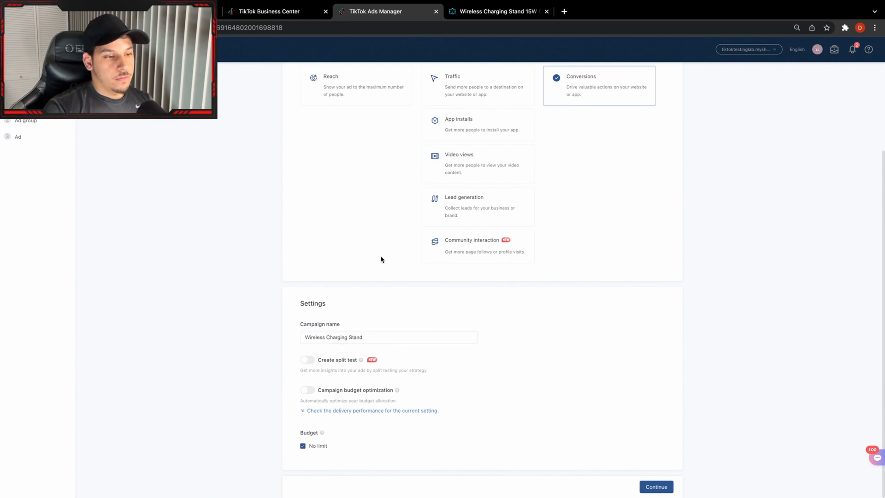
click(650, 486)
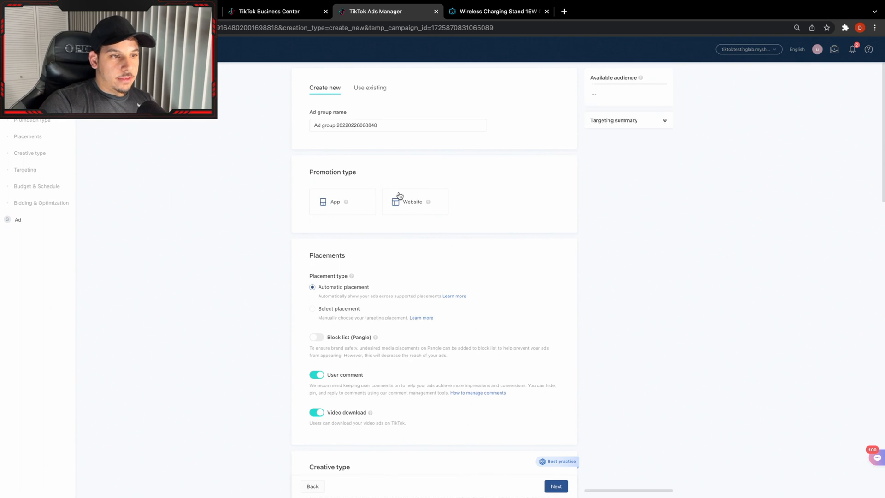
Set the promotion type to Website, using the TikTok Pixel for Shopify and Complete Payment as the optimization event.
click(399, 198)
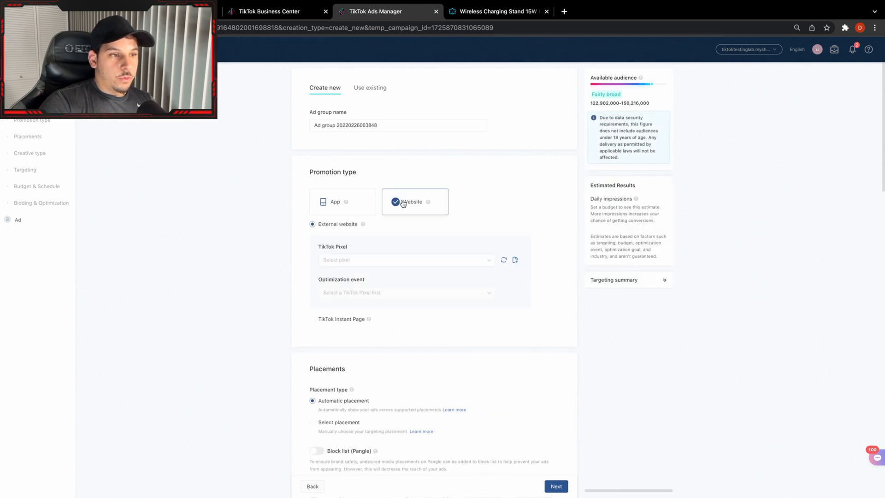
click(421, 259)
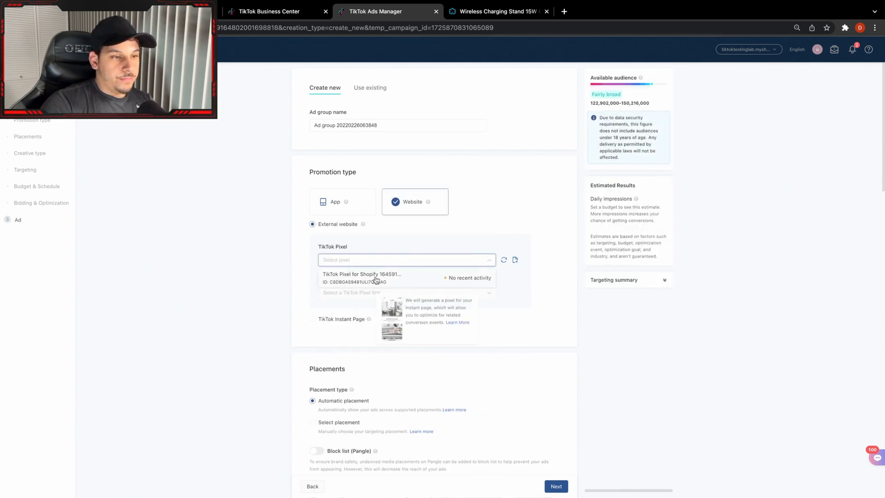
click(376, 278)
click(365, 291)
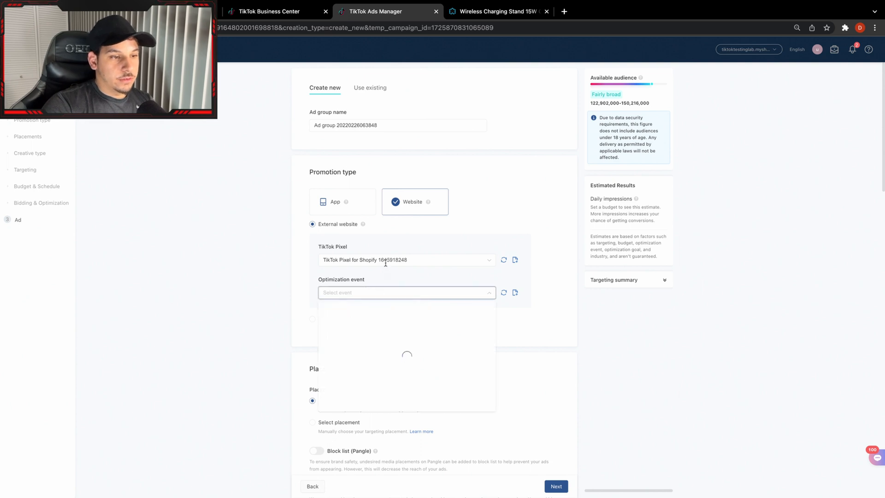
click(408, 347)
Choose placements manually and exclude Pangle so that the ads run only on TikTok.
scroll(443, 301, down, 2)
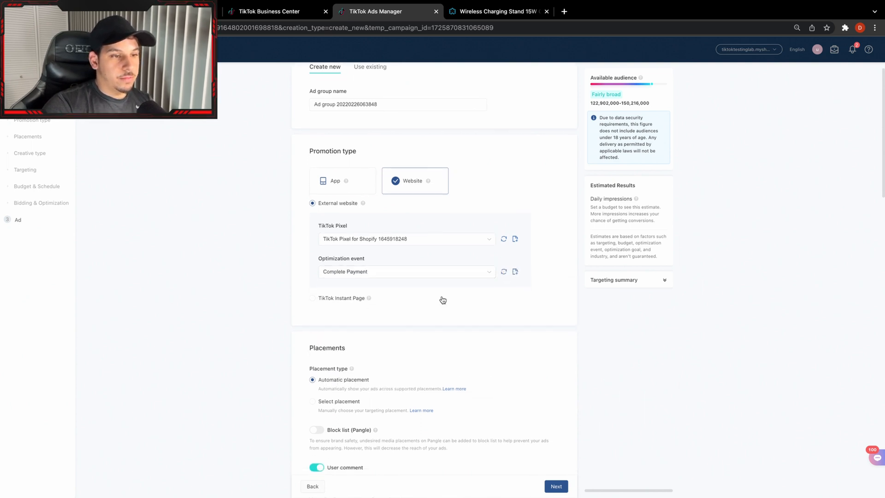
click(344, 330)
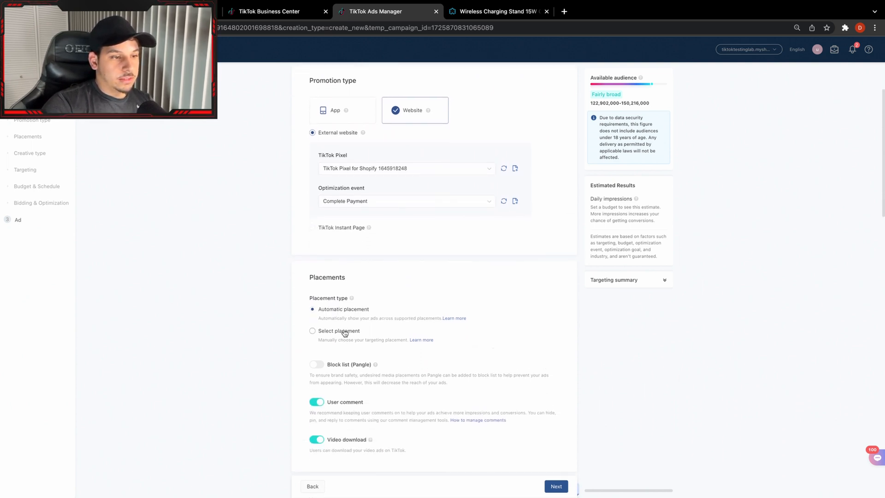
scroll(339, 334, down, 2)
click(334, 339)
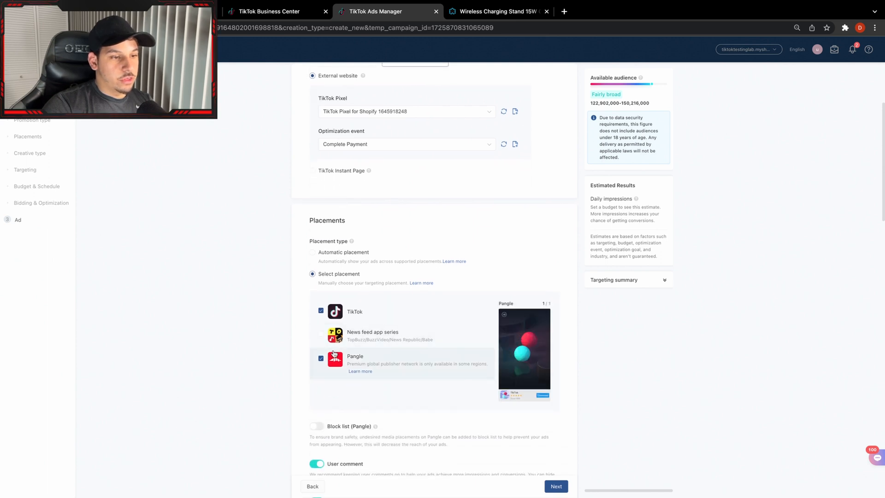
click(335, 363)
scroll(351, 342, down, 2)
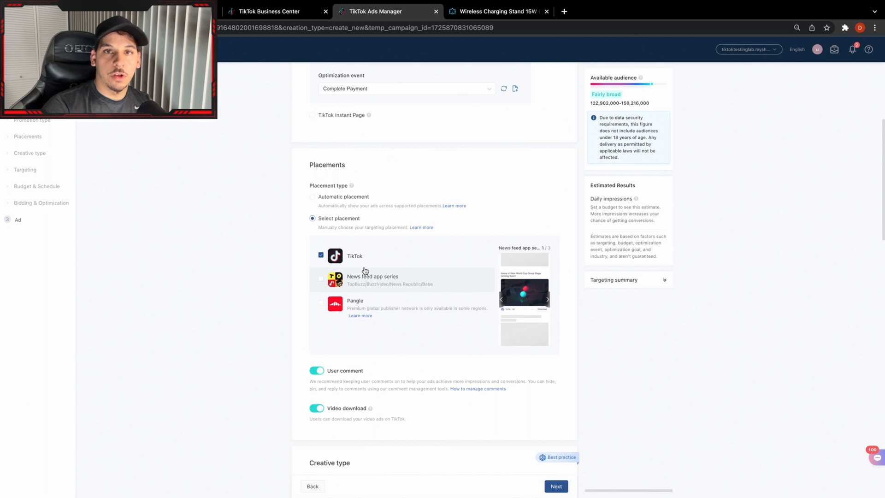
Add Canada to the ad group's target locations alongside the United States.
scroll(419, 287, down, 5)
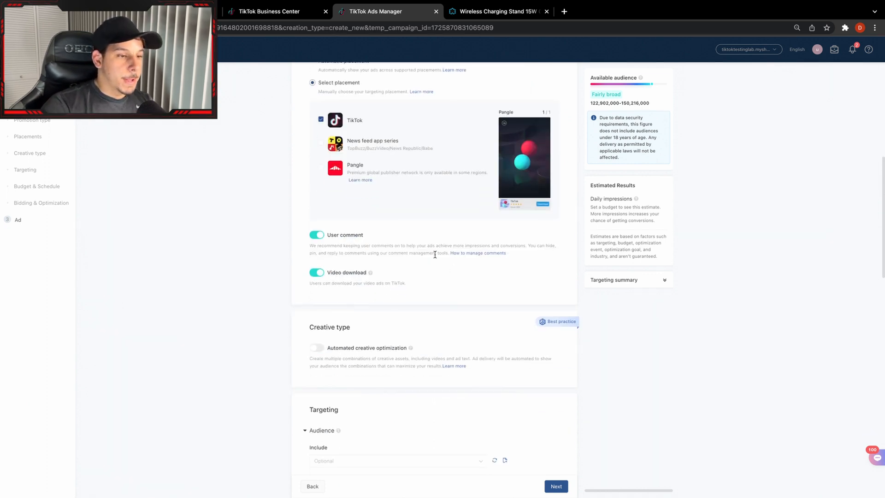
scroll(381, 404, down, 5)
scroll(348, 383, down, 1)
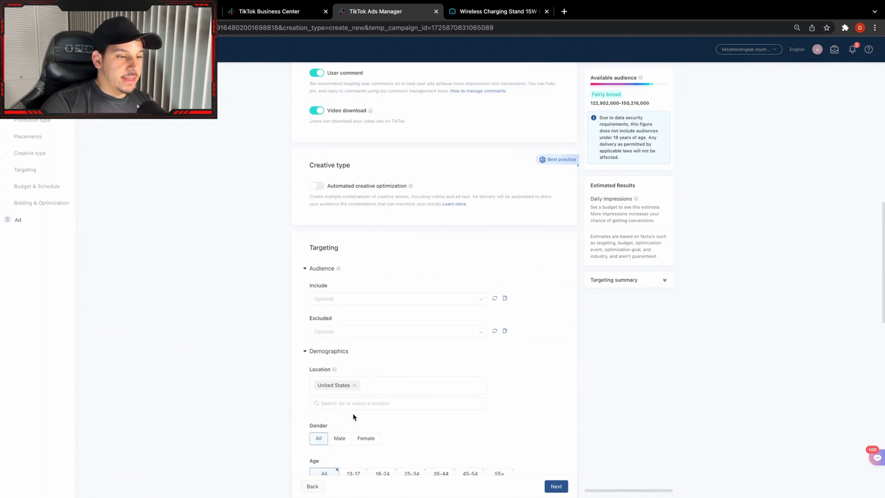
click(354, 404)
click(325, 307)
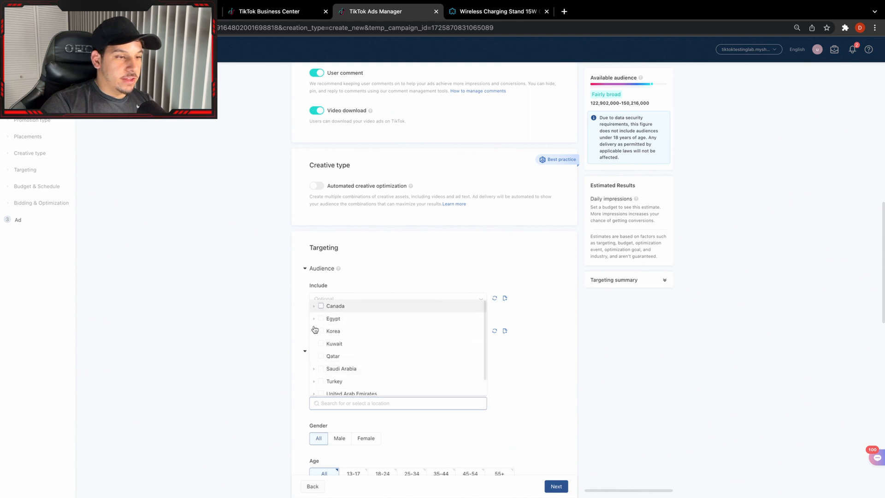
click(291, 365)
Target the age groups 18-24, 25-34, 35-44, 45-54 and 55+.
scroll(415, 393, down, 3)
scroll(382, 382, down, 1)
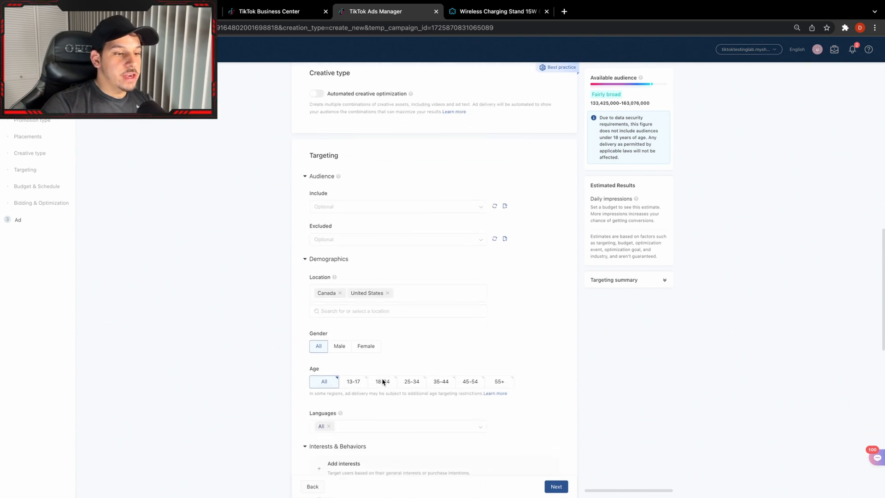
click(382, 374)
click(413, 374)
click(444, 376)
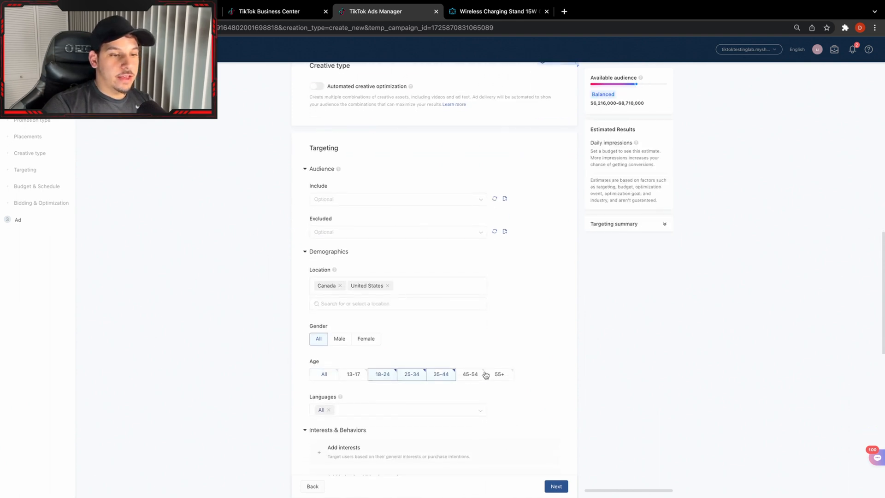
click(479, 374)
click(506, 377)
Rename the ad group as "General".
scroll(507, 379, down, 1)
scroll(525, 350, down, 4)
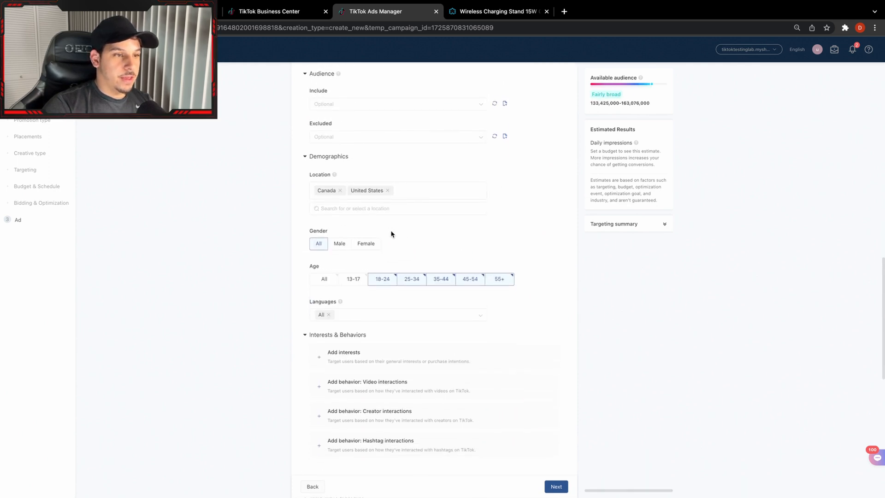
scroll(399, 343, down, 8)
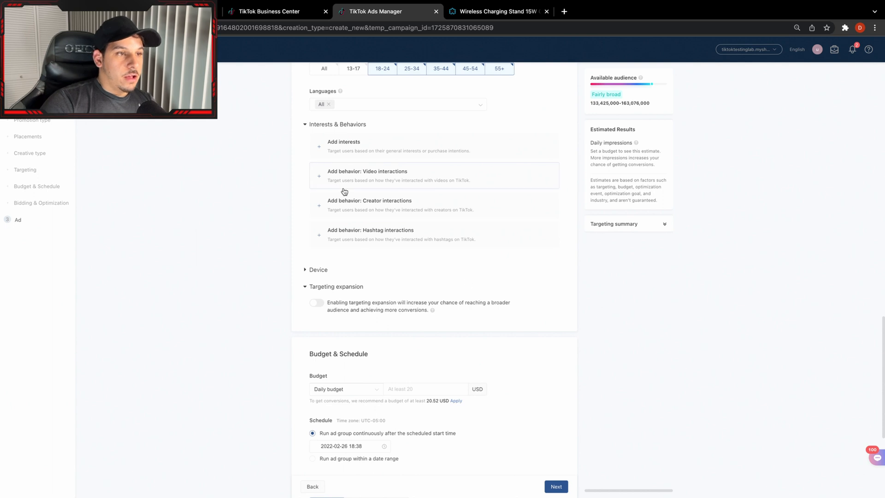
scroll(415, 268, up, 2)
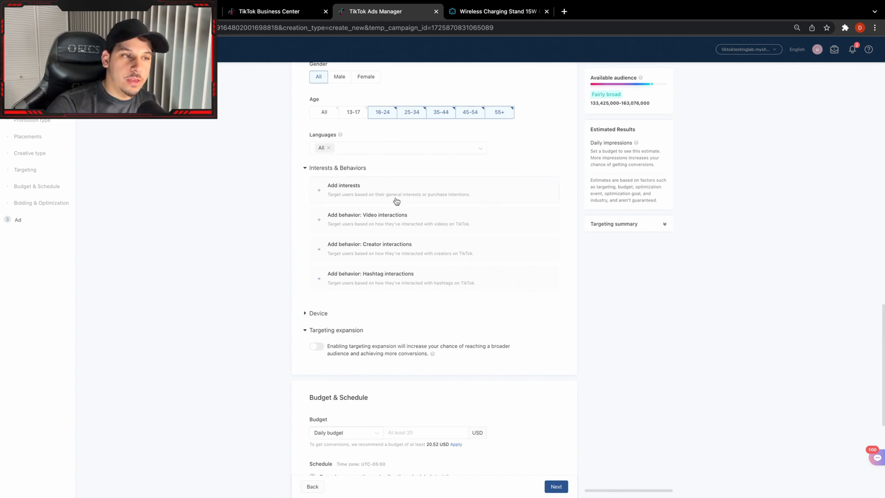
scroll(395, 200, up, 15)
triple_click(373, 130)
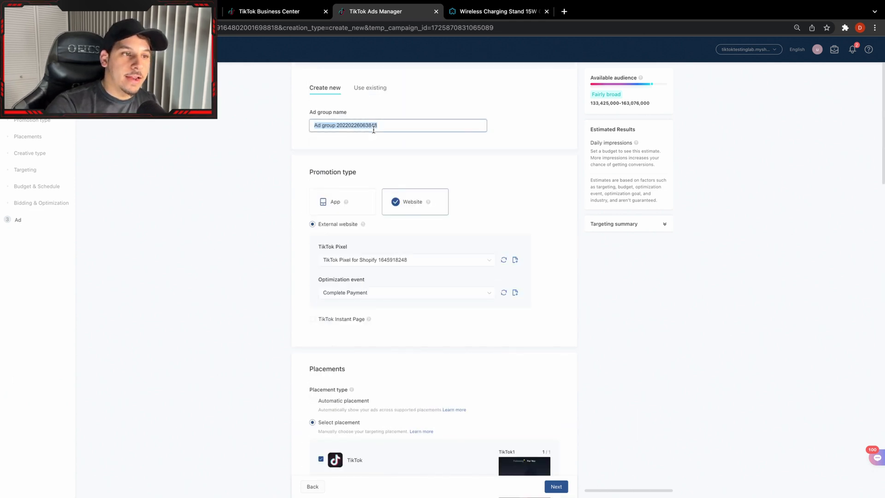
text(Genera)
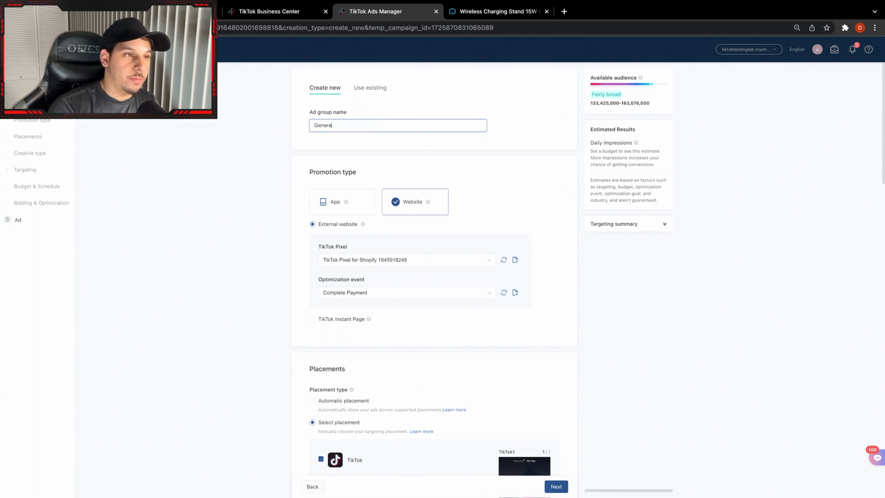
text(l)
click(203, 148)
Set the ad group's daily budget to 20 USD.
scroll(309, 199, down, 2)
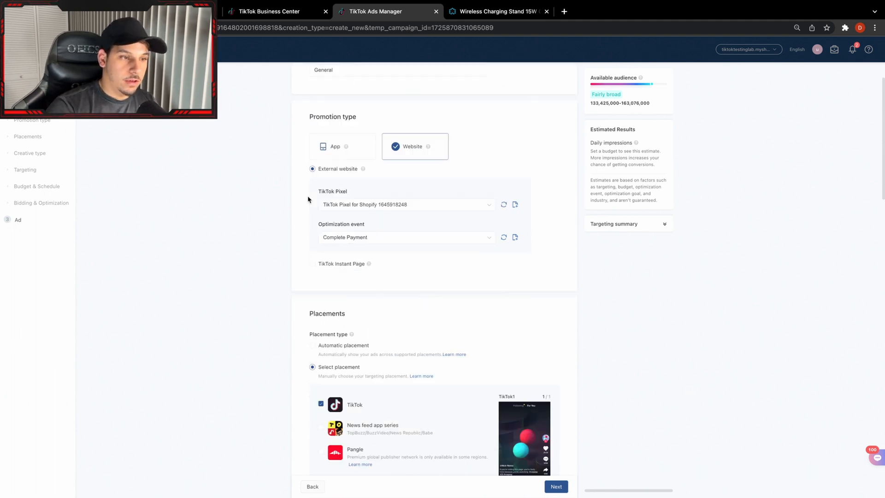
scroll(309, 199, down, 12)
scroll(387, 308, down, 4)
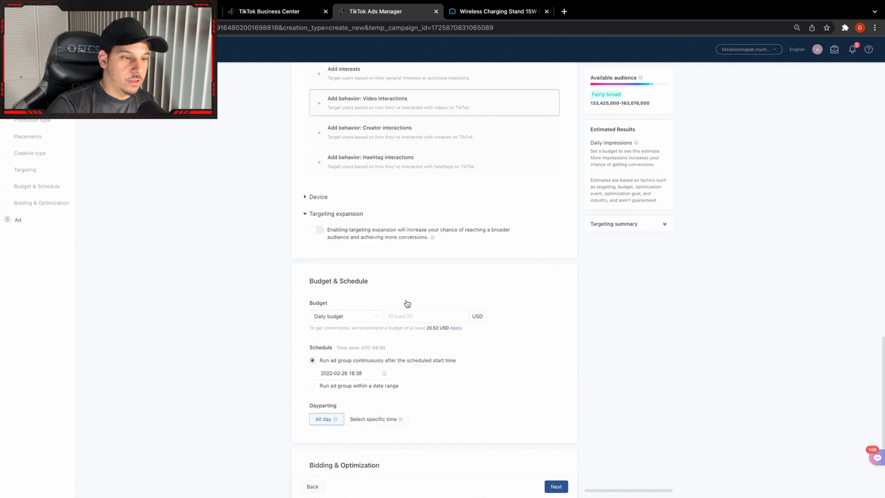
click(412, 317)
text(2)
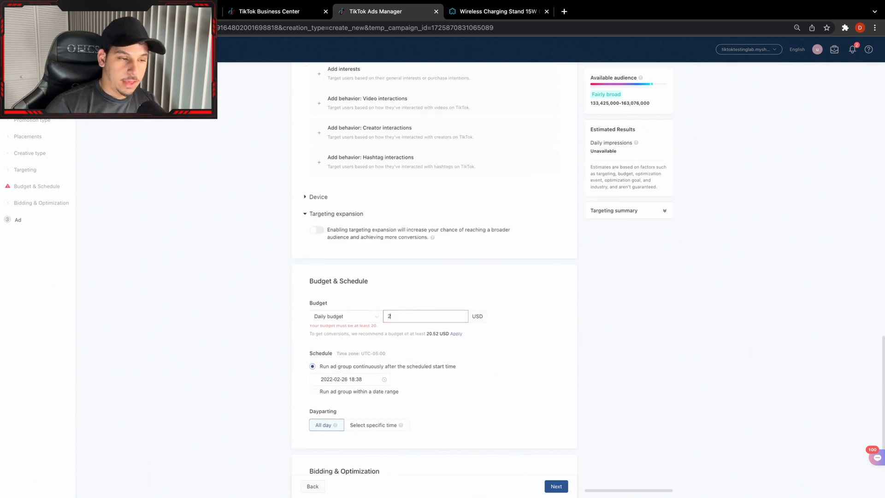
text(0)
click(368, 340)
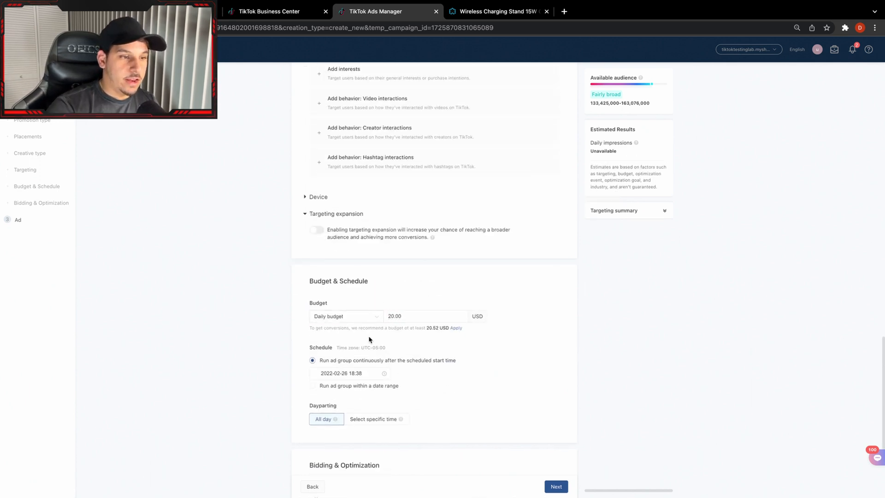
Schedule the ad group to start on 2022-02-27 at 00:00 and continue to the ad setup.
click(337, 374)
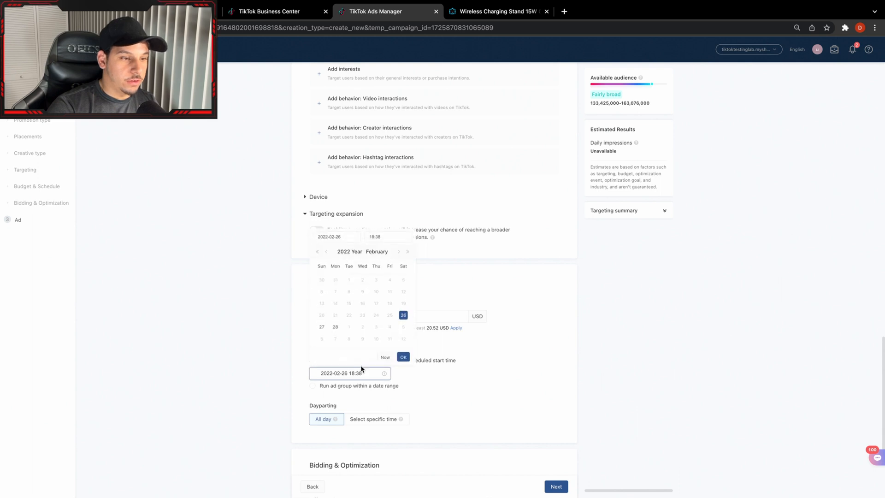
click(322, 328)
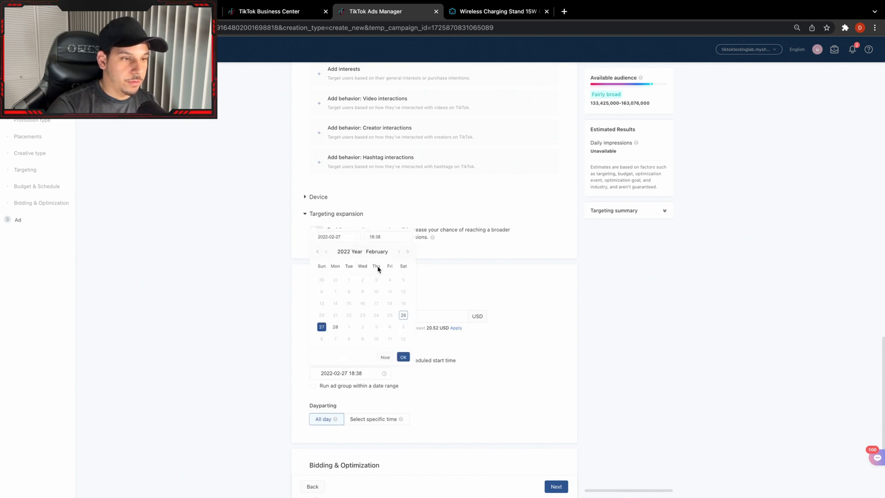
click(385, 237)
text(00)
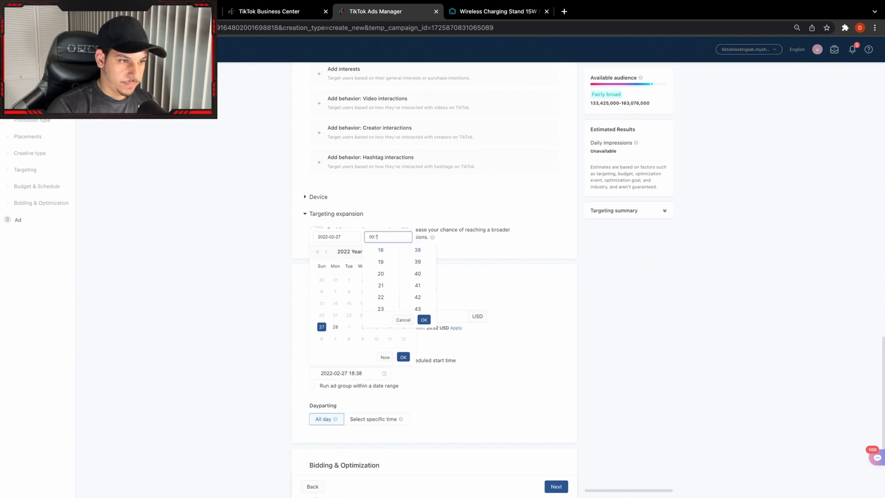
text(:00)
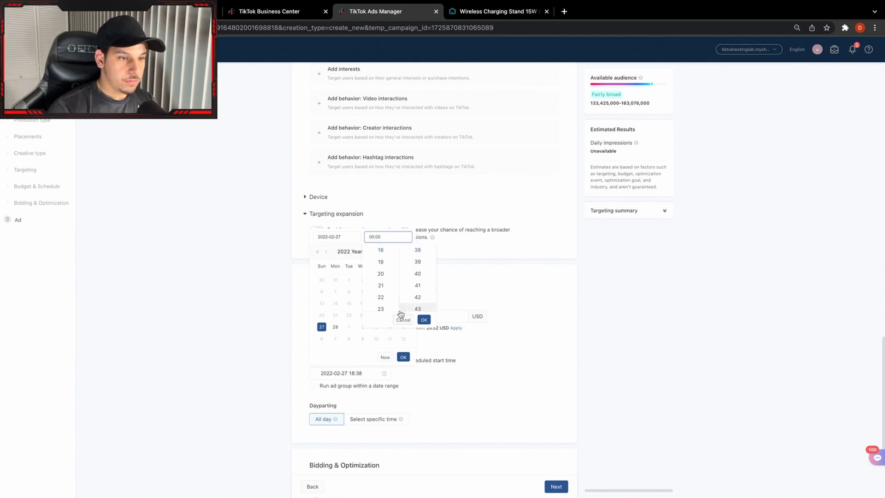
click(425, 320)
click(404, 358)
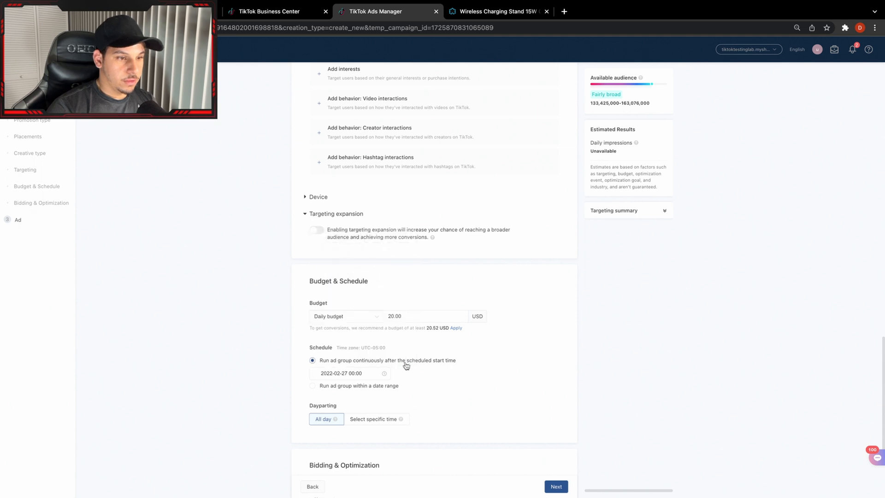
scroll(417, 399, down, 3)
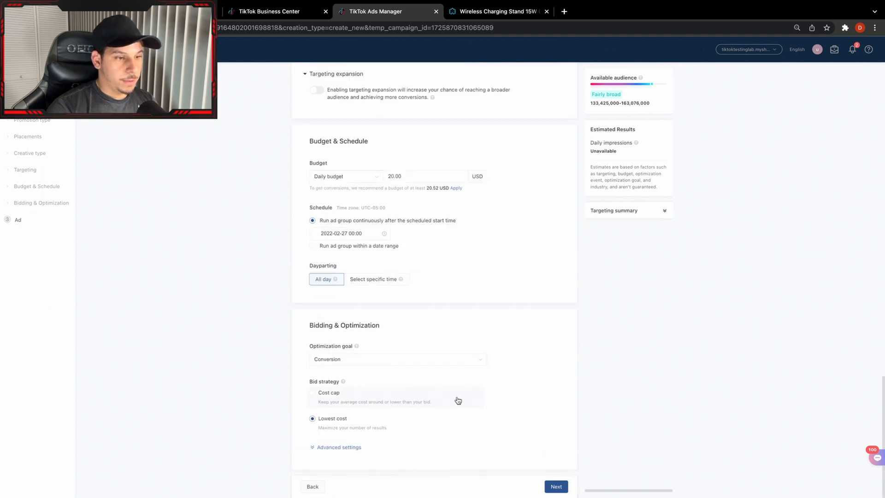
click(557, 487)
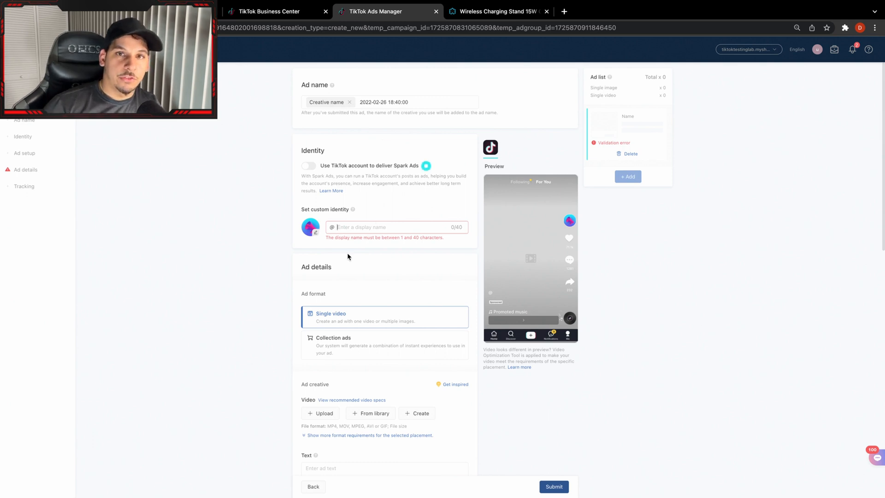
Set the ad's custom identity display name to "ChargeMultiple".
text(Charg)
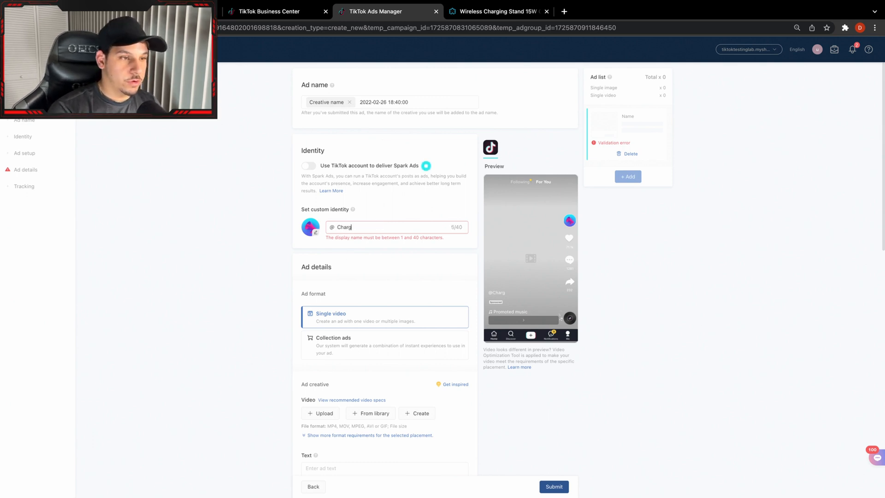
text(emul)
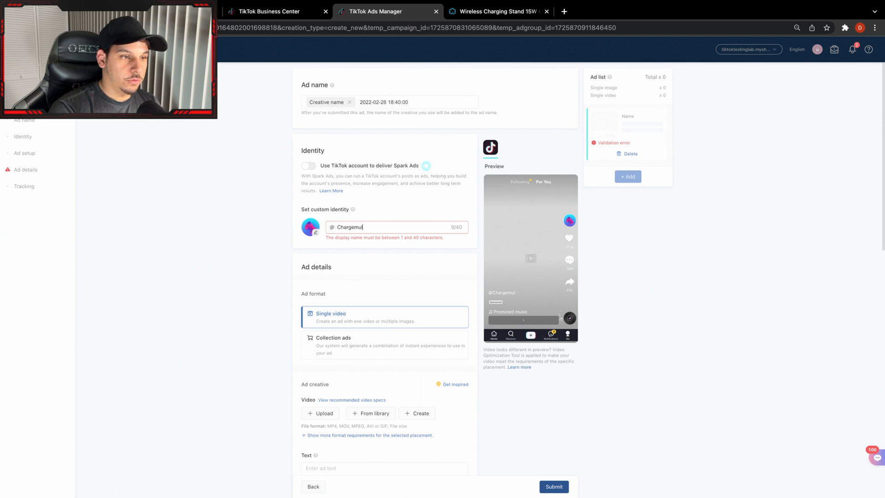
text(tiple)
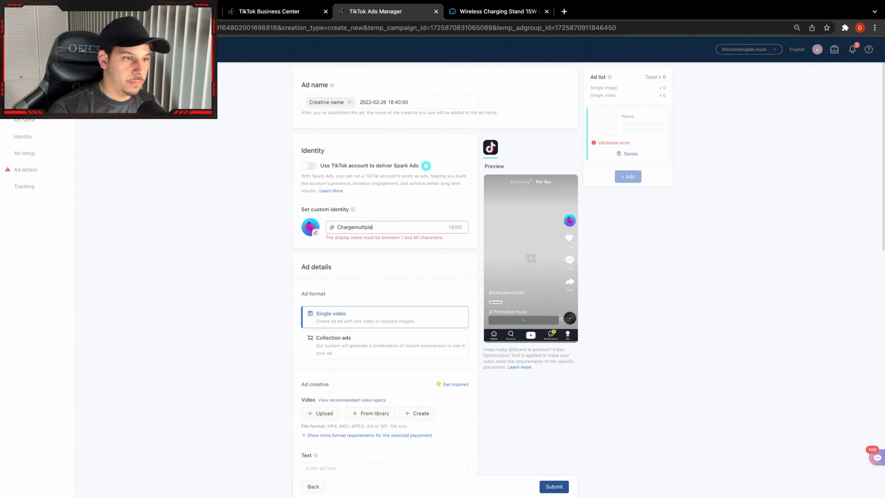
click(358, 227)
key(BackSpace)
text(M)
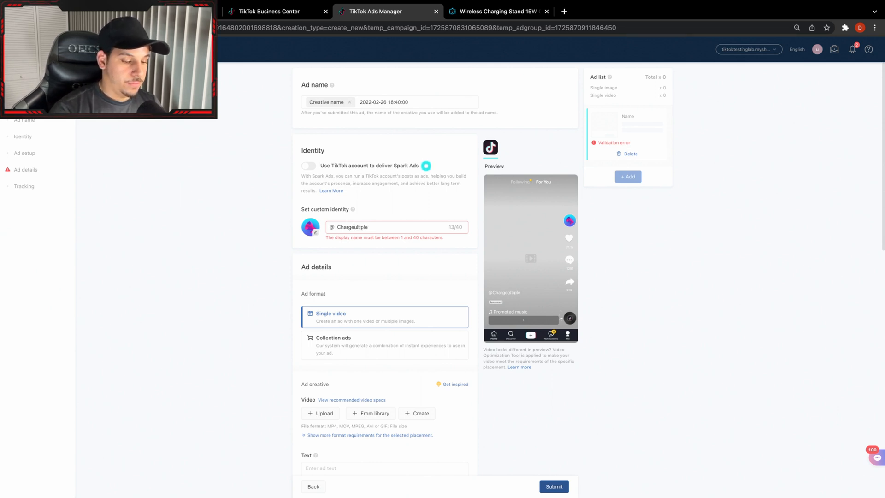
click(273, 233)
scroll(461, 305, down, 2)
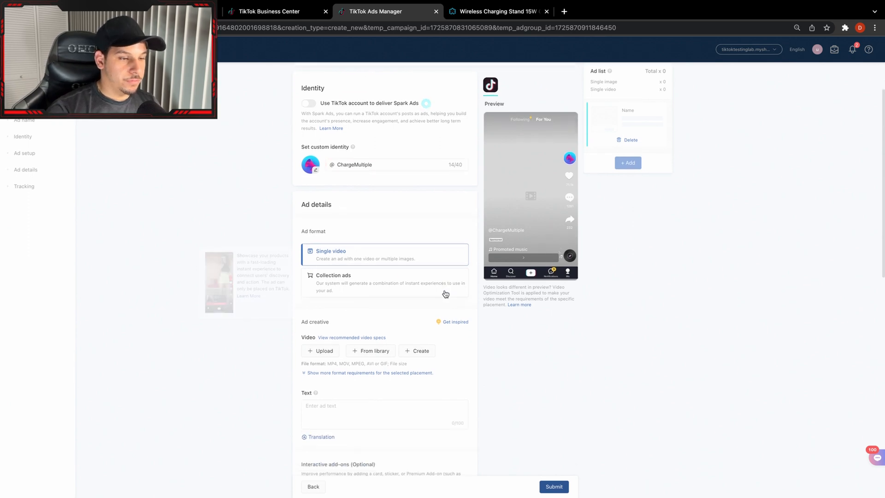
scroll(375, 314, down, 1)
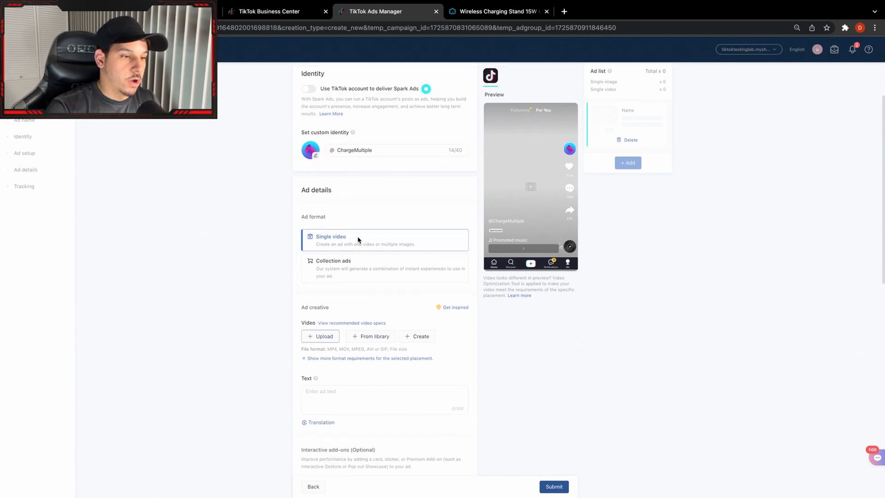
click(321, 336)
scroll(350, 267, down, 5)
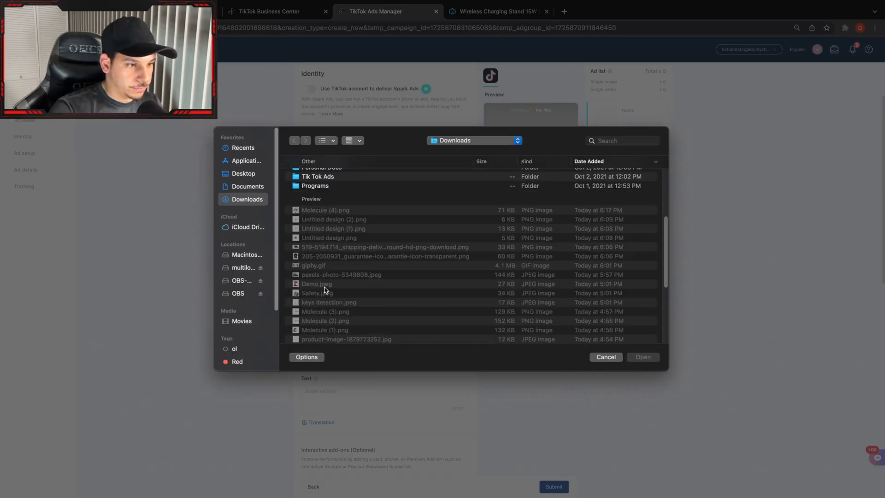
scroll(325, 289, down, 5)
scroll(330, 274, down, 1)
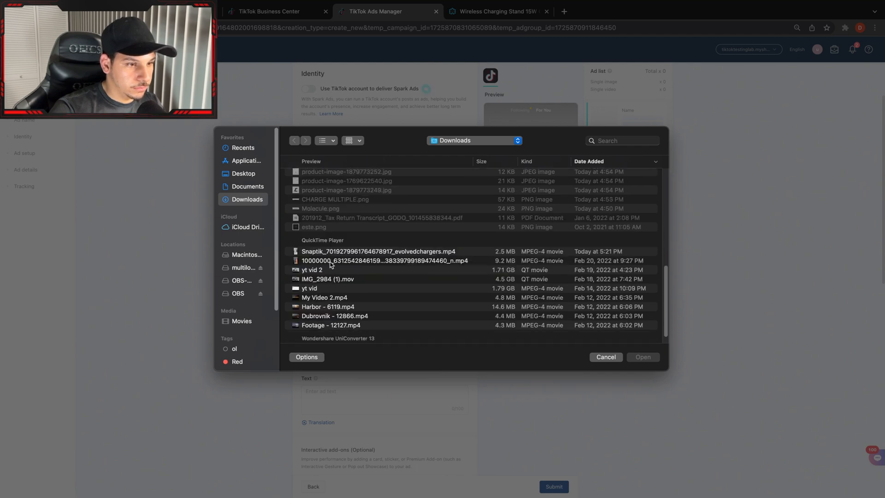
click(332, 253)
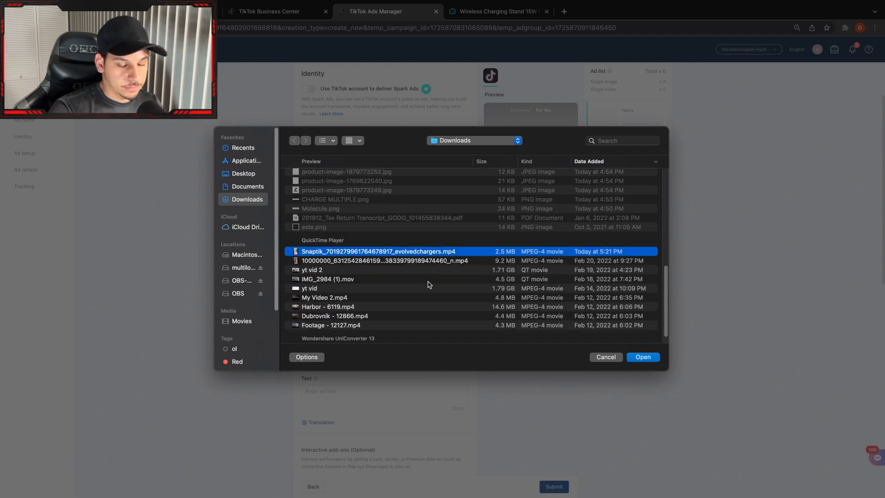
key(Return)
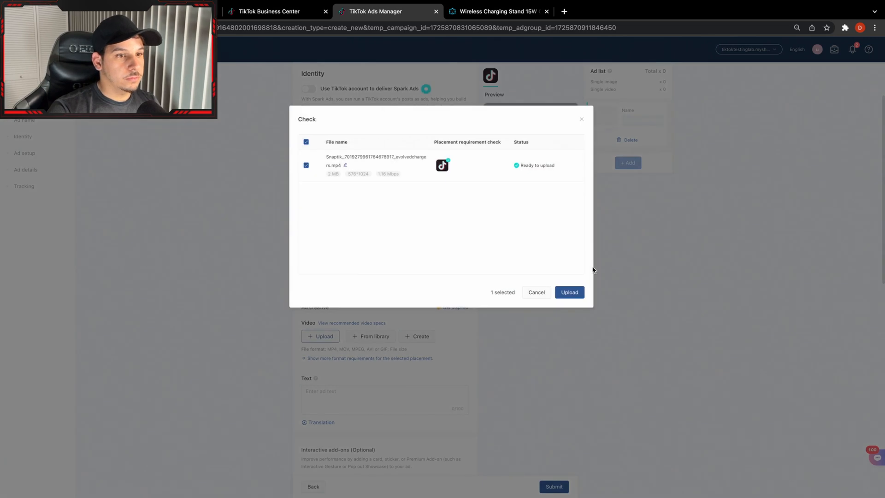
click(575, 297)
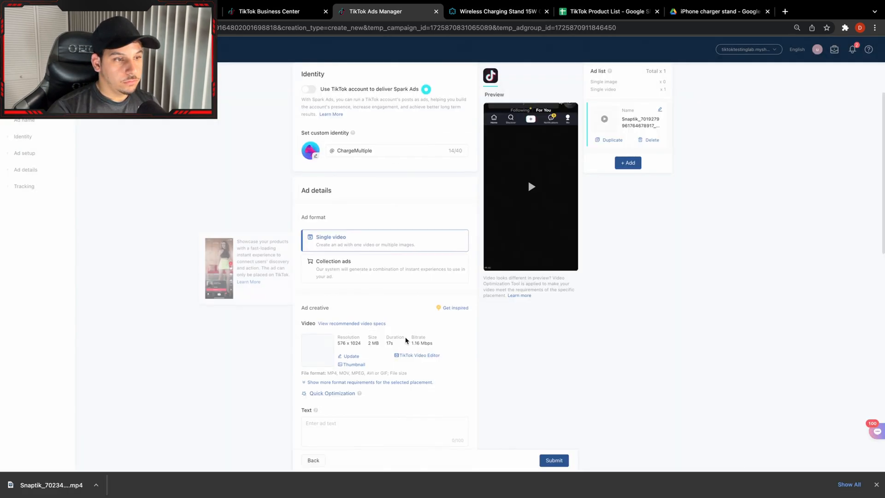
Enter the ad text "This is a must have for any bedroom.".
scroll(527, 178, down, 3)
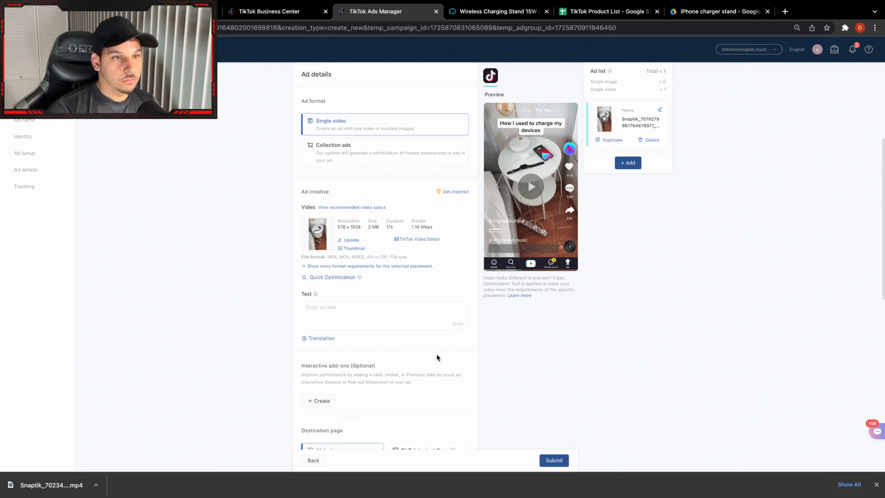
scroll(451, 346, up, 3)
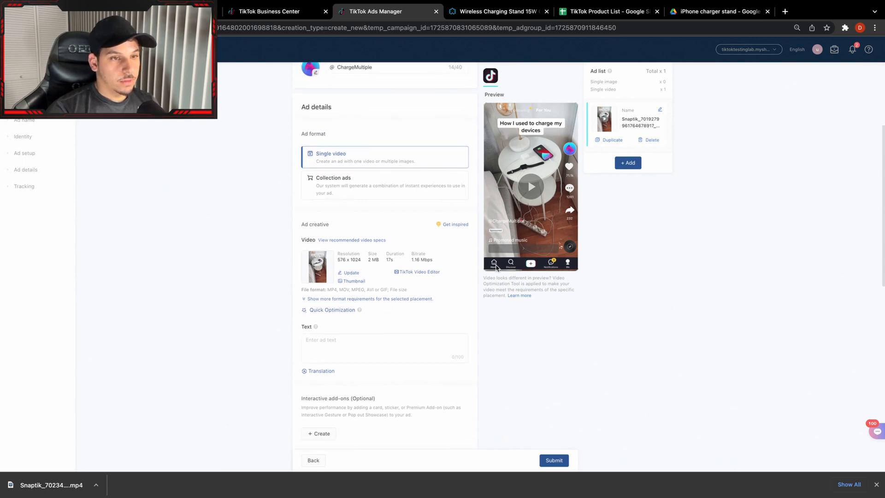
click(362, 347)
text(This is a )
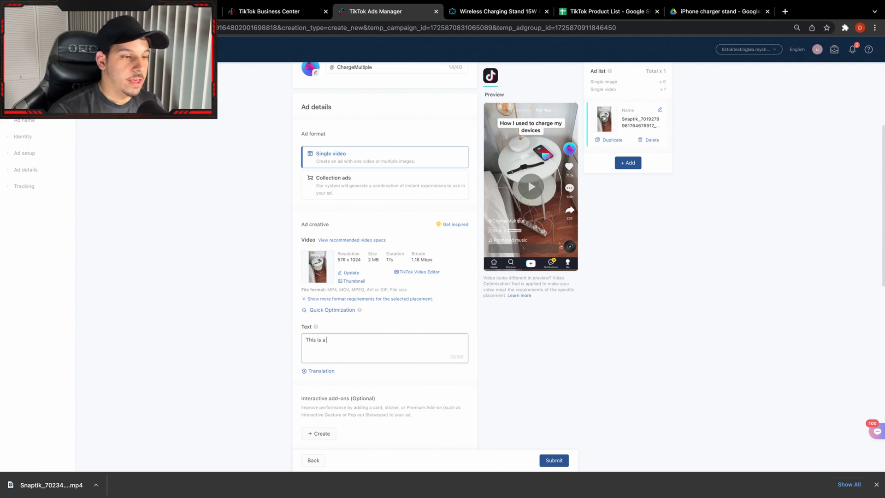
text(must have for)
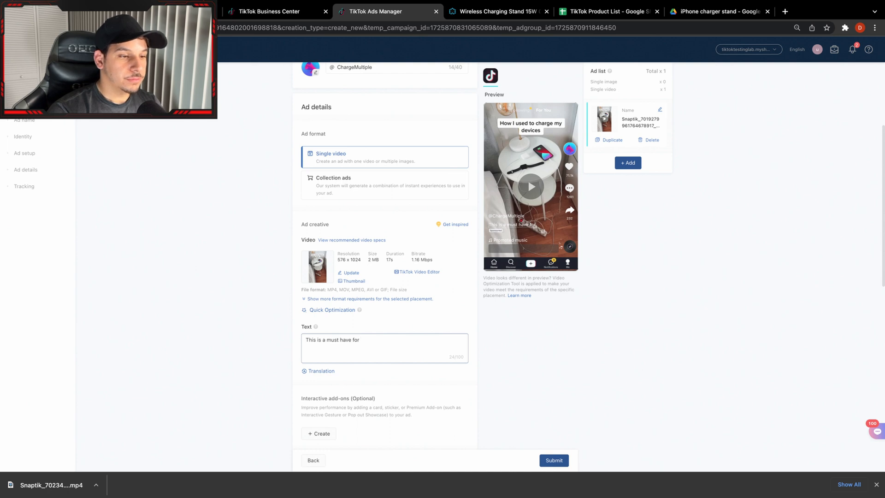
text( any)
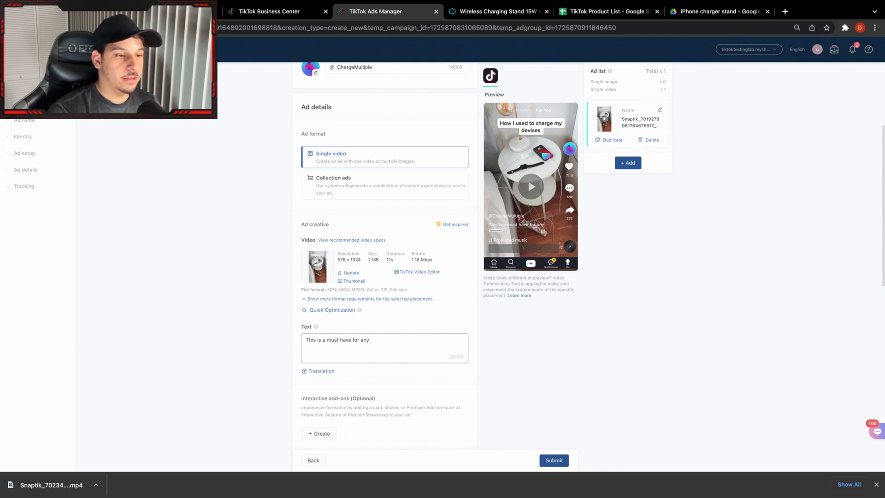
text( bedroom.)
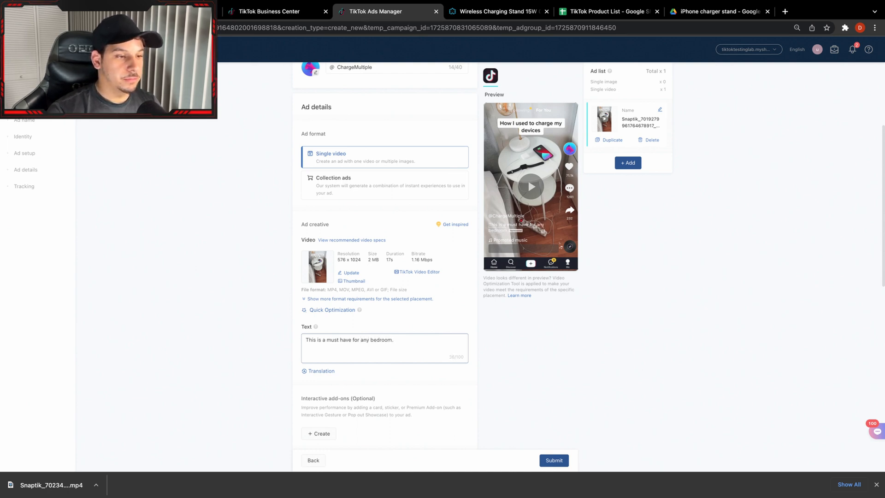
Copy the web address of the store's Wireless Charging Stand 15W Qi Fast Charging product page.
scroll(316, 353, down, 2)
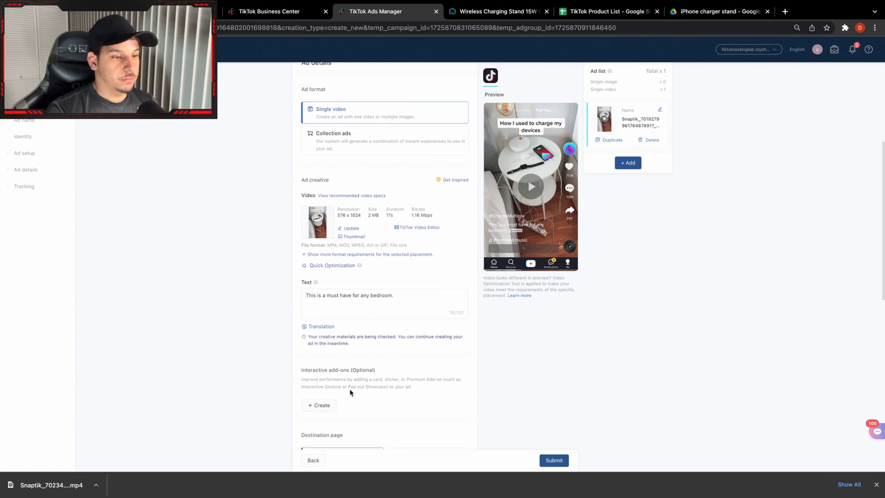
scroll(342, 386, down, 2)
scroll(285, 195, up, 3)
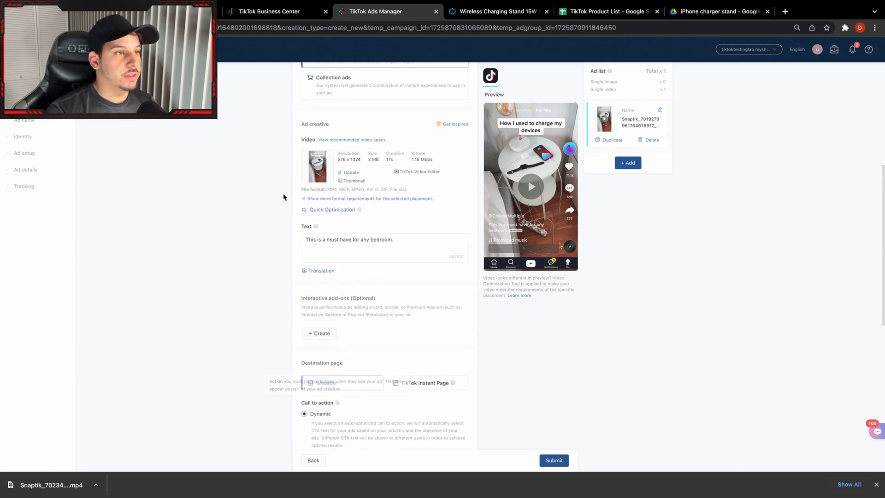
click(488, 35)
click(282, 52)
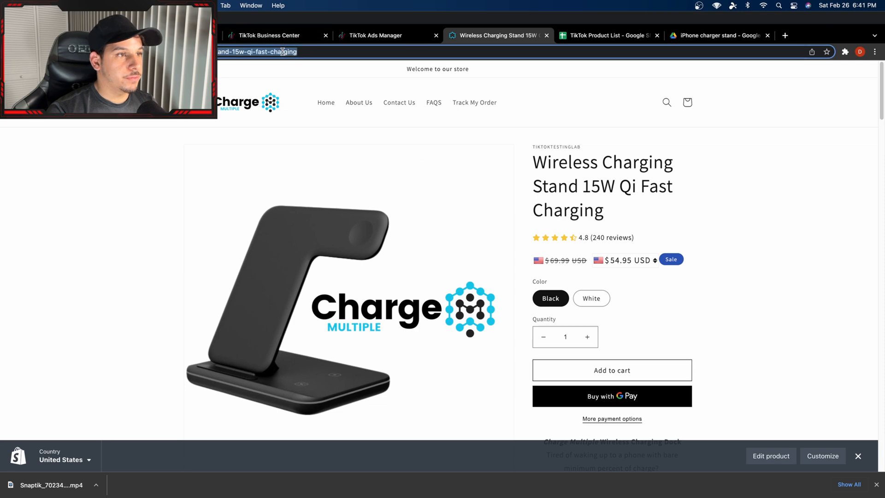
right_click(284, 52)
click(307, 128)
Return to TikTok Ads Manager and paste the copied product page address as the ad's destination URL.
click(381, 35)
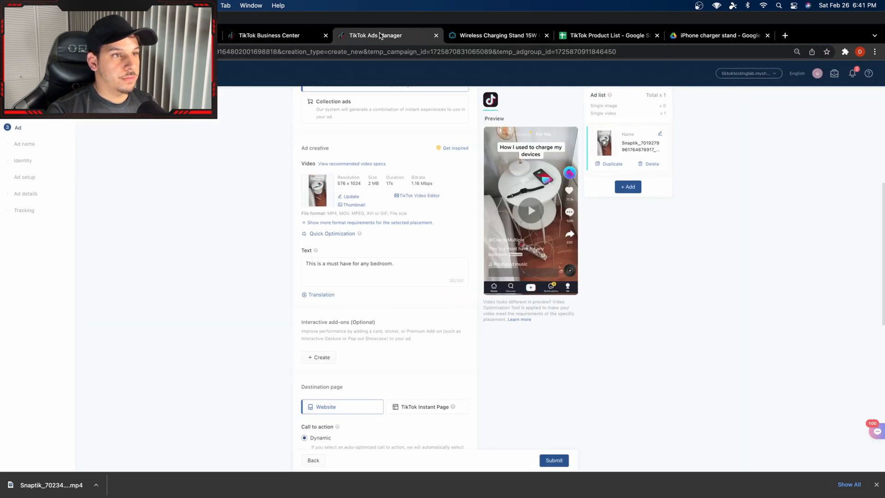
scroll(348, 295, down, 4)
click(322, 323)
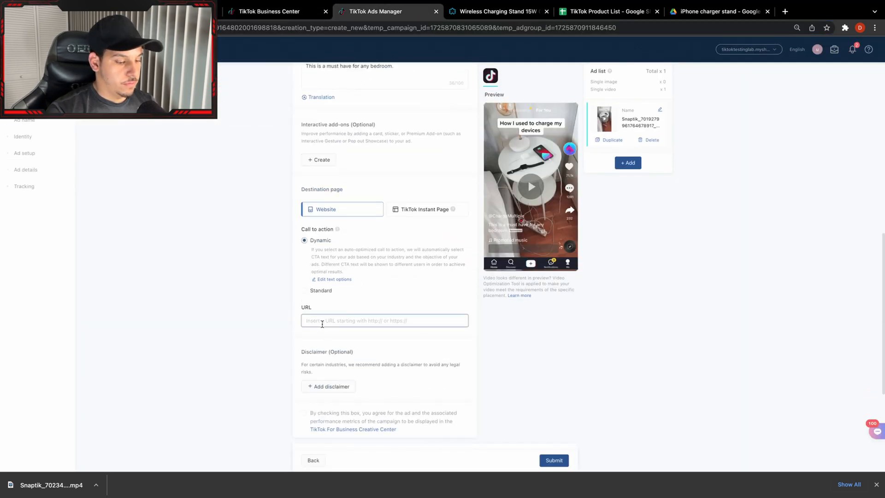
key(ctrl+v)
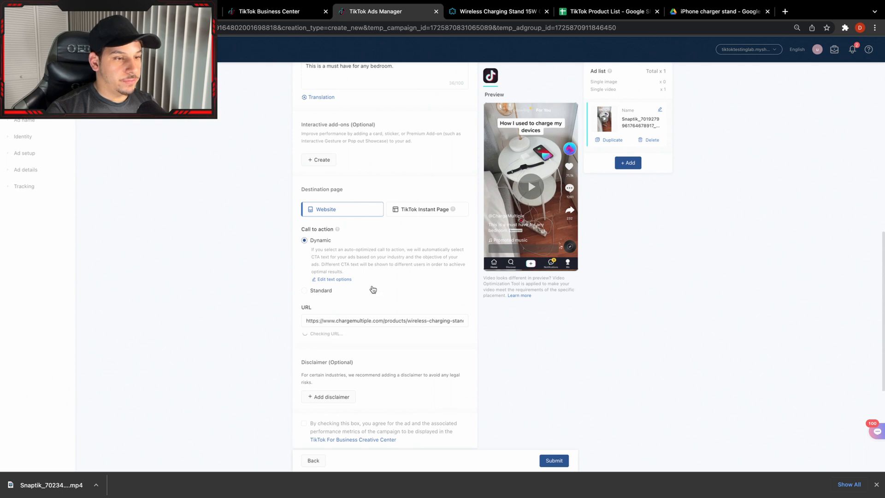
scroll(341, 279, down, 1)
scroll(342, 278, up, 4)
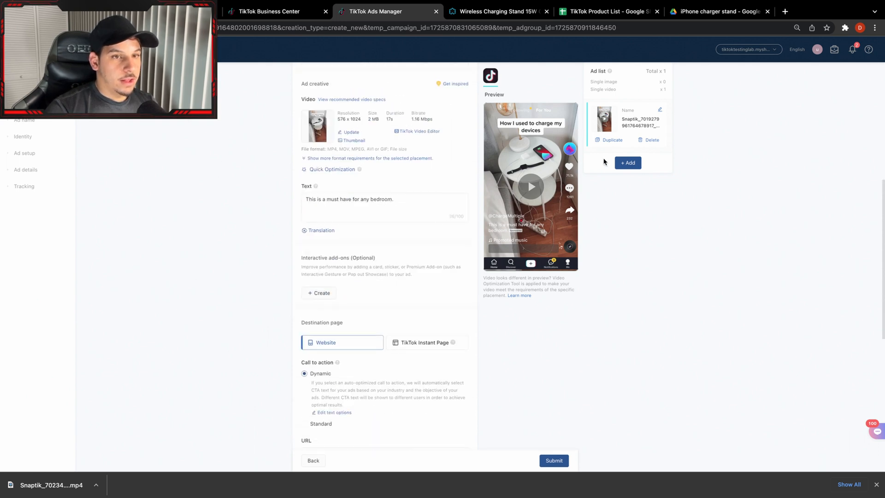
click(631, 169)
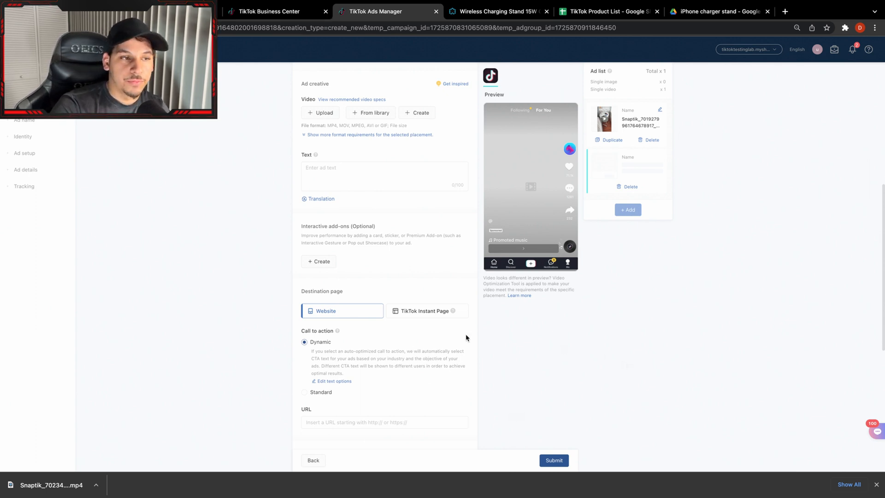
click(329, 113)
scroll(424, 262, down, 5)
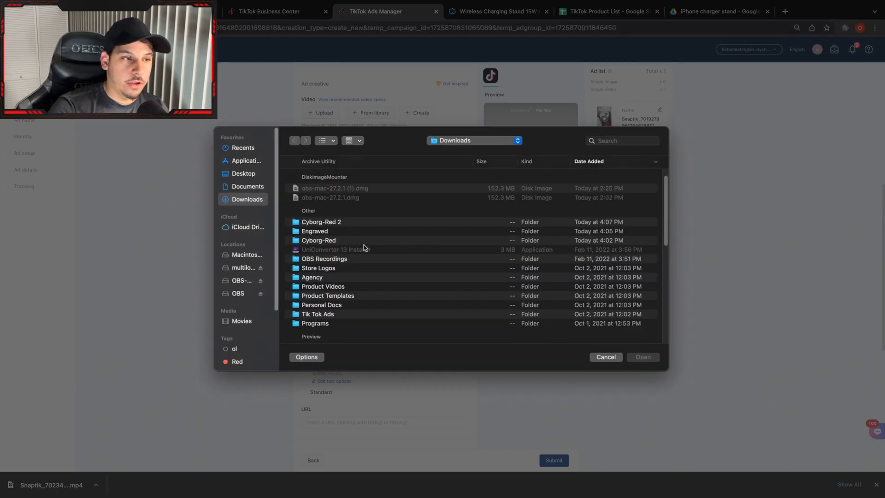
scroll(358, 295, down, 3)
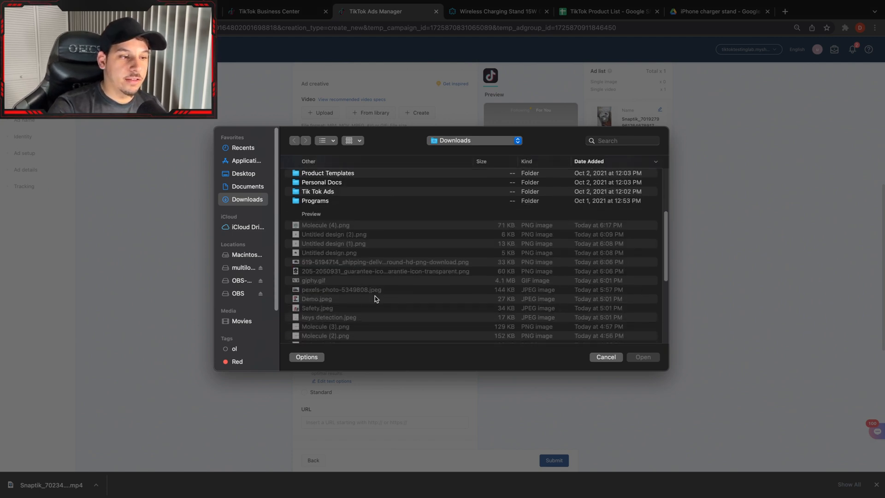
scroll(344, 291, down, 4)
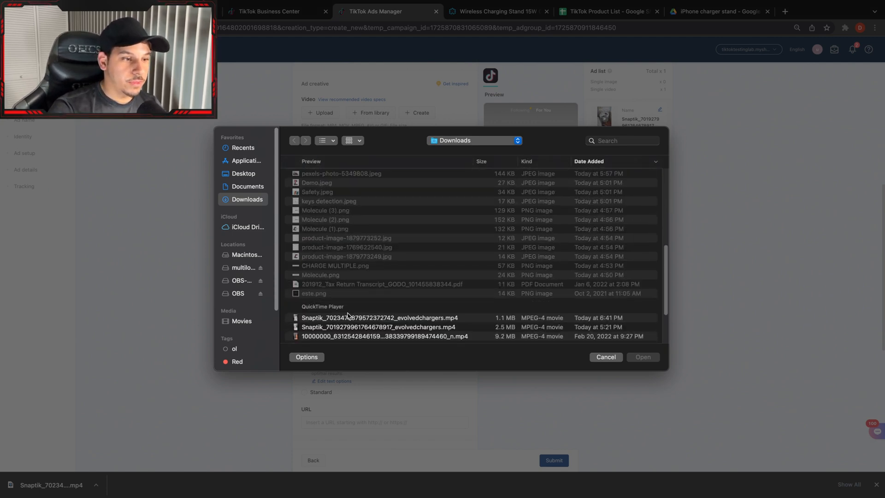
click(349, 318)
double_click(358, 320)
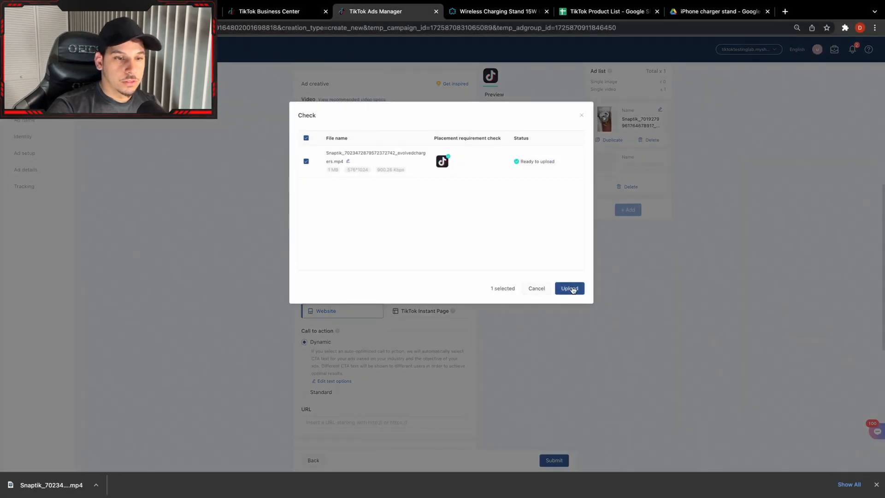
click(570, 288)
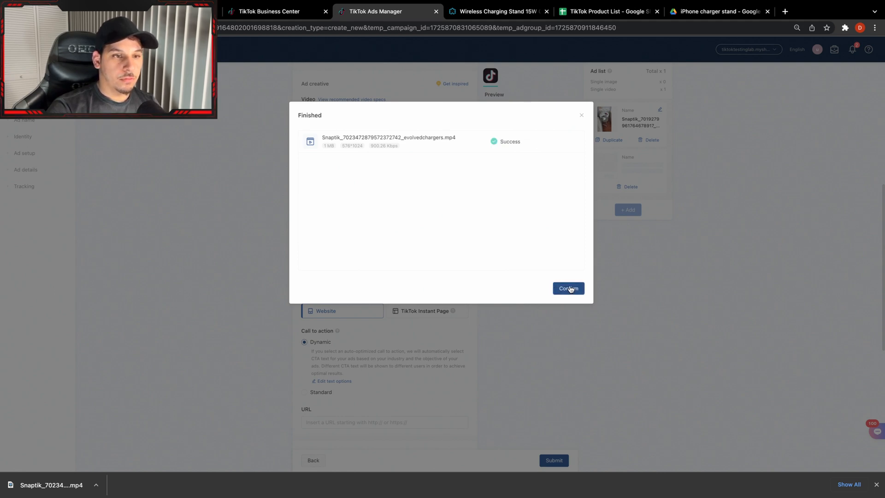
click(571, 289)
Enter the second ad's text "The wireless all in one dock works with Android!".
click(358, 200)
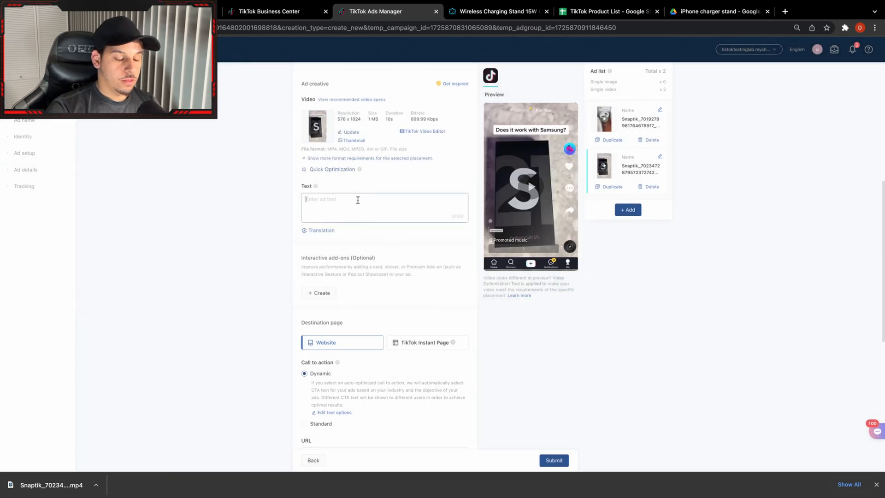
text(The)
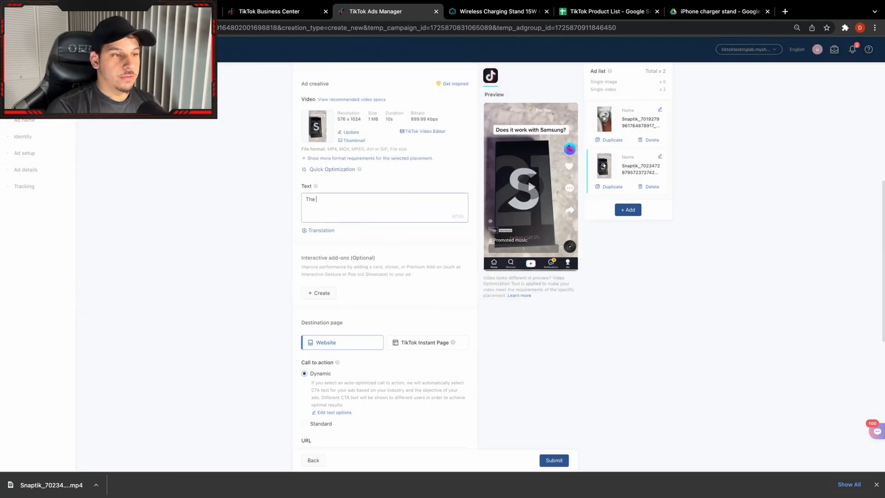
text( wireless )
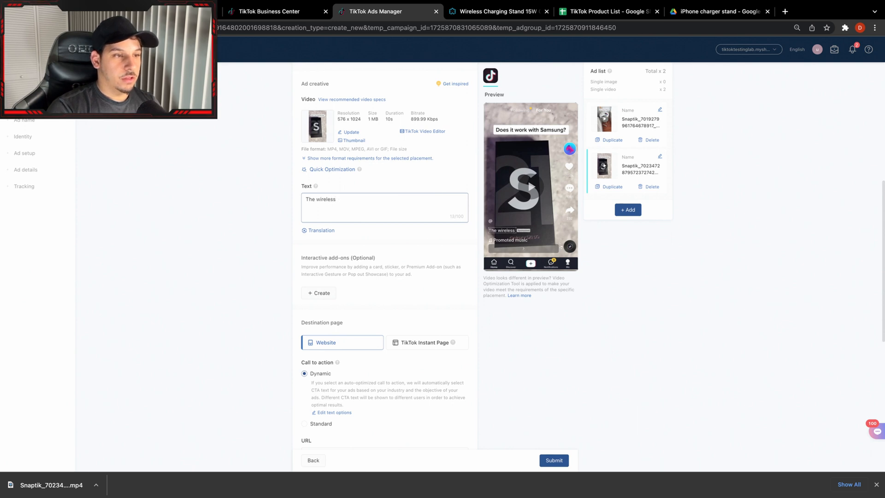
text(all in one)
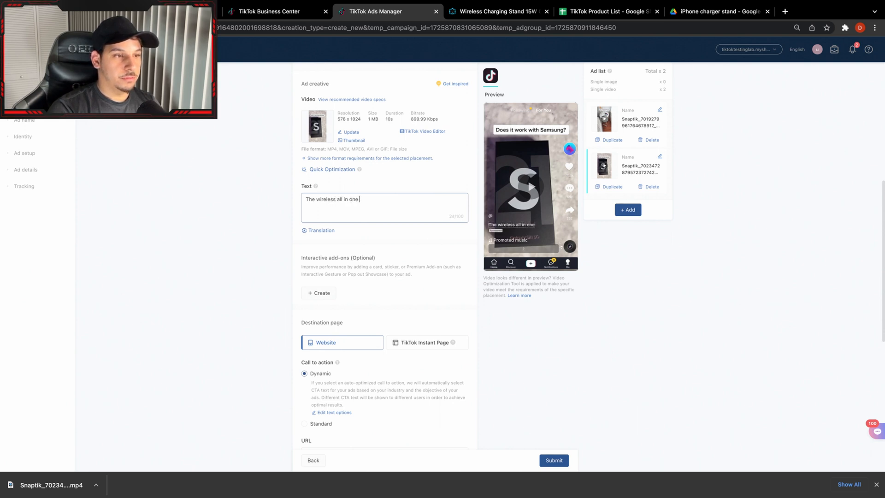
text( dock w)
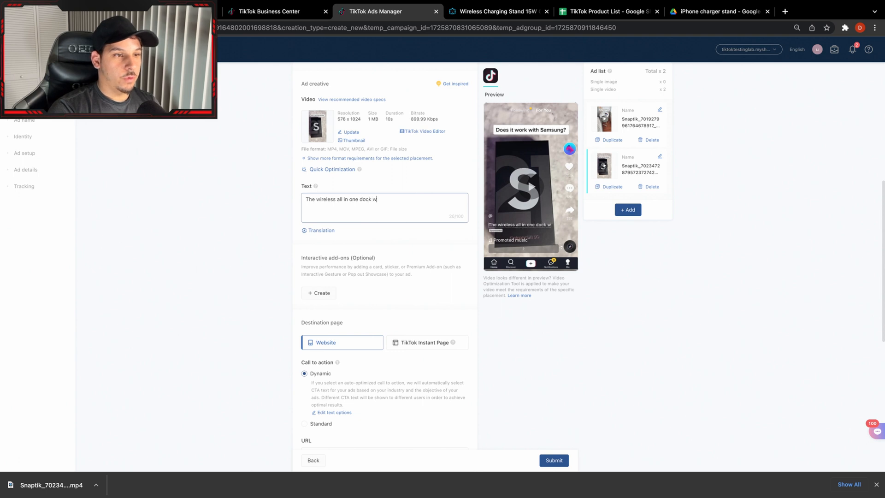
text(orks )
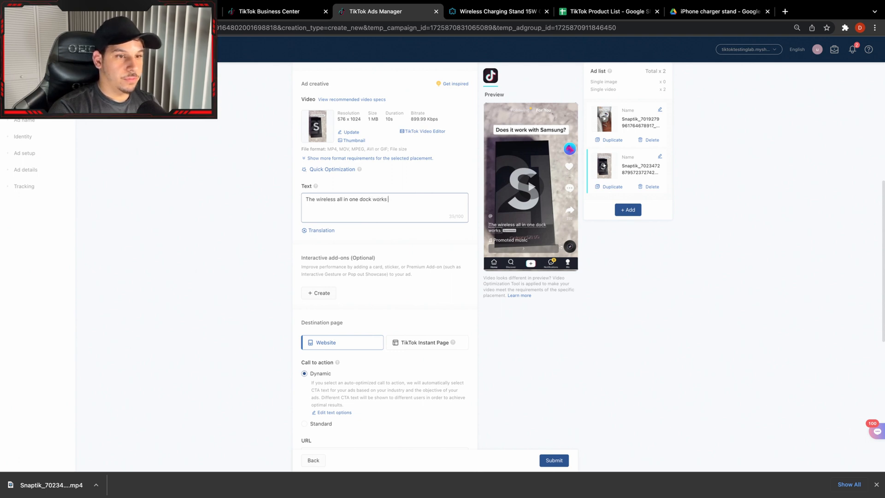
text(with A)
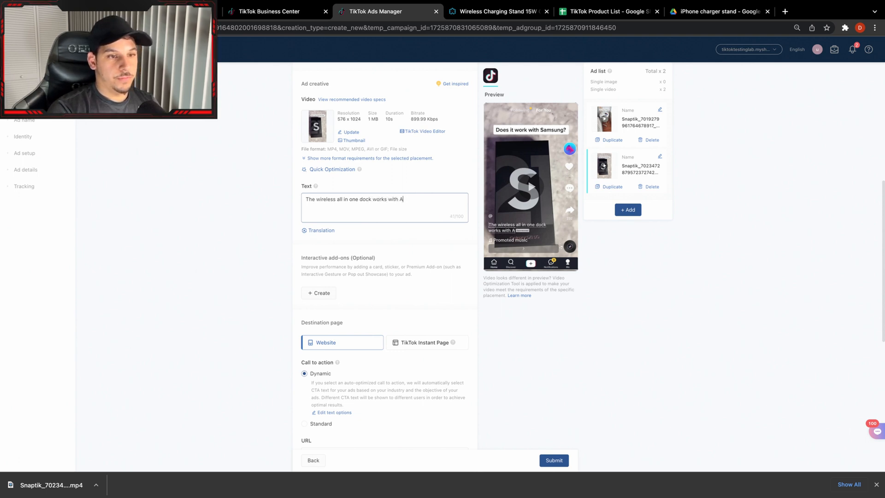
text(ndroi)
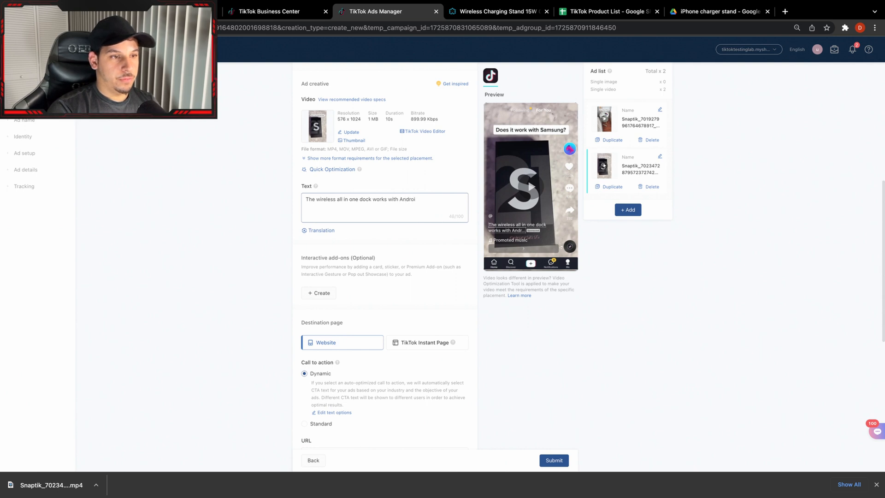
text(d!)
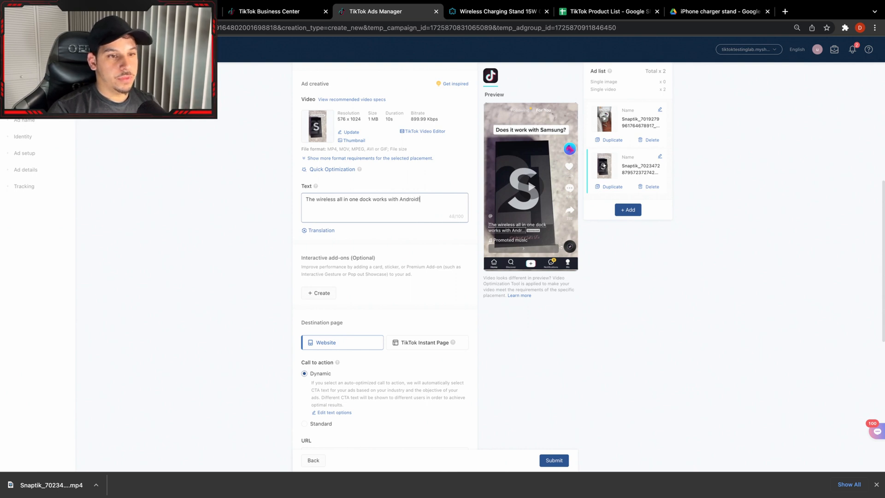
click(259, 254)
Remove "all in one" from the ad text so it reads "The wireless dock works with Android!".
click(374, 202)
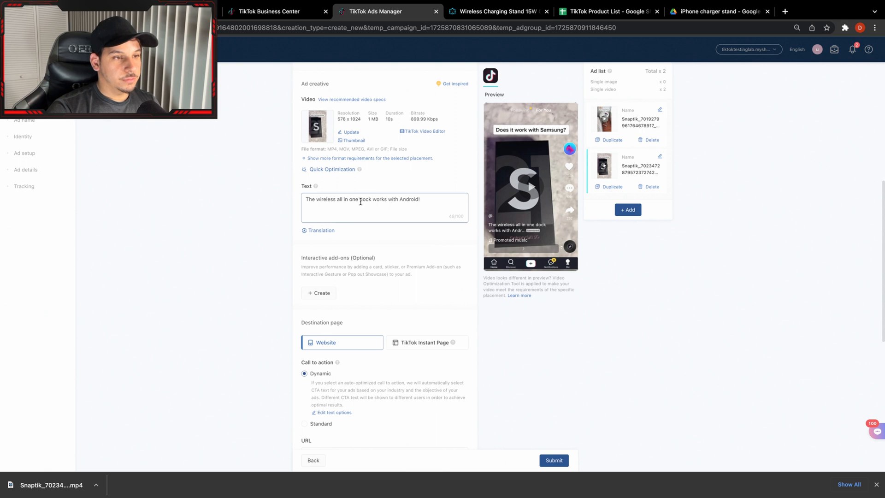
drag(357, 201, 336, 201)
key(BackSpace)
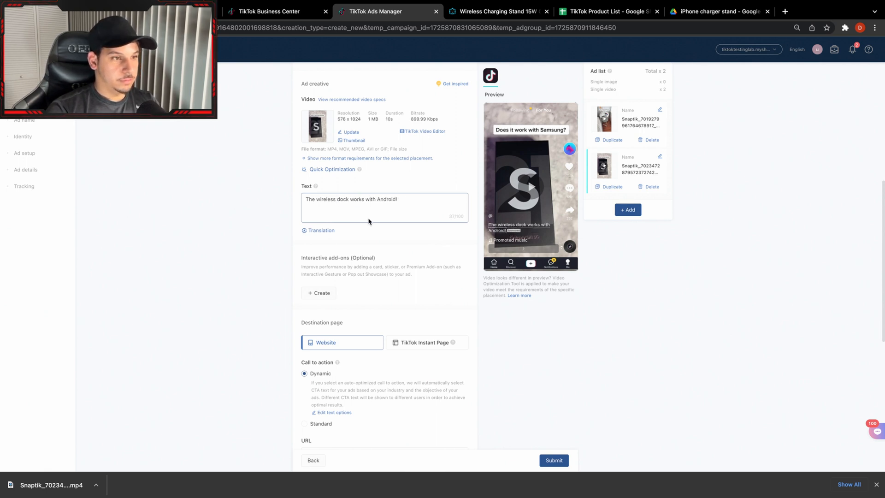
click(435, 231)
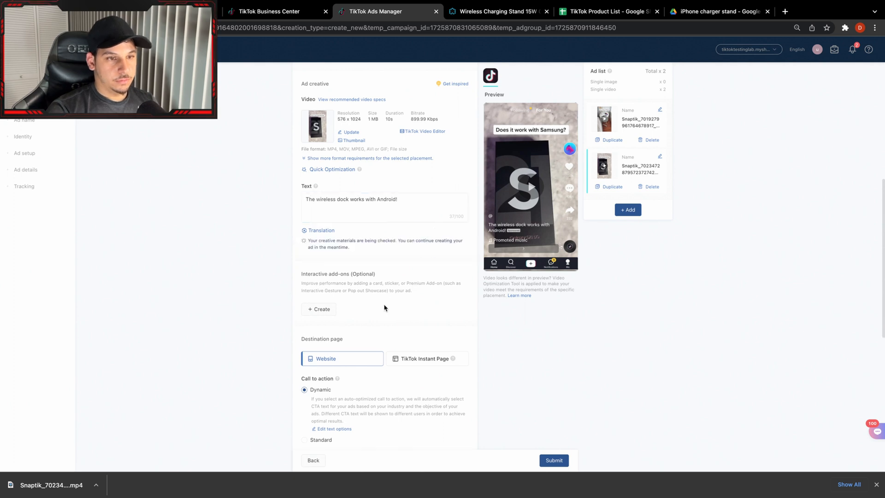
Copy the Wireless Charging Stand product page address from the store and paste it as the second ad's destination URL.
scroll(384, 308, down, 5)
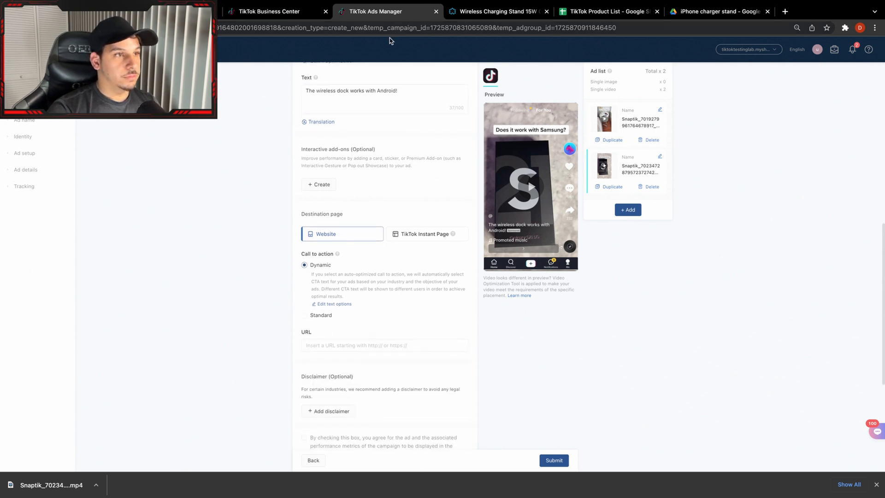
click(459, 17)
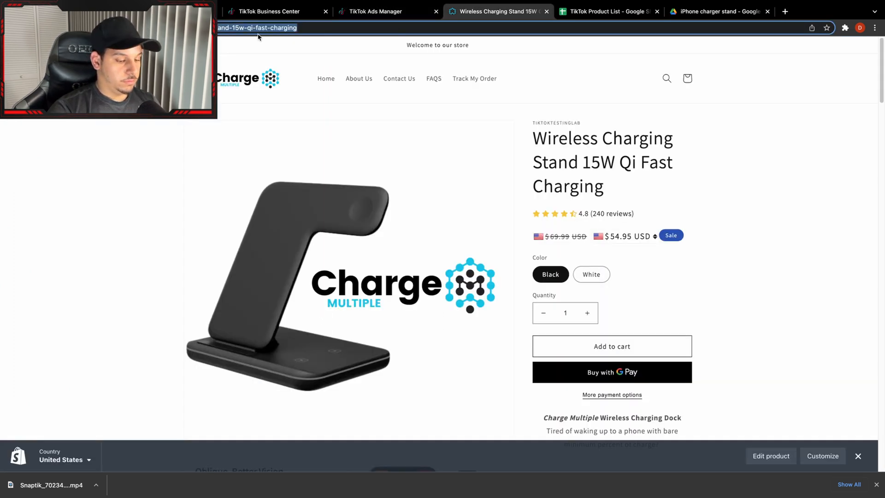
click(369, 11)
click(360, 345)
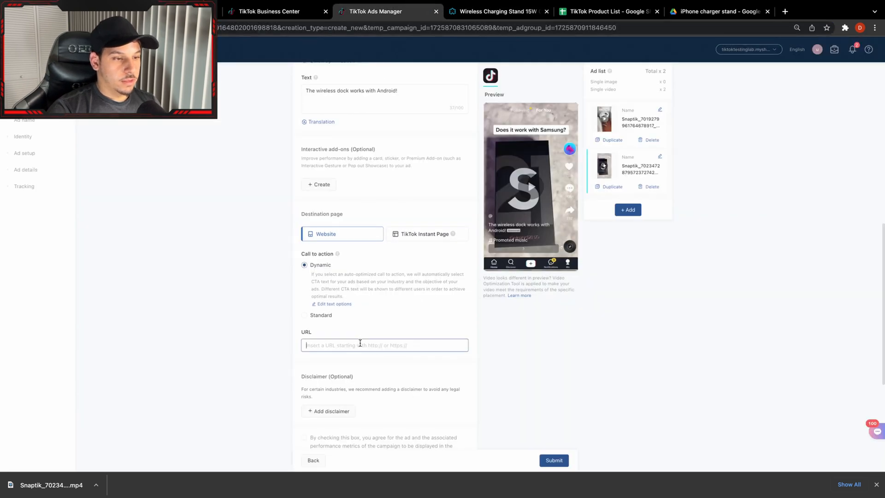
key(ctrl+v)
click(227, 350)
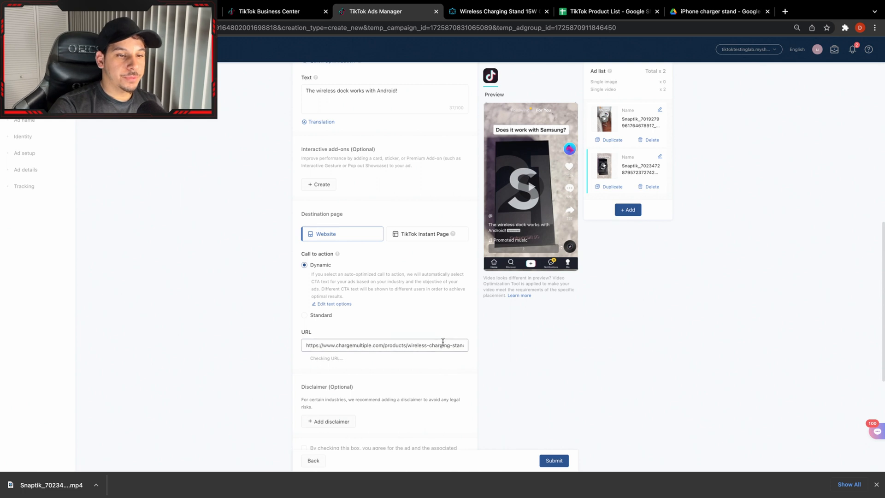
scroll(442, 342, down, 3)
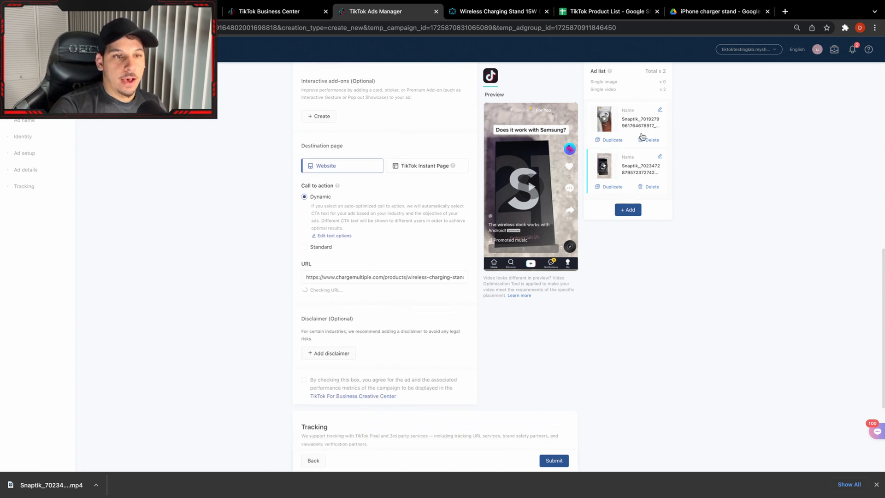
Submit the campaign with its two video ads and dismiss the browser's download bar.
scroll(494, 206, up, 3)
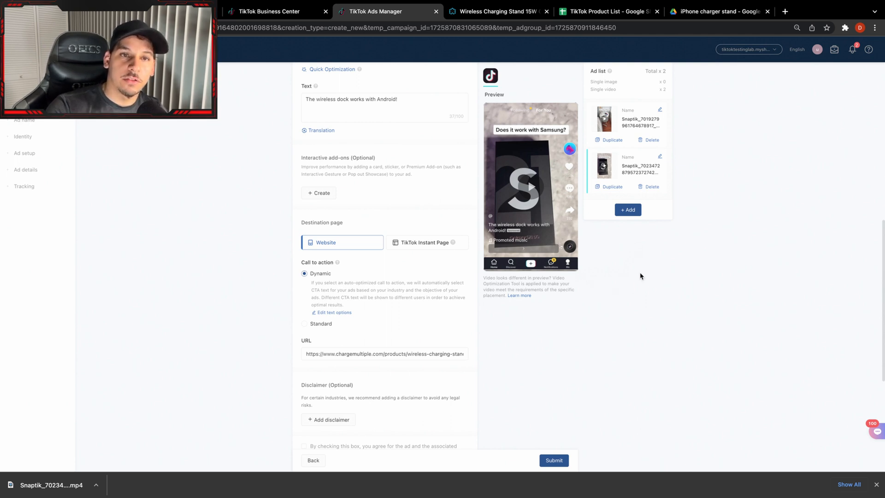
scroll(659, 351, up, 1)
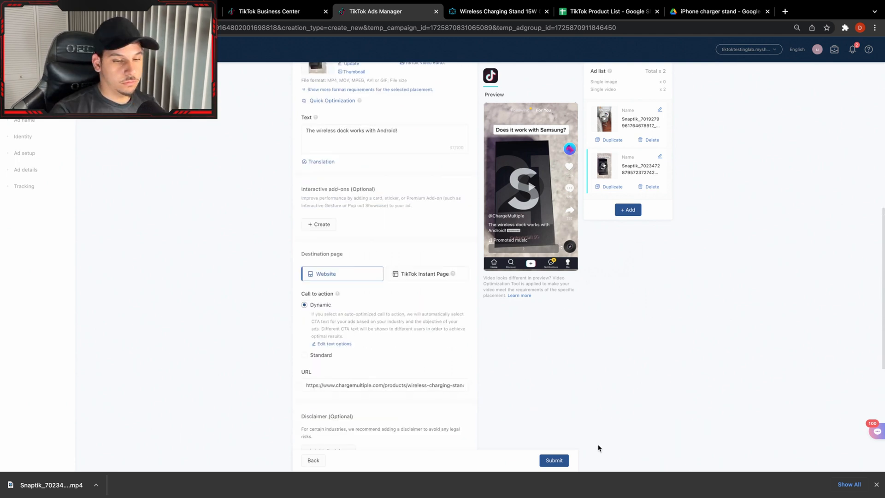
click(555, 460)
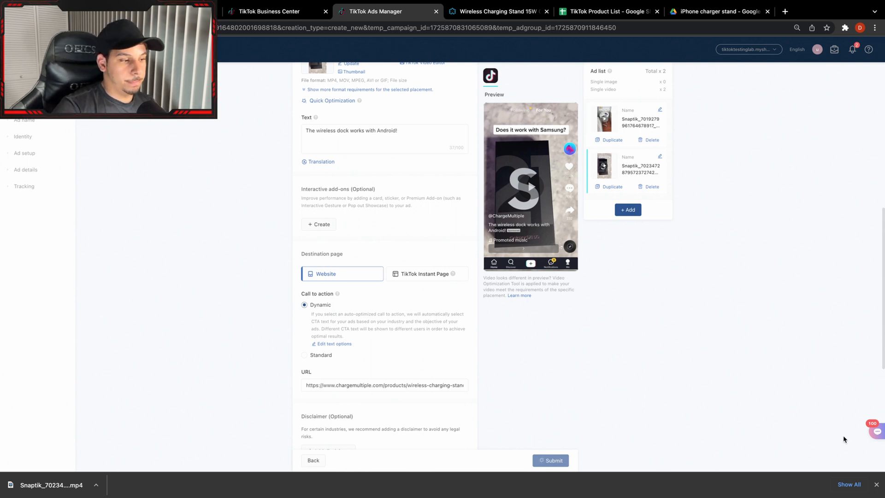
click(876, 484)
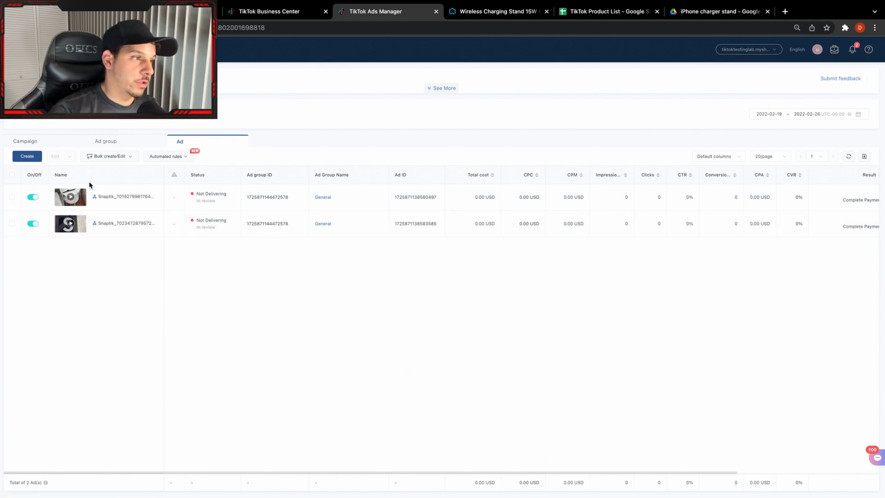
Duplicate the Wireless Charging Stand campaign's General ad group into four copies within the same existing campaign.
click(25, 141)
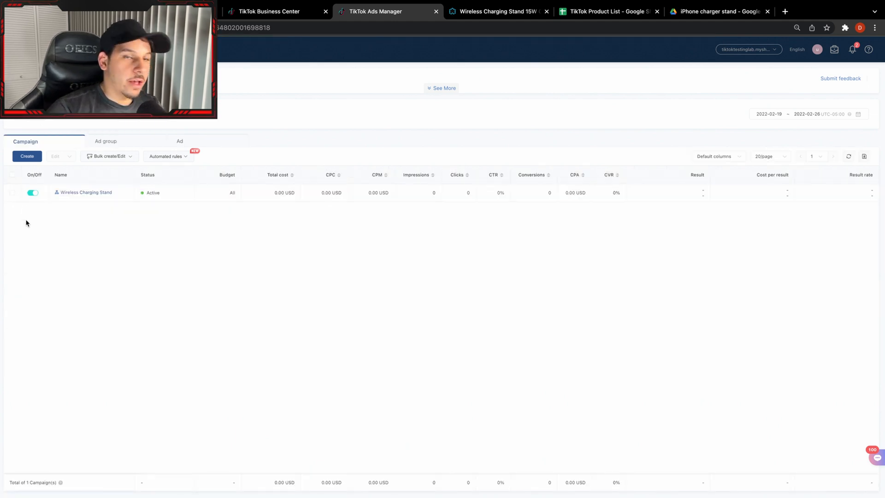
click(13, 193)
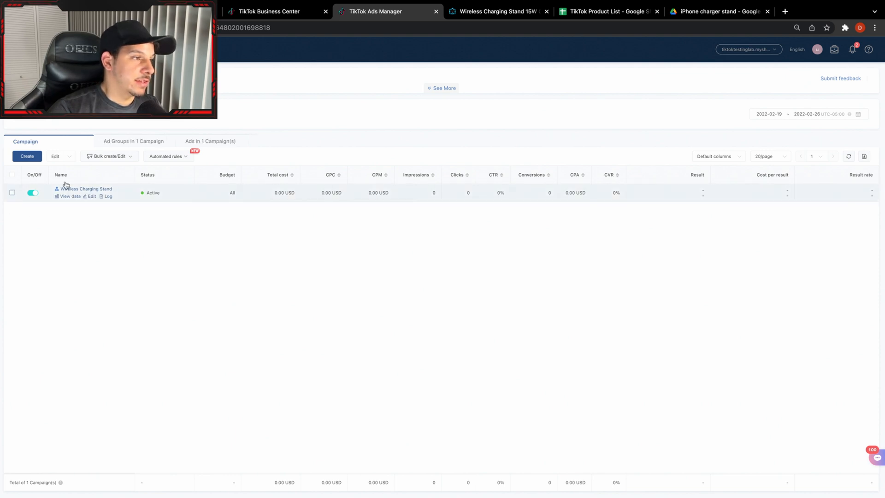
click(171, 143)
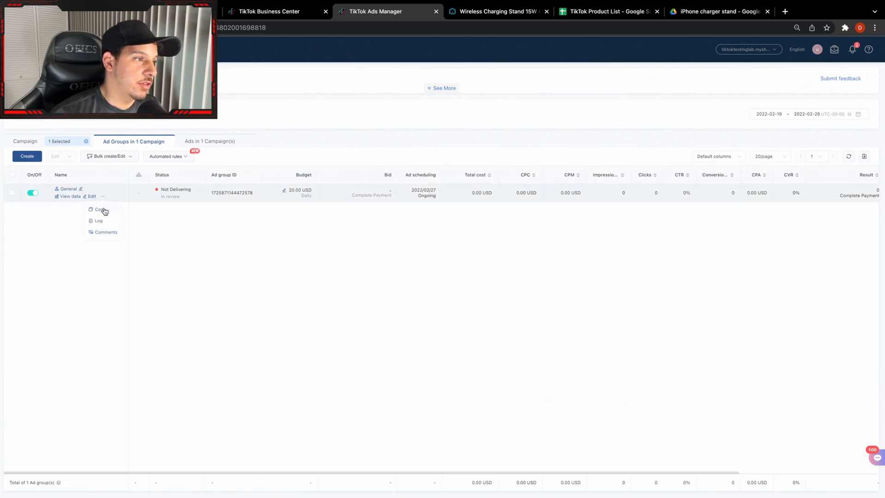
click(102, 209)
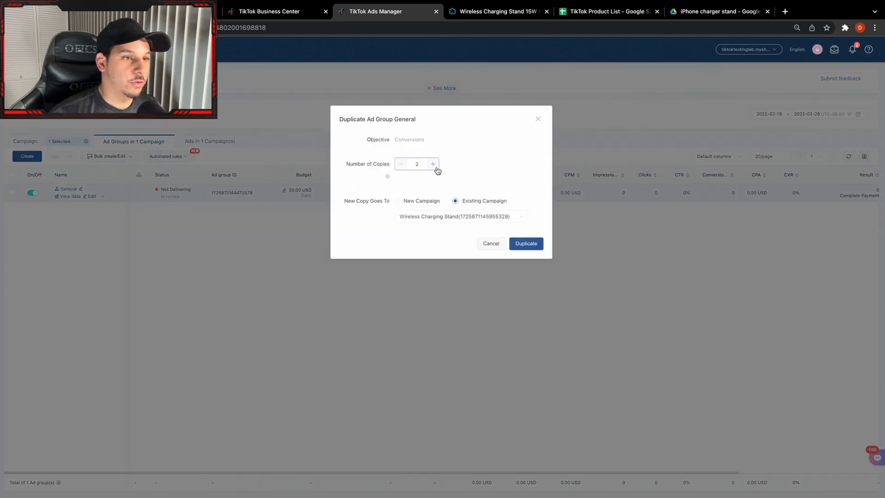
click(527, 243)
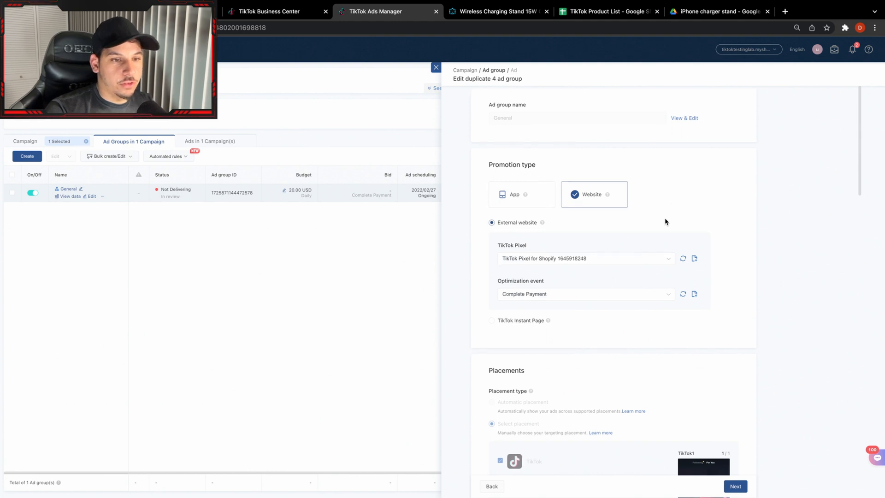
Schedule the duplicated ad groups to start on 2022-02-27 at 00:00.
scroll(645, 258, down, 3)
scroll(644, 267, down, 15)
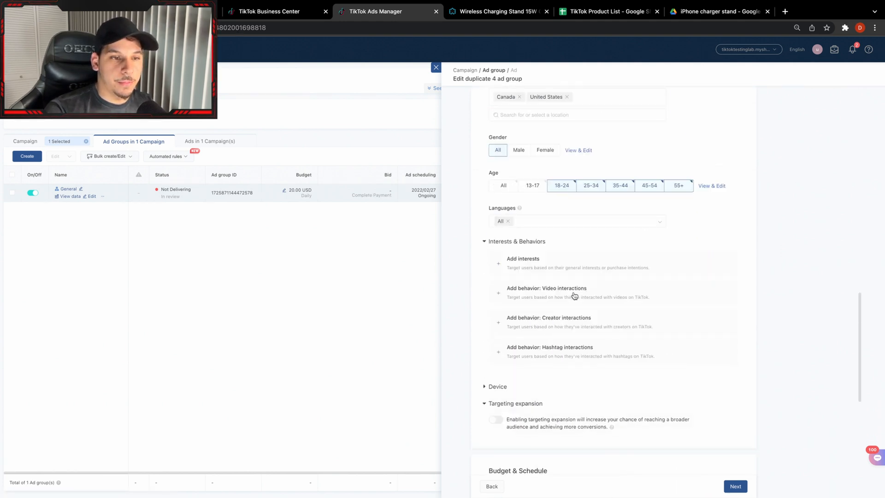
scroll(585, 401, down, 2)
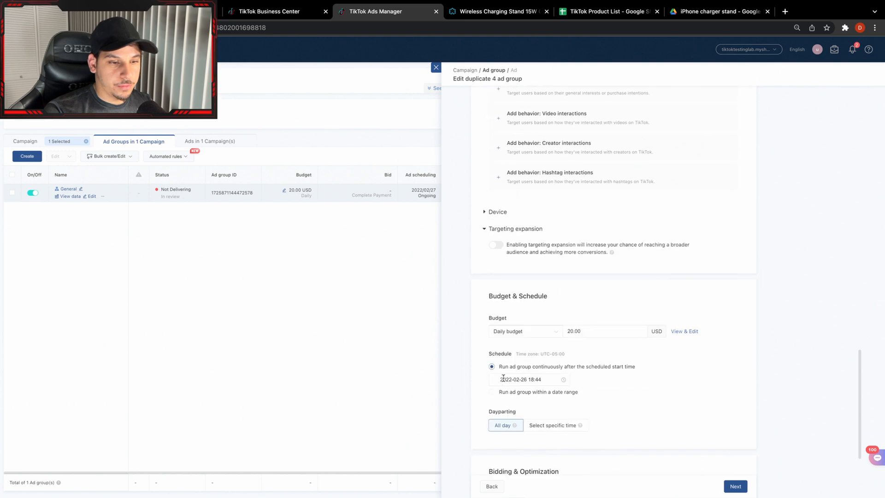
click(511, 376)
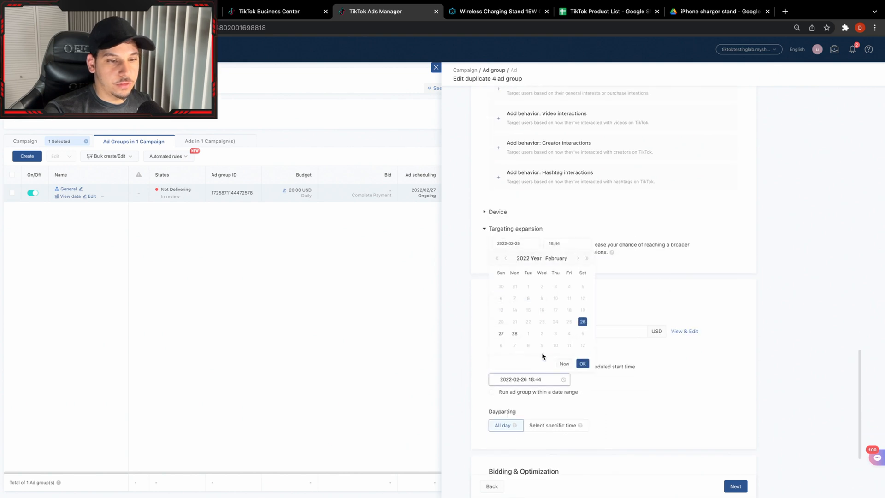
click(505, 333)
click(560, 244)
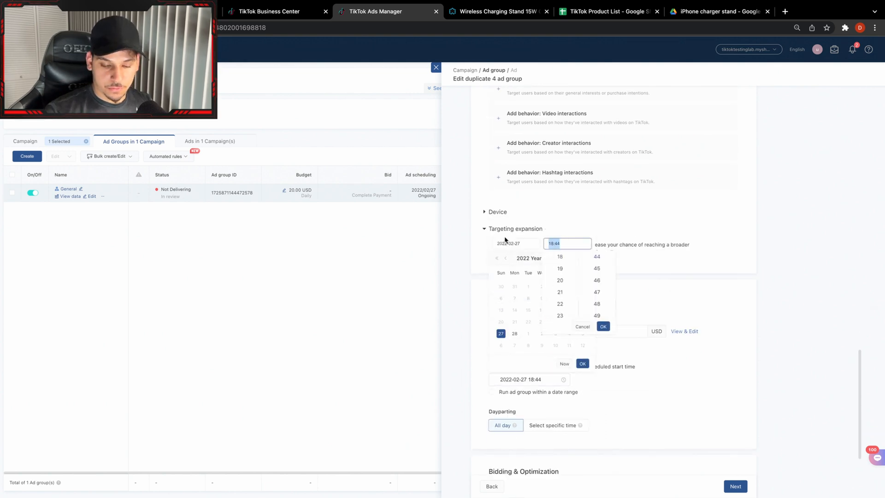
text(00:00)
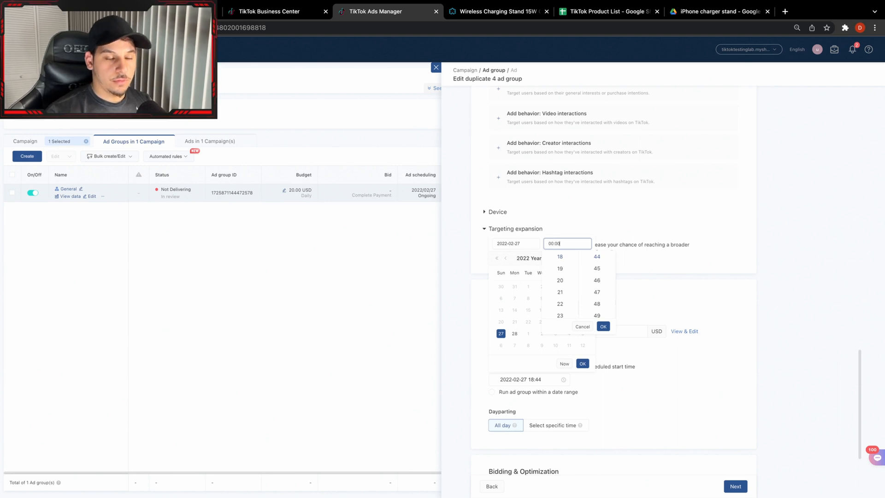
click(582, 363)
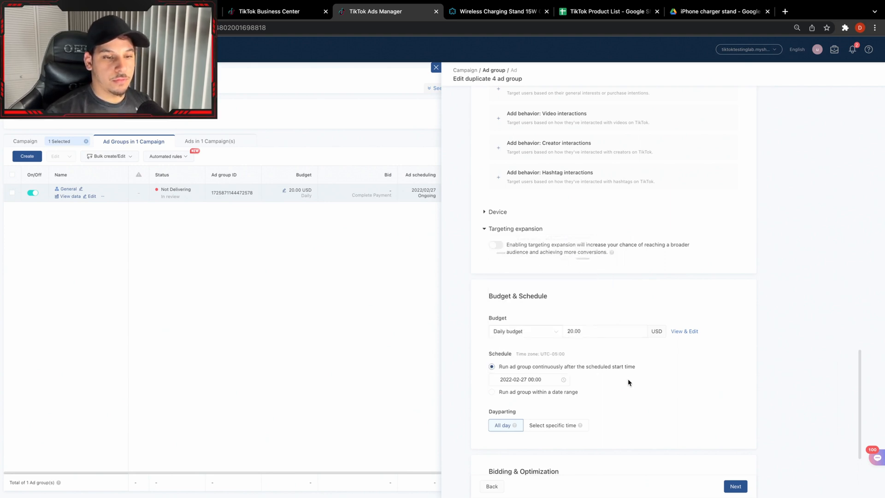
Proceed to the ads of the four duplicated ad groups, submit them and close the confirmation.
scroll(682, 406, down, 3)
click(736, 486)
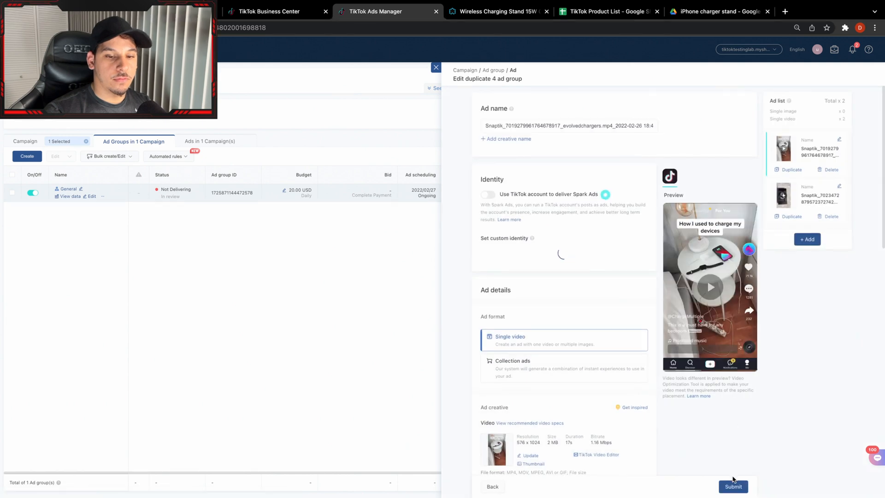
click(733, 485)
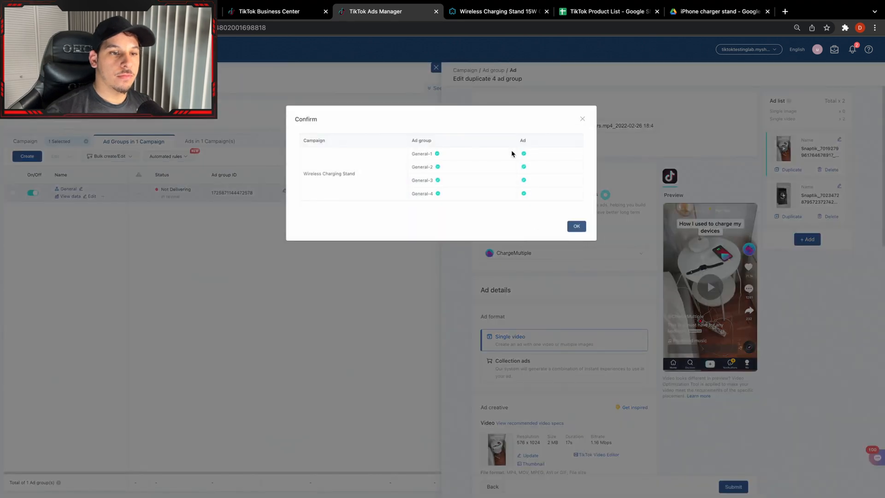
click(580, 227)
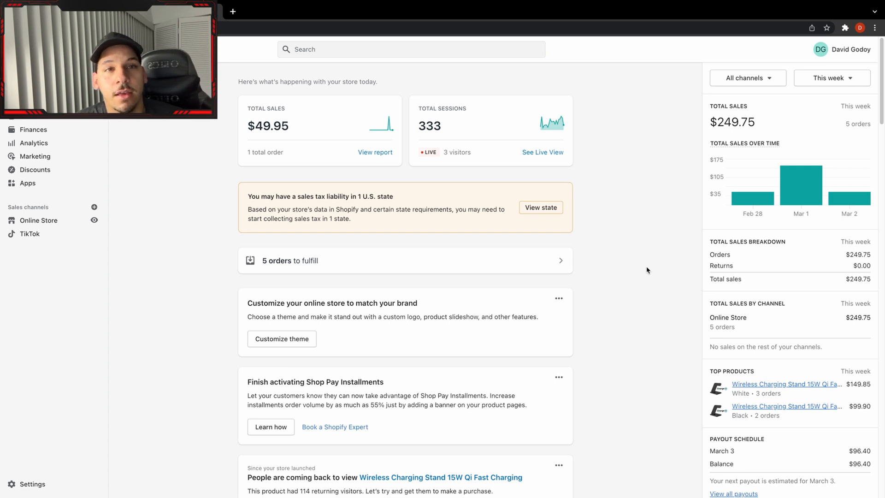
Review this week's total sales and the daily sales chart on the Shopify store dashboard.
mouse_move(732, 204)
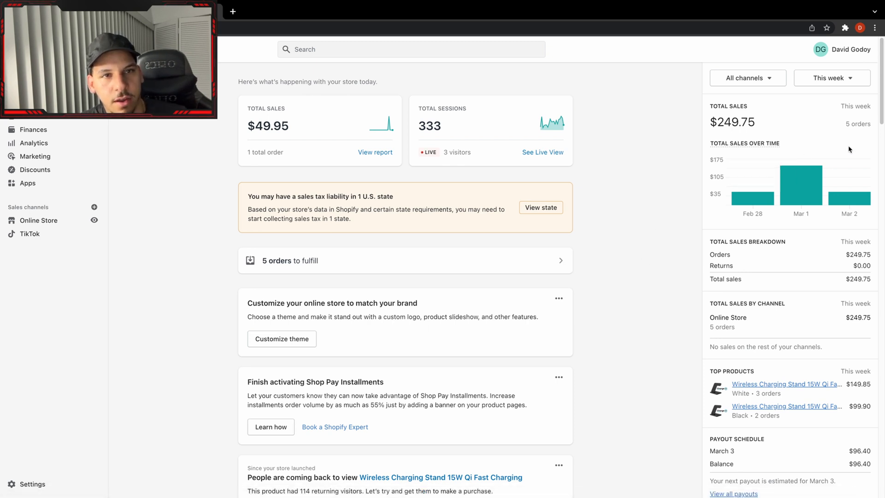
mouse_move(814, 163)
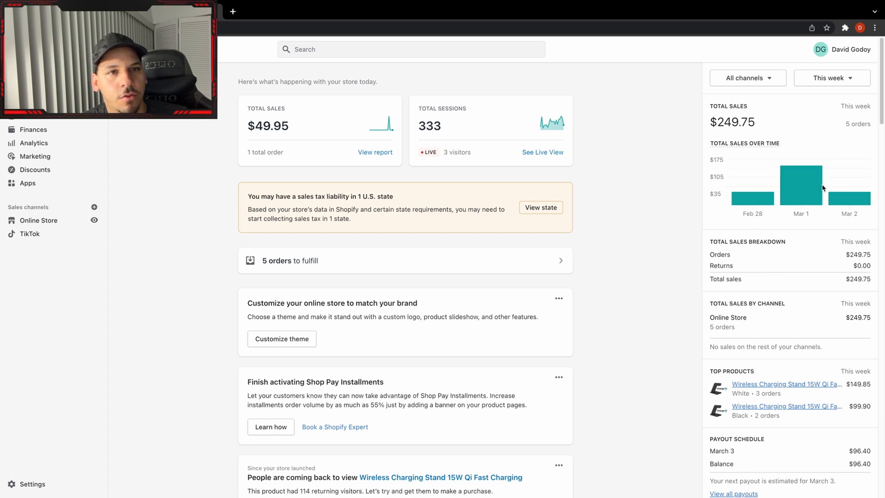
mouse_move(783, 207)
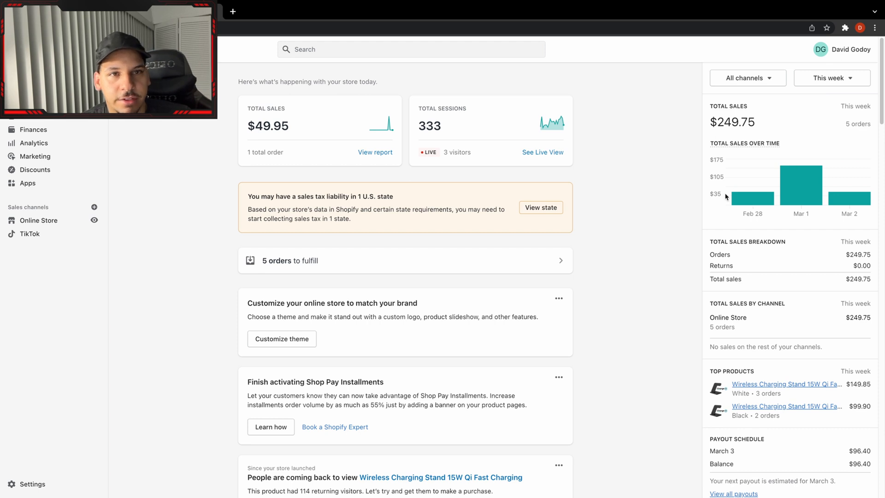
mouse_move(748, 143)
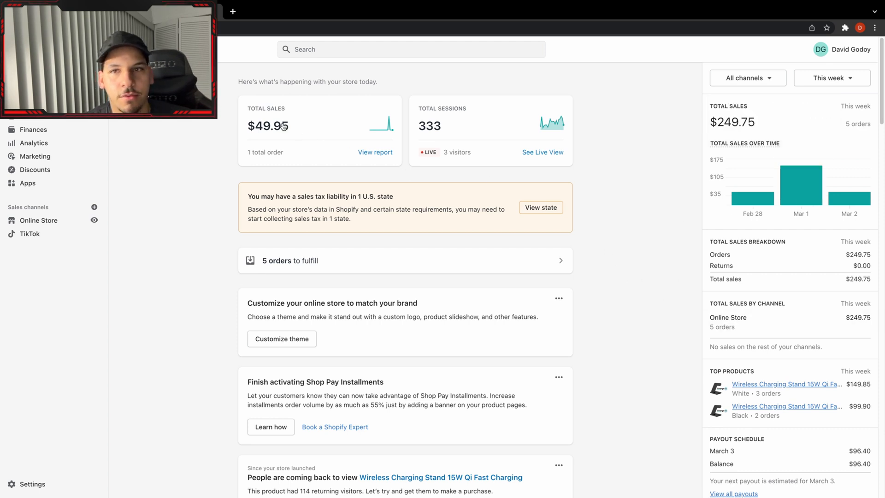
Switch to TikTok Ads Manager and turn off the General-2 and General-1 ad groups in the Wireless Charging Stand campaign.
click(65, 11)
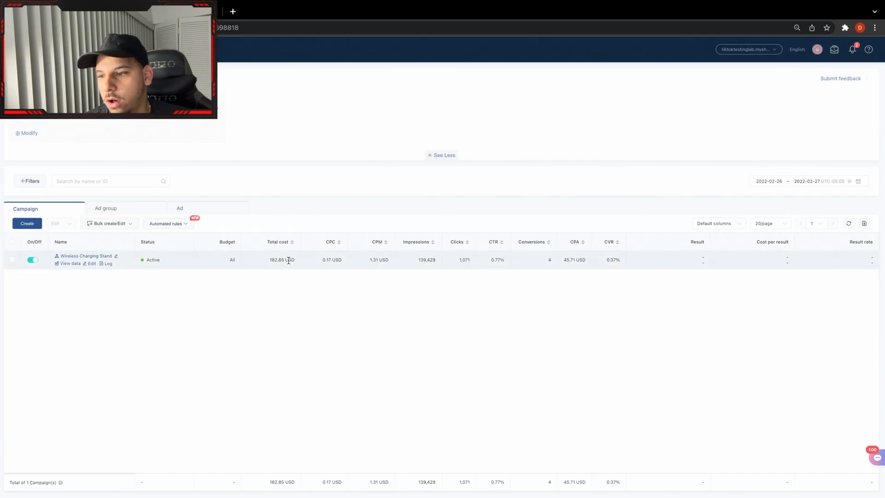
click(12, 262)
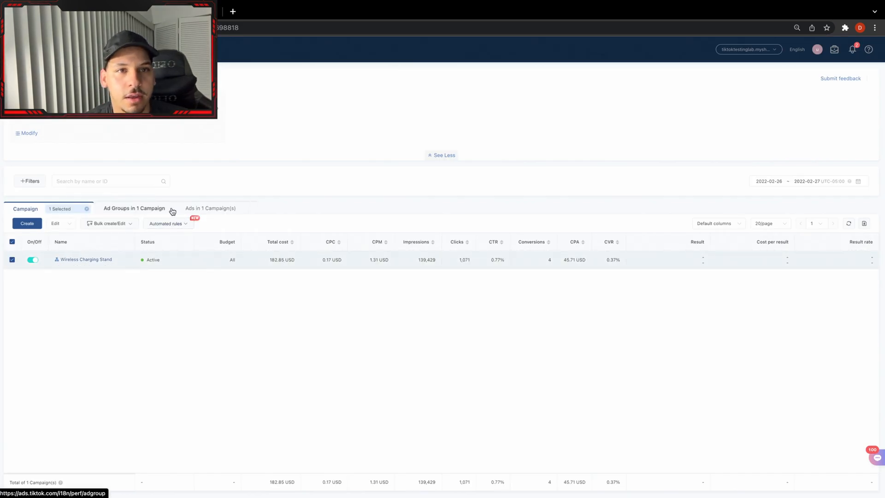
click(171, 209)
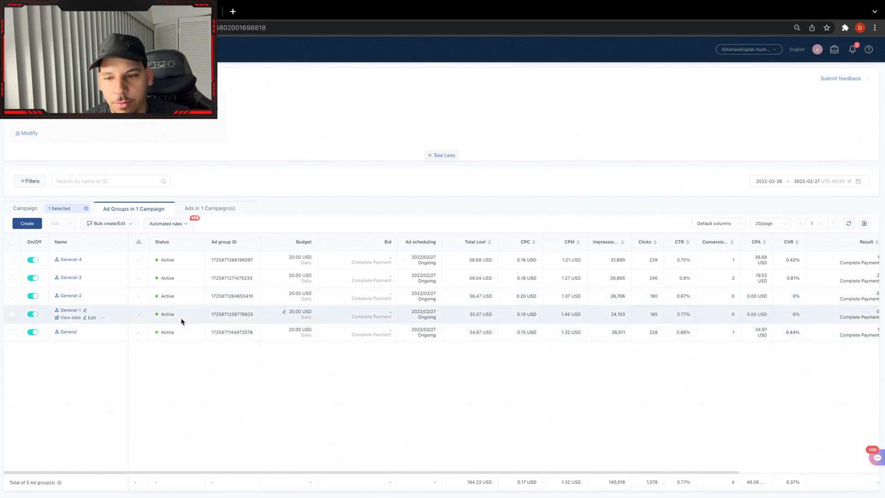
click(33, 297)
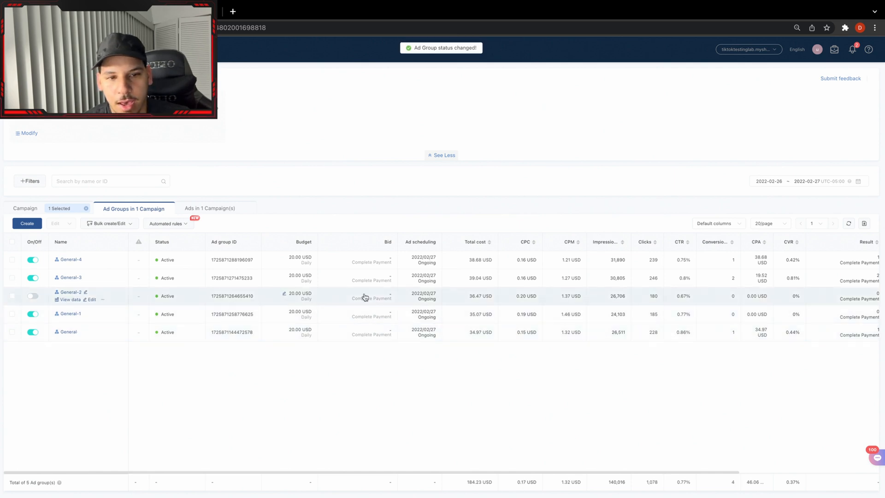
click(33, 314)
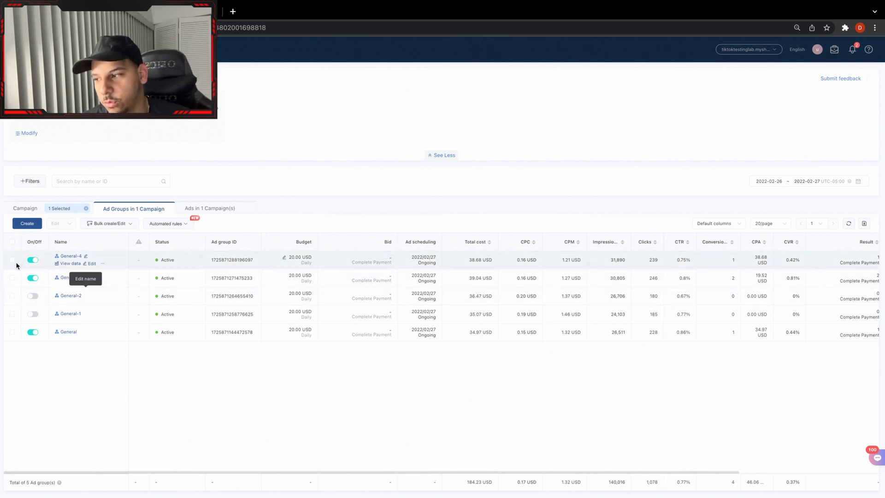
Show only the ads in the General-3 ad group and compare their performance.
click(12, 278)
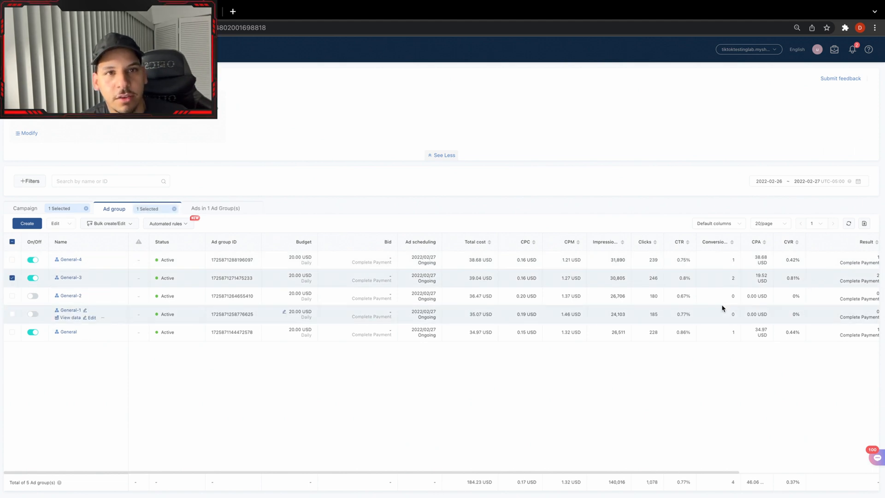
click(227, 209)
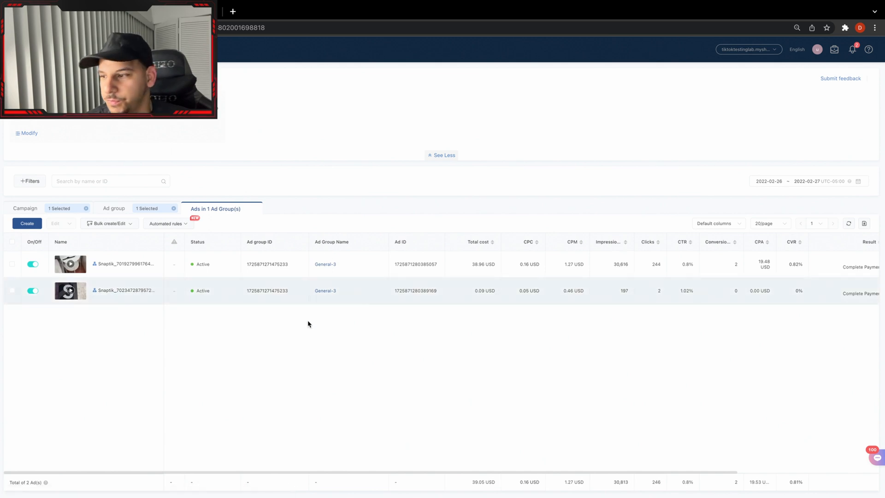
mouse_move(106, 267)
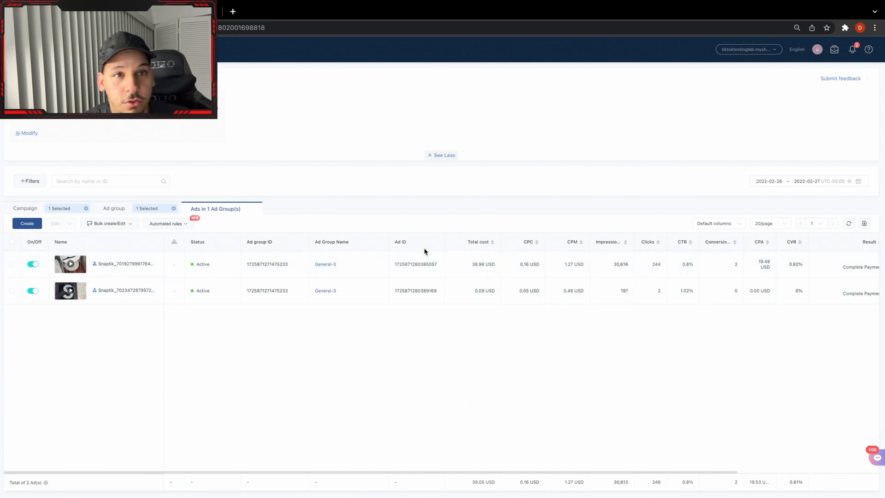
Add the General and General-4 ad groups to the selection and open the ads of all three selected groups.
click(123, 210)
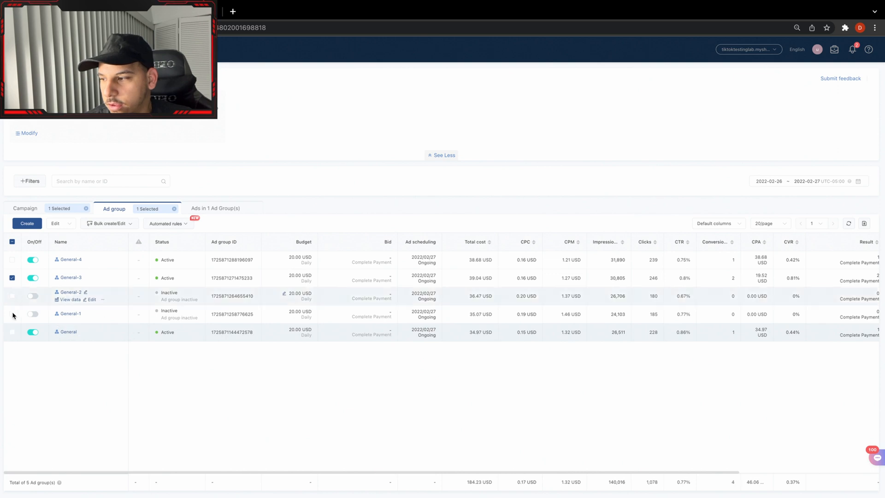
click(12, 332)
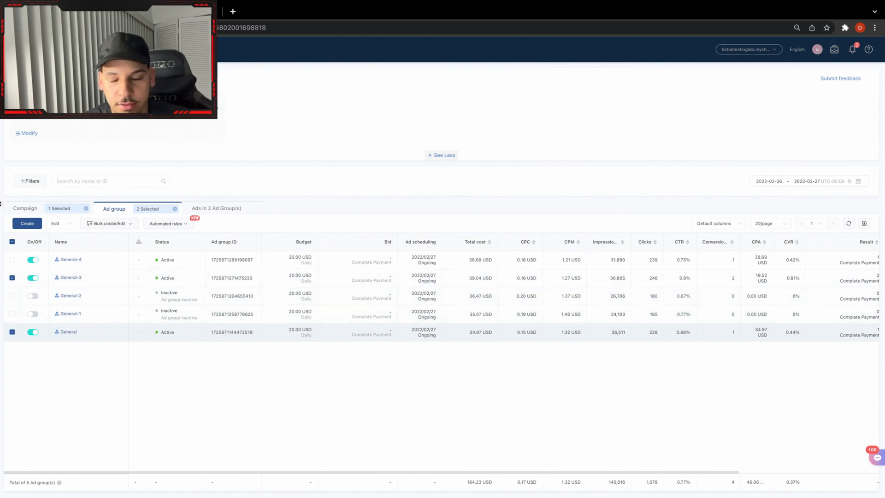
click(12, 260)
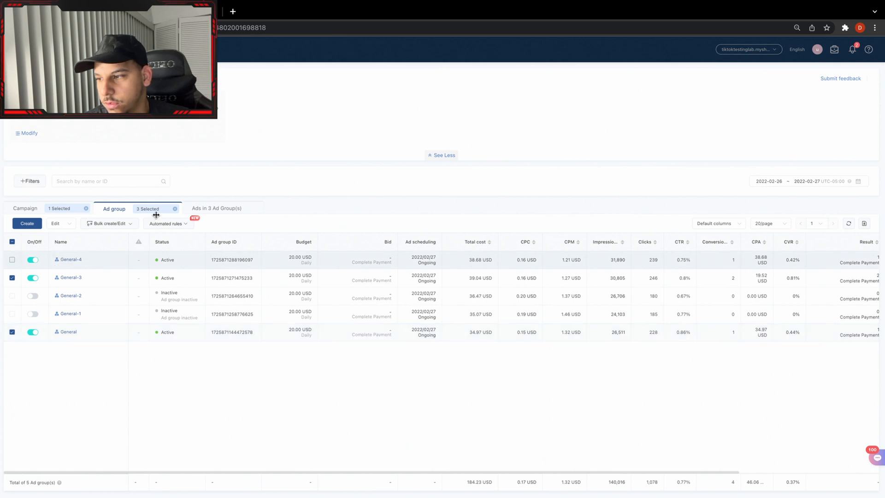
click(194, 215)
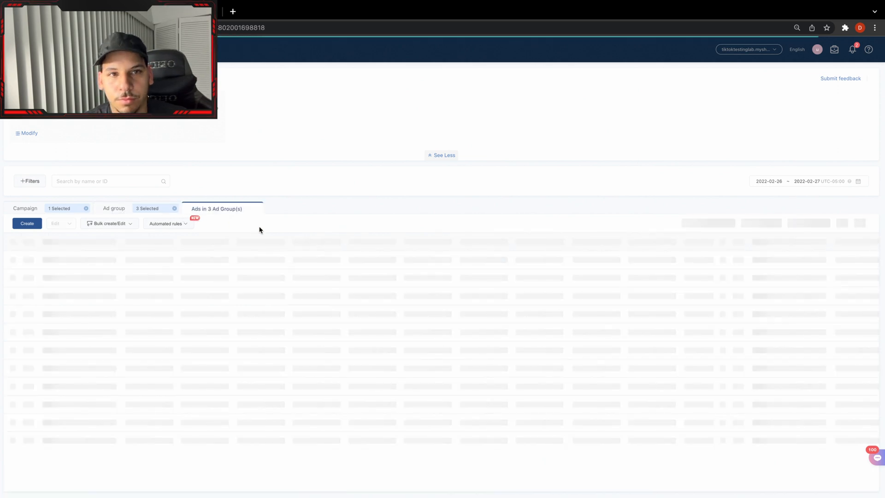